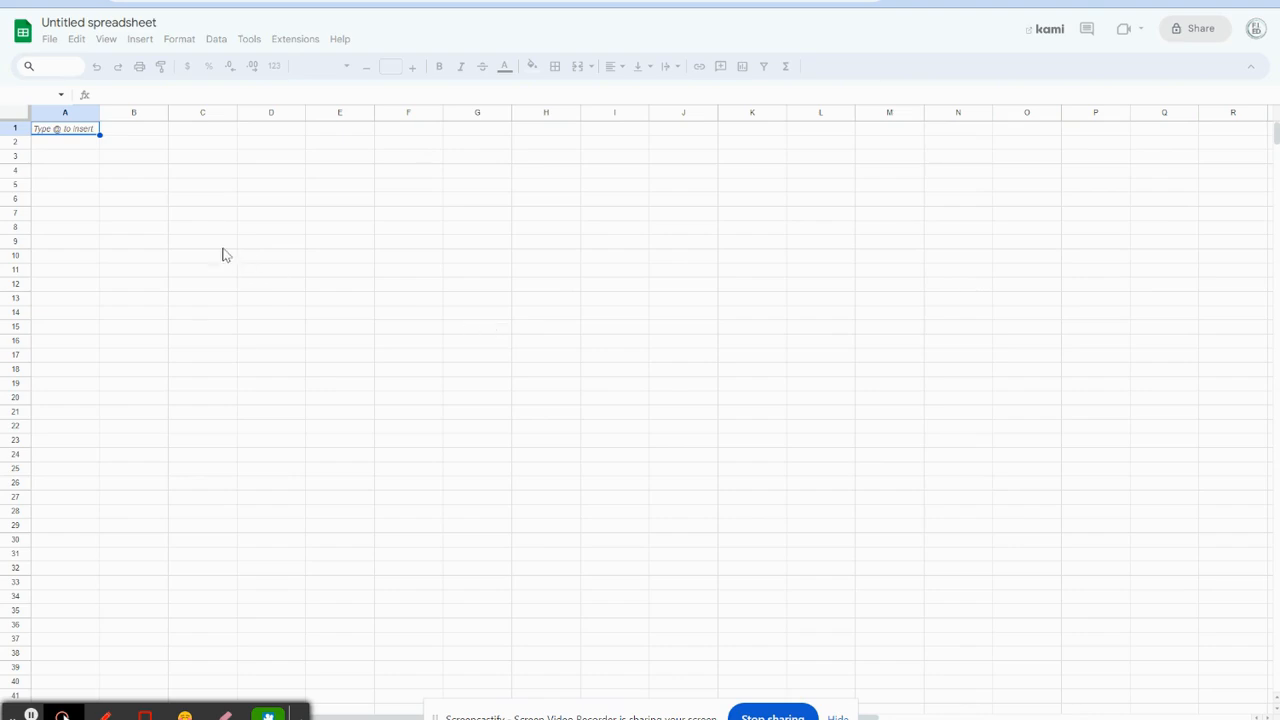
- Rename the spreadsheet as "My Budget" and bookmark its page
{"action": "left_click", "coordinate": [73, 22]}
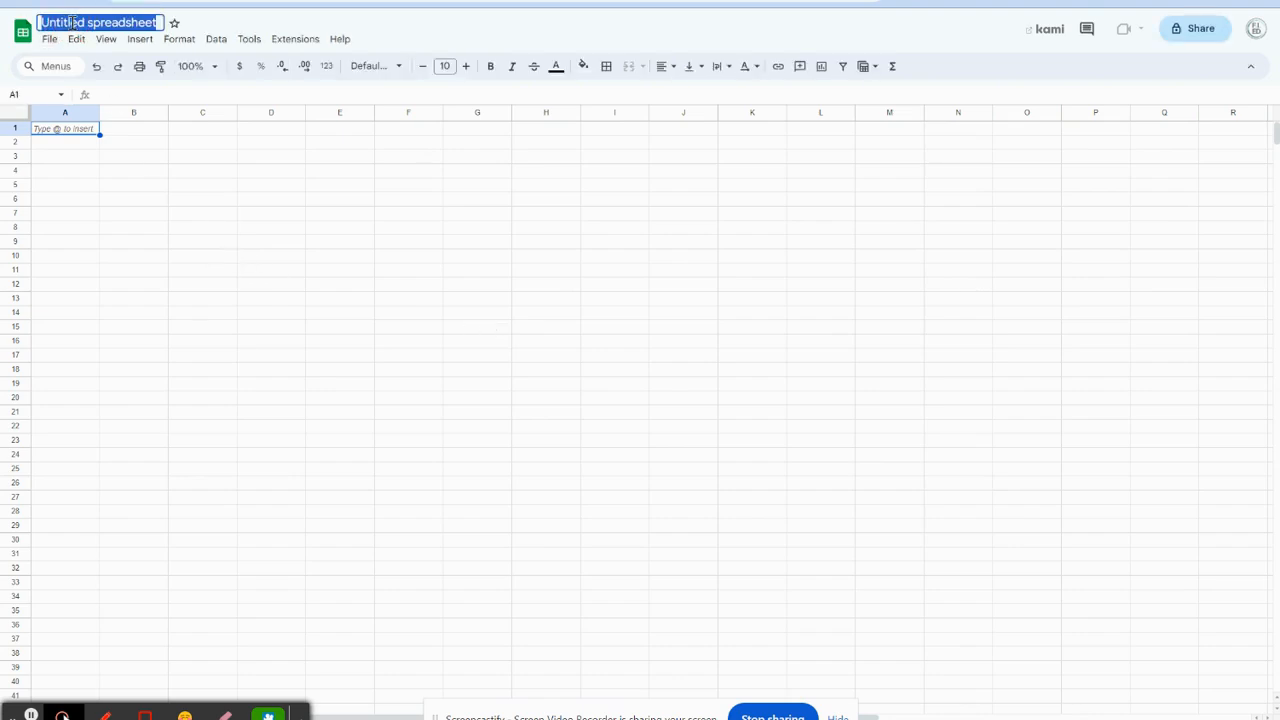
{"action": "type", "text": "My Budget"}
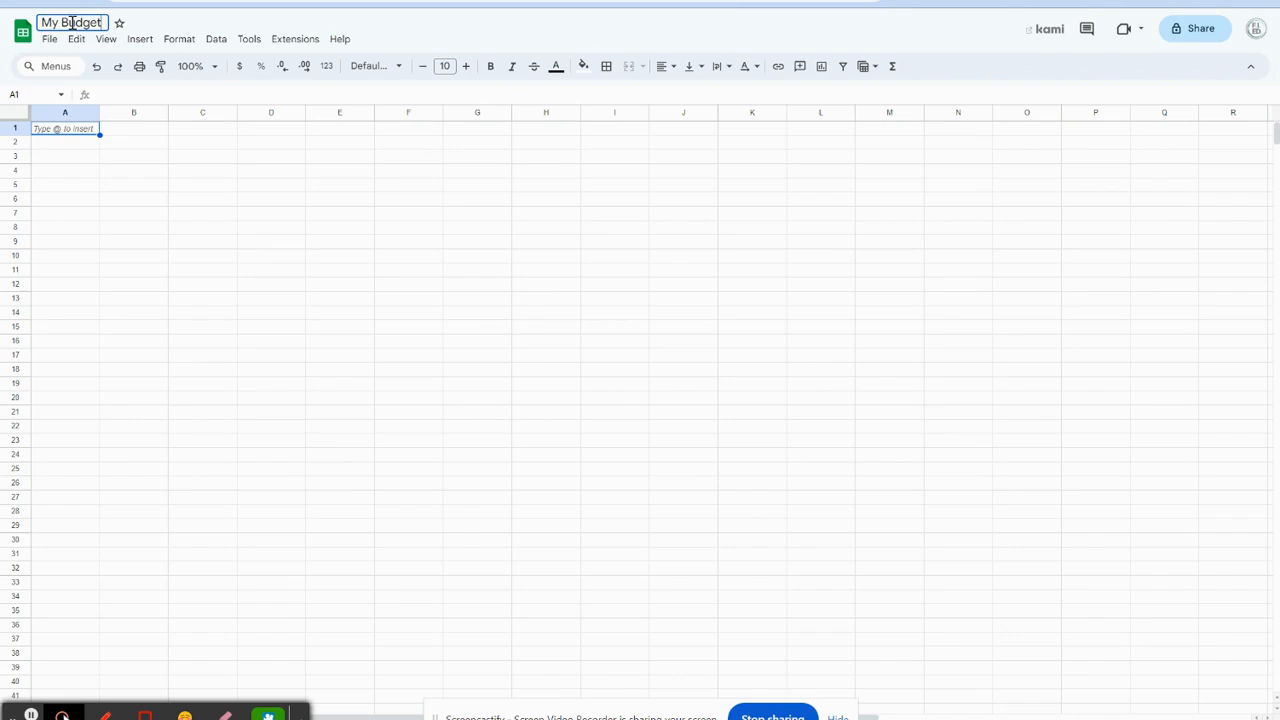
{"action": "key", "text": "Return"}
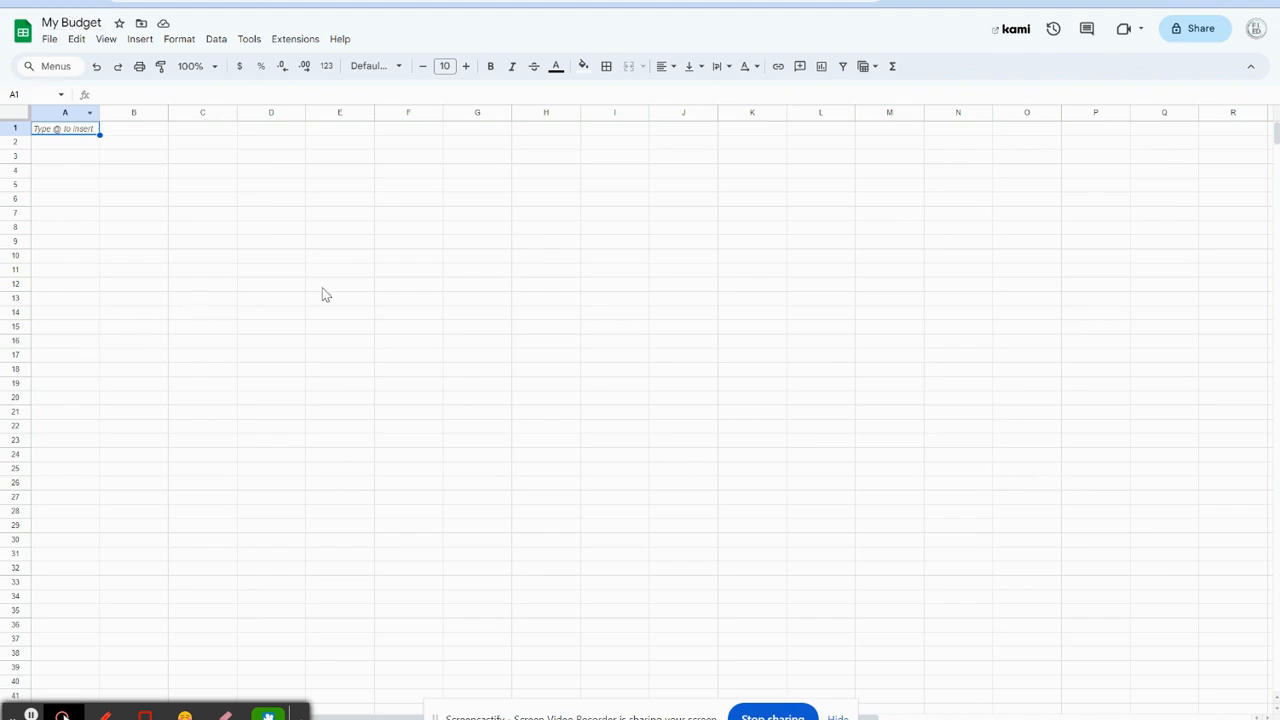
{"action": "left_click", "coordinate": [873, 2]}
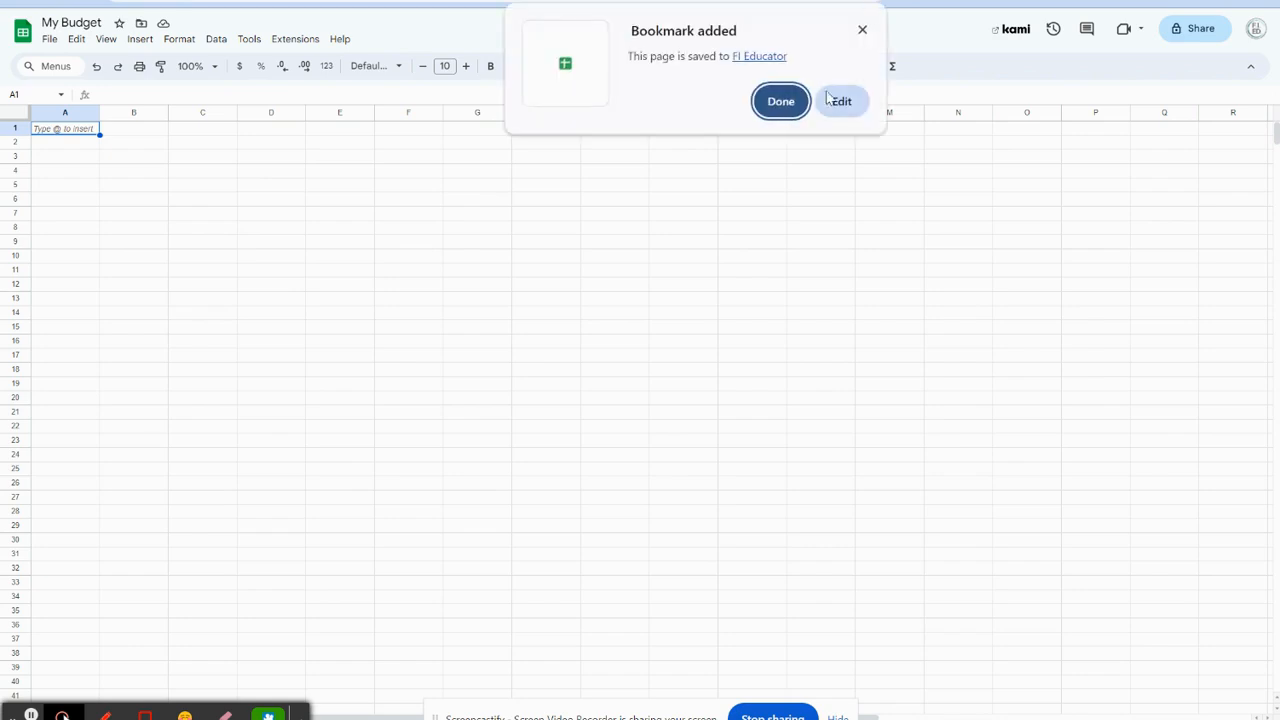
{"action": "left_click", "coordinate": [862, 30]}
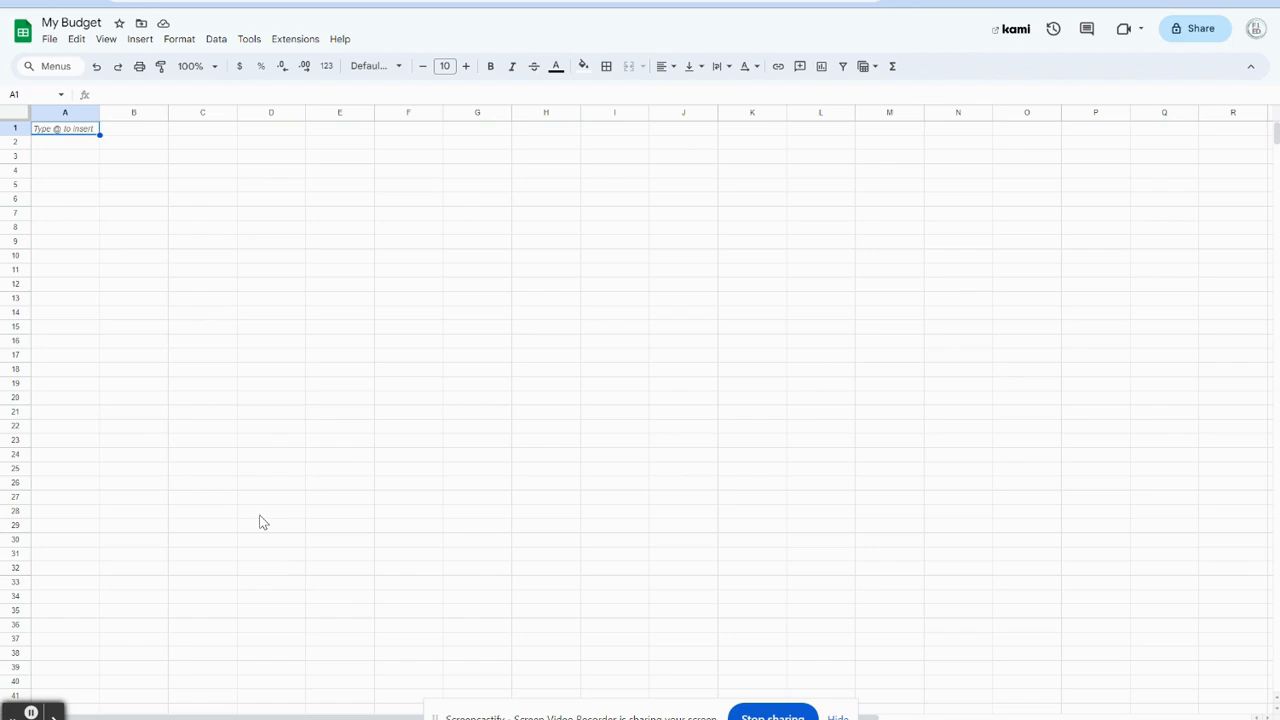
- Enter the label "Salary" in cell A1 and fill cell B1 with light blue
{"action": "left_click", "coordinate": [55, 134]}
{"action": "type", "text": "Salary"}
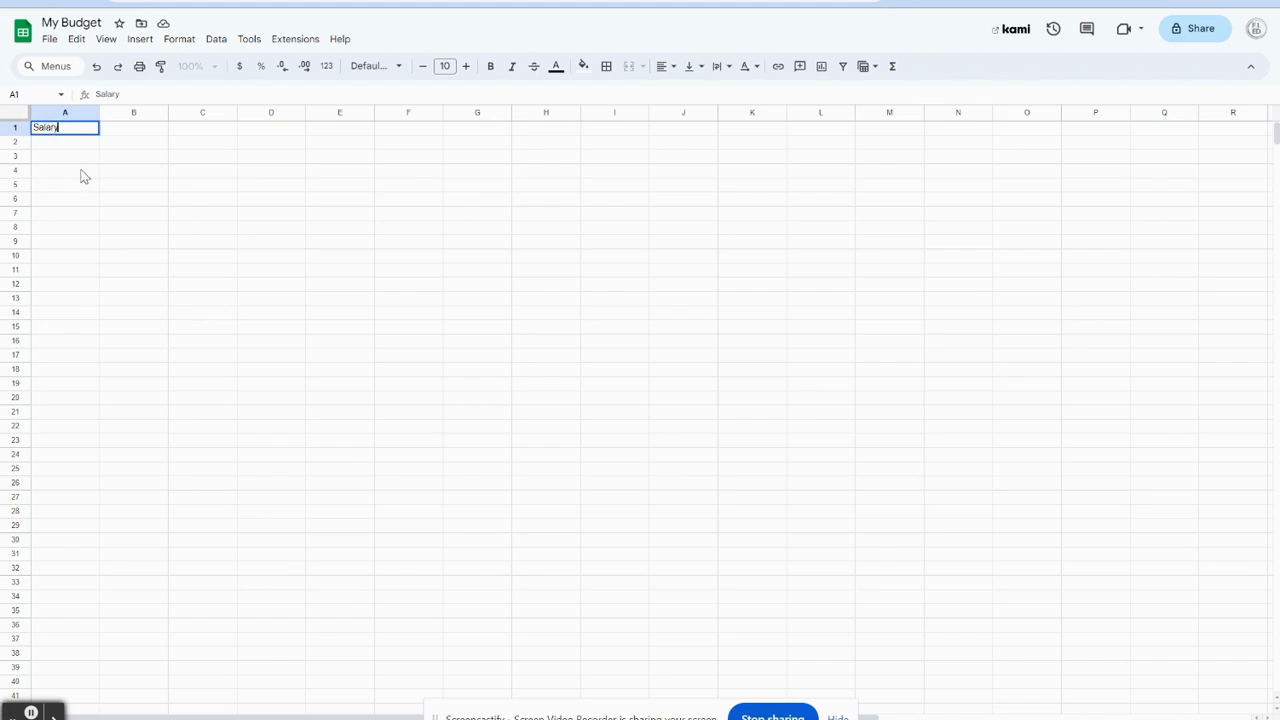
{"action": "left_click", "coordinate": [80, 172]}
{"action": "left_click", "coordinate": [117, 138]}
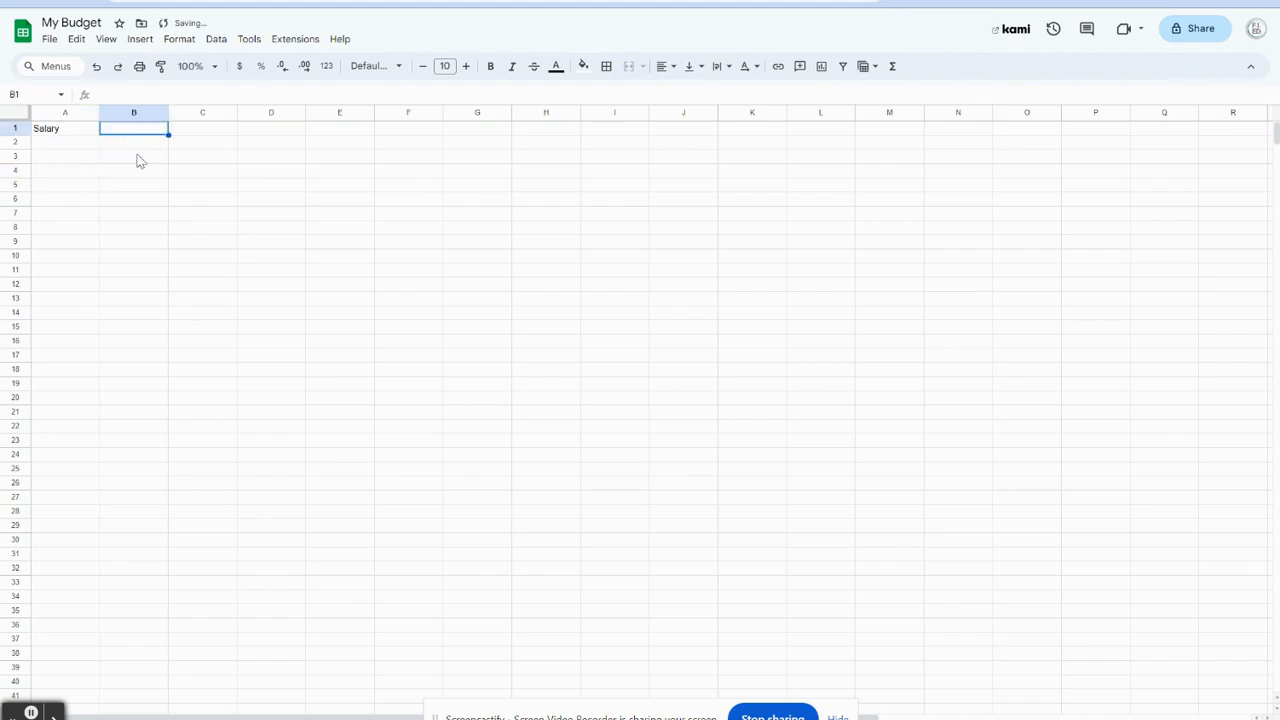
{"action": "left_click", "coordinate": [586, 66]}
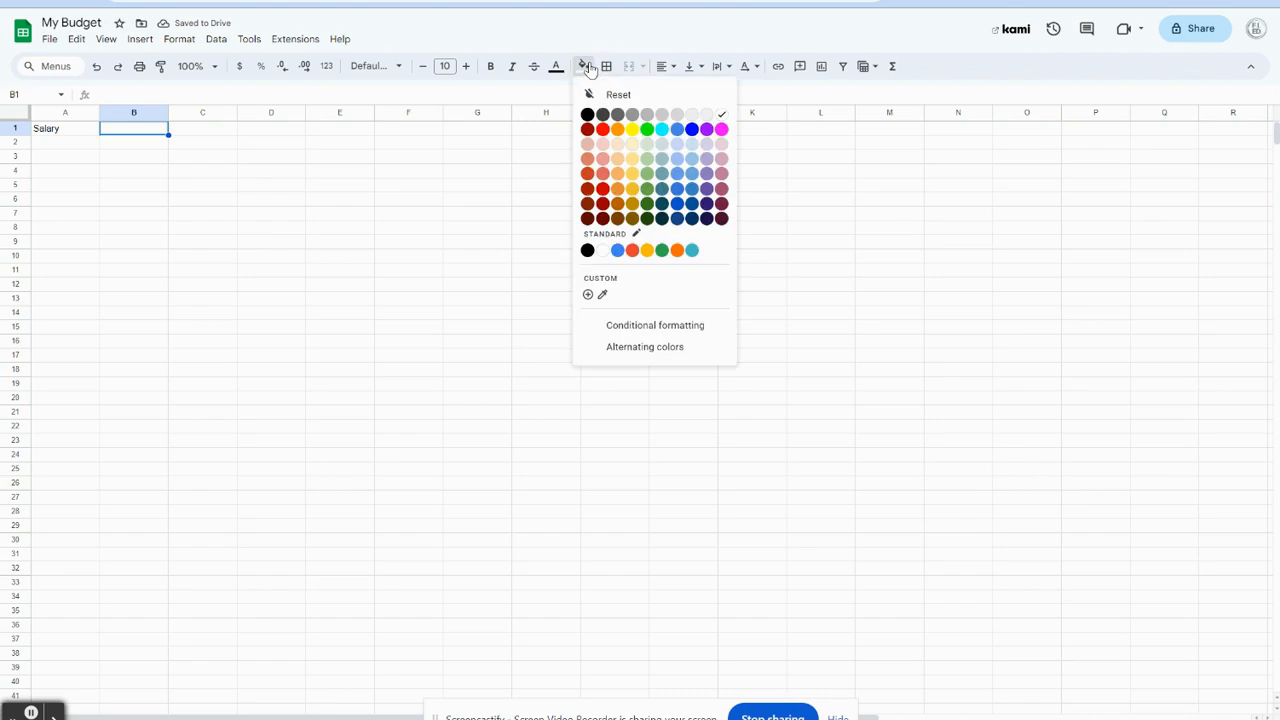
{"action": "left_click", "coordinate": [697, 143]}
{"action": "left_click", "coordinate": [302, 216]}
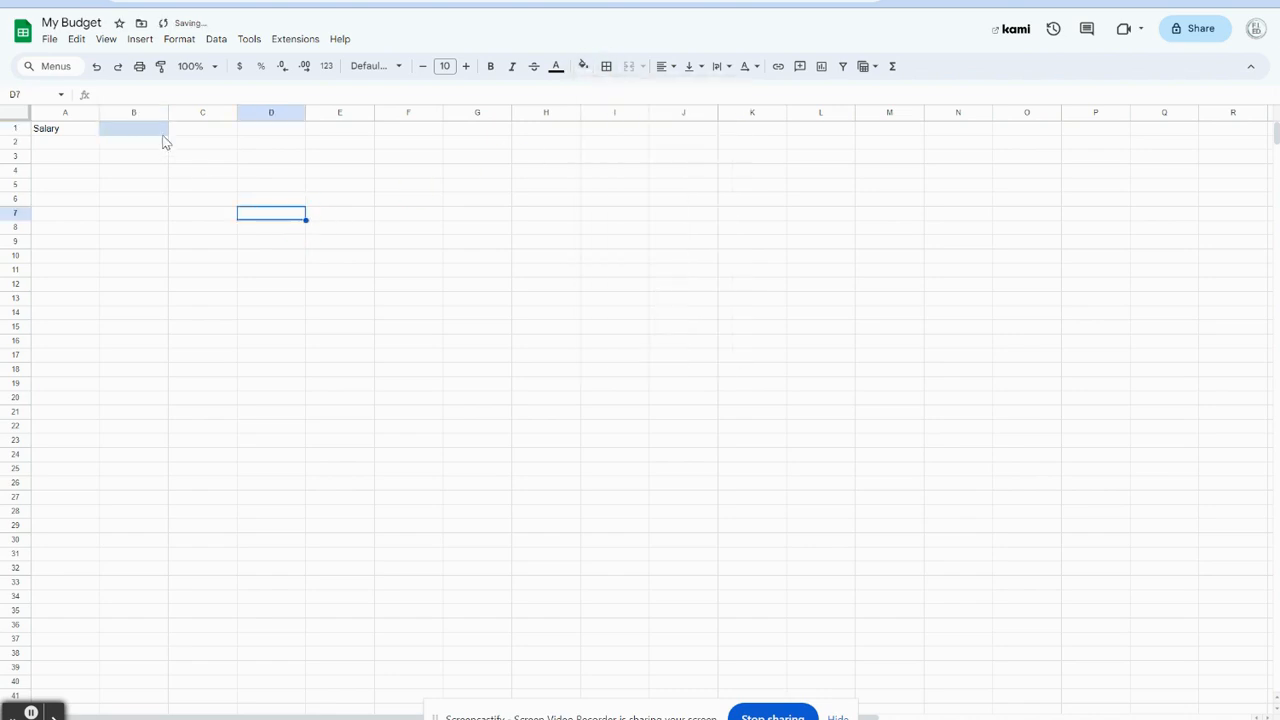
- Enter the label "Income Tax" in cell C1 and fill cell D1 with the same light blue
{"action": "left_click", "coordinate": [195, 132]}
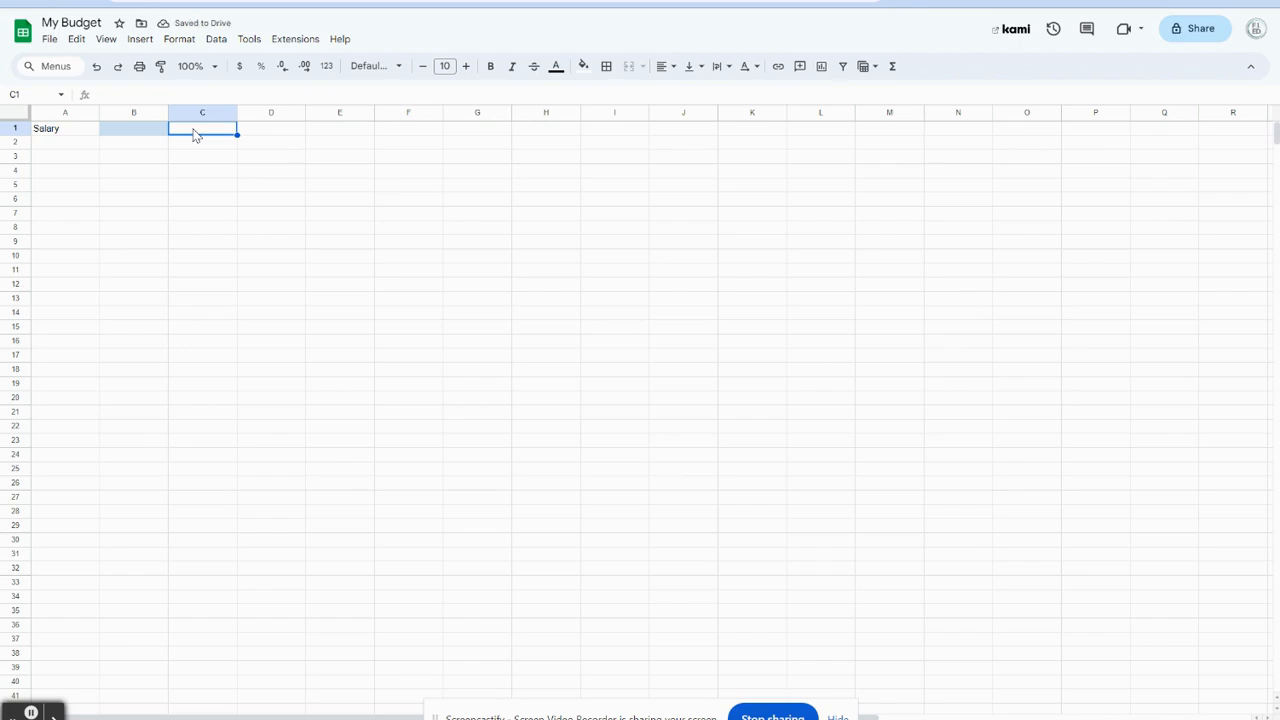
{"action": "type", "text": "Income Tax"}
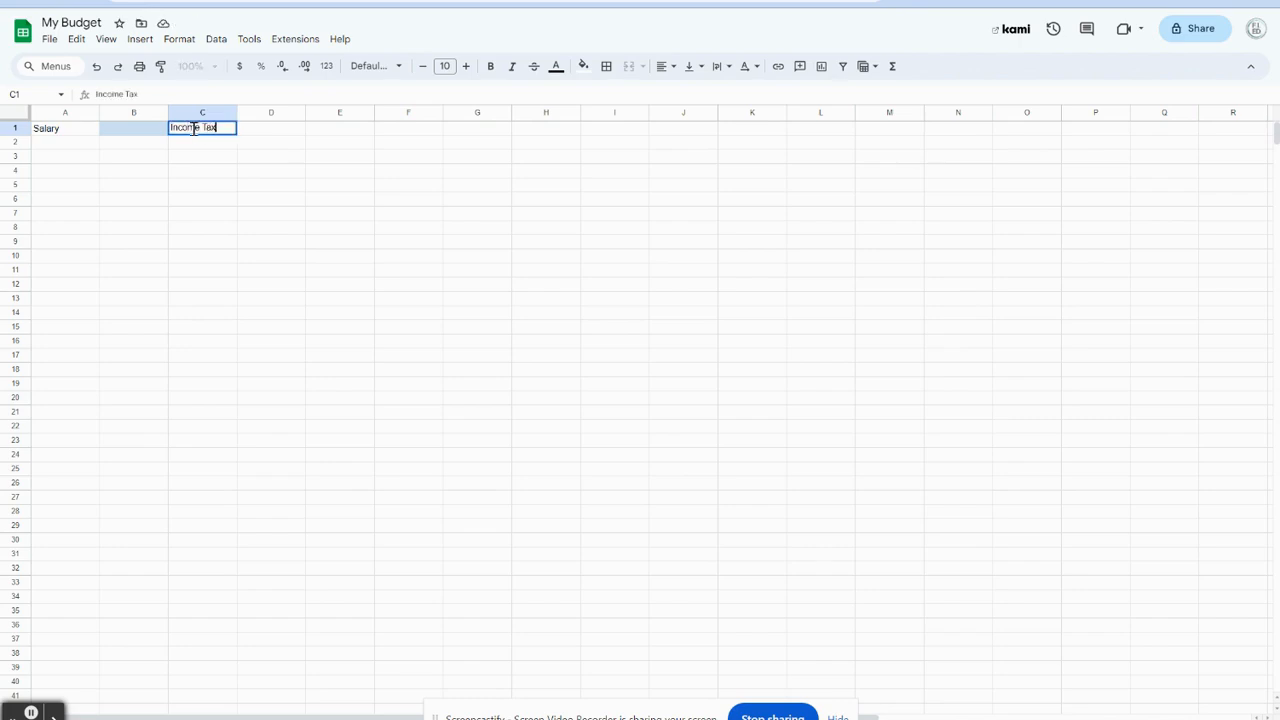
{"action": "left_click", "coordinate": [272, 132]}
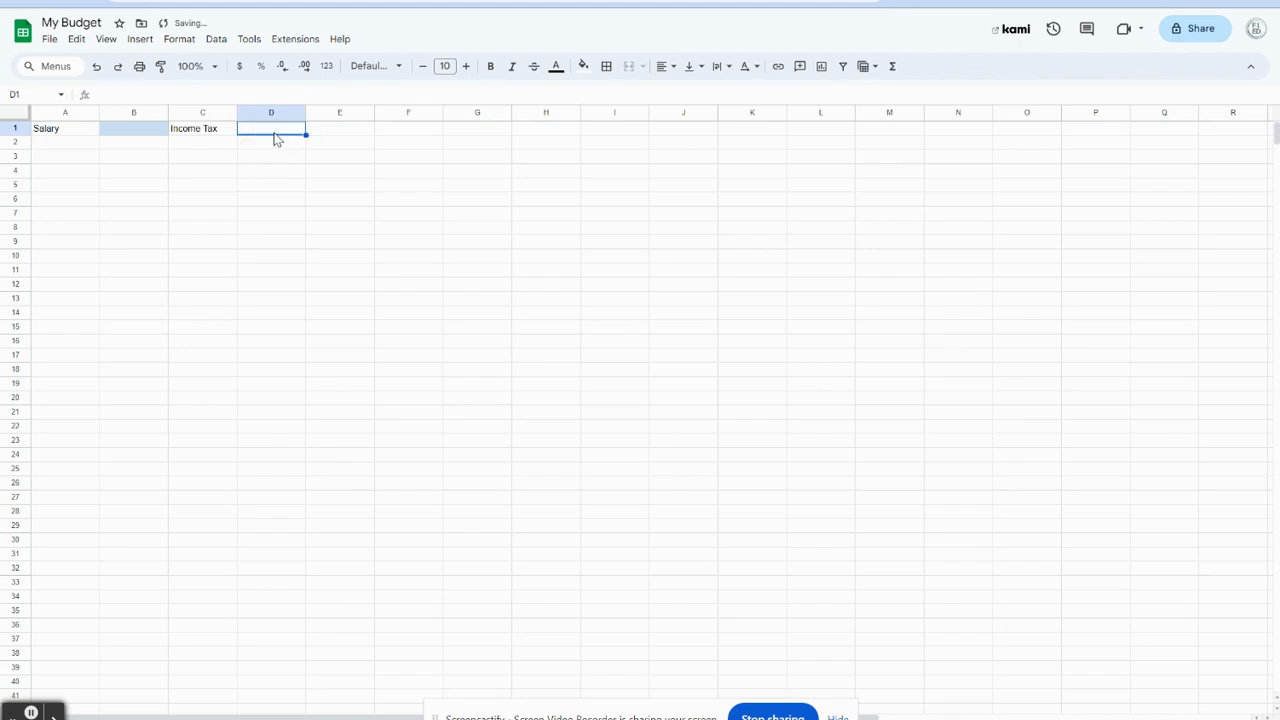
{"action": "left_click", "coordinate": [585, 67]}
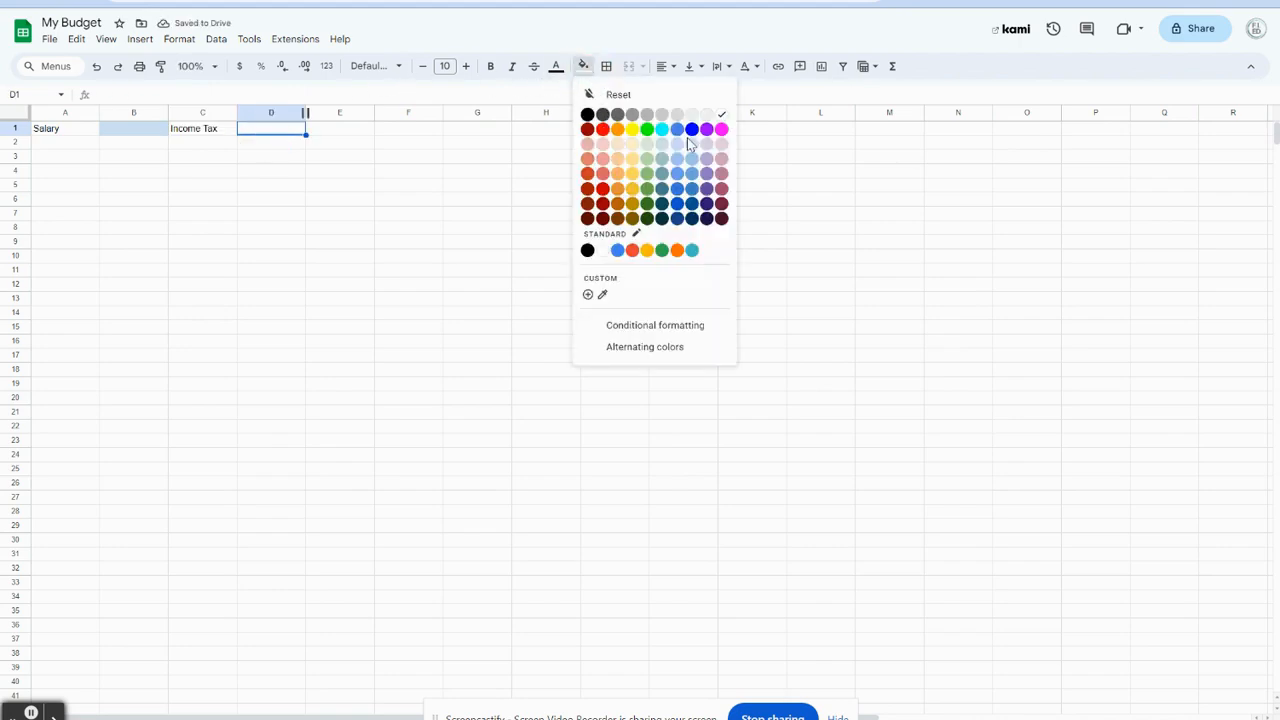
{"action": "left_click", "coordinate": [688, 146]}
{"action": "left_click", "coordinate": [583, 66]}
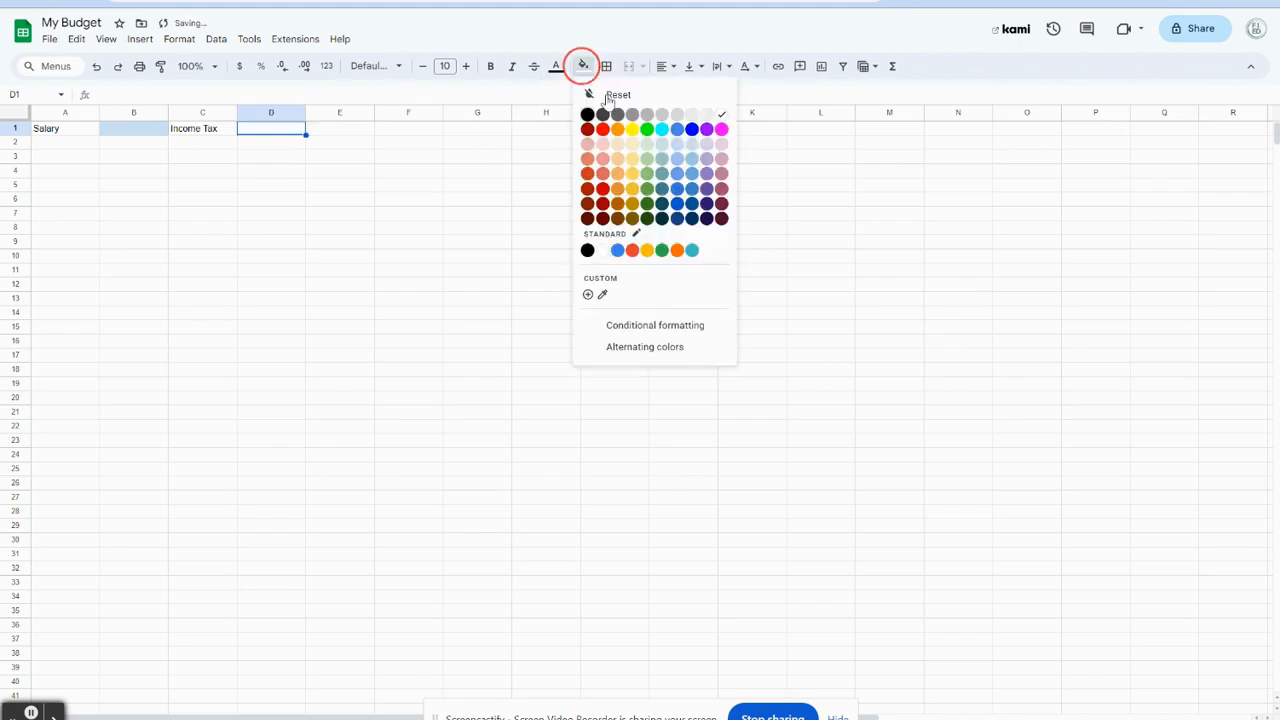
{"action": "left_click", "coordinate": [697, 148]}
{"action": "left_click", "coordinate": [402, 147]}
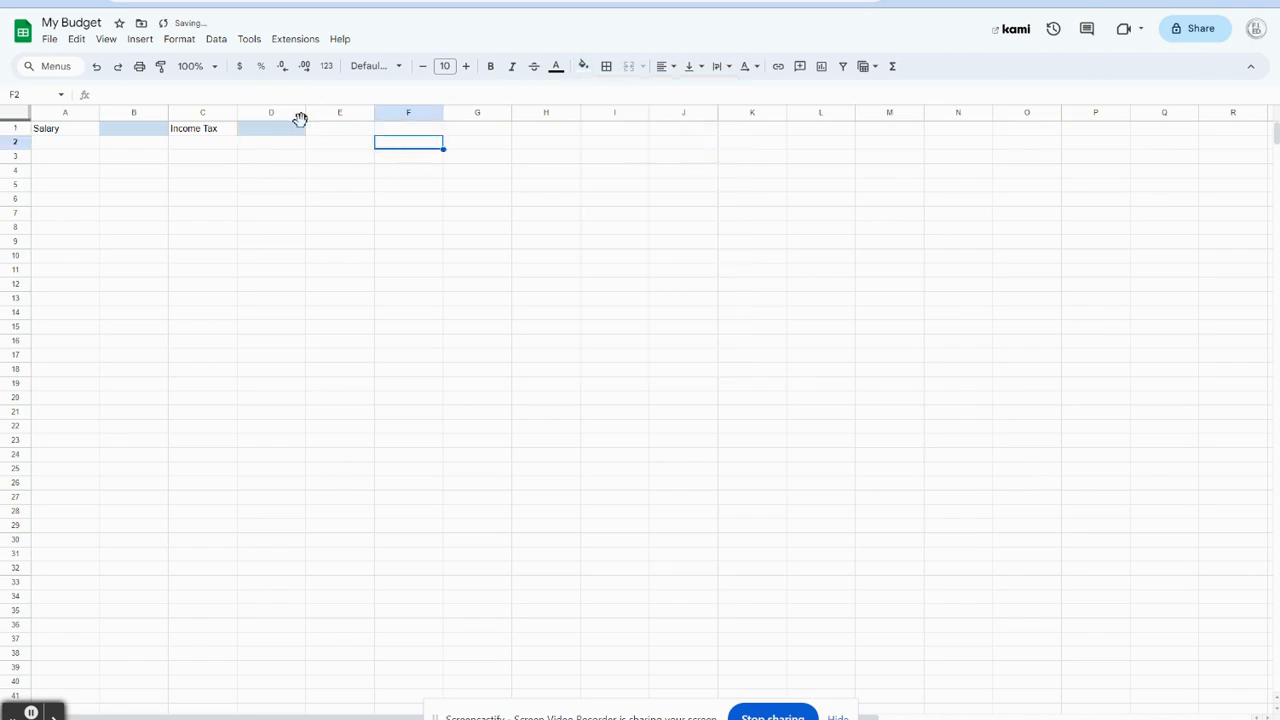
- Enter the label "Net Income" in cell E1 and fill cell F1 with light blue
{"action": "left_click", "coordinate": [331, 131]}
{"action": "type", "text": "Ne"}
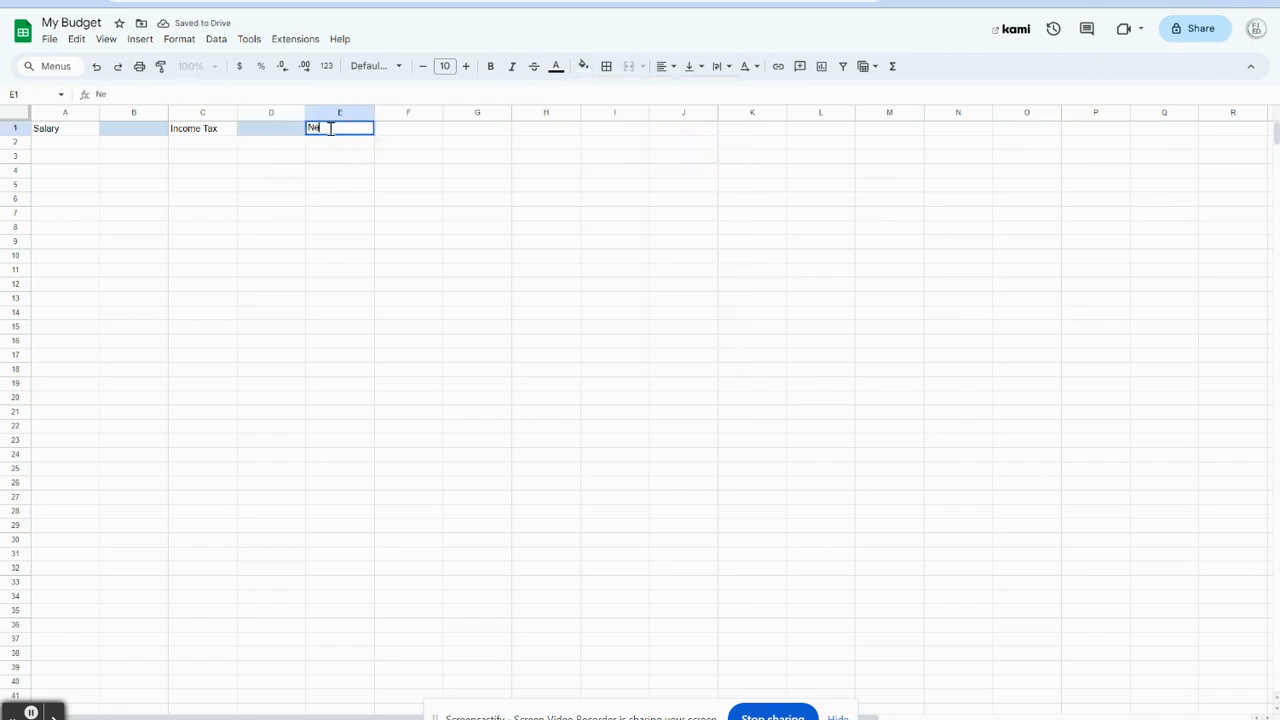
{"action": "type", "text": "t Income"}
{"action": "left_click", "coordinate": [412, 132]}
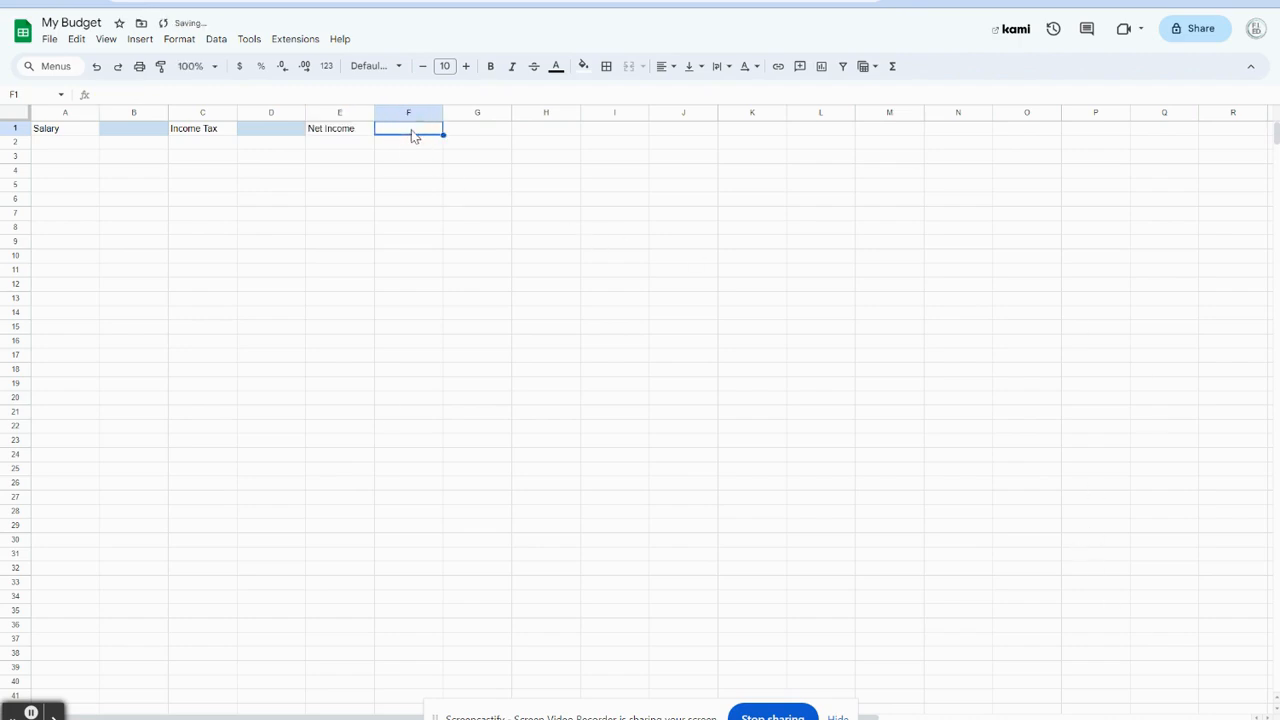
{"action": "left_click", "coordinate": [583, 65]}
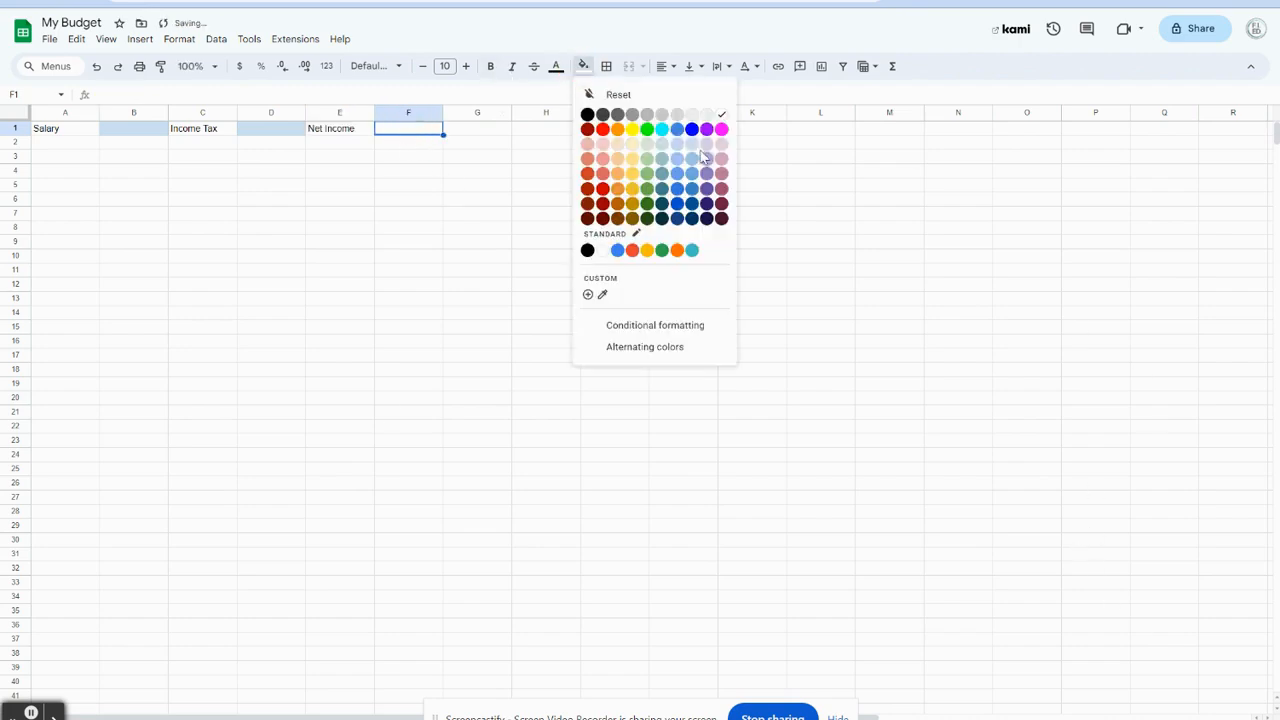
{"action": "left_click", "coordinate": [692, 144]}
- Enter the label "Monthly Net Income" in cell G1 and widen column G to fit the text
{"action": "left_click", "coordinate": [507, 133]}
{"action": "type", "text": "Monthly"}
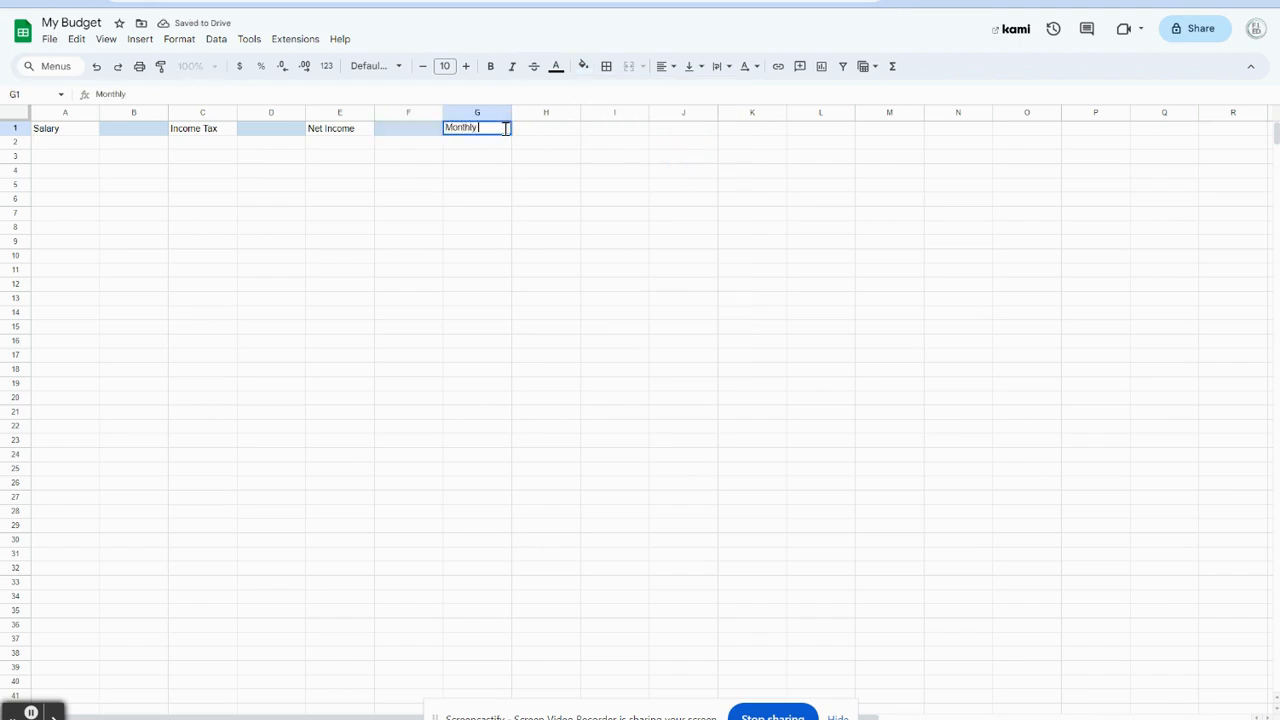
{"action": "type", "text": " Net Income"}
{"action": "left_click", "coordinate": [484, 172]}
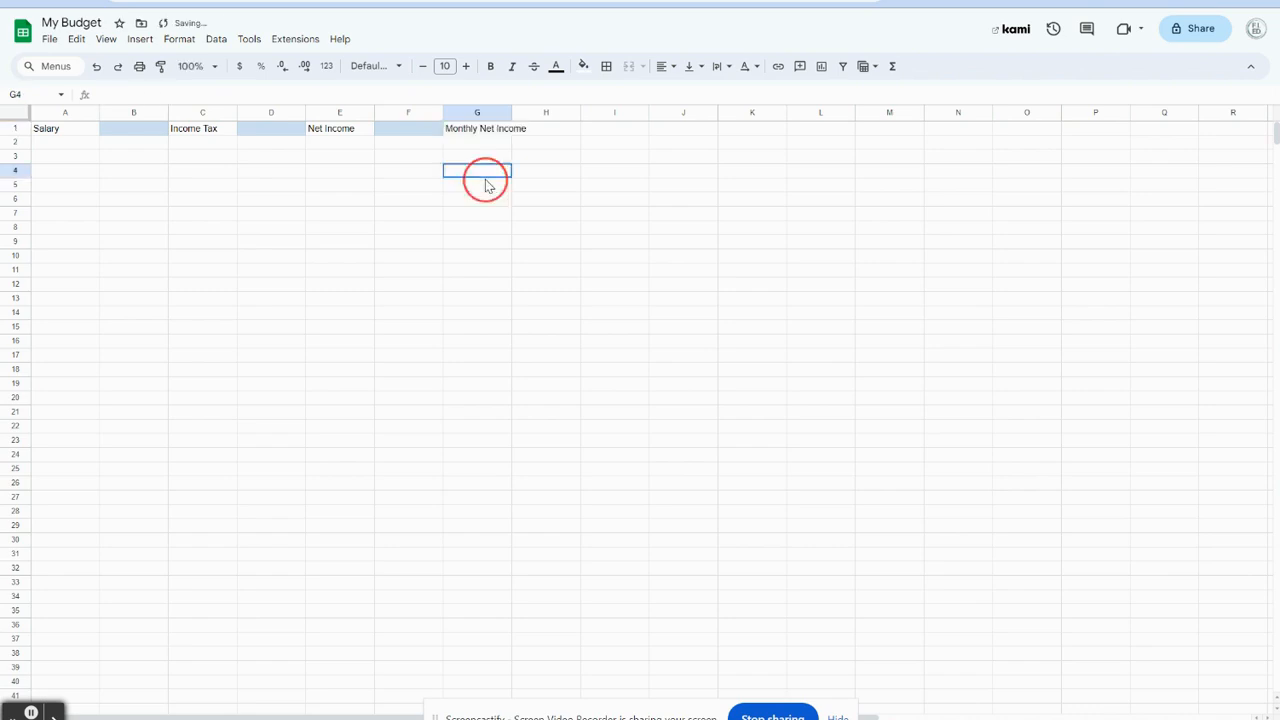
{"action": "left_click_drag", "start_coordinate": [511, 112], "coordinate": [535, 112]}
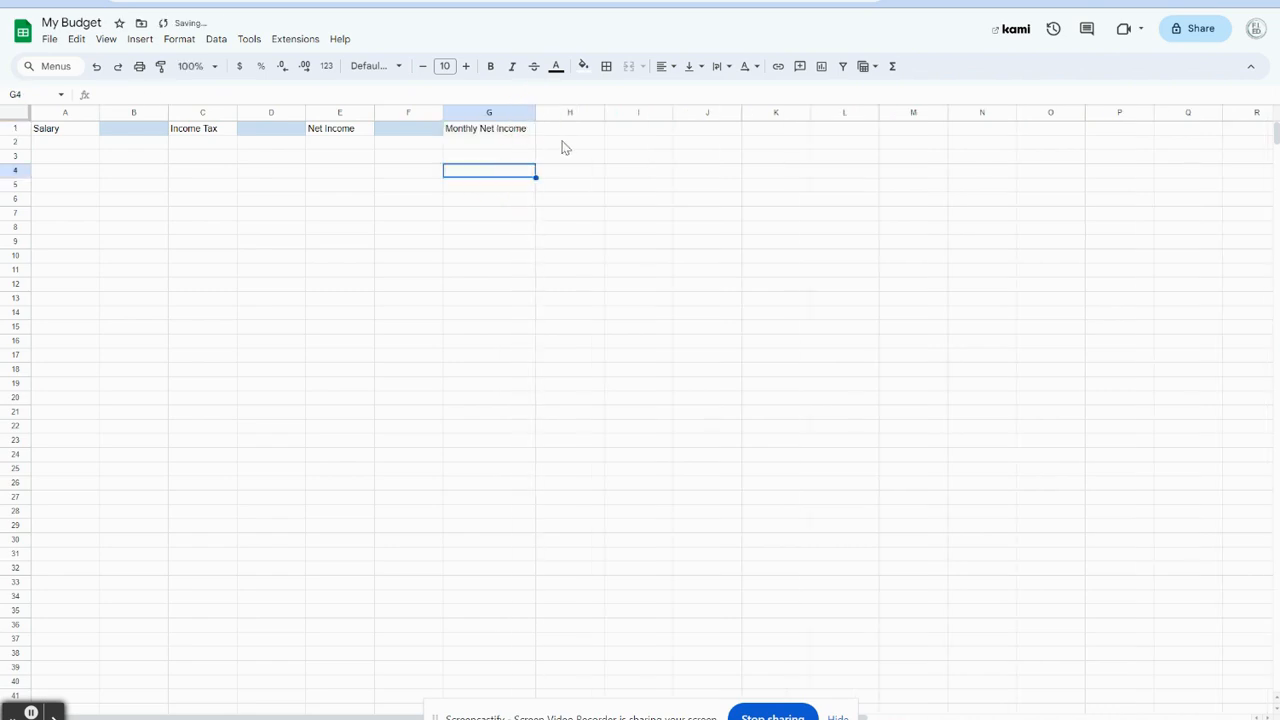
- Fill cell H1, beside the Monthly Net Income label, with light blue
{"action": "left_click", "coordinate": [569, 130]}
{"action": "left_click", "coordinate": [584, 68]}
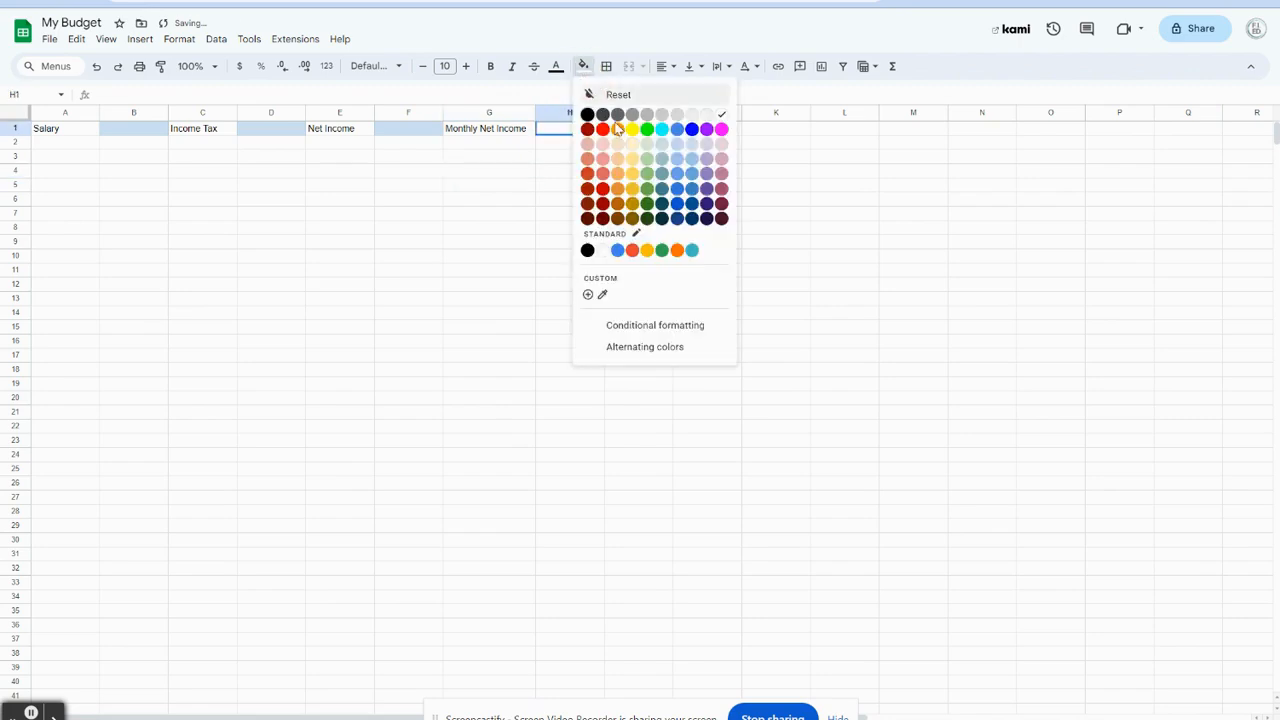
{"action": "left_click", "coordinate": [555, 247]}
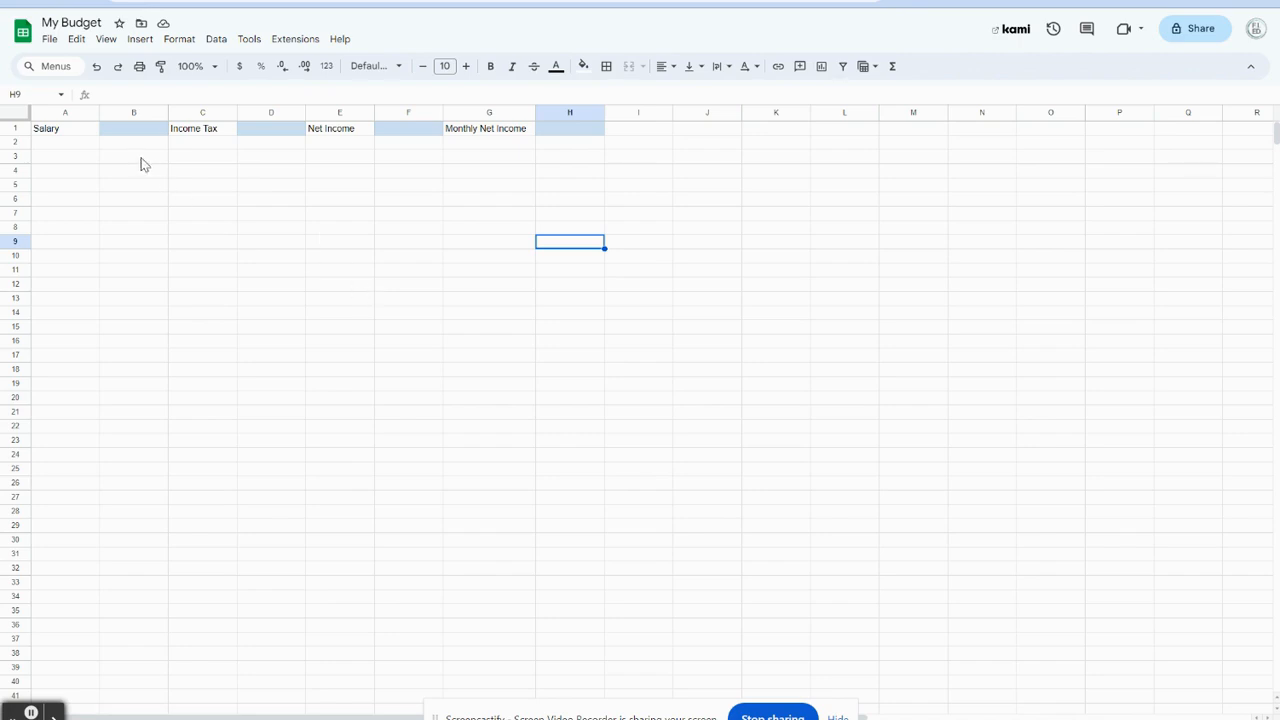
- Make all of row 1 bold
{"action": "left_click", "coordinate": [15, 128]}
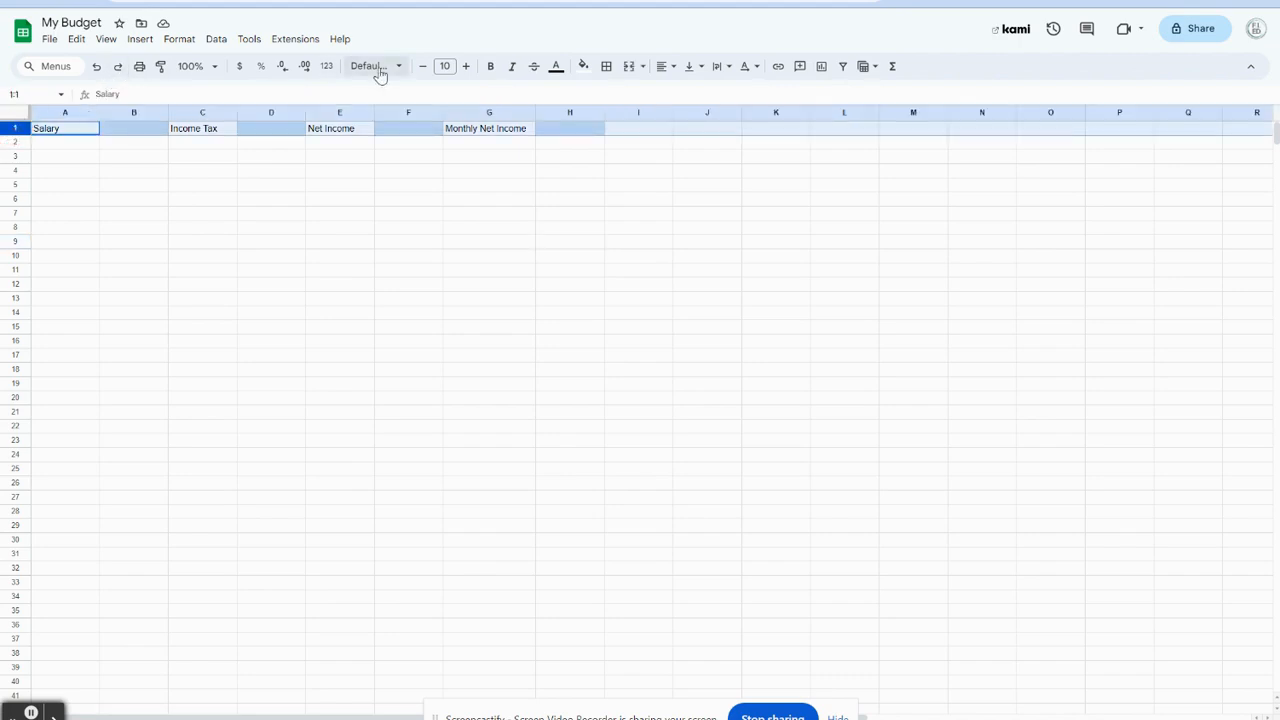
{"action": "left_click", "coordinate": [490, 66]}
{"action": "left_click", "coordinate": [110, 372]}
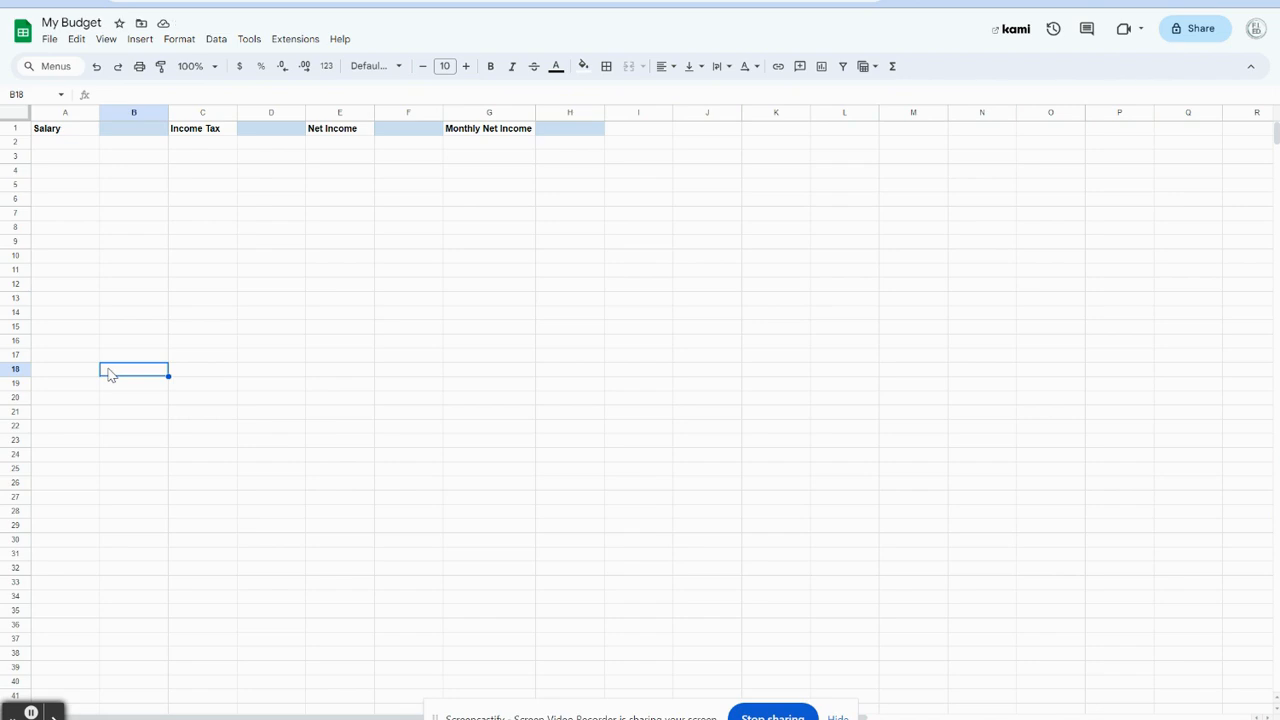
- Enter a salary of 70,000 in cell B1
{"action": "left_click", "coordinate": [128, 132]}
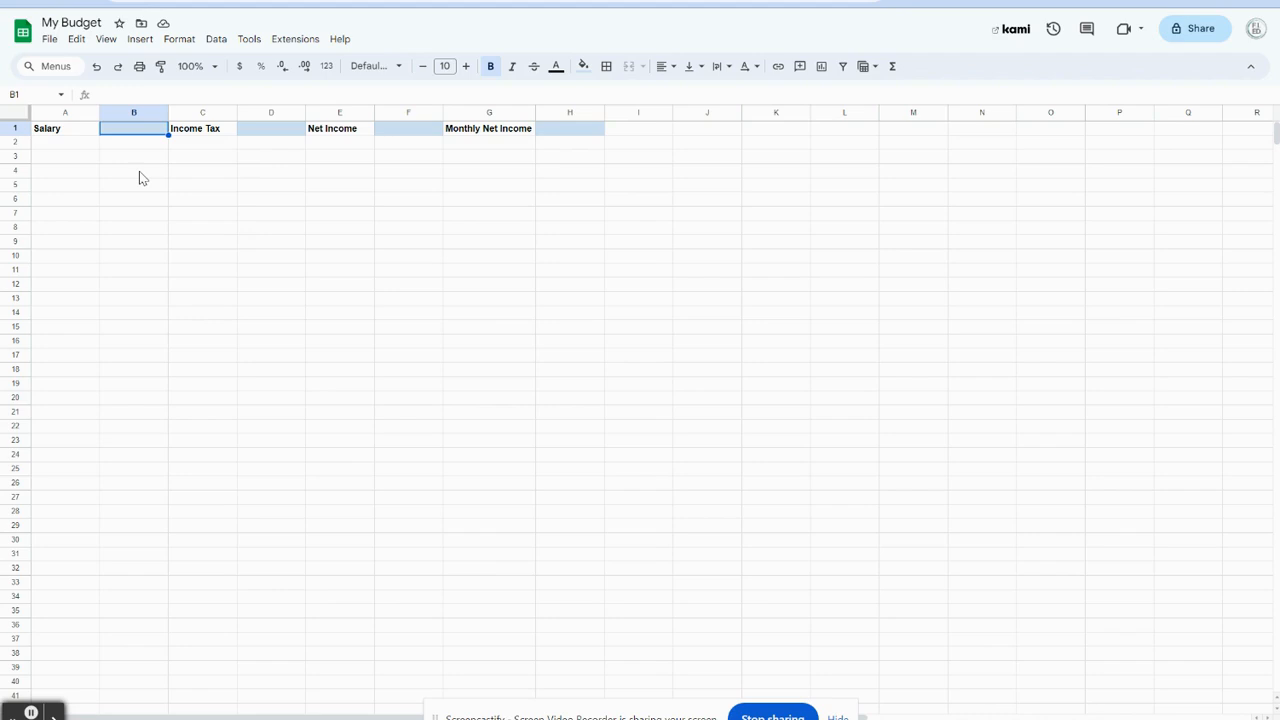
{"action": "left_click", "coordinate": [123, 134]}
{"action": "type", "text": "70,000"}
{"action": "key", "text": "Return"}
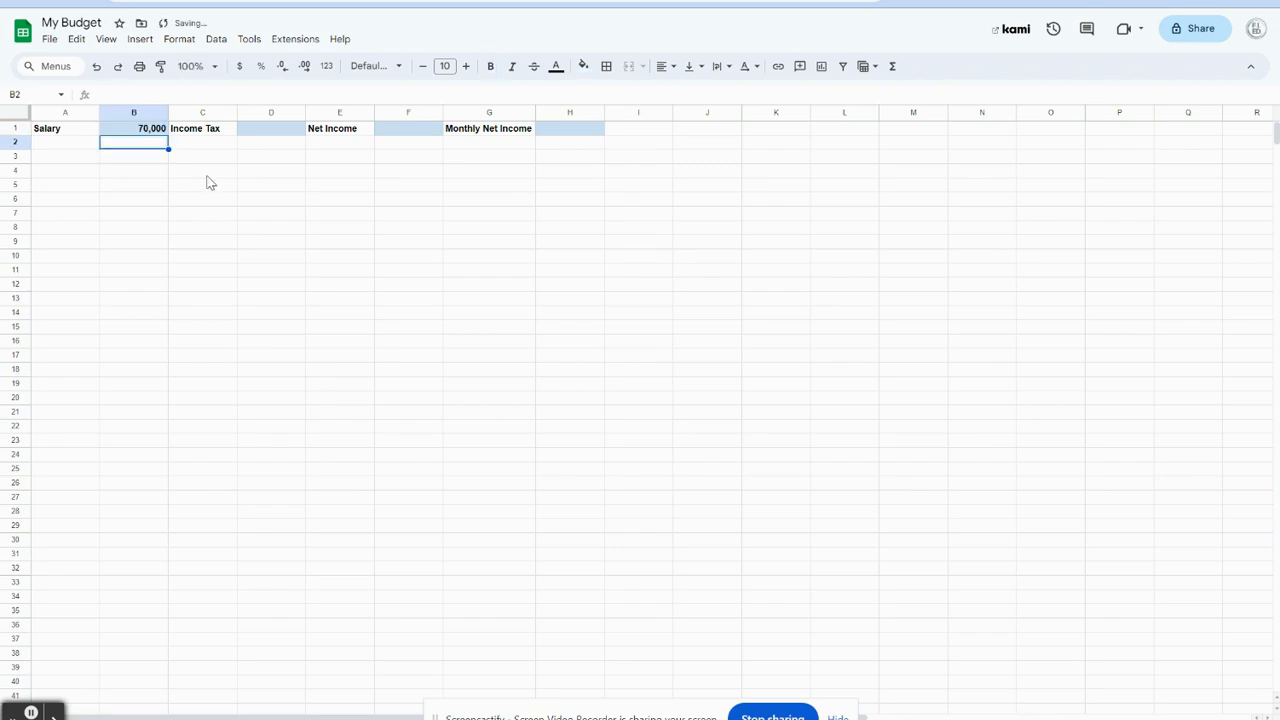
{"action": "left_click", "coordinate": [151, 133]}
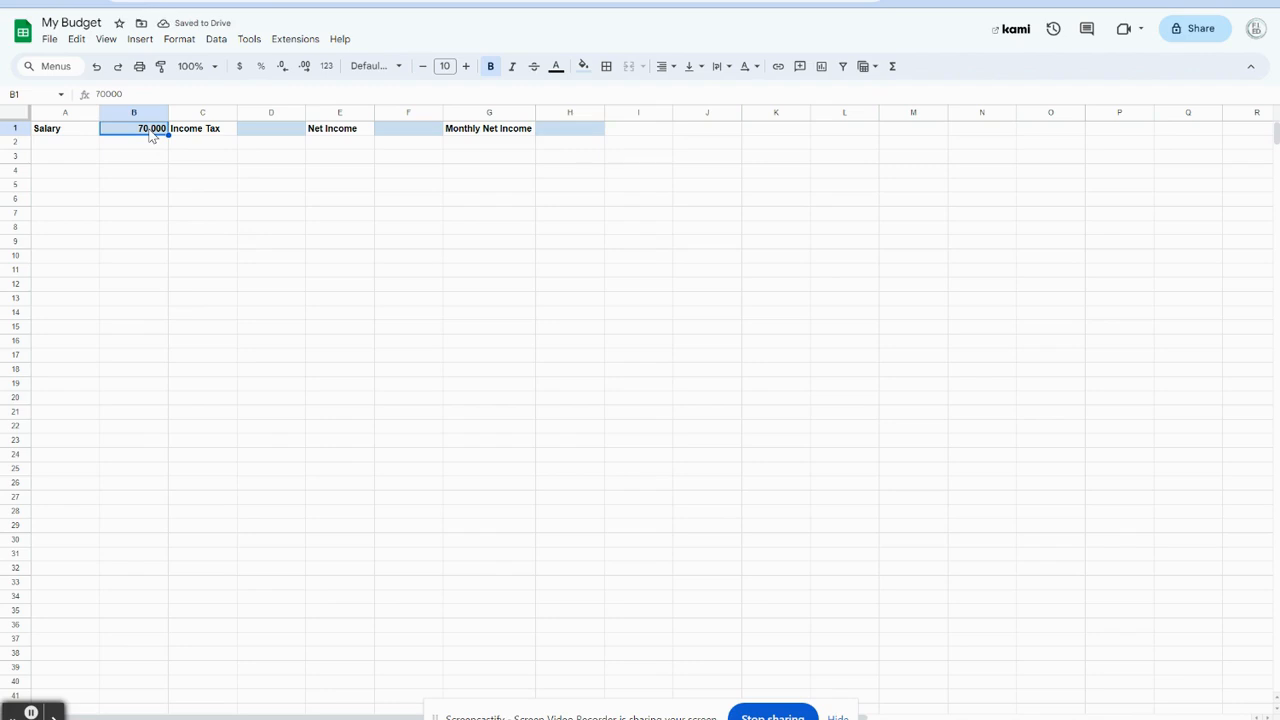
{"action": "left_click", "coordinate": [147, 172]}
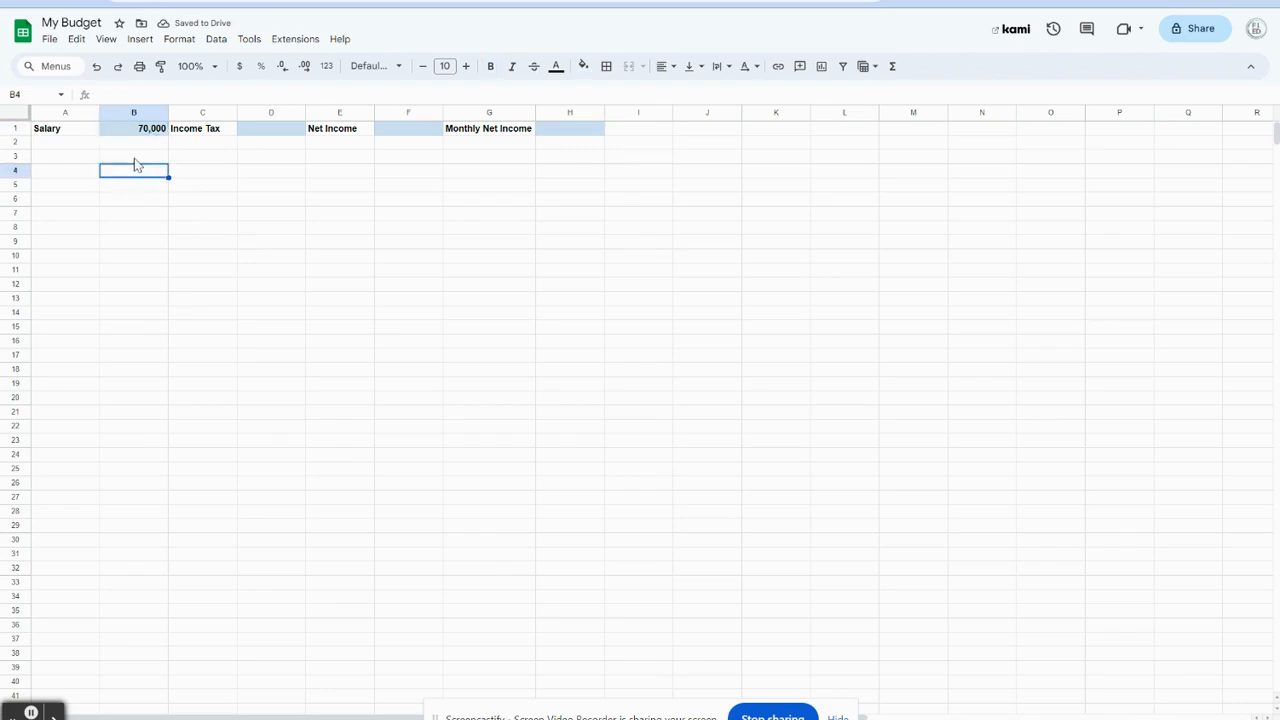
{"action": "left_click", "coordinate": [137, 137]}
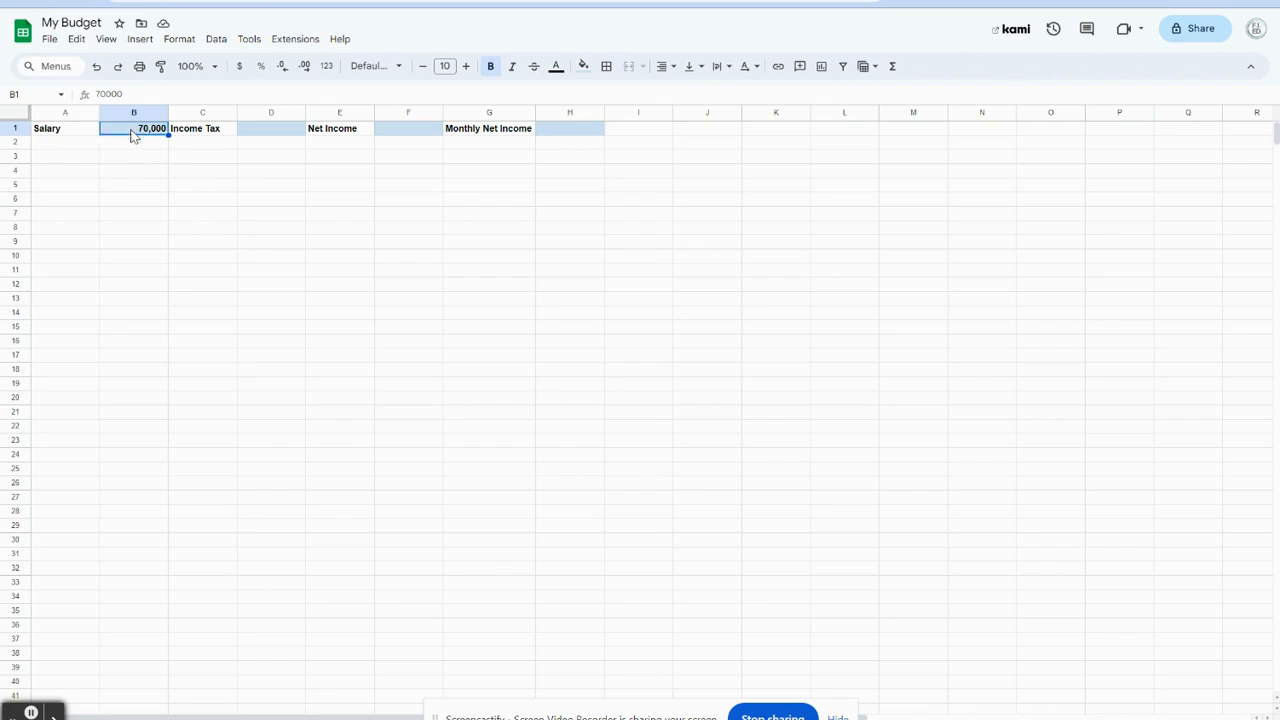
{"action": "left_click", "coordinate": [120, 171]}
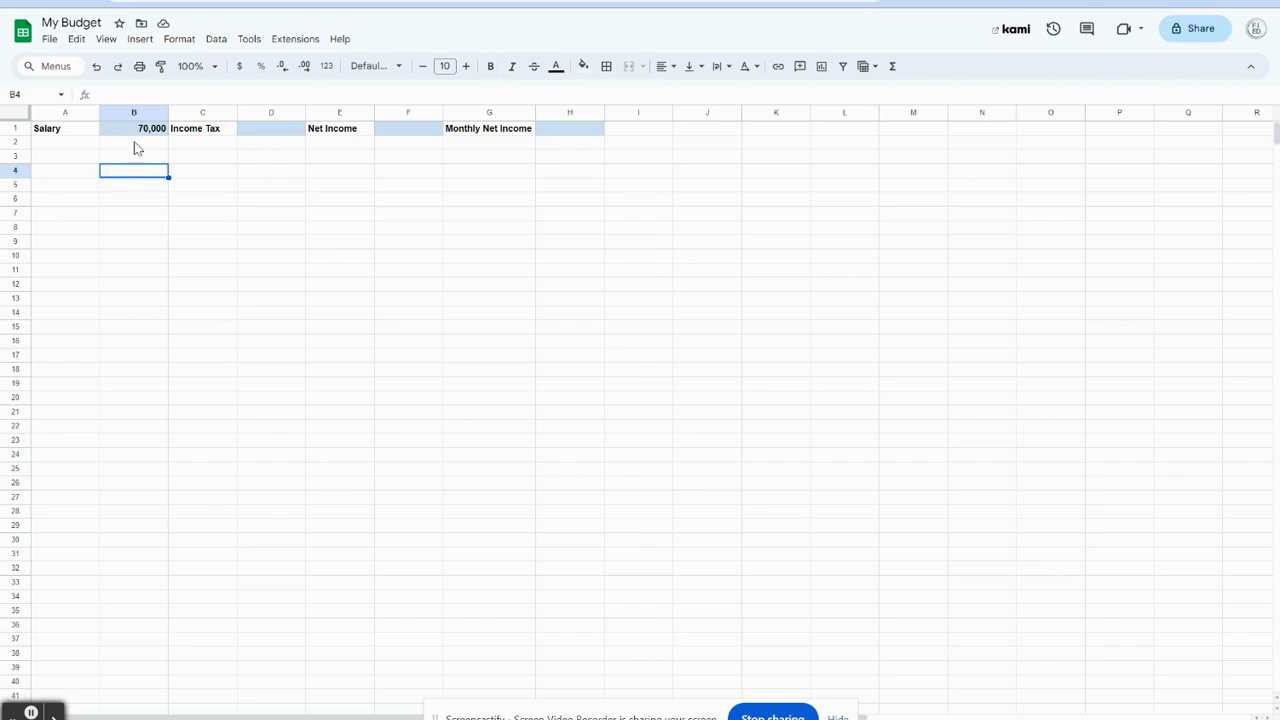
{"action": "left_click", "coordinate": [134, 144]}
{"action": "left_click", "coordinate": [134, 111]}
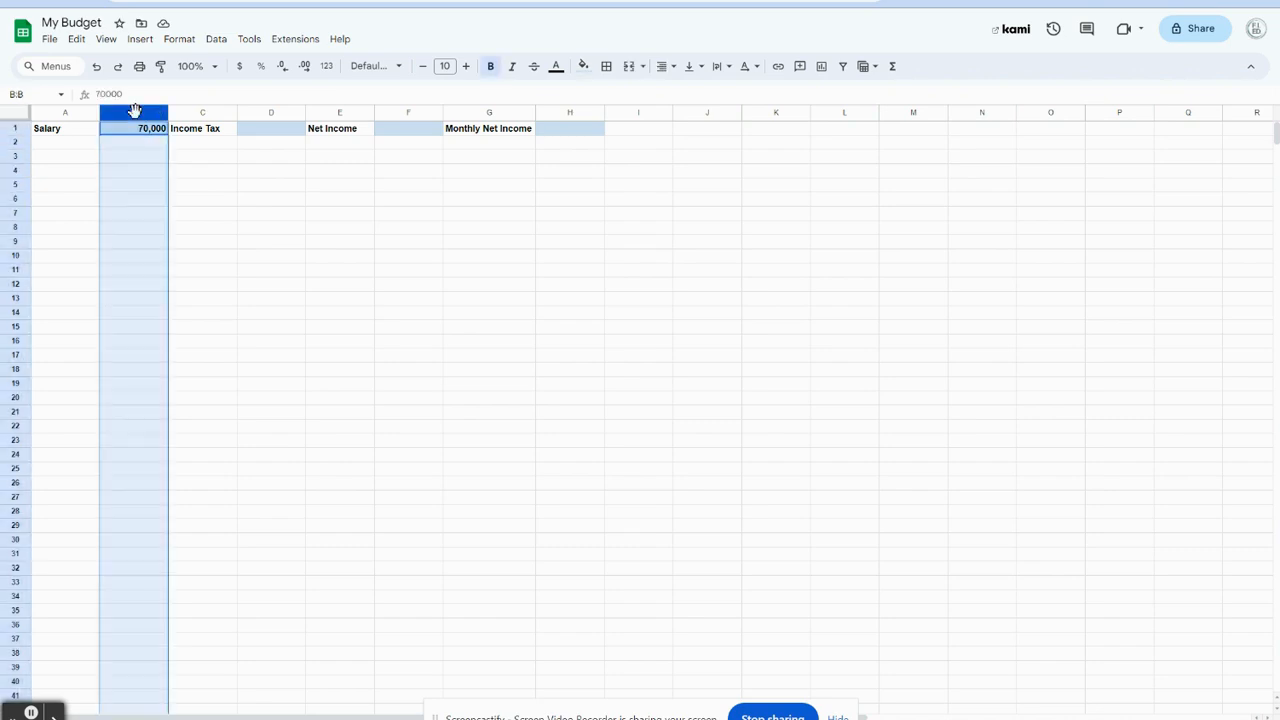
{"action": "left_click", "coordinate": [17, 128]}
- Format the salary amount in cell B1 as currency in dollars
{"action": "left_click", "coordinate": [136, 137]}
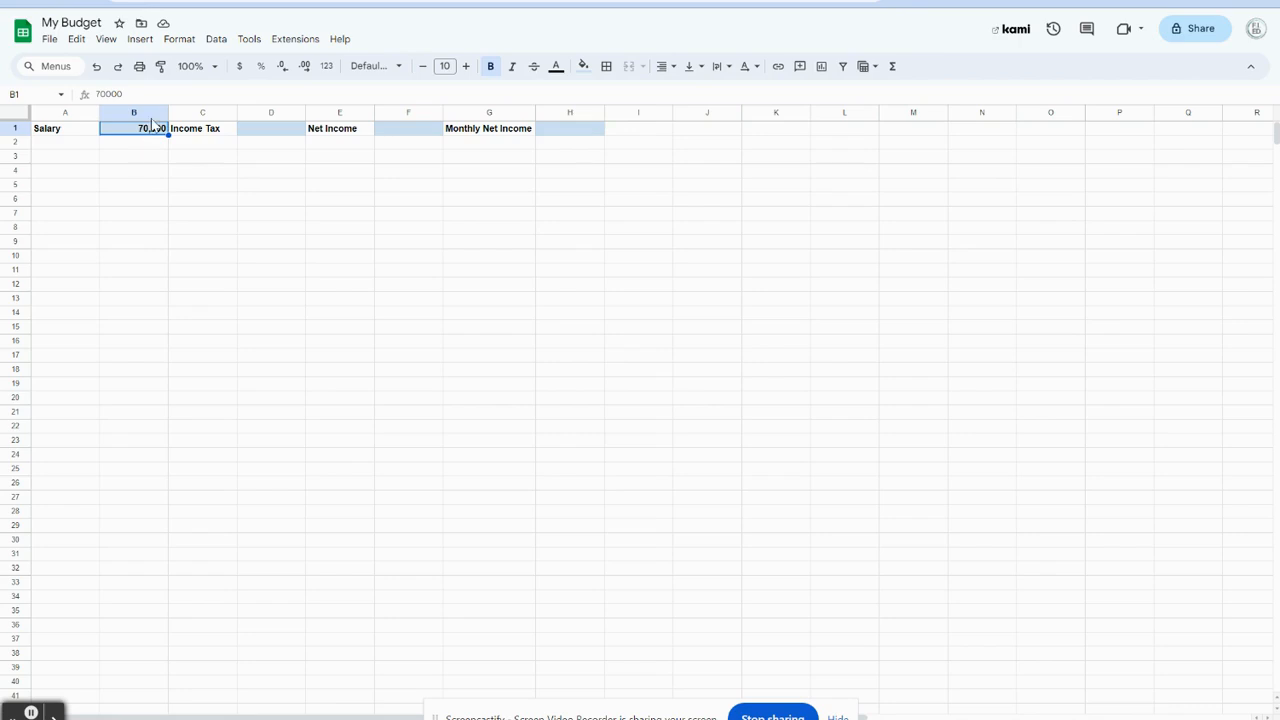
{"action": "left_click", "coordinate": [241, 67]}
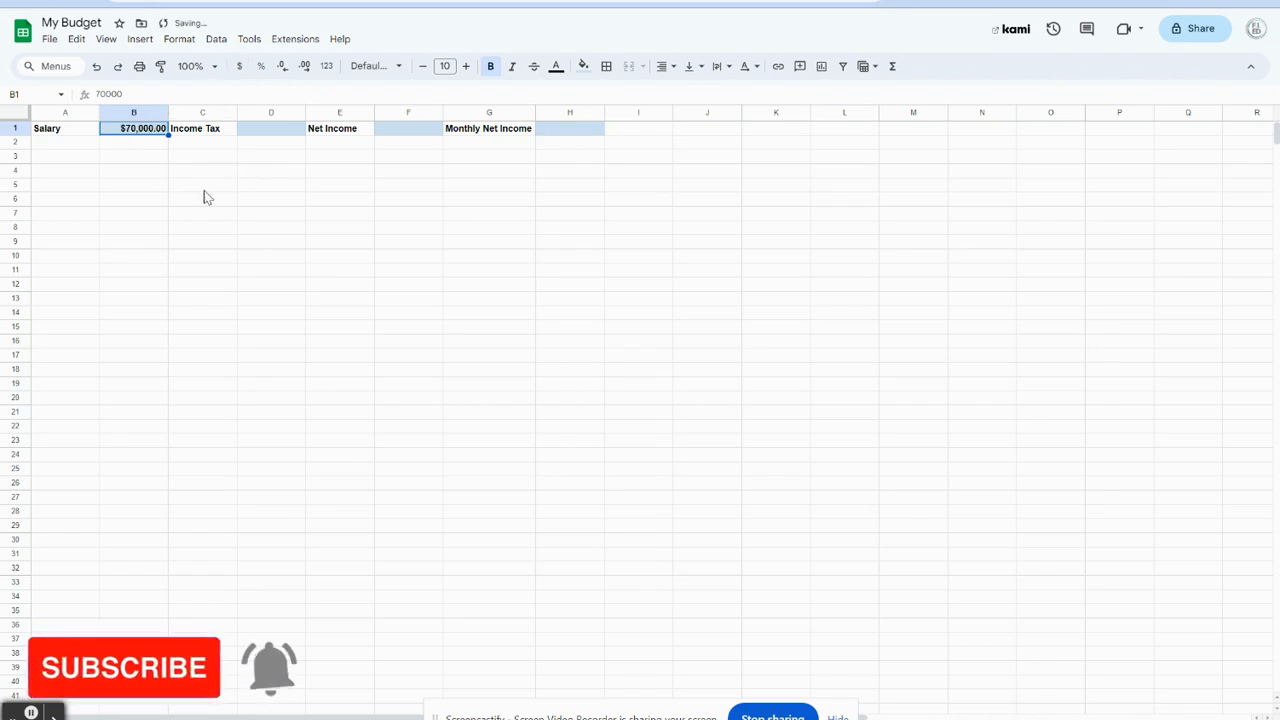
{"action": "left_click", "coordinate": [205, 196]}
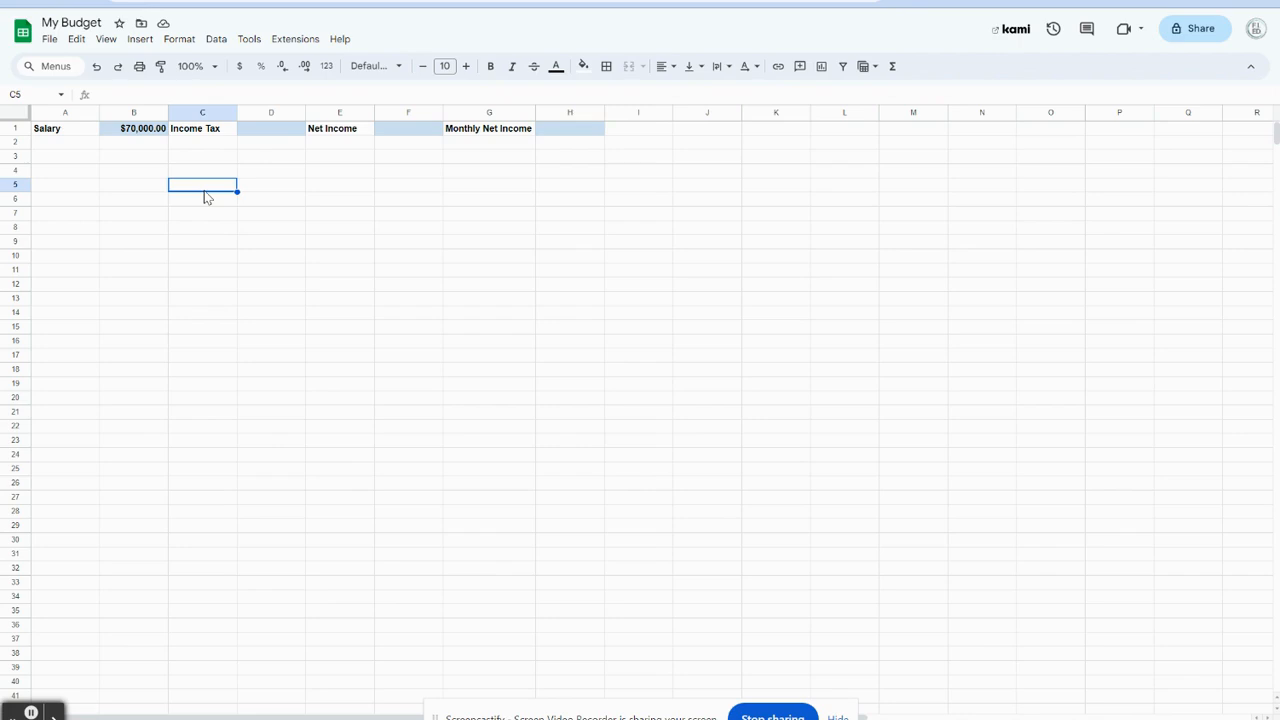
- Calculate the income tax in cell D1 as 22 percent of the salary with the formula =B1*0.22
{"action": "left_click", "coordinate": [272, 132]}
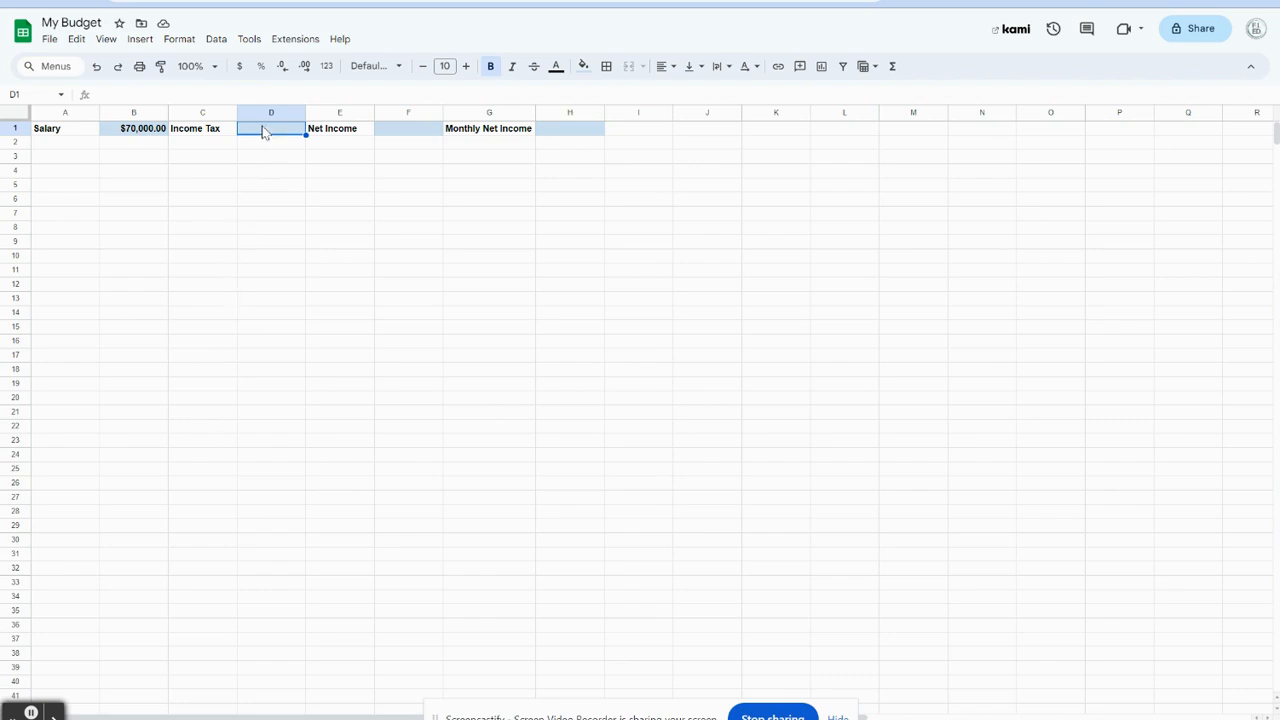
{"action": "left_click", "coordinate": [195, 66]}
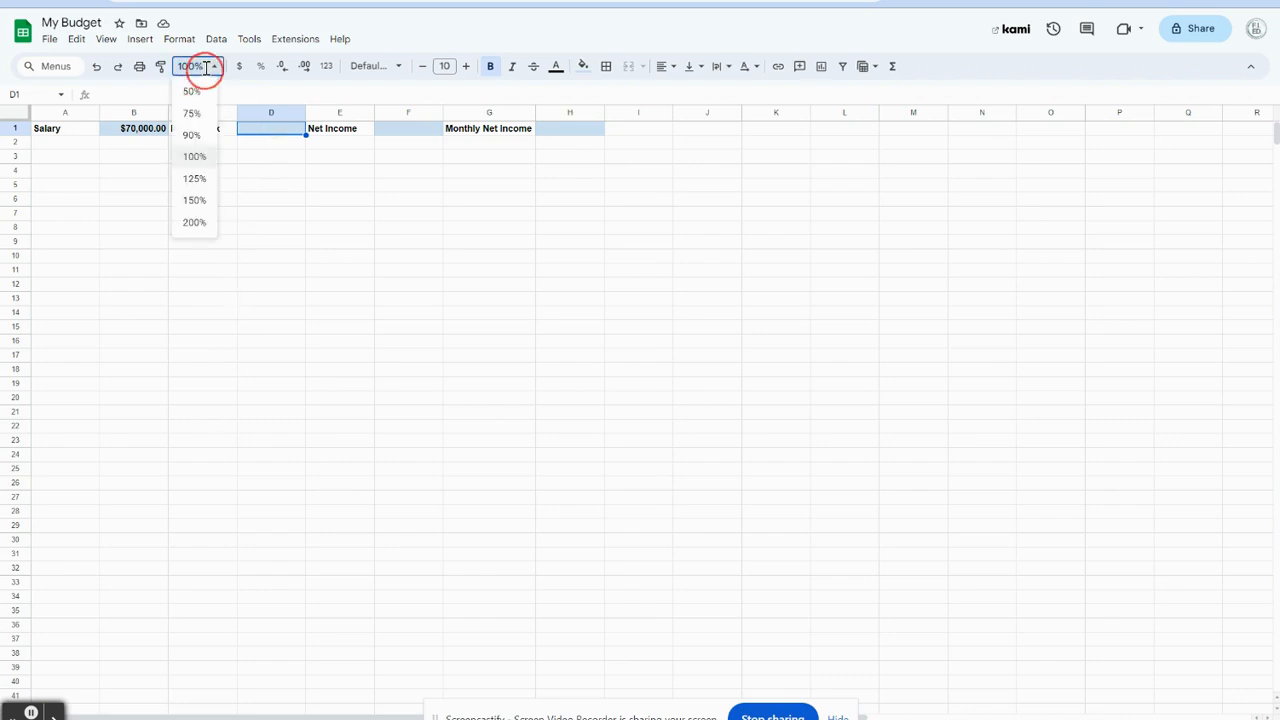
{"action": "left_click", "coordinate": [196, 202]}
{"action": "left_click", "coordinate": [397, 180]}
{"action": "left_click", "coordinate": [395, 147]}
{"action": "type", "text": "="}
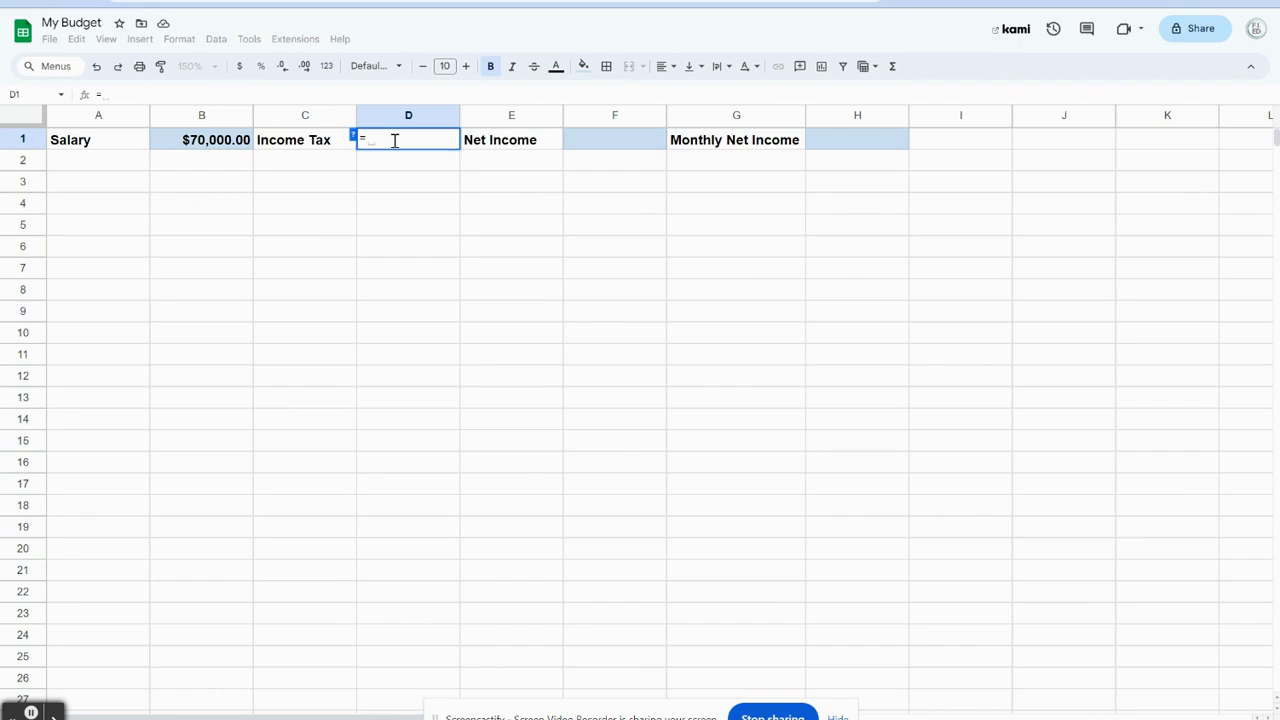
{"action": "left_click", "coordinate": [210, 144]}
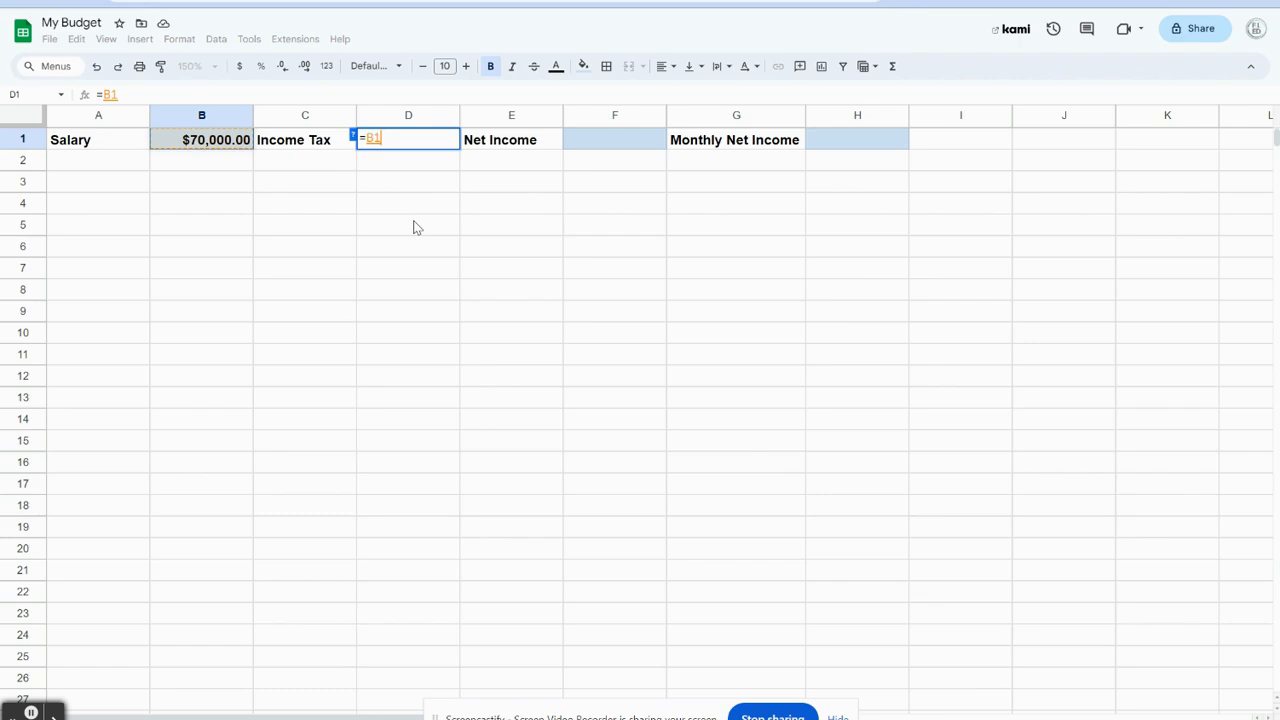
{"action": "type", "text": "*0.22"}
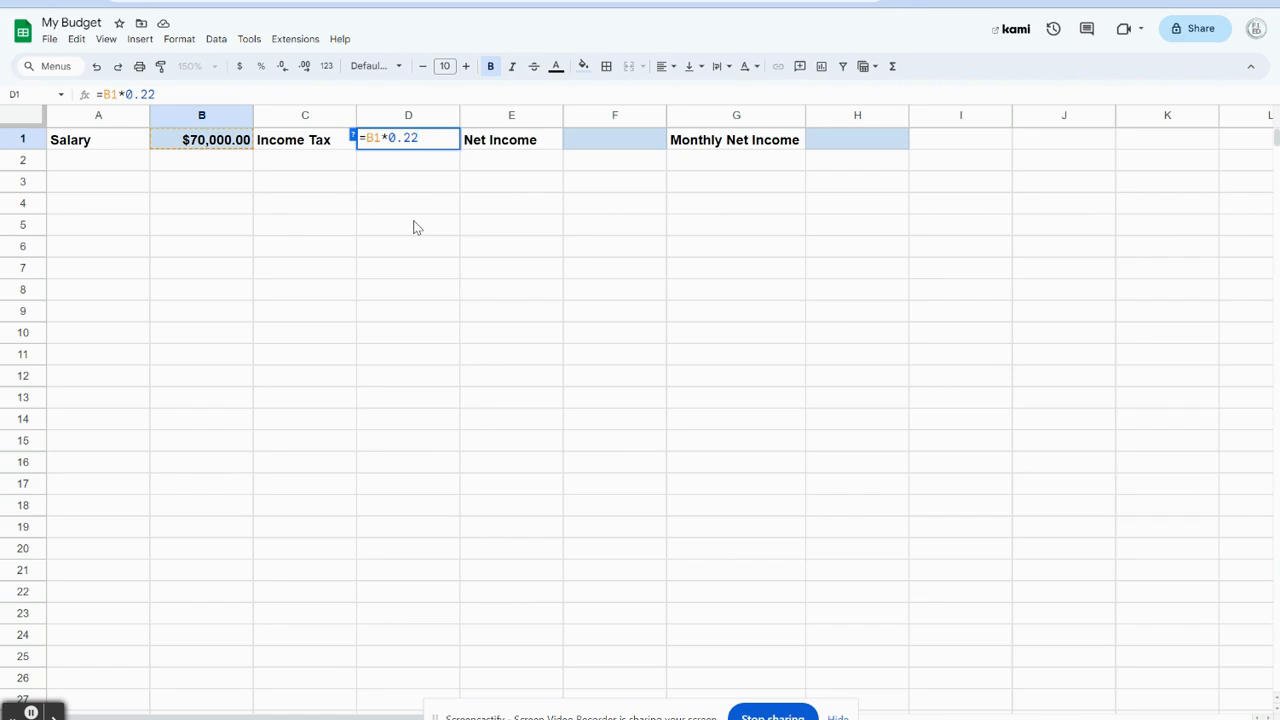
{"action": "key", "text": "Return"}
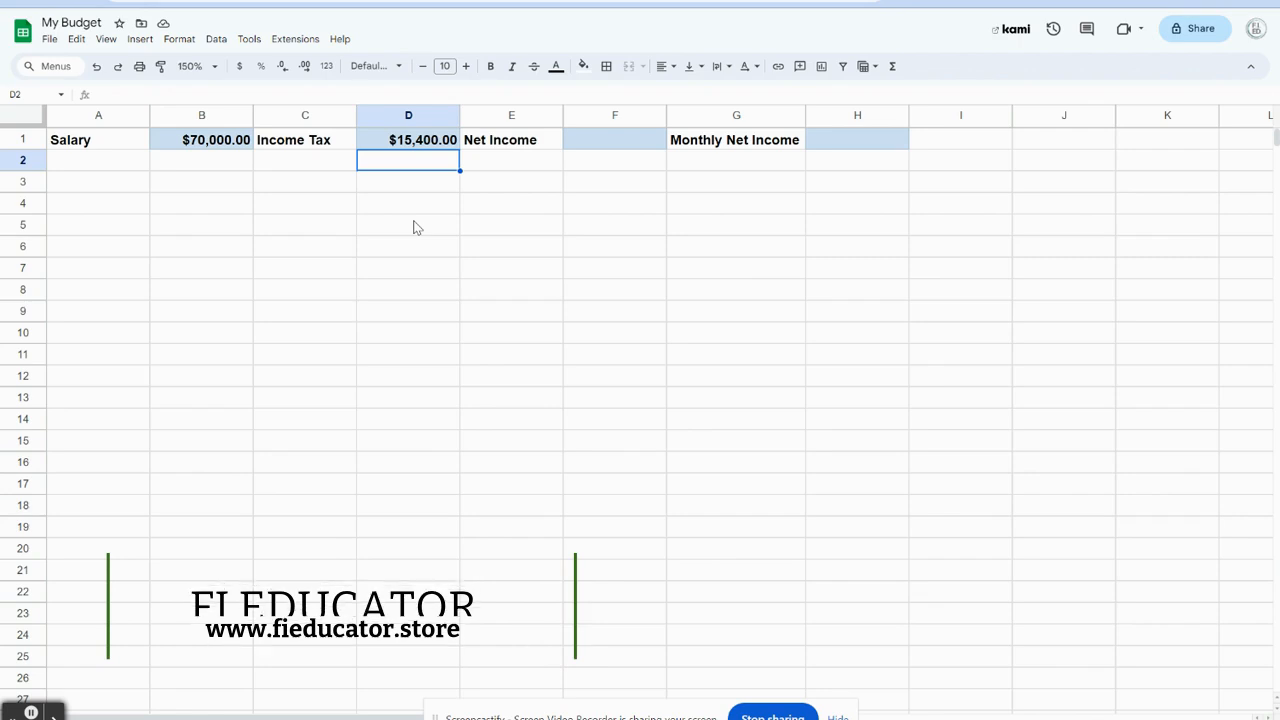
- Calculate the net income in cell F1 by subtracting income tax from salary with the formula =B1-D1
{"action": "left_click", "coordinate": [593, 140]}
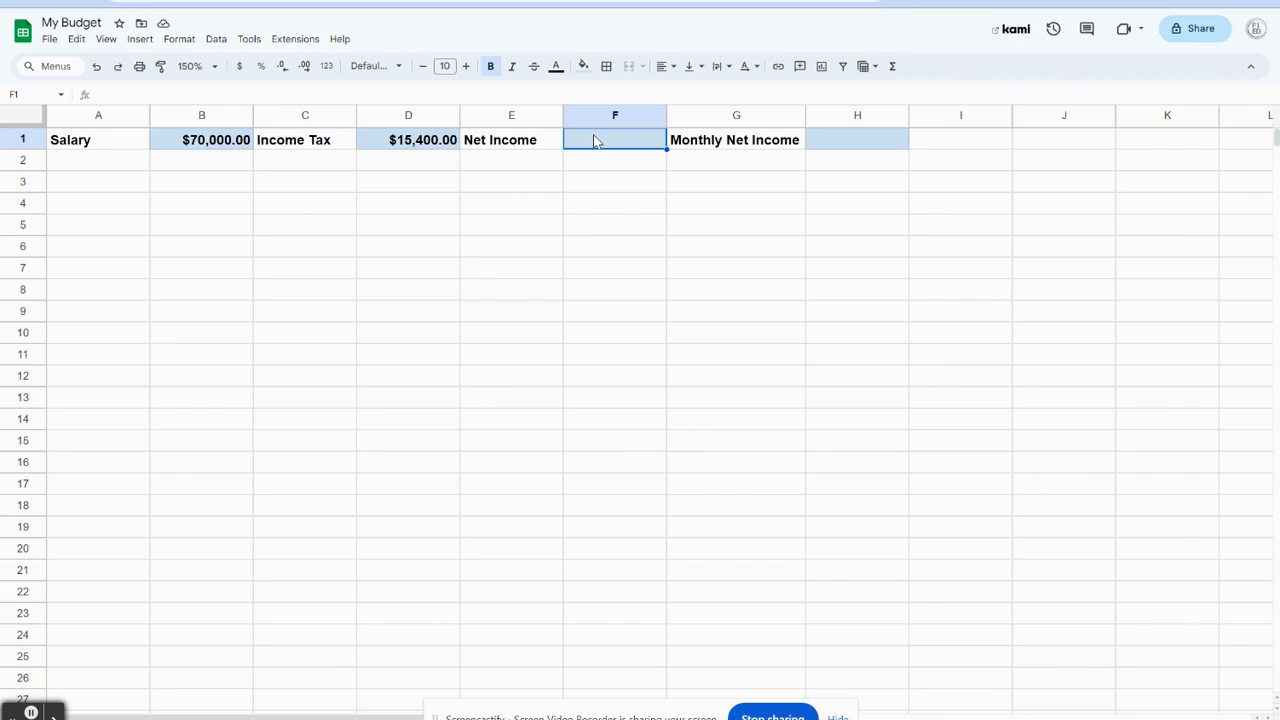
{"action": "type", "text": "="}
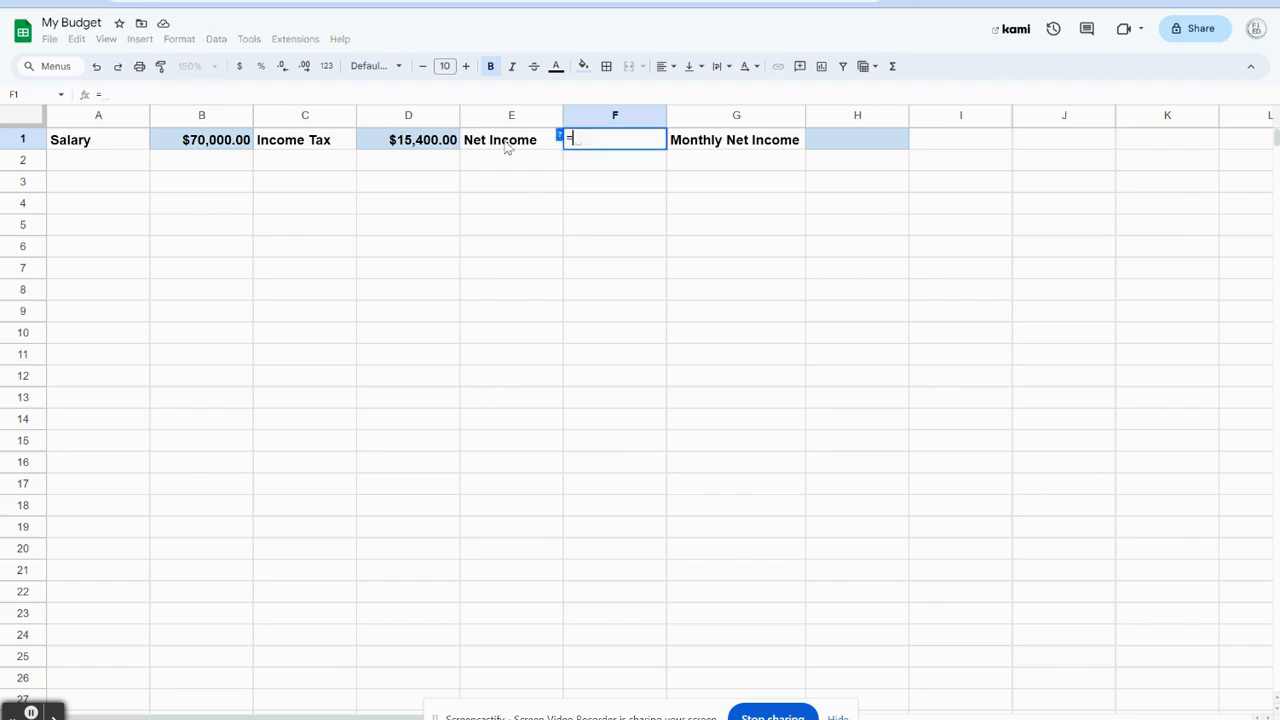
{"action": "left_click", "coordinate": [235, 148]}
{"action": "type", "text": "-"}
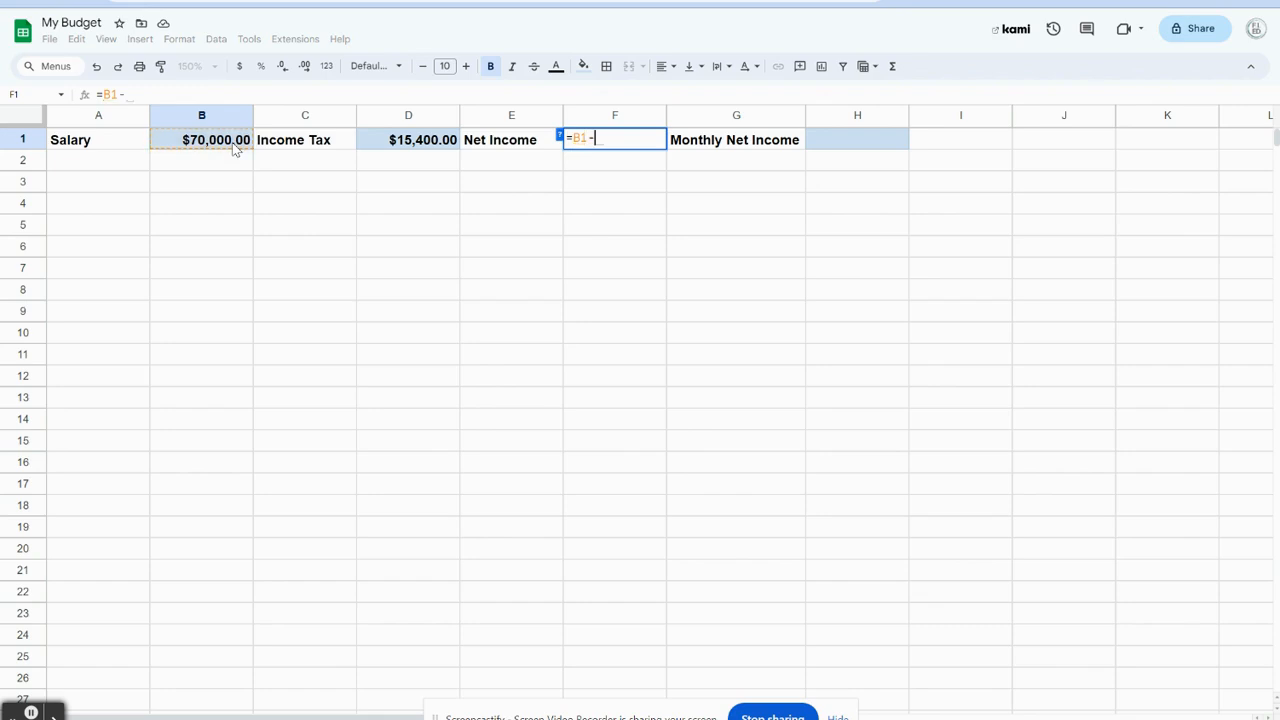
{"action": "left_click", "coordinate": [411, 144]}
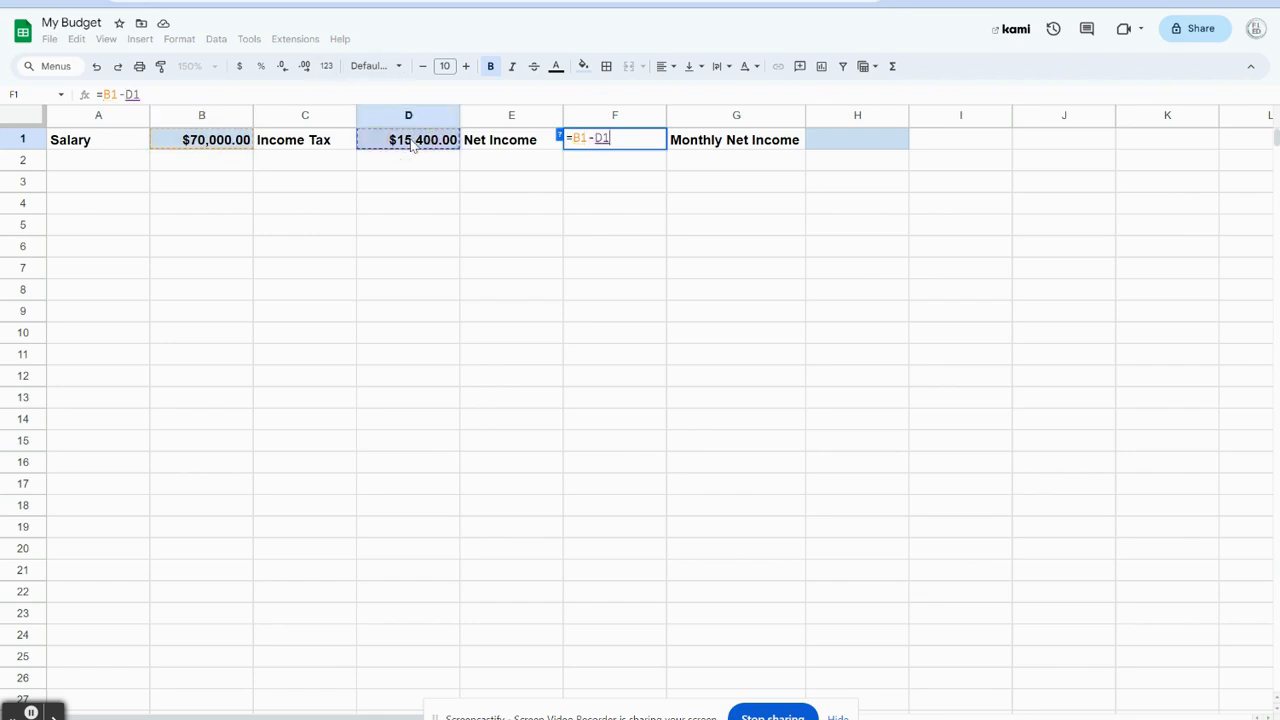
{"action": "key", "text": "Return"}
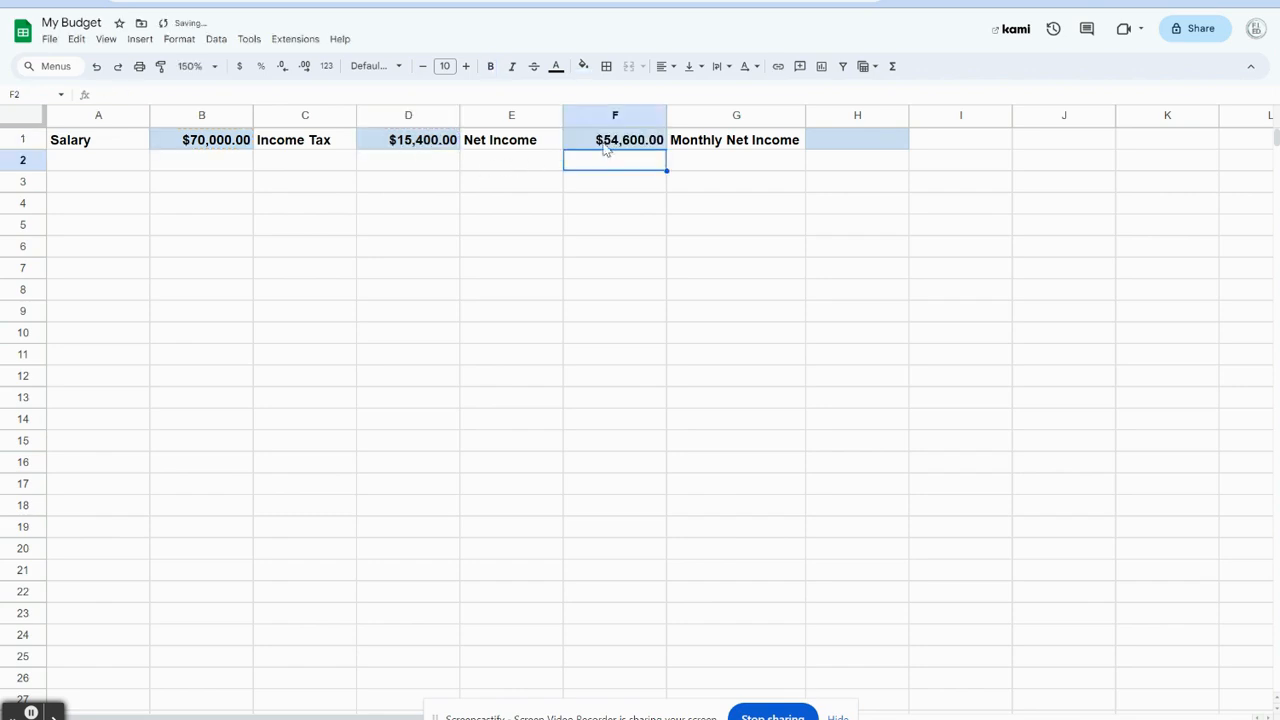
- Change the salary in cell B1 to 120,000 to test the income tax and net income formulas
{"action": "left_click", "coordinate": [218, 145]}
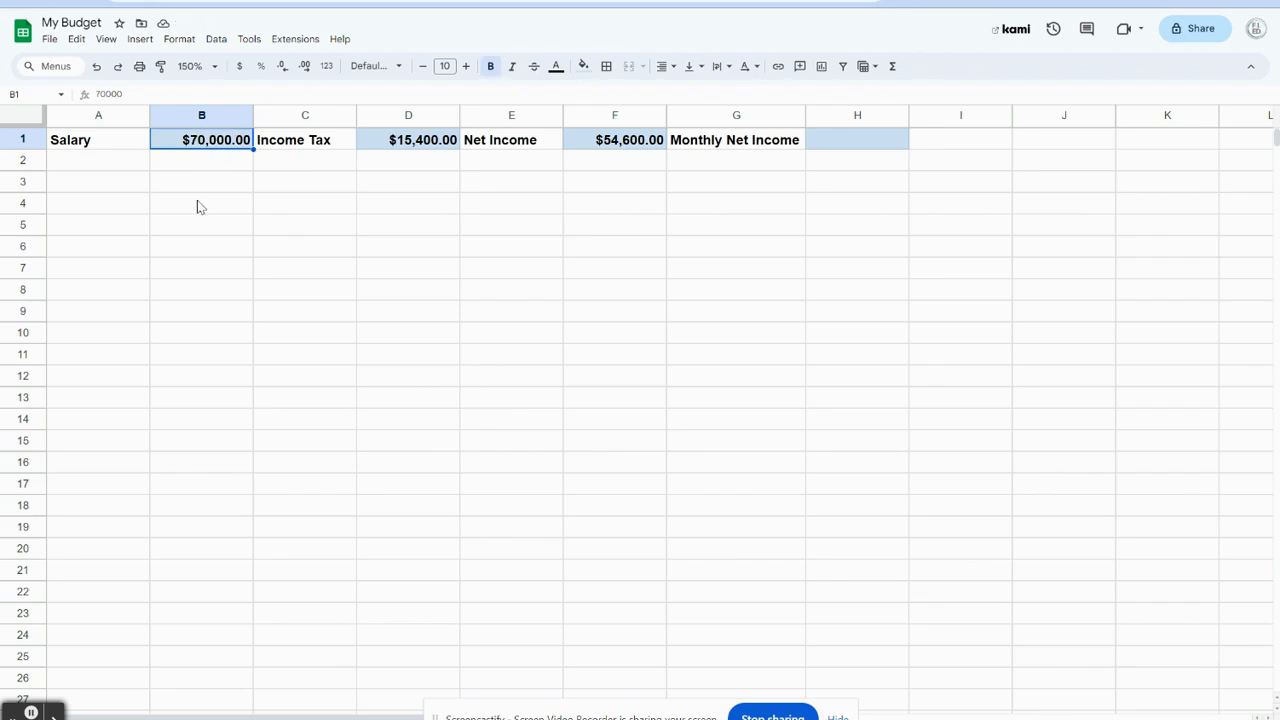
{"action": "type", "text": "12"}
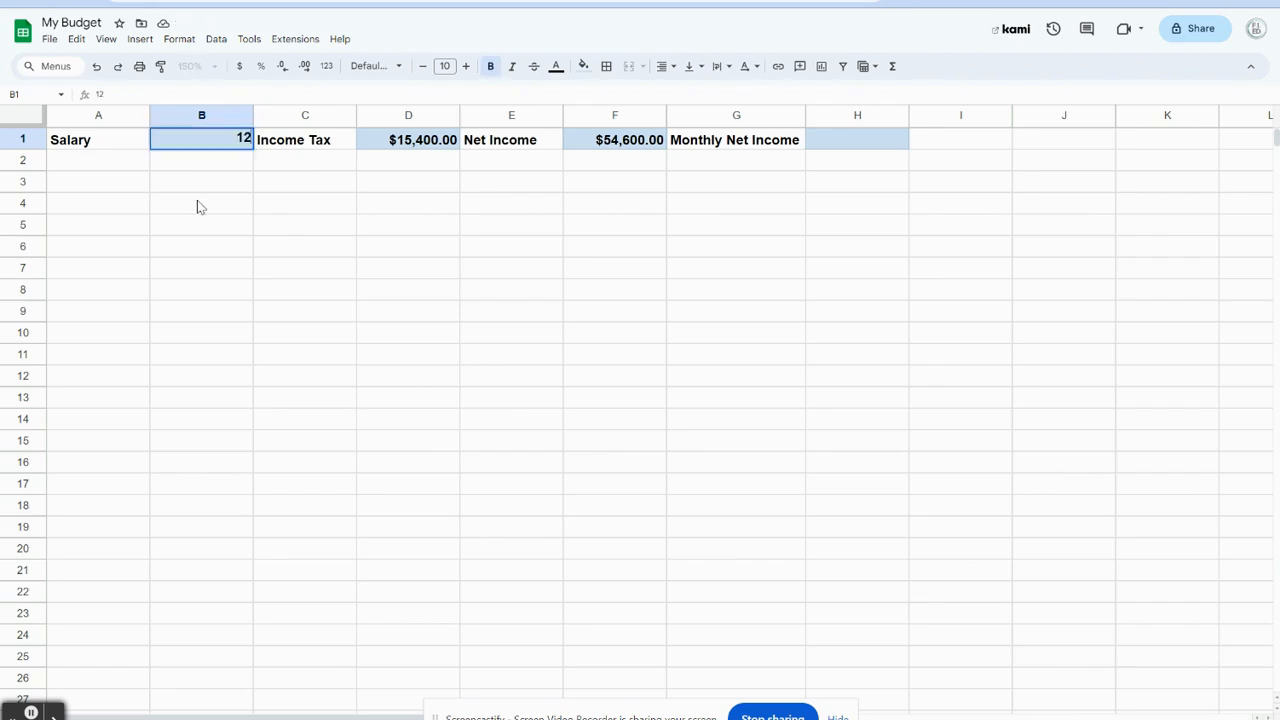
{"action": "type", "text": "0000"}
{"action": "key", "text": "Return"}
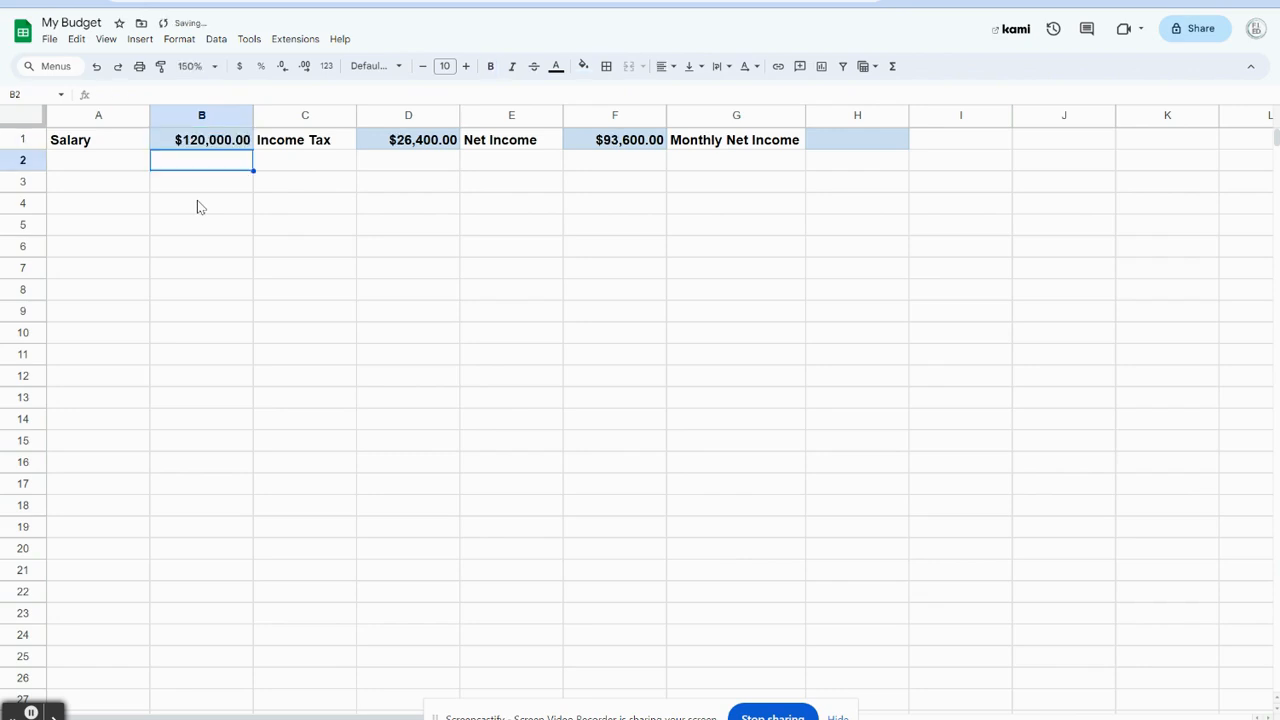
{"action": "left_click", "coordinate": [398, 150]}
{"action": "left_click", "coordinate": [620, 181]}
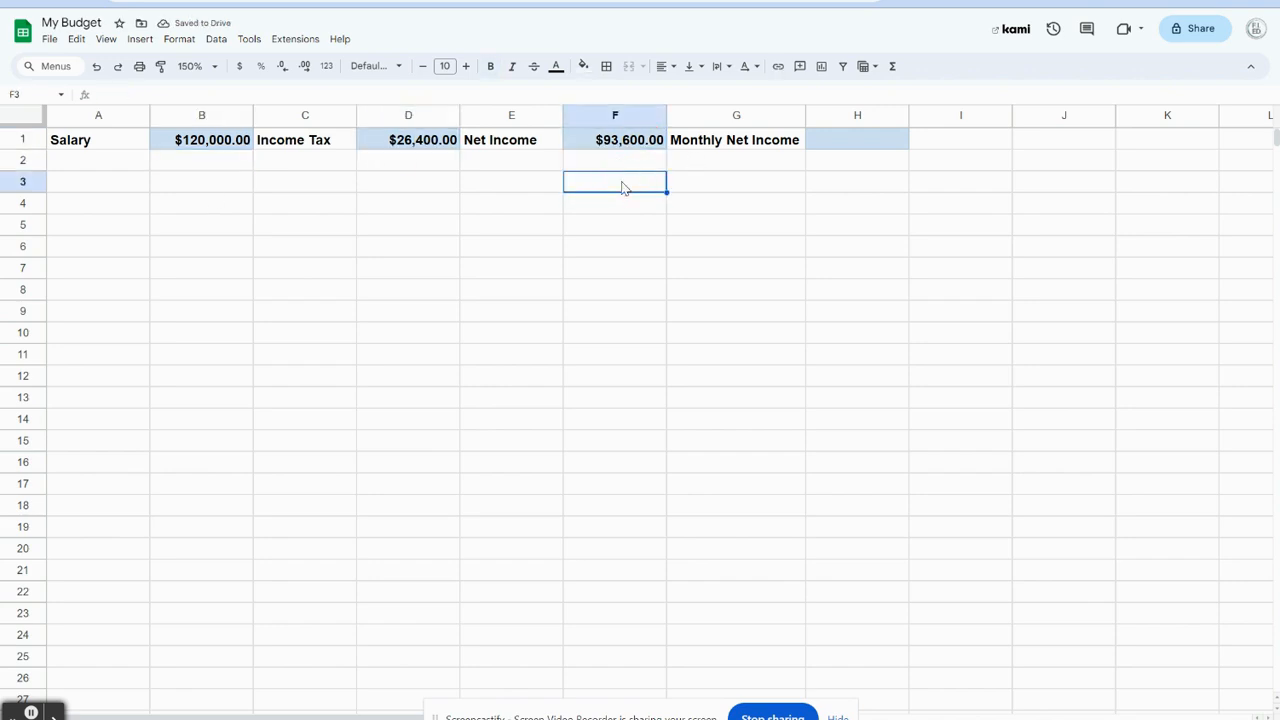
- Set the salary in cell B1 back to 70,000
{"action": "left_click", "coordinate": [220, 152]}
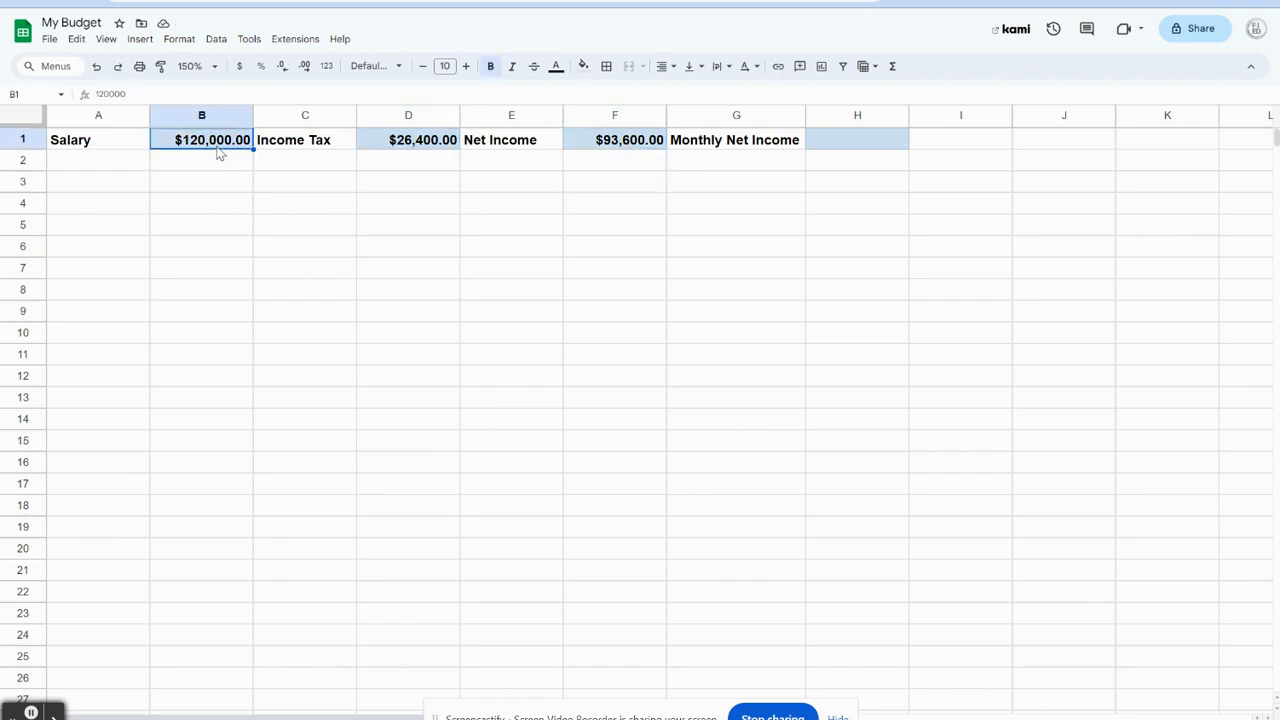
{"action": "type", "text": "70000"}
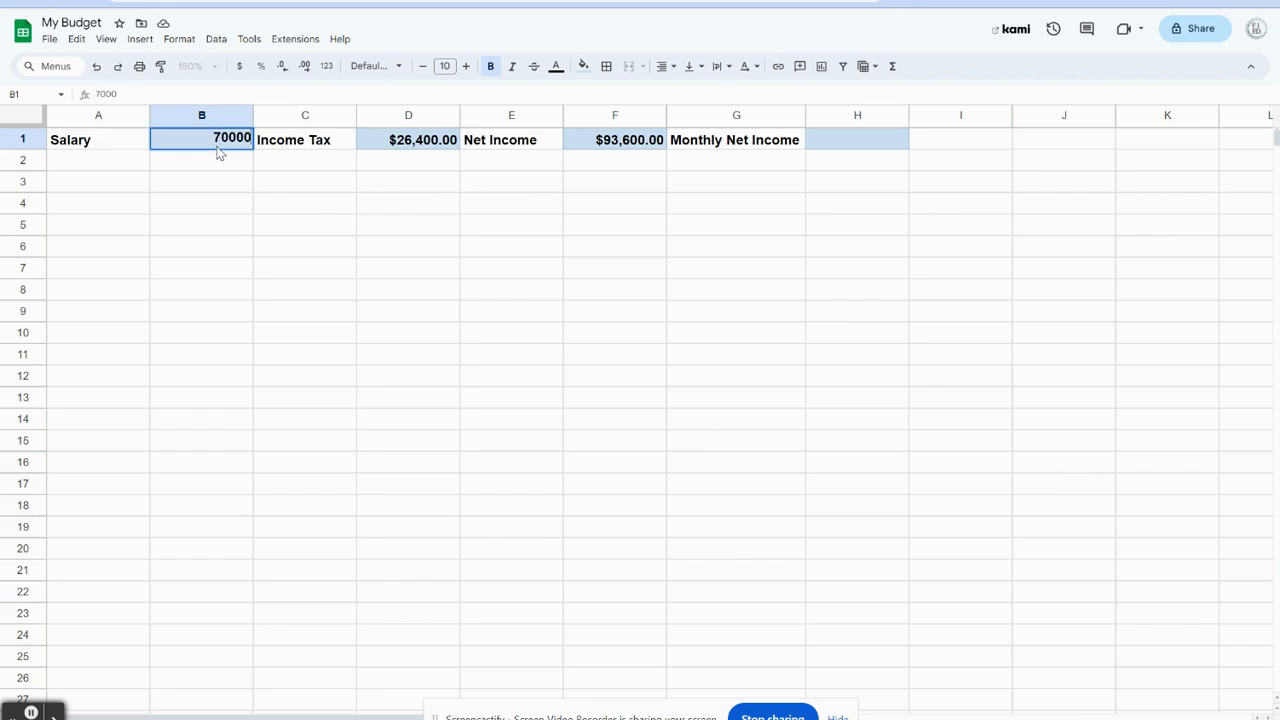
{"action": "key", "text": "Return"}
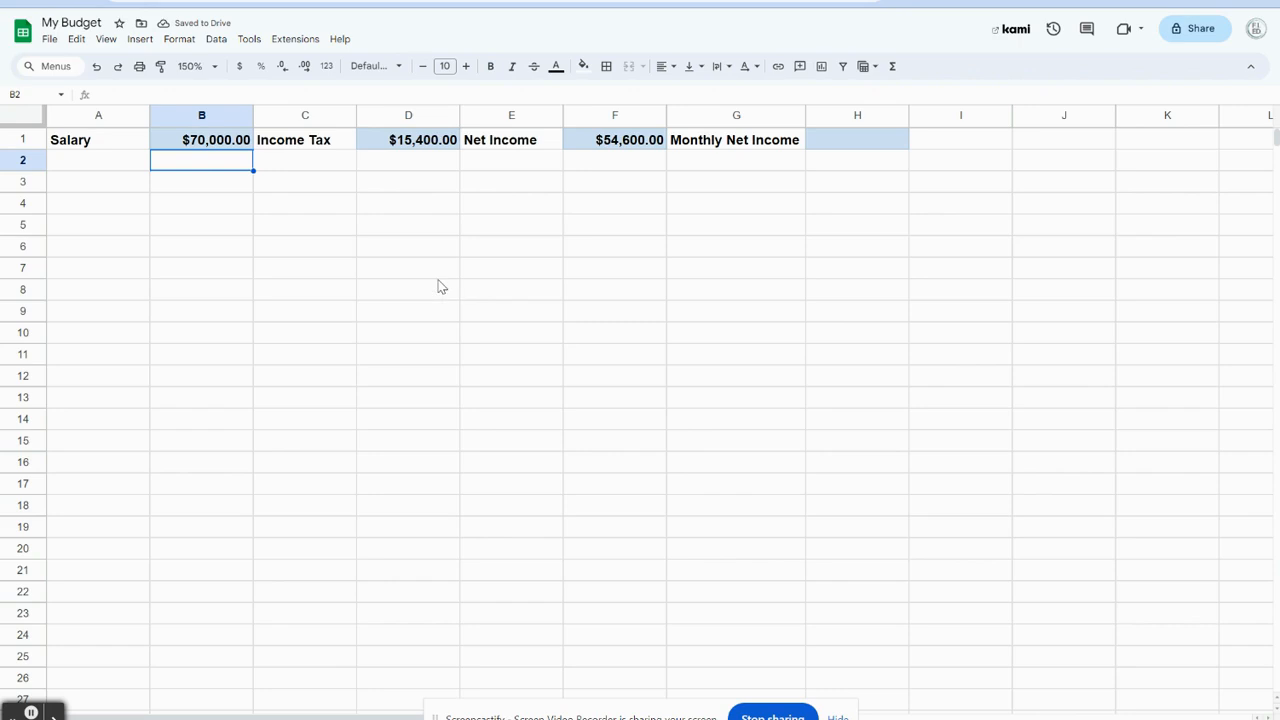
- Calculate the monthly net income in cell H1 by dividing the net income by 12 with the formula =F1/12
{"action": "left_click", "coordinate": [415, 153]}
{"action": "left_click", "coordinate": [406, 146]}
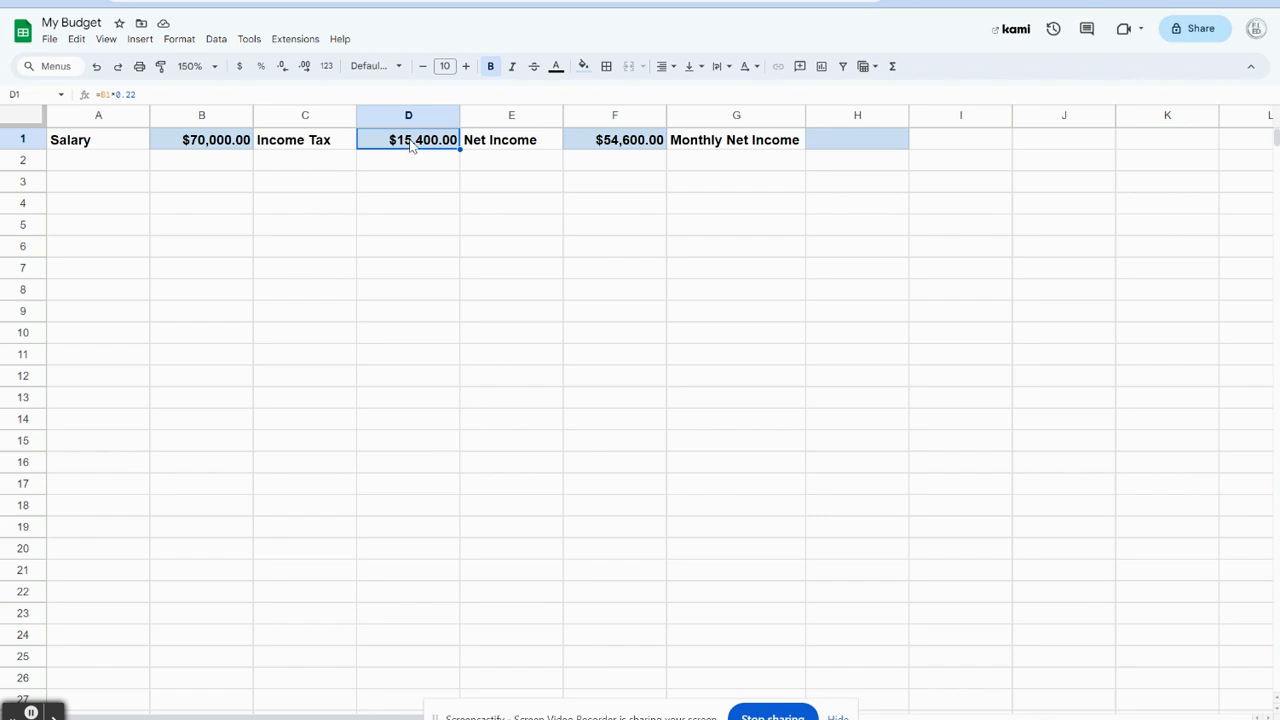
{"action": "left_click", "coordinate": [599, 151]}
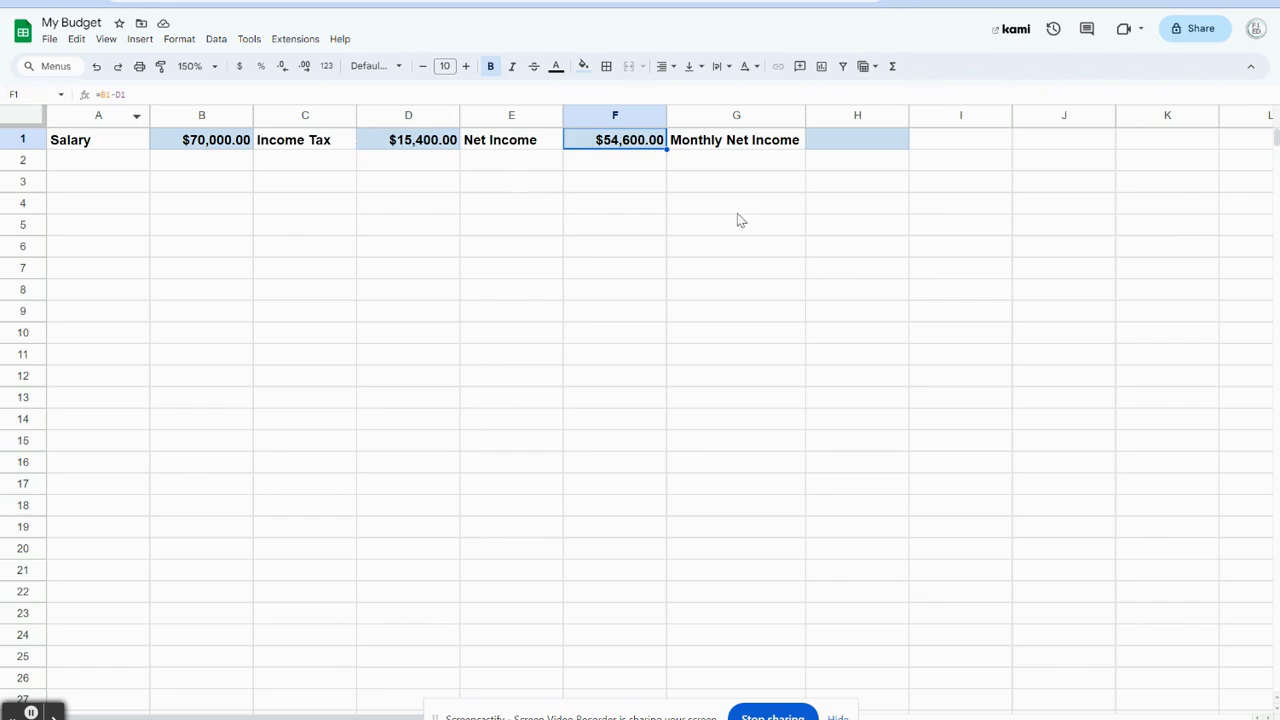
{"action": "left_click", "coordinate": [843, 150]}
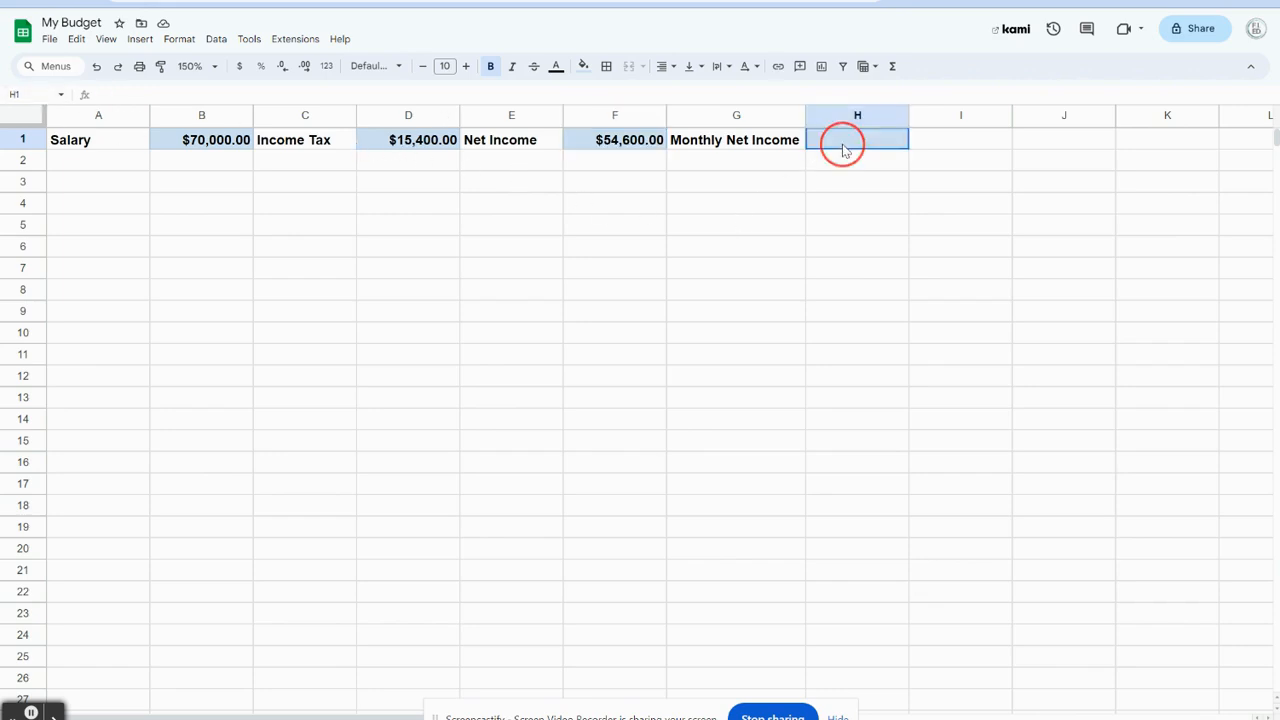
{"action": "left_click", "coordinate": [620, 151]}
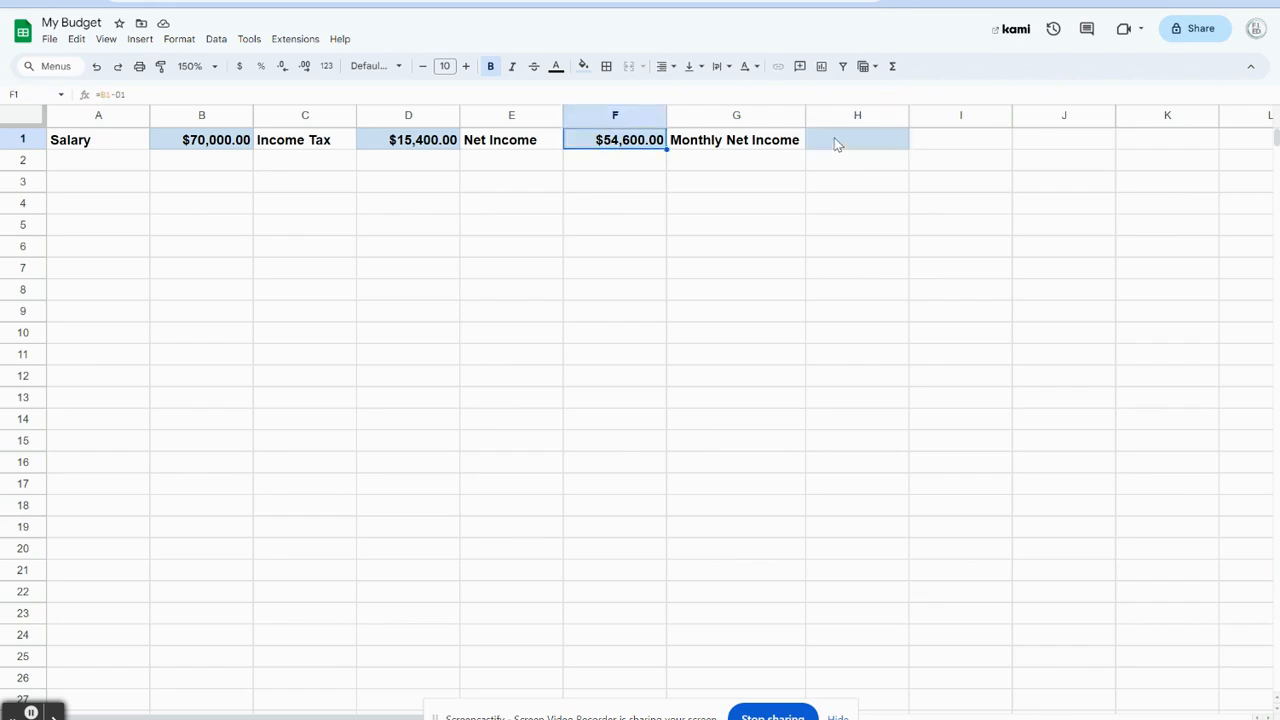
{"action": "left_click", "coordinate": [837, 144]}
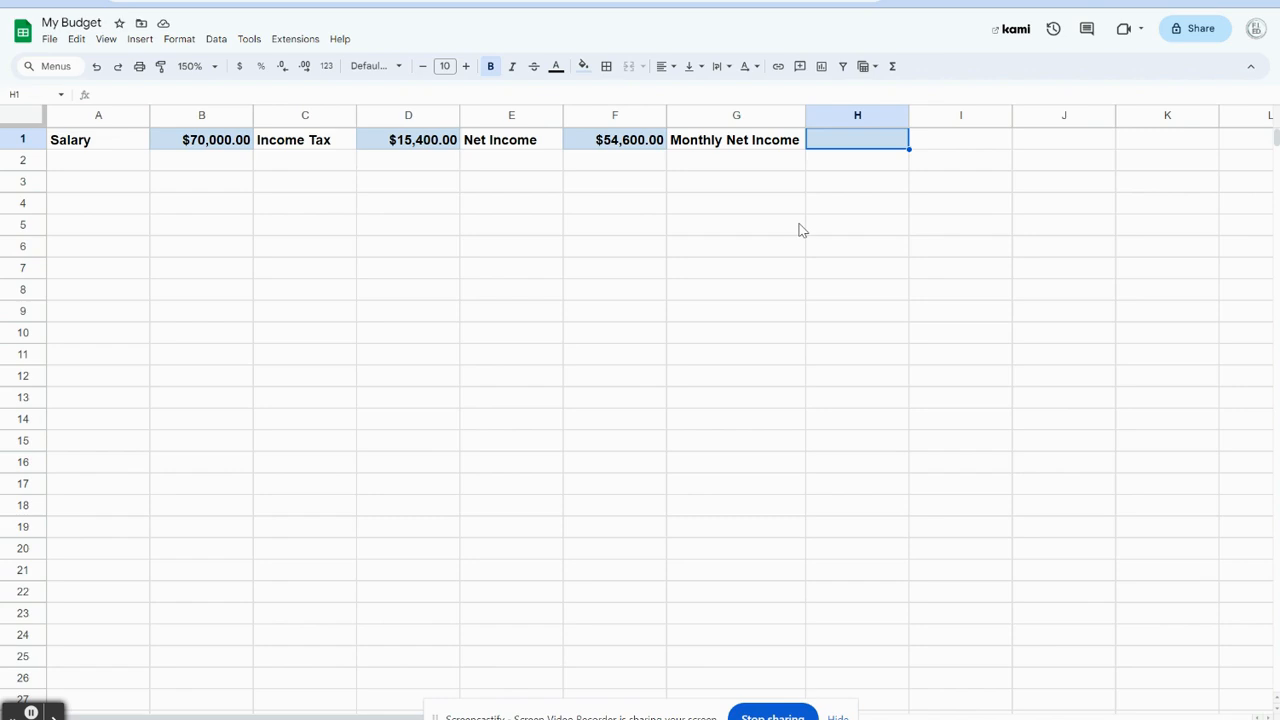
{"action": "type", "text": "="}
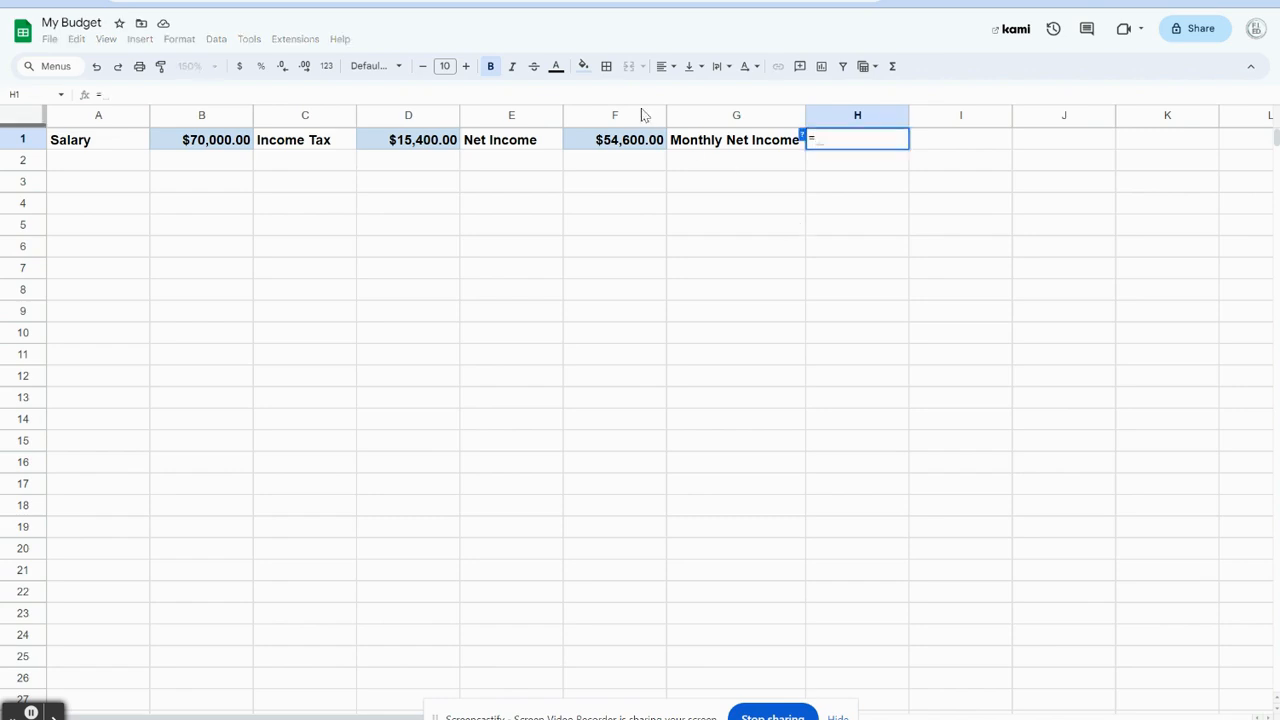
{"action": "left_click", "coordinate": [618, 146]}
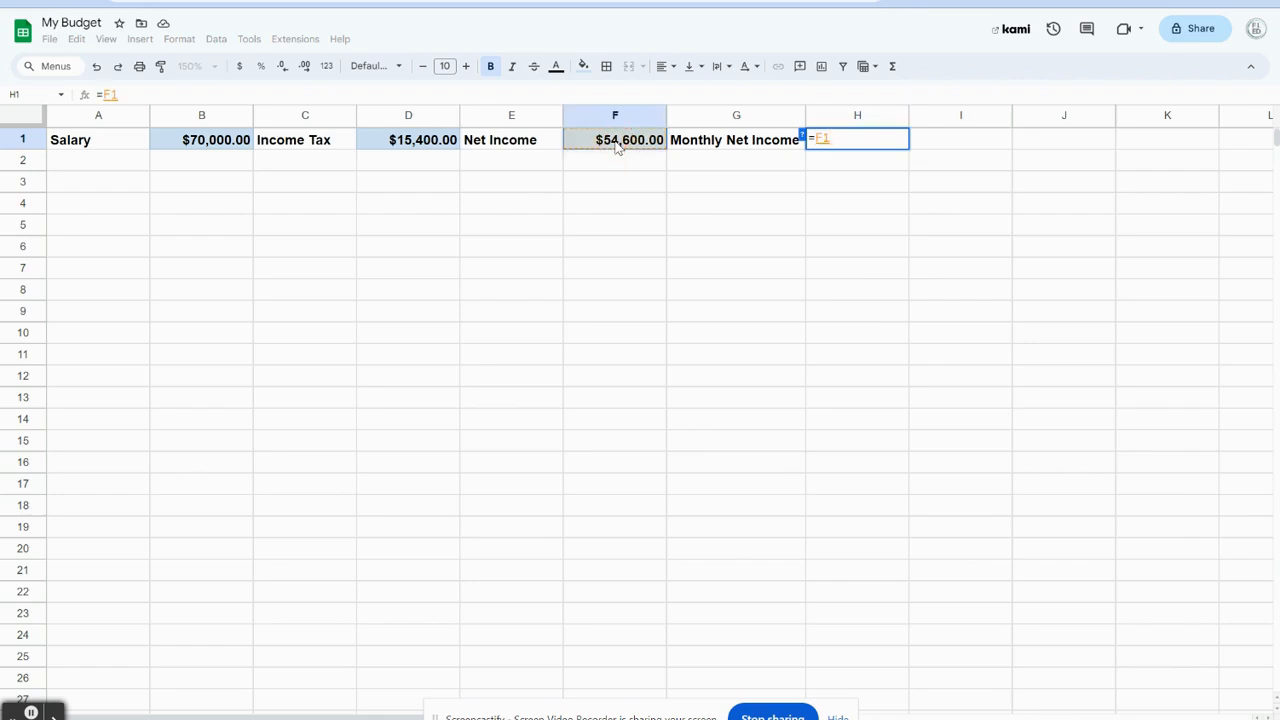
{"action": "type", "text": "/12"}
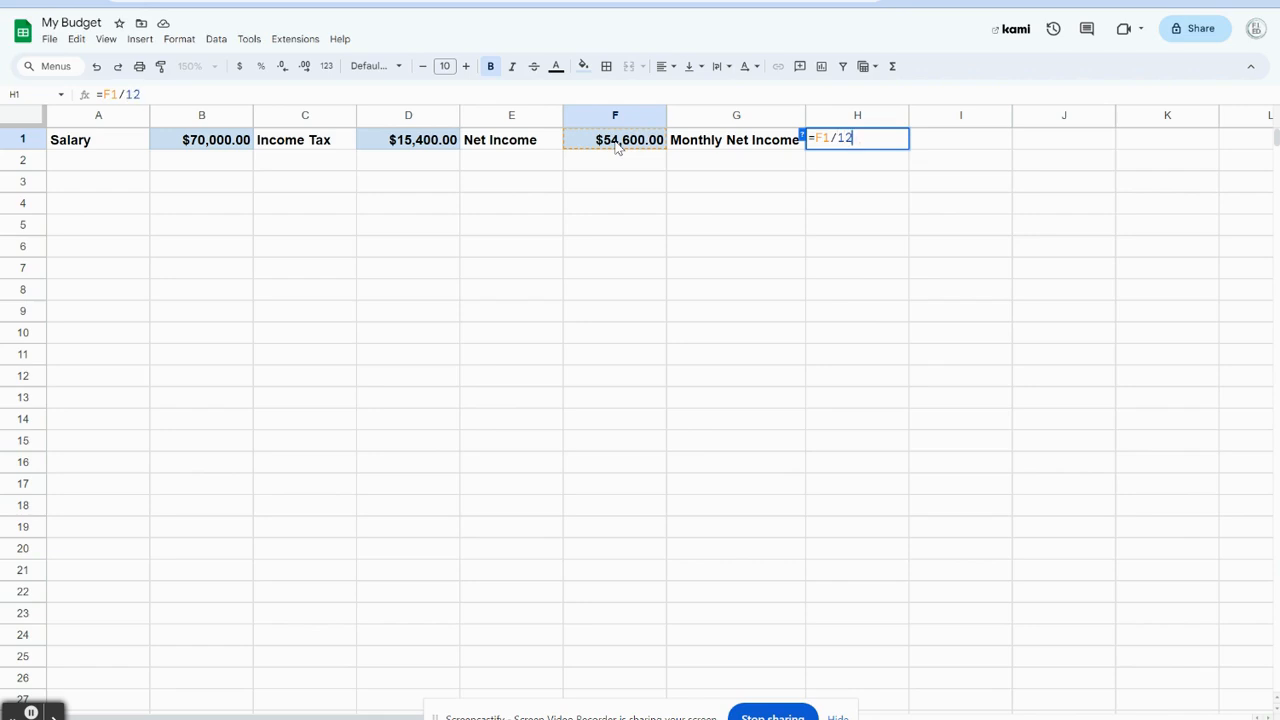
{"action": "key", "text": "Return"}
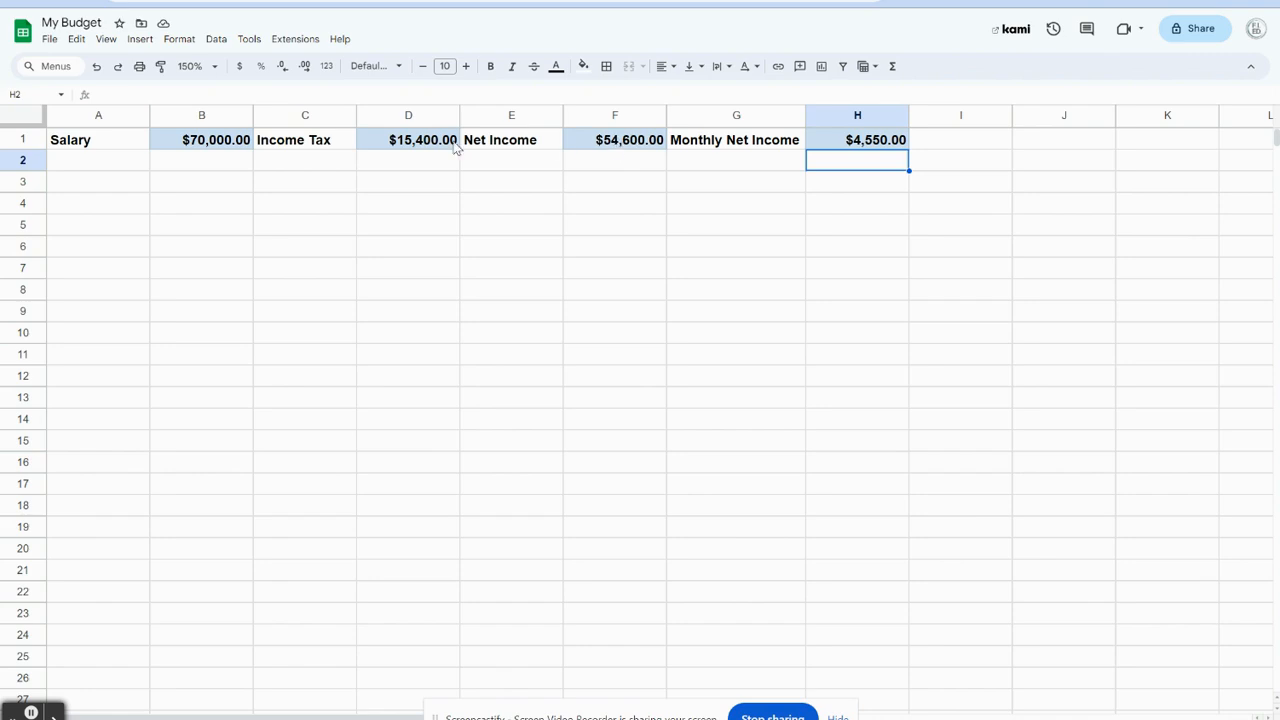
- Enter the table headers Categories, Min Percentage and Max Percentage in cells A3, B3 and C3
{"action": "left_click", "coordinate": [112, 184]}
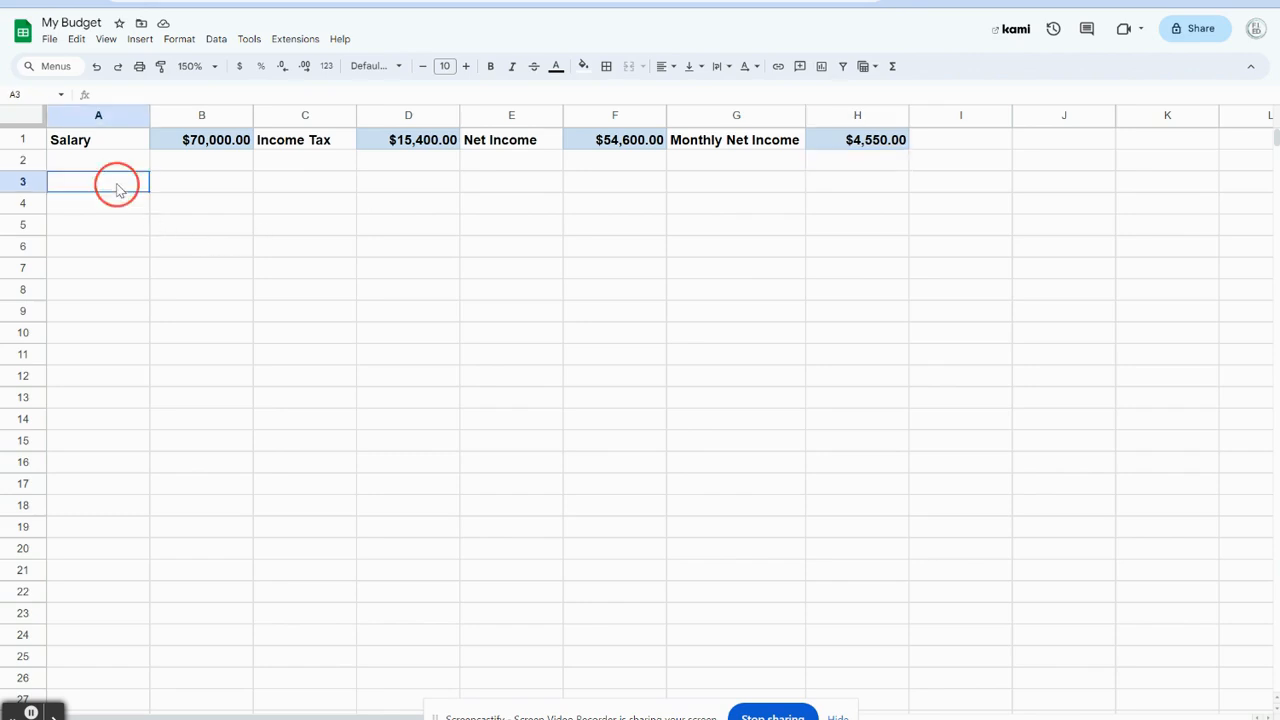
{"action": "type", "text": "Categories"}
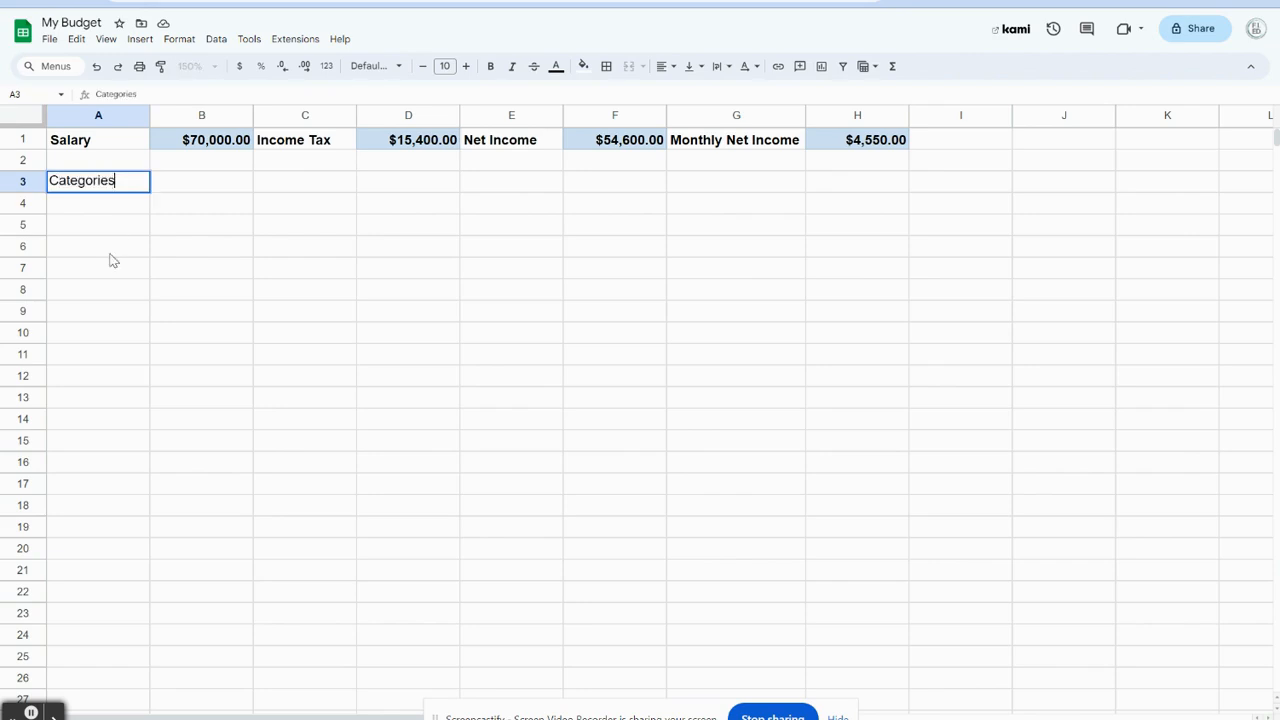
{"action": "left_click", "coordinate": [123, 220]}
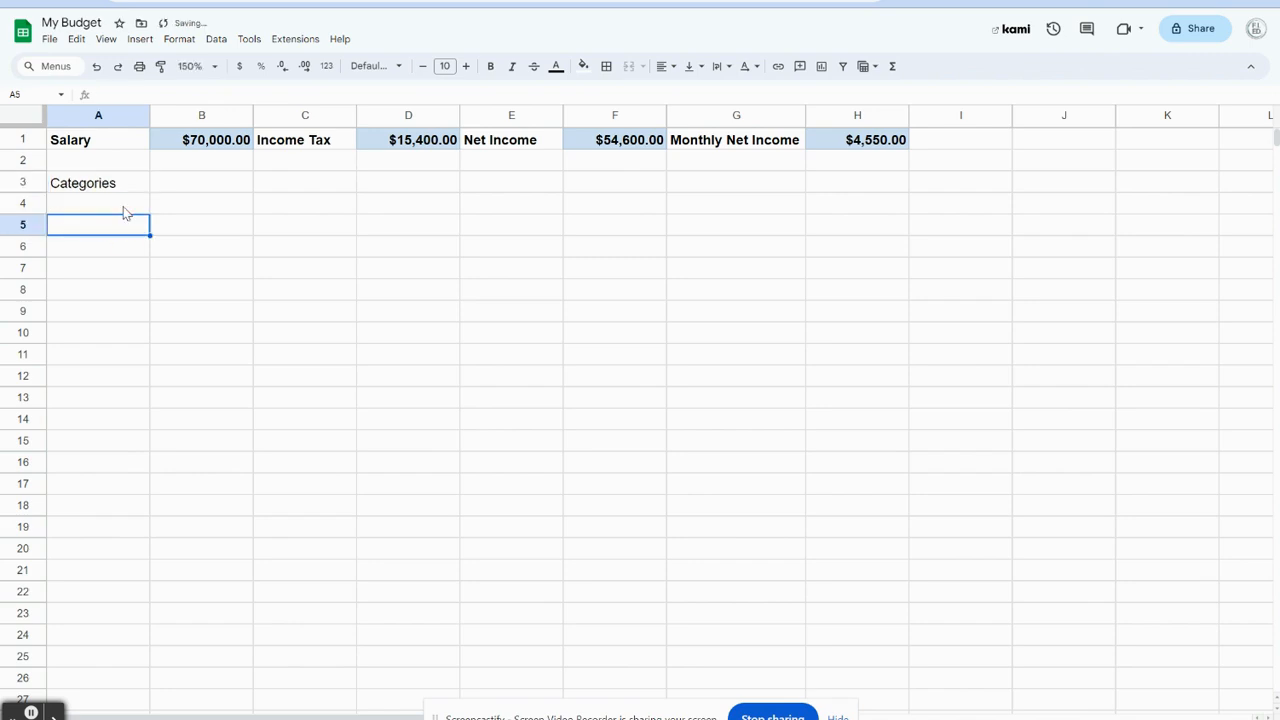
{"action": "left_click", "coordinate": [163, 187]}
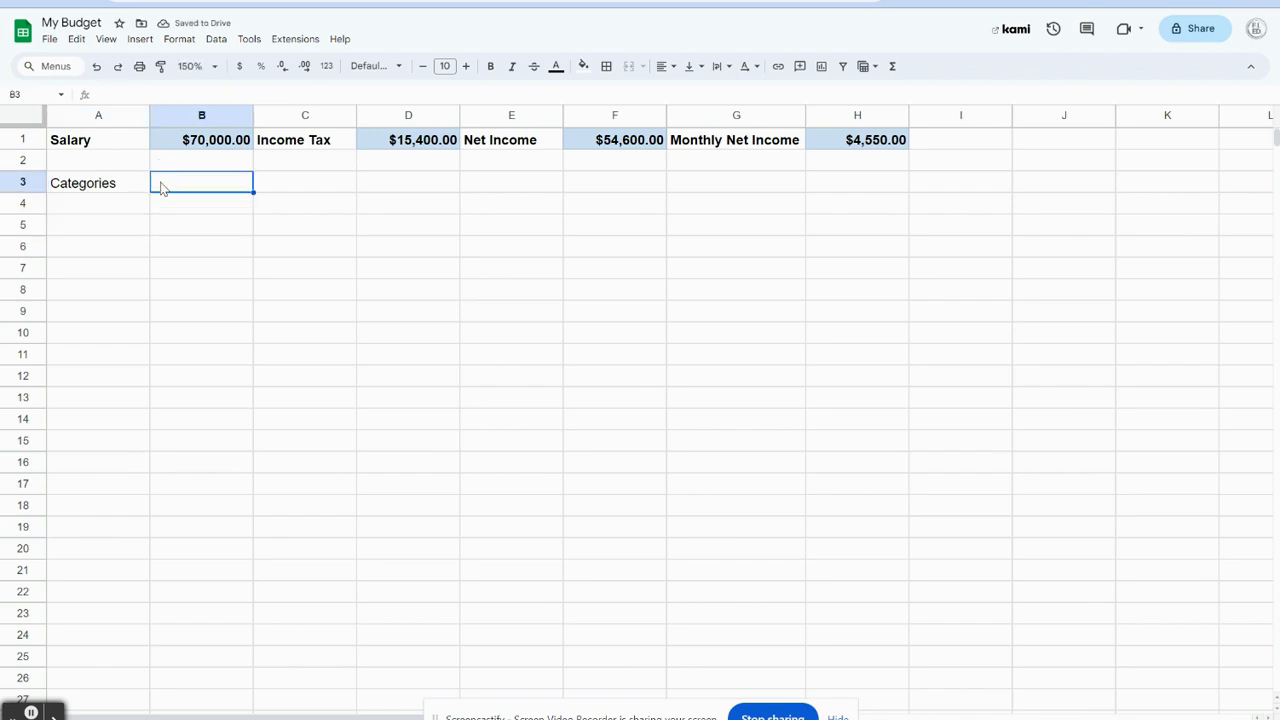
{"action": "type", "text": "Min Percentage"}
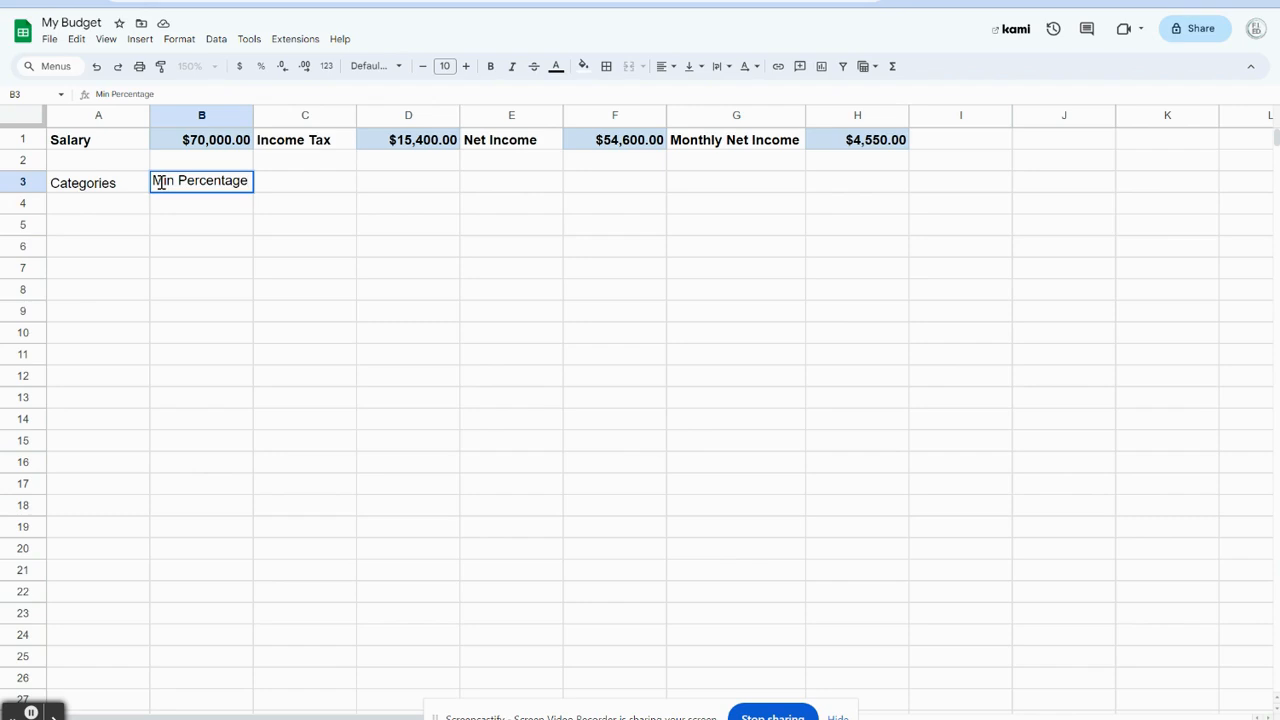
{"action": "key", "text": "Tab"}
{"action": "type", "text": "Max Perc"}
{"action": "type", "text": "entage"}
{"action": "key", "text": "Return"}
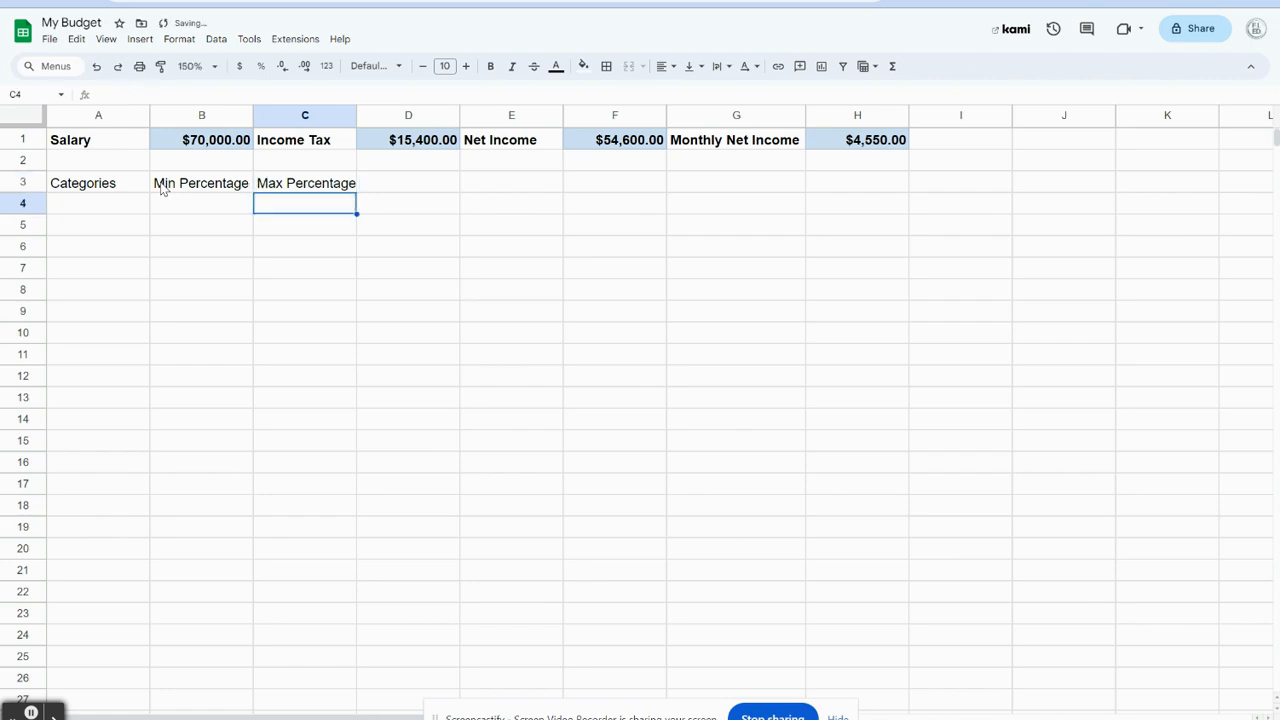
- Make the table headers Categories, Min Percentage and Max Percentage in cells A3:C3 bold
{"action": "left_click", "coordinate": [183, 214]}
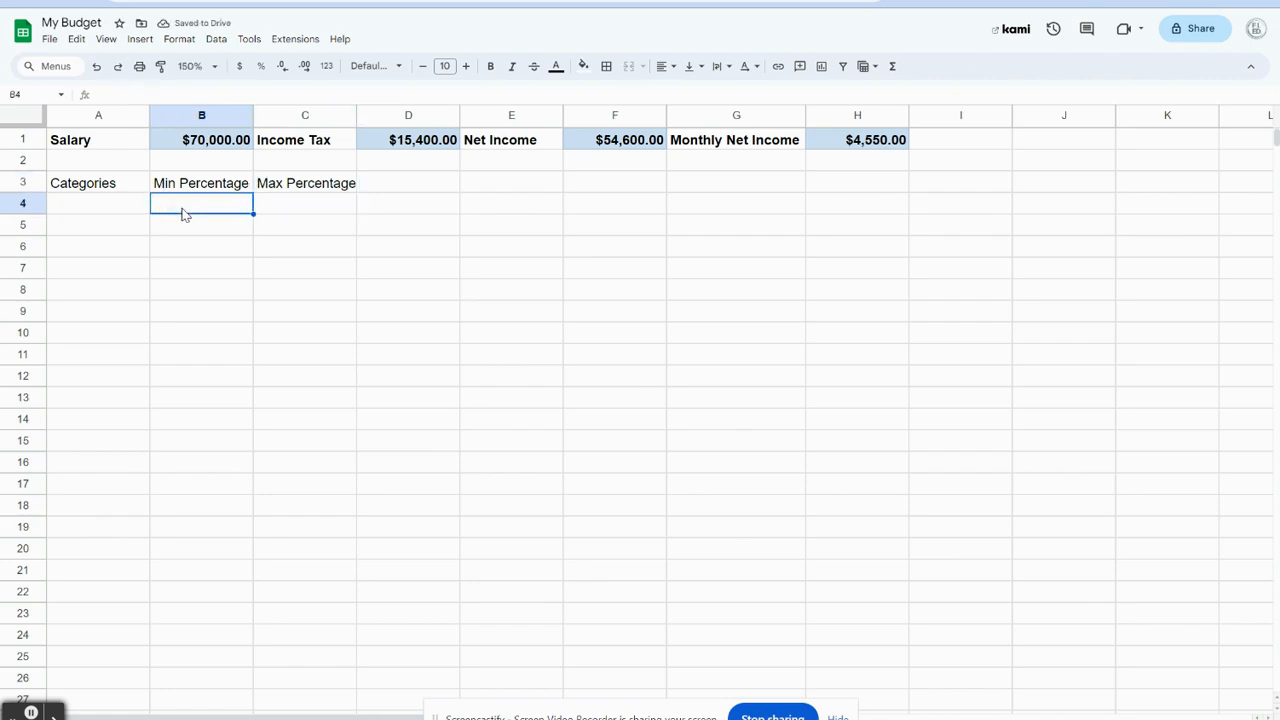
{"action": "left_click_drag", "start_coordinate": [75, 183], "coordinate": [286, 183]}
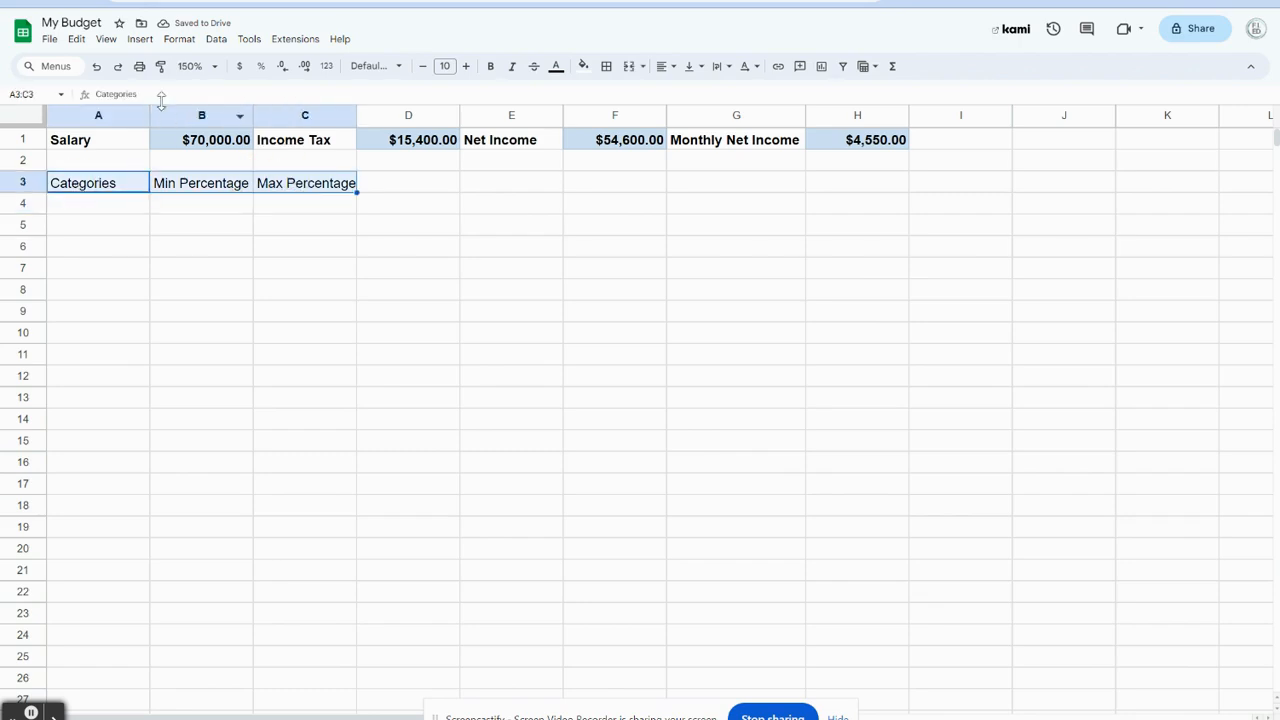
{"action": "left_click", "coordinate": [490, 66]}
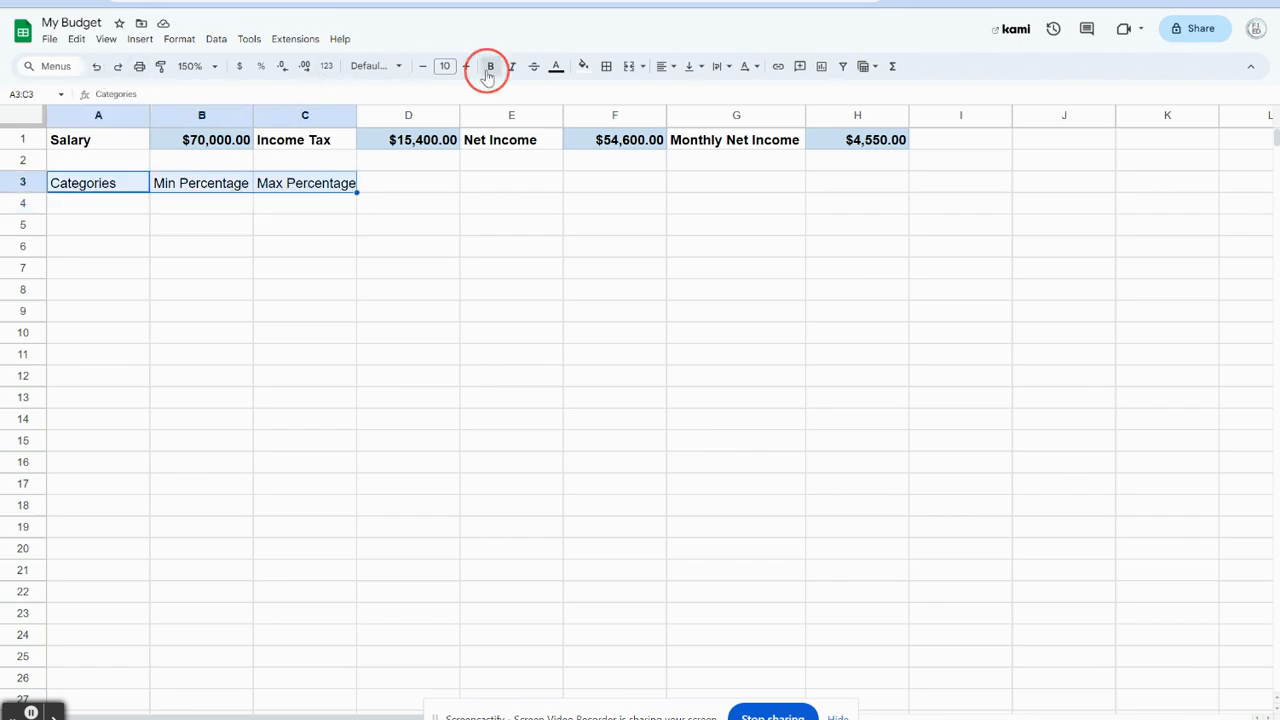
{"action": "left_click", "coordinate": [280, 250]}
- Widen columns A, B and C slightly so the bold headers in row 3 fit inside their cells
{"action": "left_click_drag", "start_coordinate": [253, 114], "coordinate": [268, 112]}
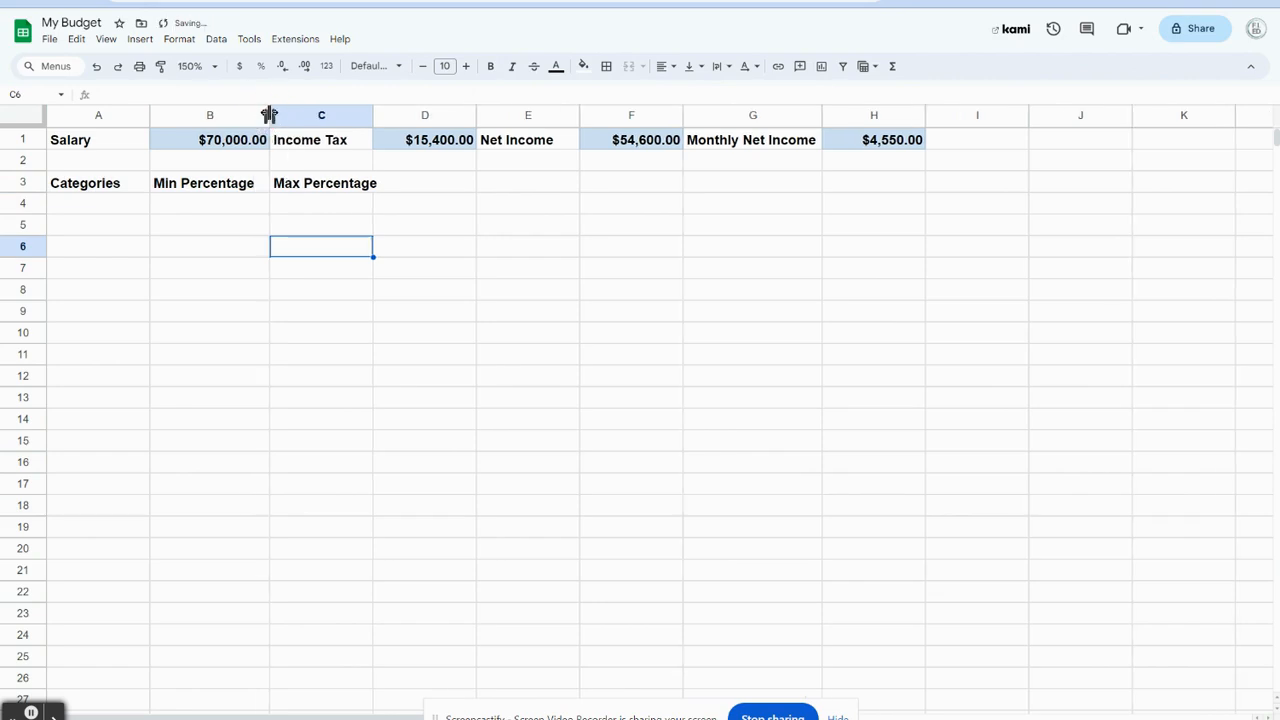
{"action": "left_click_drag", "start_coordinate": [372, 112], "coordinate": [396, 112]}
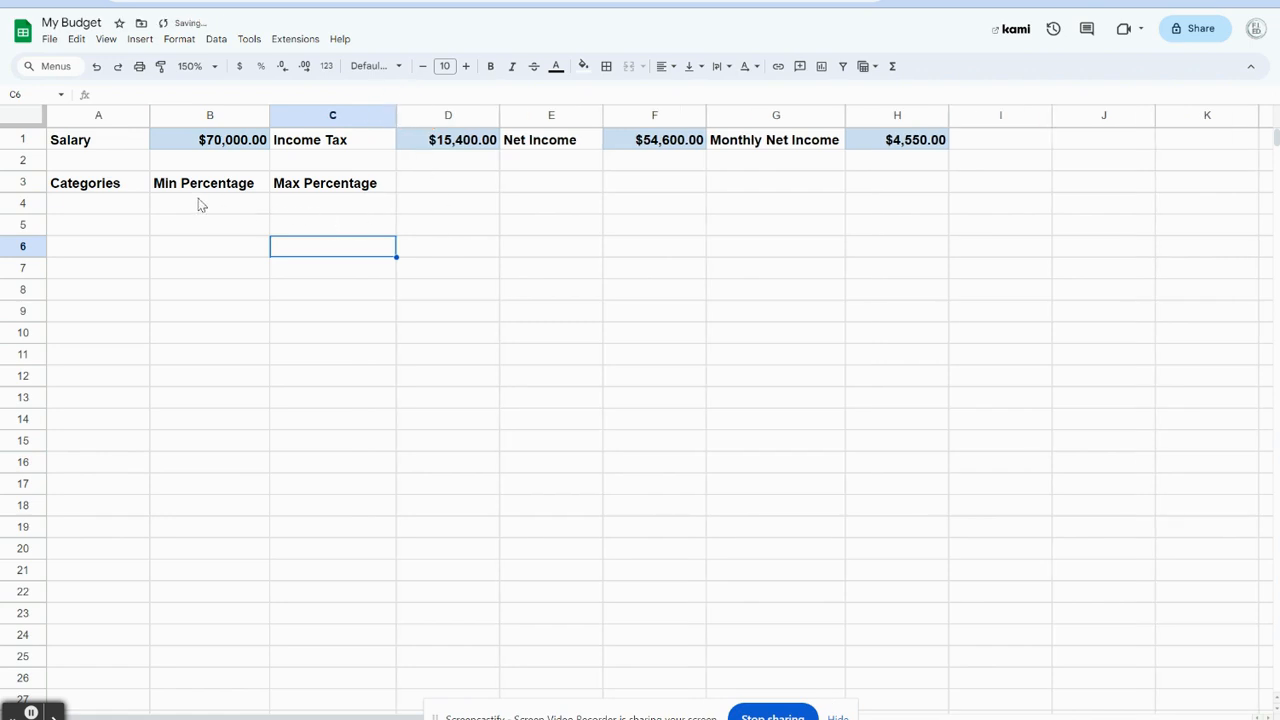
{"action": "left_click_drag", "start_coordinate": [150, 115], "coordinate": [170, 115]}
{"action": "left_click", "coordinate": [207, 230]}
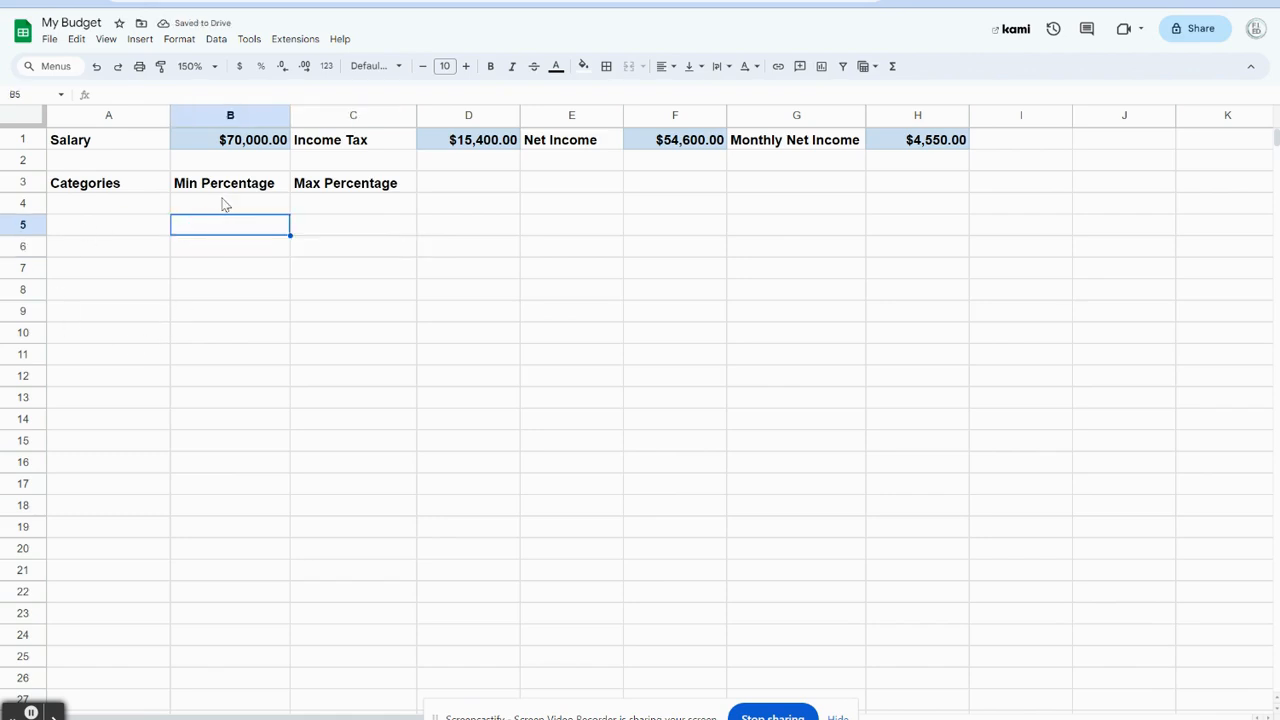
- Format the cells B4:C23 under Min Percentage and Max Percentage as percent
{"action": "left_click", "coordinate": [225, 205]}
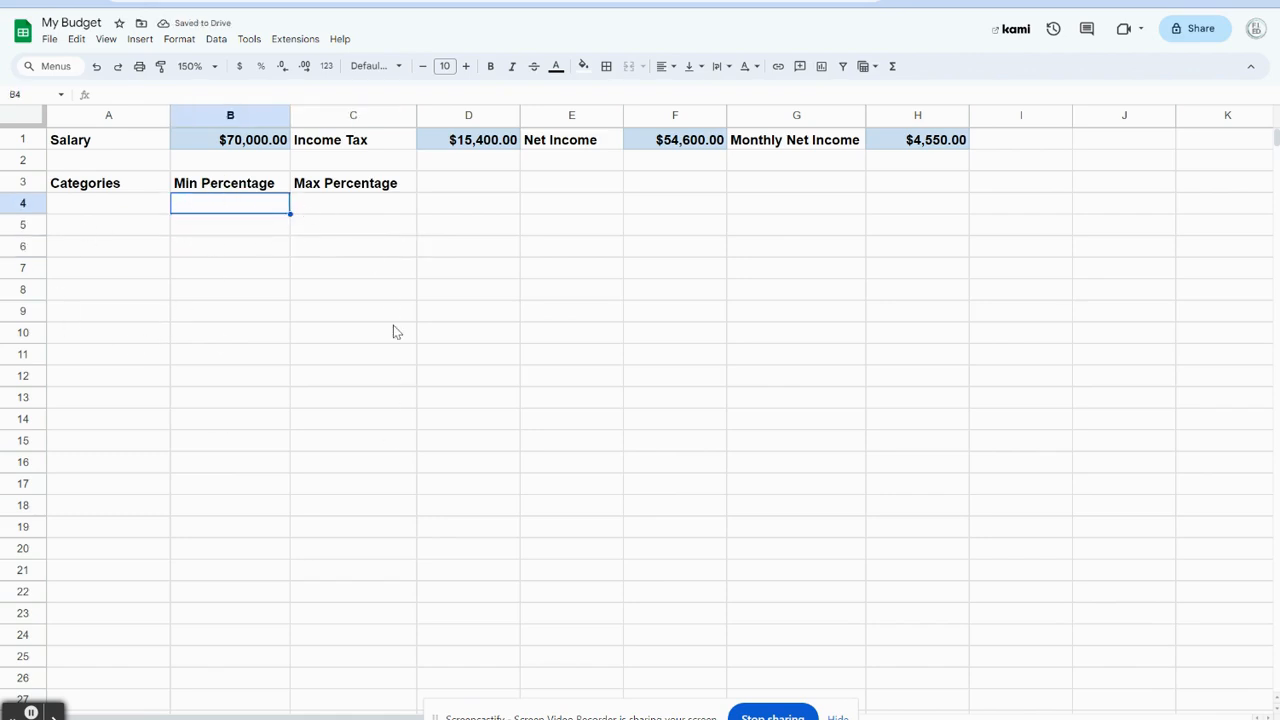
{"action": "left_click", "coordinate": [220, 205]}
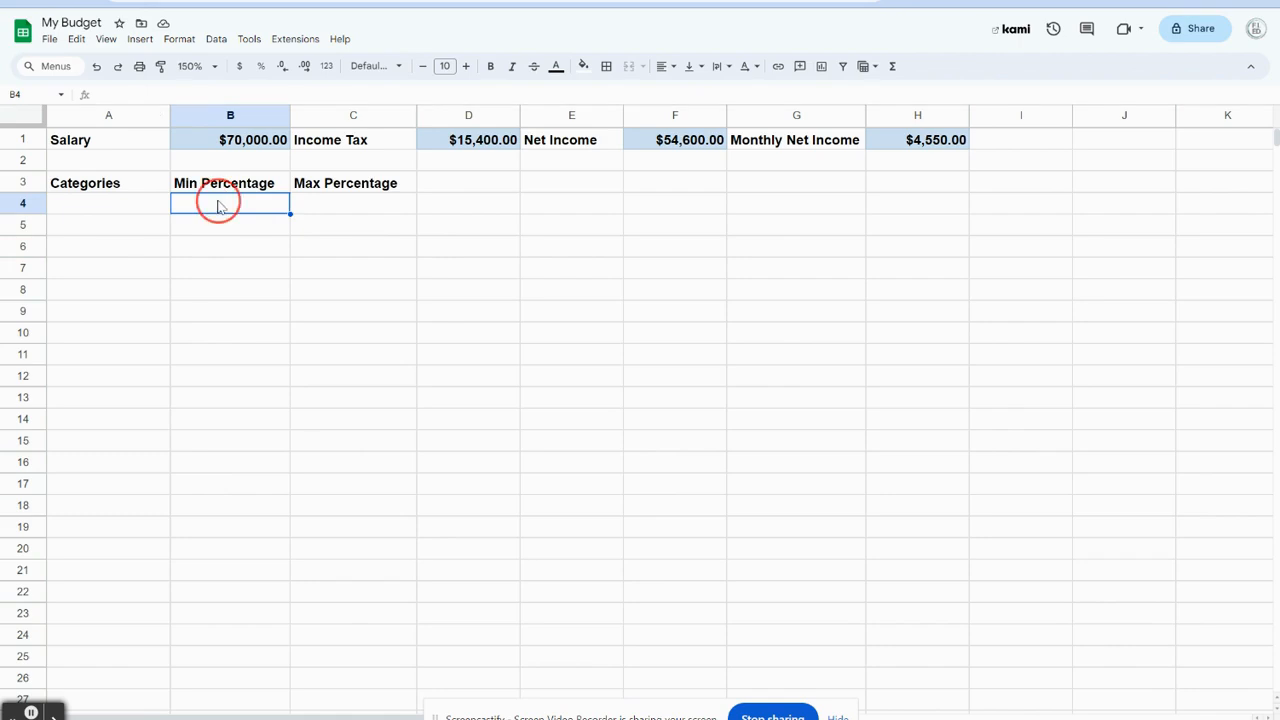
{"action": "left_click_drag", "start_coordinate": [220, 205], "coordinate": [266, 614]}
{"action": "left_click", "coordinate": [296, 623], "text": "shift"}
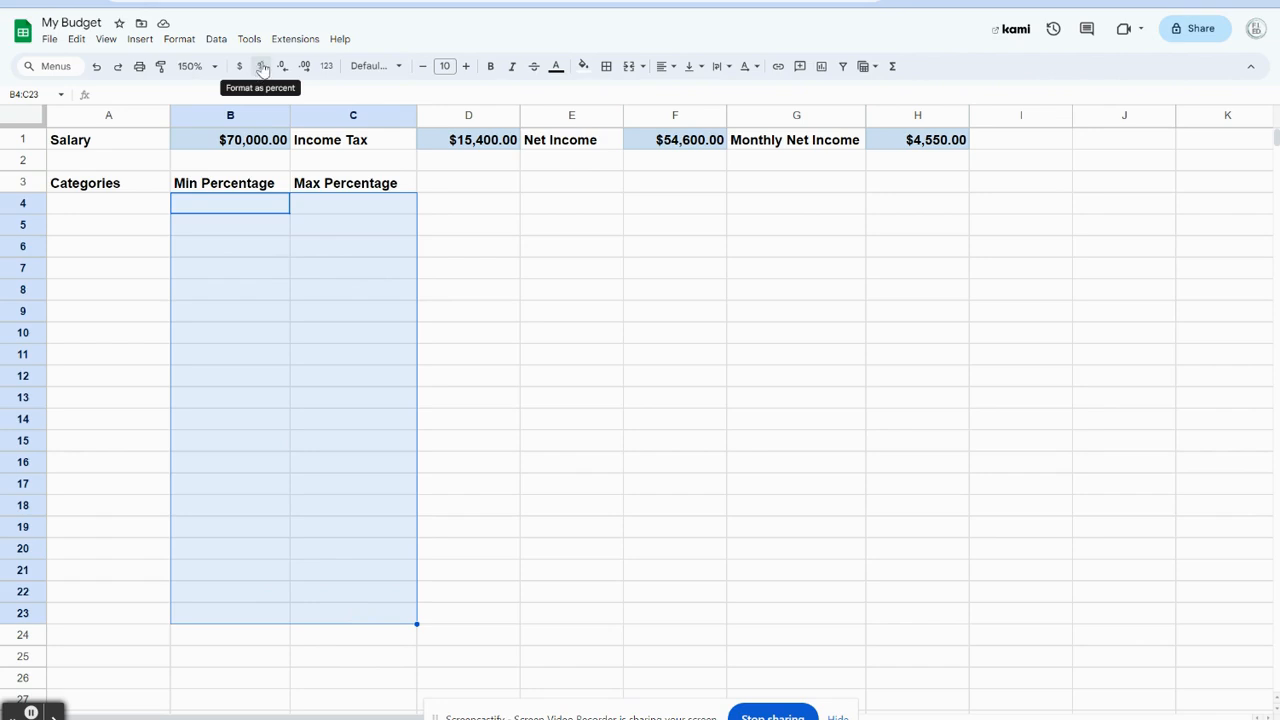
{"action": "left_click", "coordinate": [259, 70]}
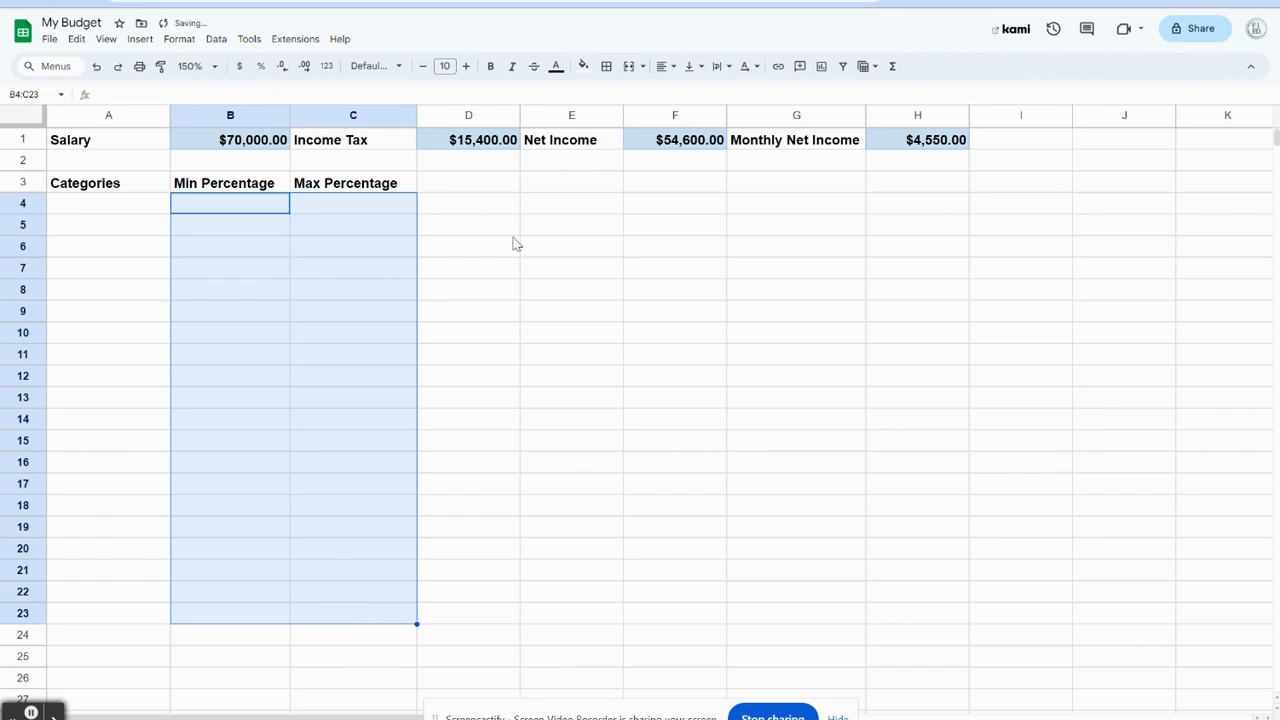
- Enter 60% in cell B4 as a trial value for the percent format
{"action": "left_click", "coordinate": [249, 226]}
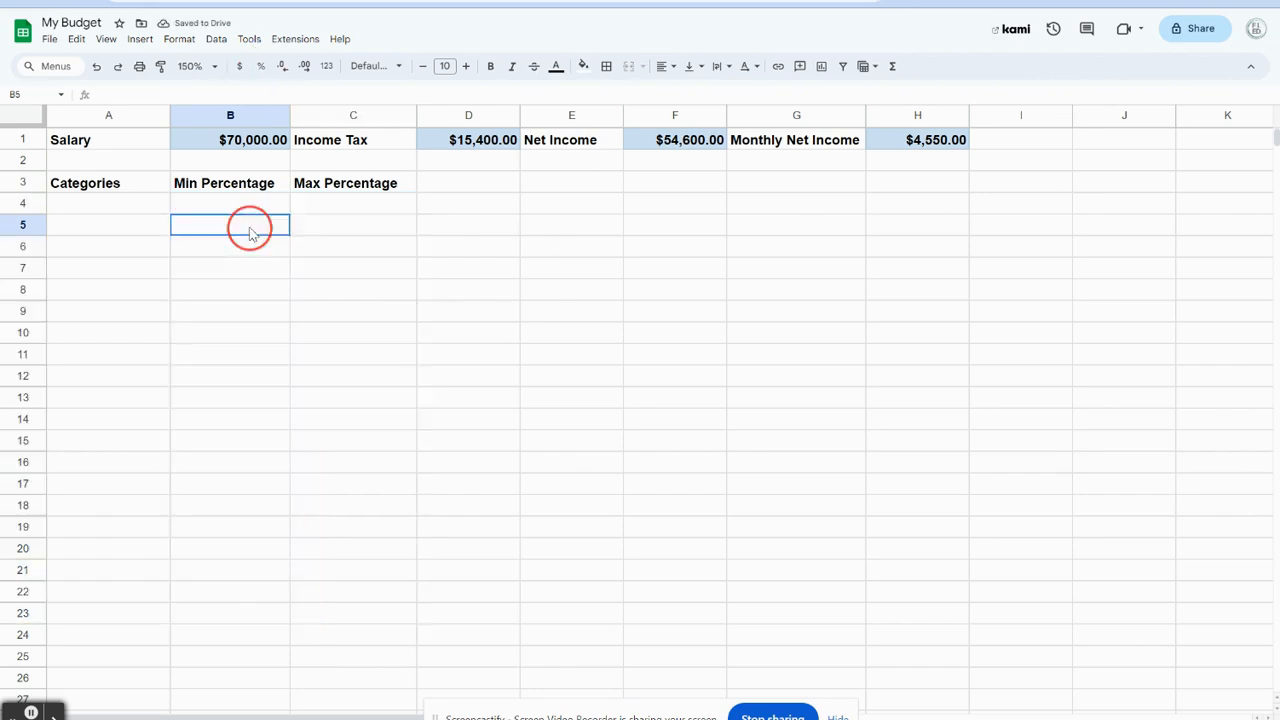
{"action": "left_click", "coordinate": [238, 210]}
{"action": "type", "text": "60"}
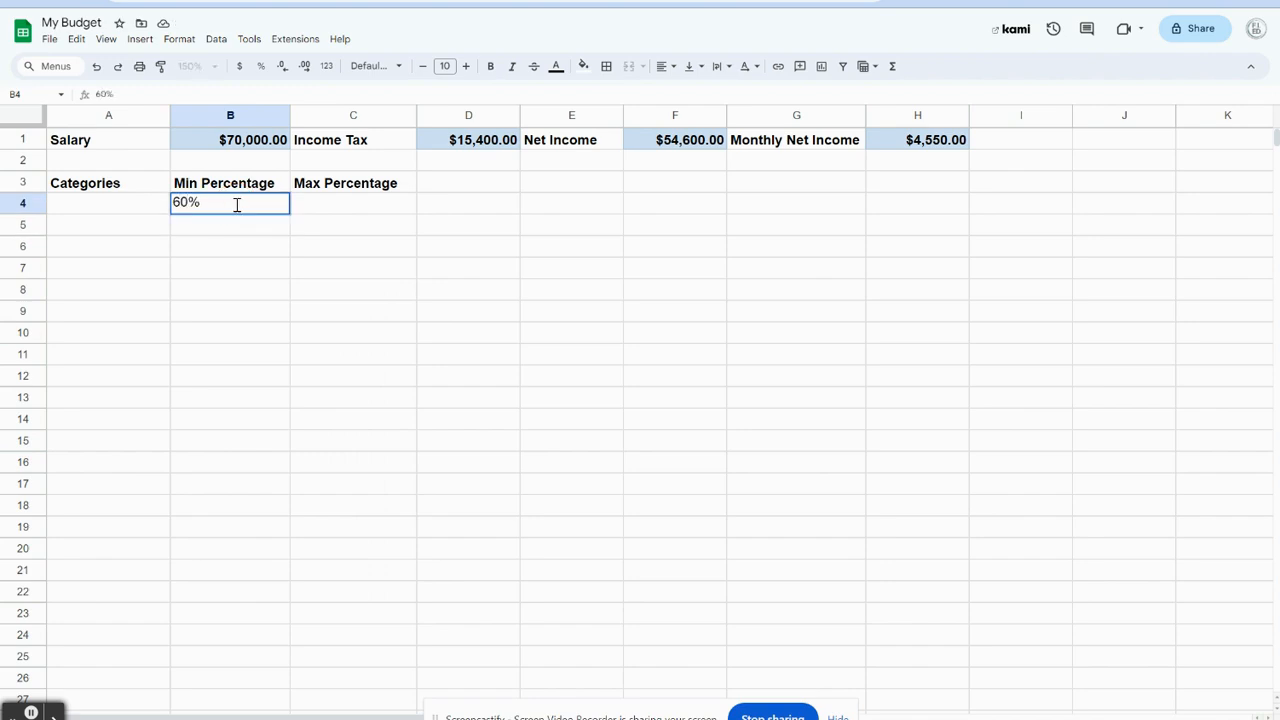
{"action": "key", "text": "Return"}
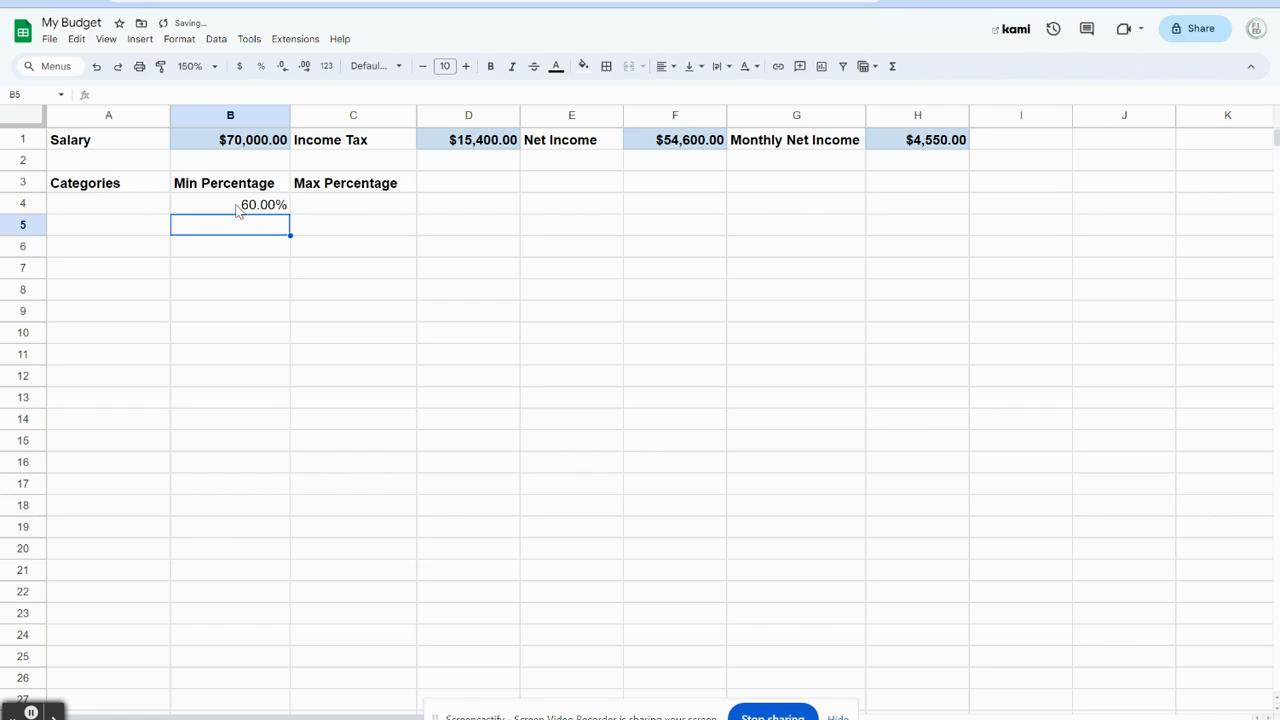
- Reduce the percentages in cells B4:C23 to zero decimal places and reset the browser zoom to 100%
{"action": "mouse_move", "coordinate": [226, 206]}
{"action": "left_mouse_down"}
{"action": "mouse_move", "coordinate": [354, 449]}
{"action": "mouse_move", "coordinate": [366, 617]}
{"action": "left_mouse_up"}
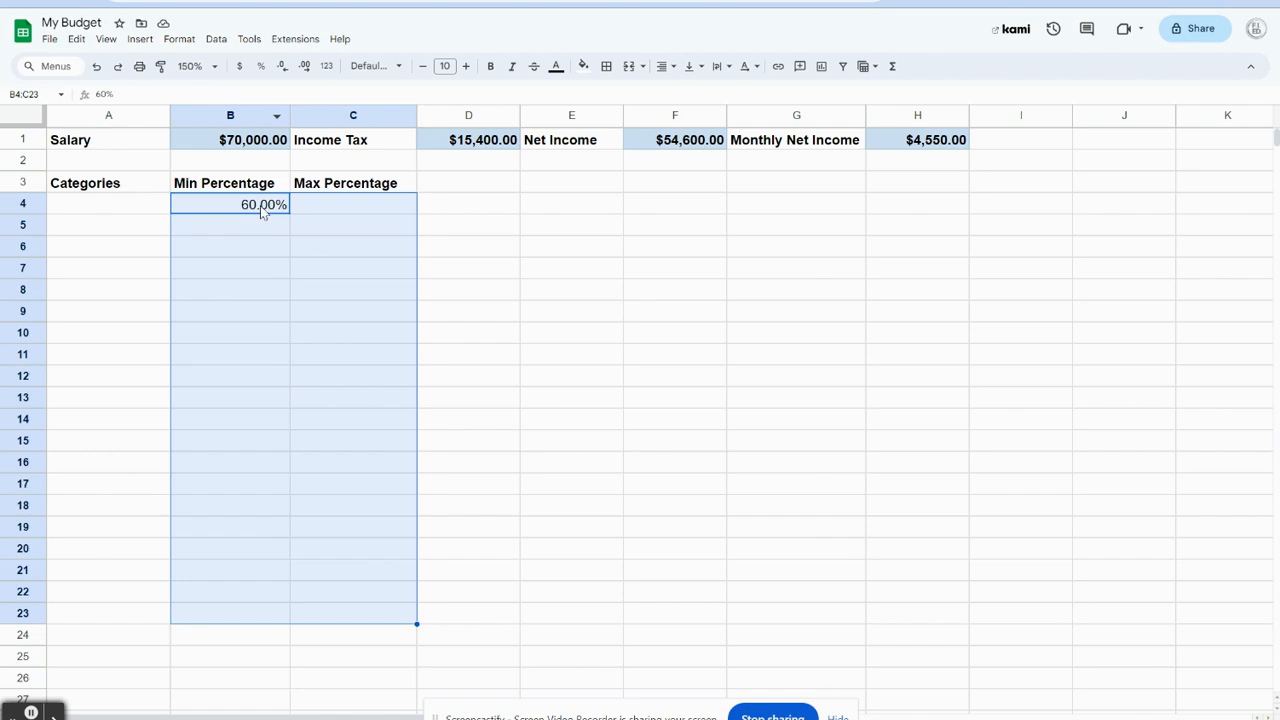
{"action": "left_click", "coordinate": [283, 67]}
{"action": "left_click", "coordinate": [283, 67]}
{"action": "left_click", "coordinate": [845, 24]}
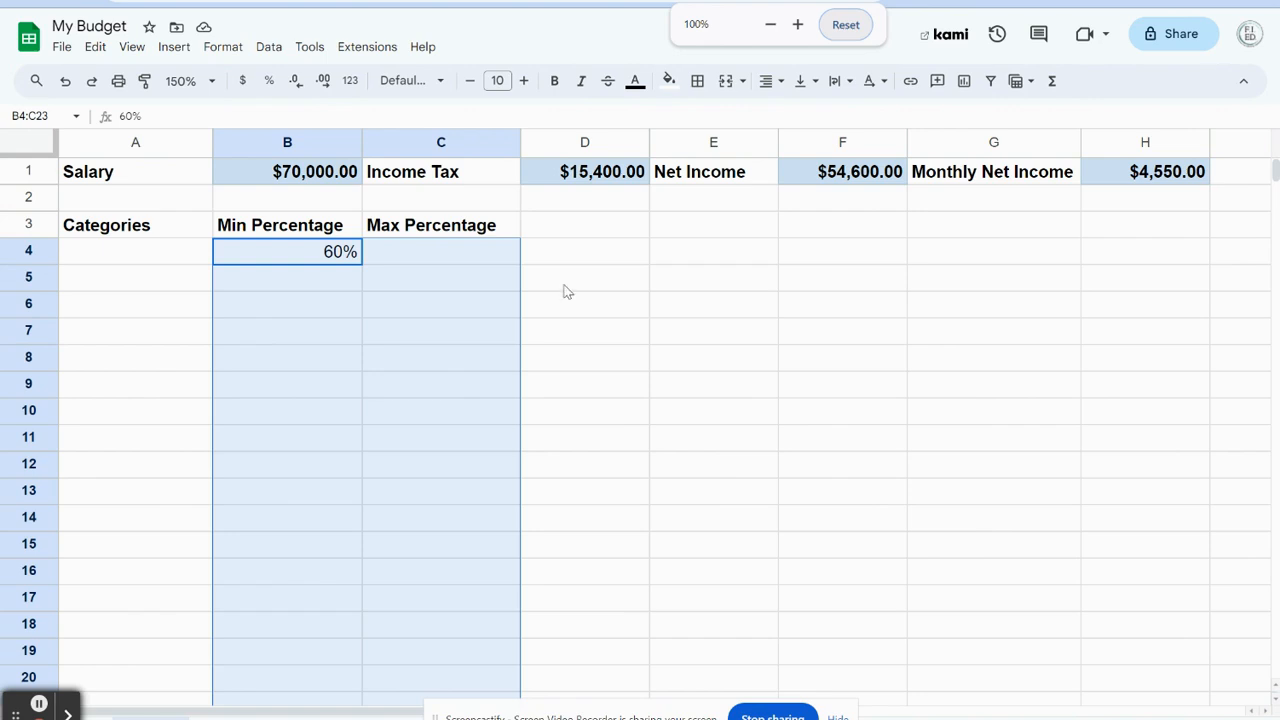
{"action": "left_click", "coordinate": [643, 281]}
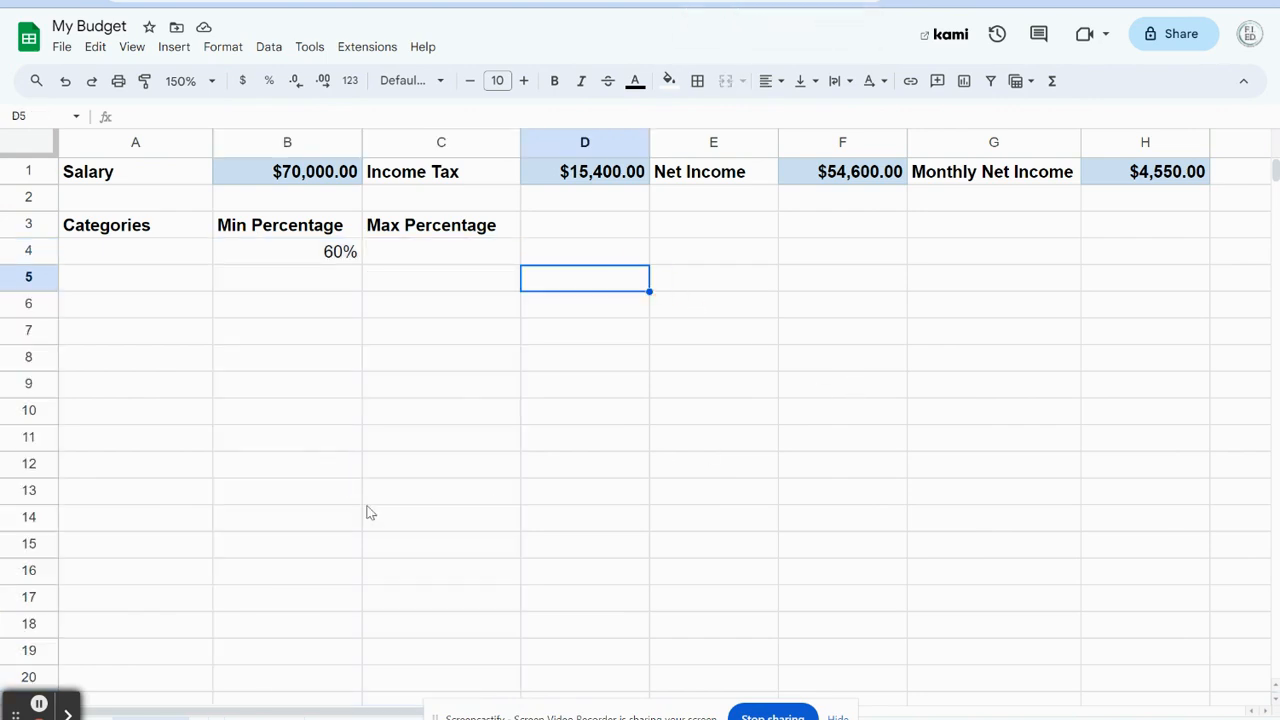
- Clear the trial percentage from cell B4
{"action": "left_click", "coordinate": [343, 257]}
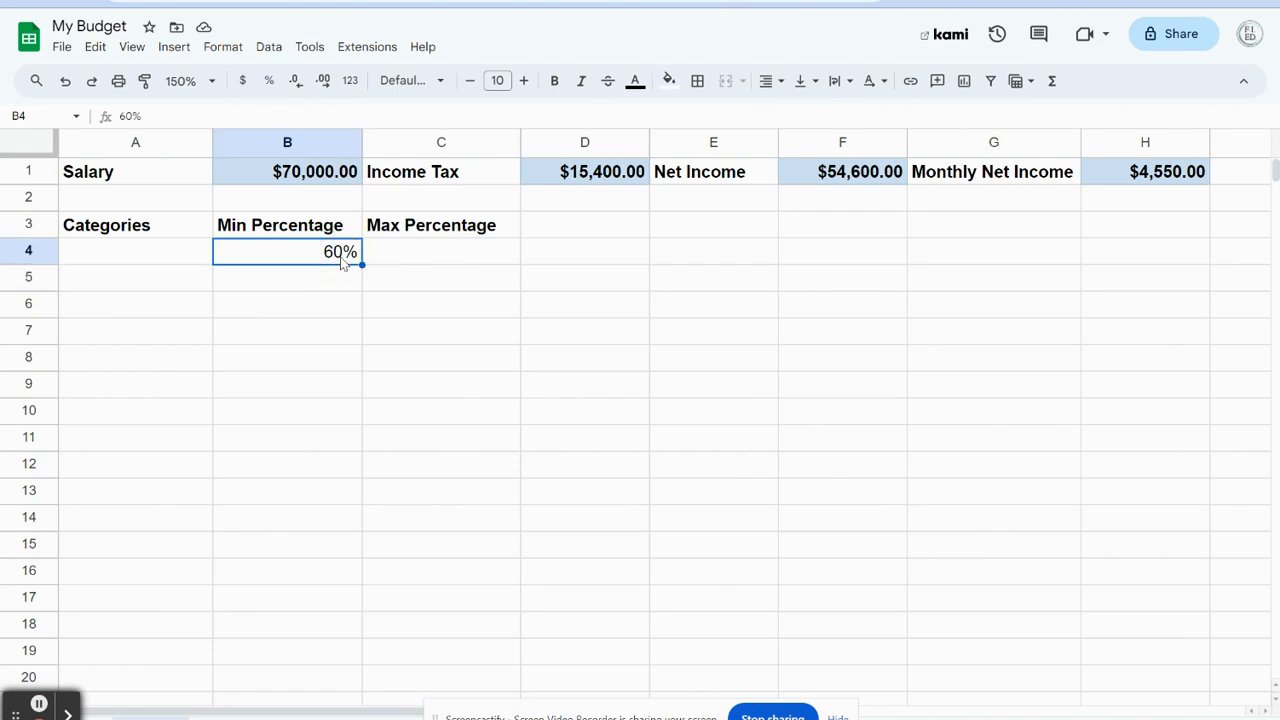
{"action": "key", "text": "Delete"}
{"action": "left_click", "coordinate": [337, 313]}
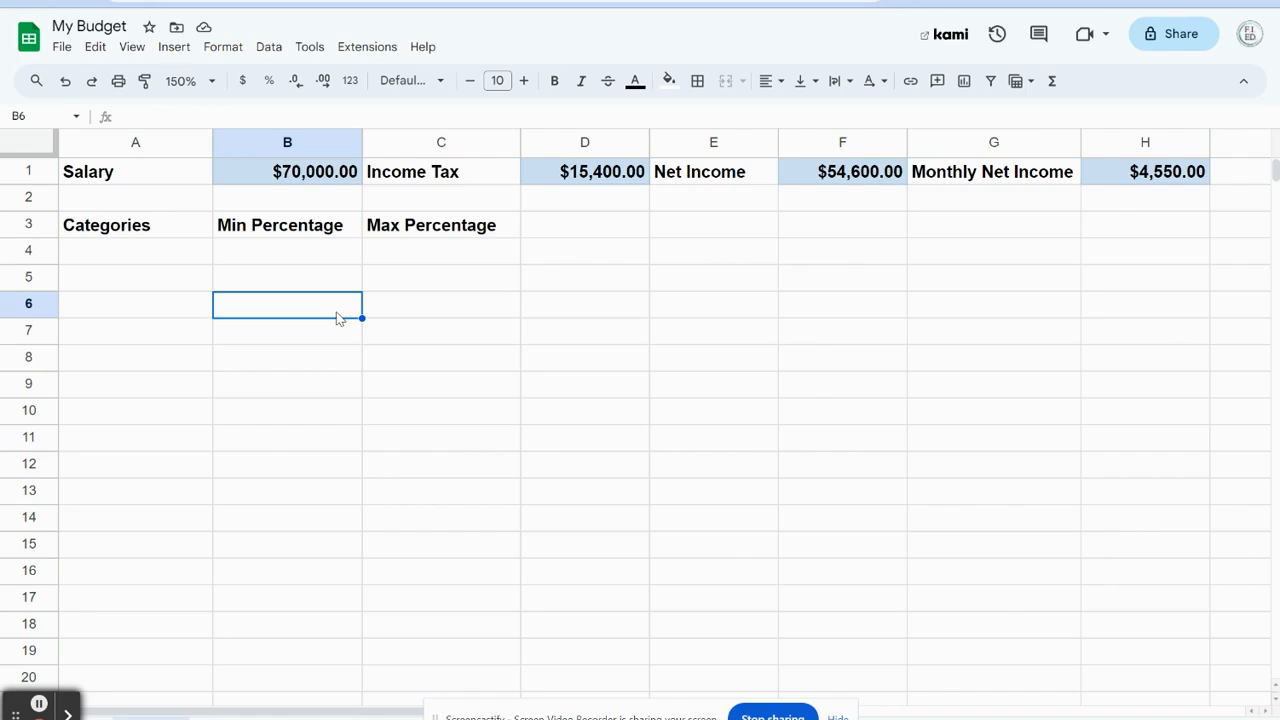
- Open the page fieducator.com/budget-percentages in a new browser tab
{"action": "key", "text": "ctrl+t"}
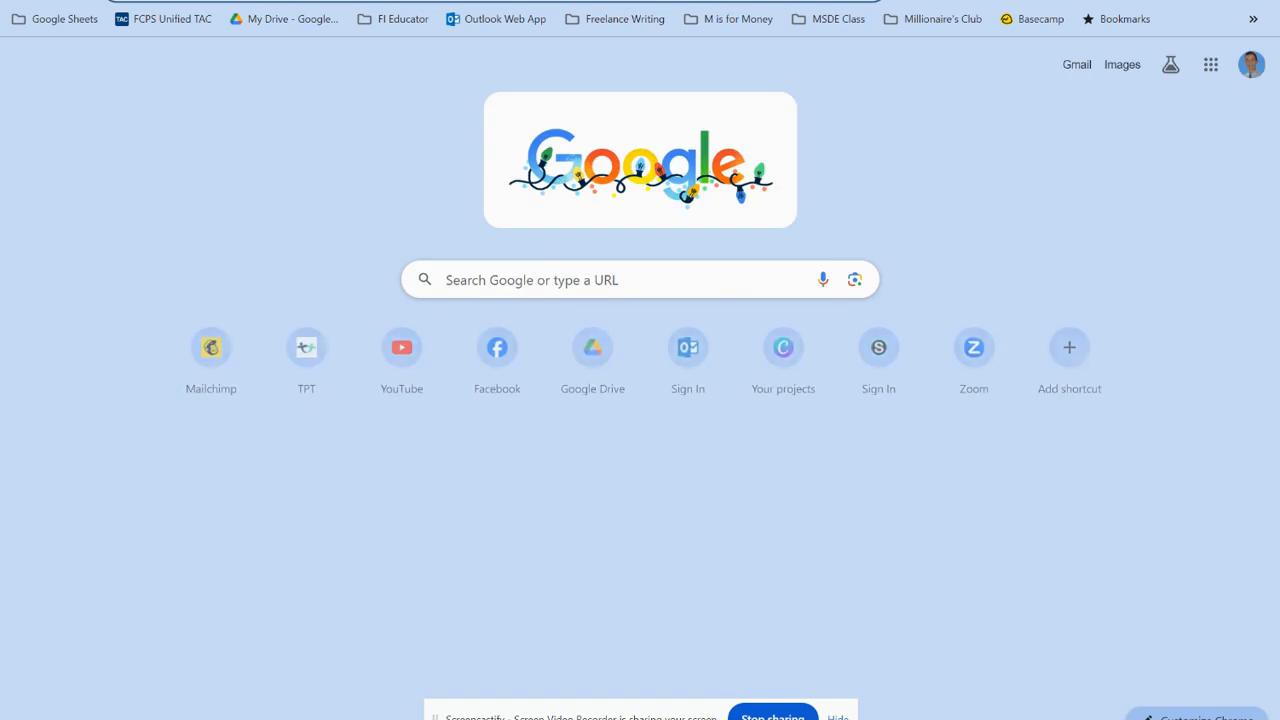
{"action": "type", "text": "fied"}
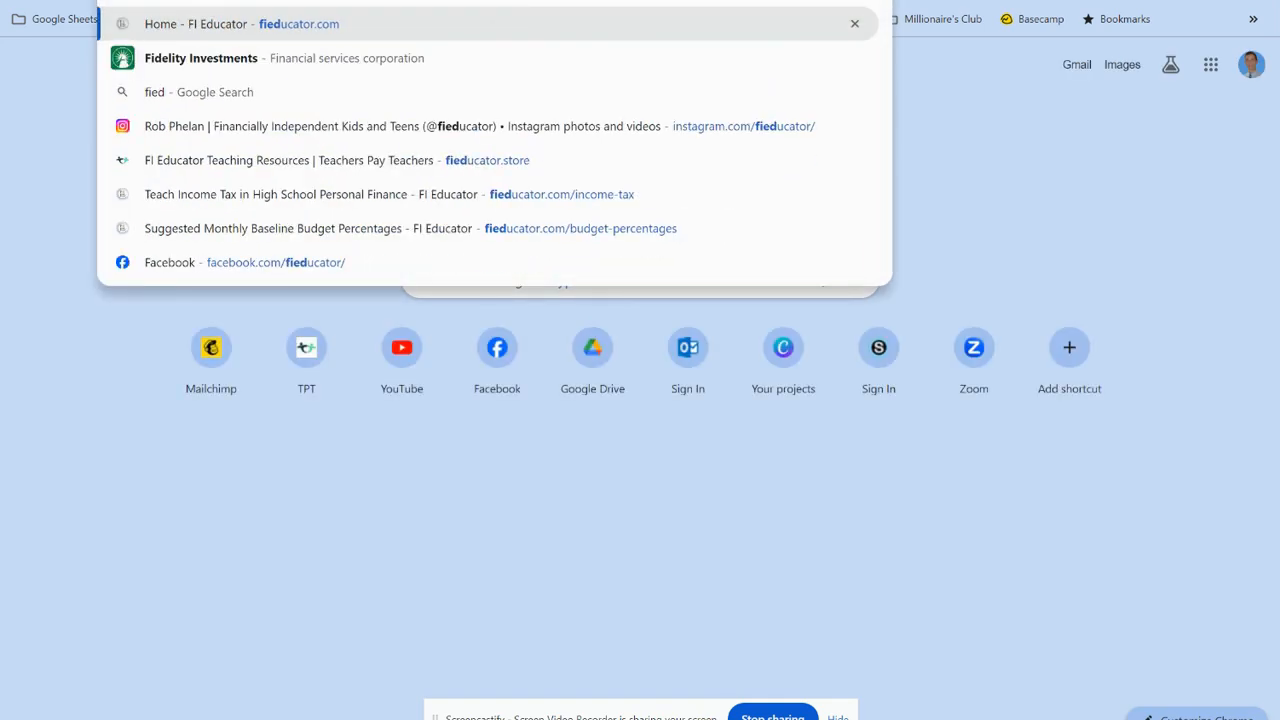
{"action": "type", "text": "ucator.com/"}
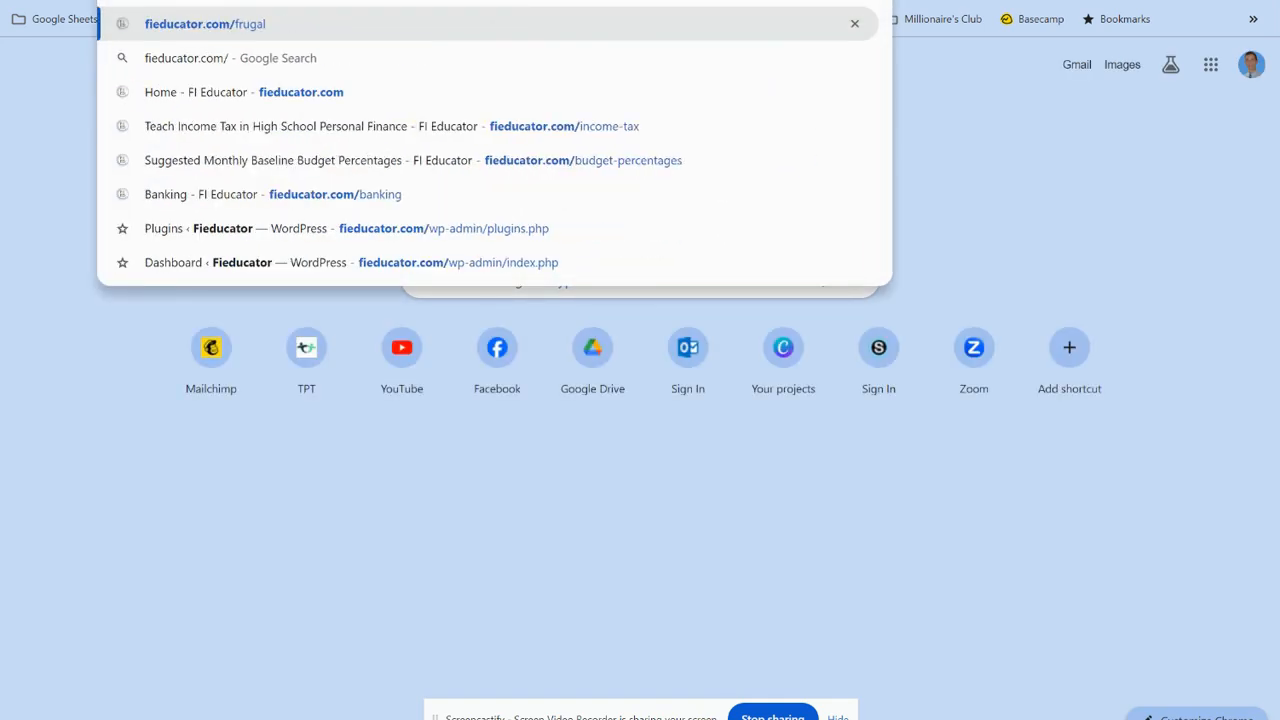
{"action": "type", "text": "bu"}
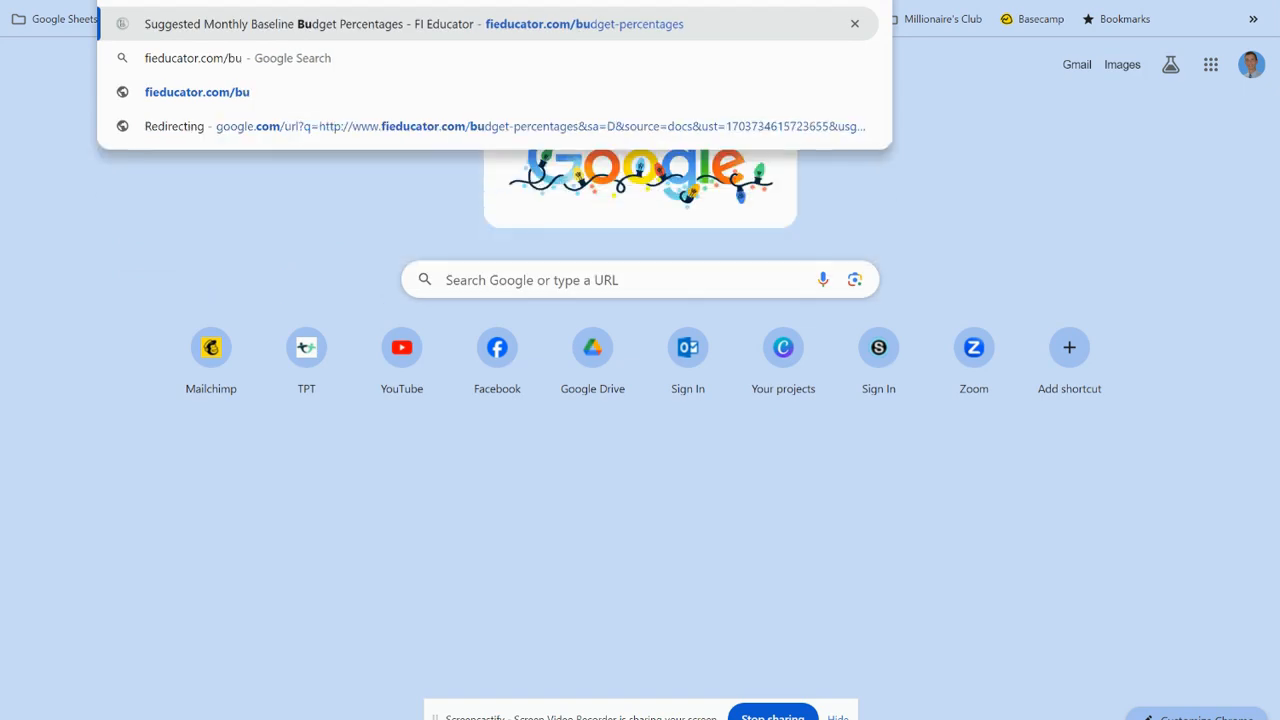
{"action": "type", "text": "dget-percentages"}
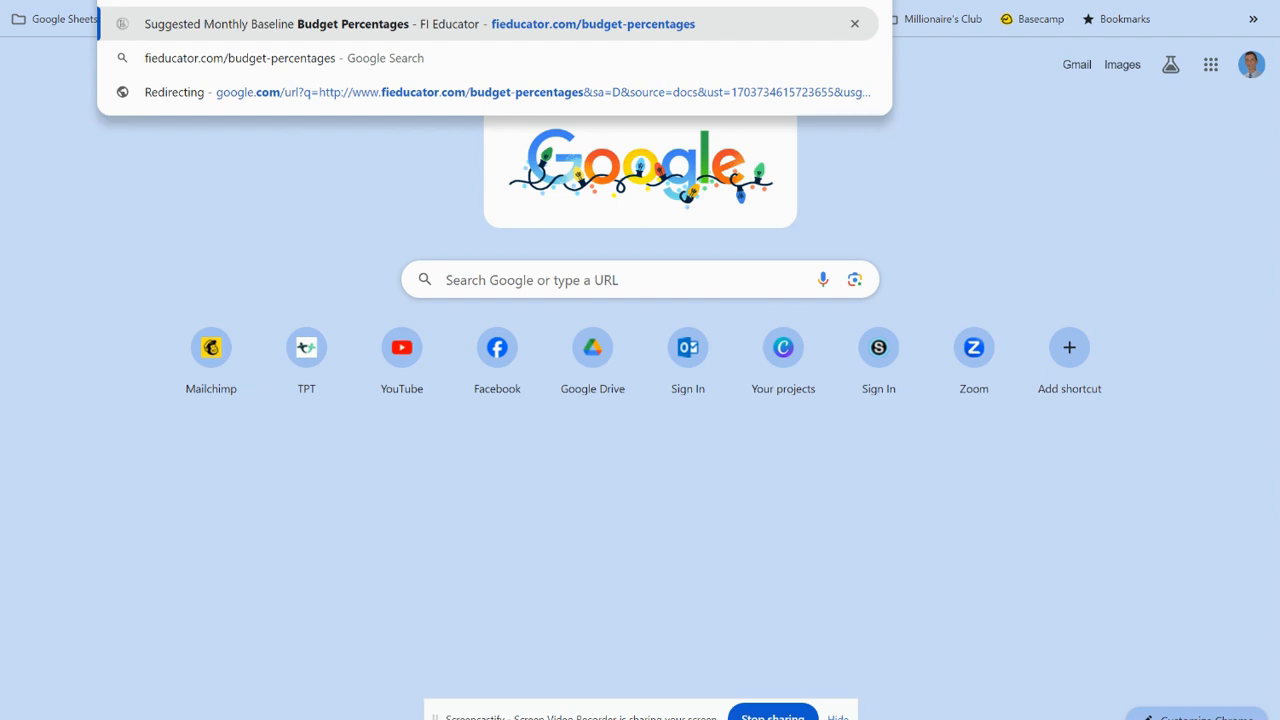
{"action": "key", "text": "Return"}
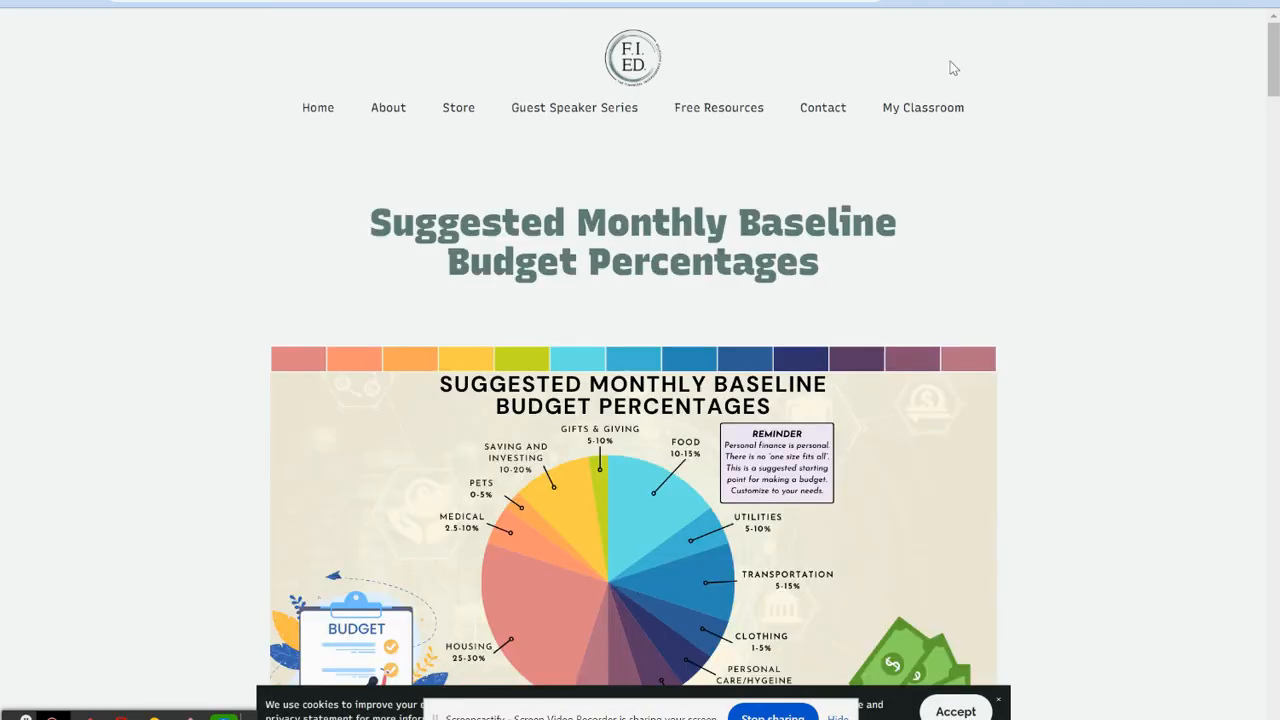
- Examine the suggested budget percentages chart and the category breakdown for housing, medical, pets, and saving and investing
{"action": "scroll", "coordinate": [577, 276], "scroll_direction": "down", "scroll_amount": 3}
{"action": "scroll", "coordinate": [577, 275], "scroll_direction": "down", "scroll_amount": 5}
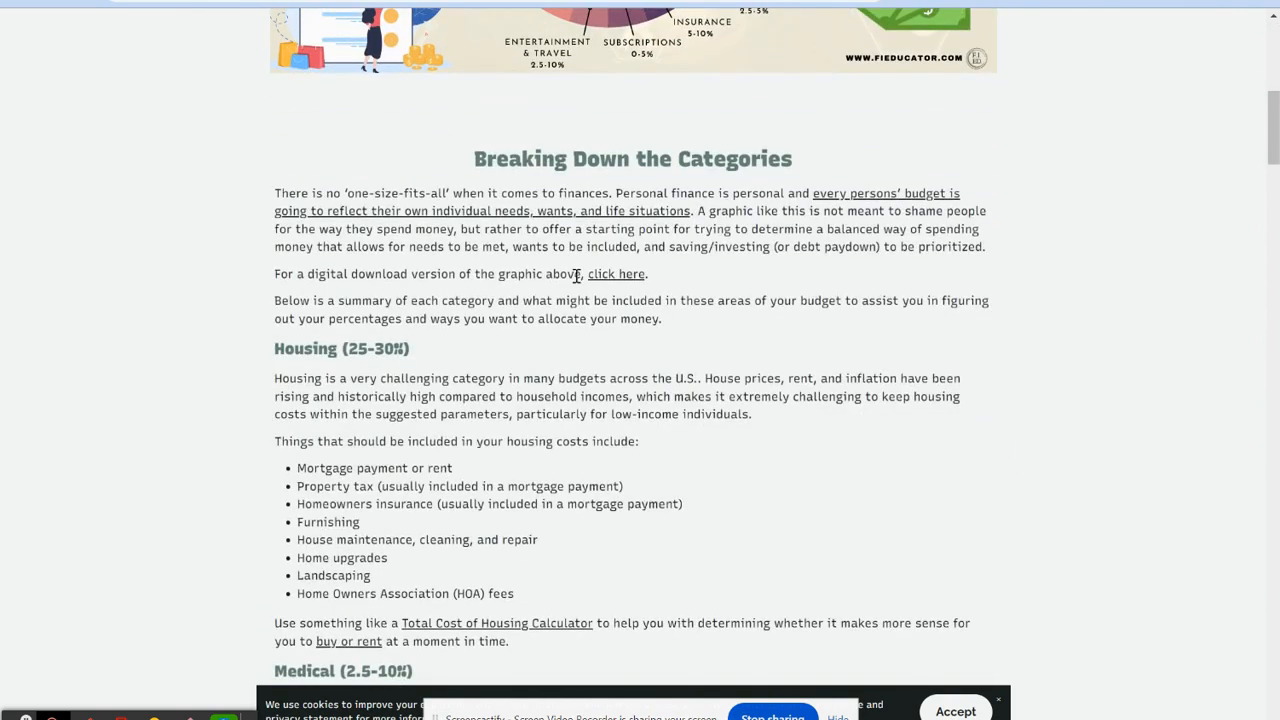
{"action": "scroll", "coordinate": [577, 275], "scroll_direction": "down", "scroll_amount": 2}
{"action": "scroll", "coordinate": [377, 265], "scroll_direction": "down", "scroll_amount": 3}
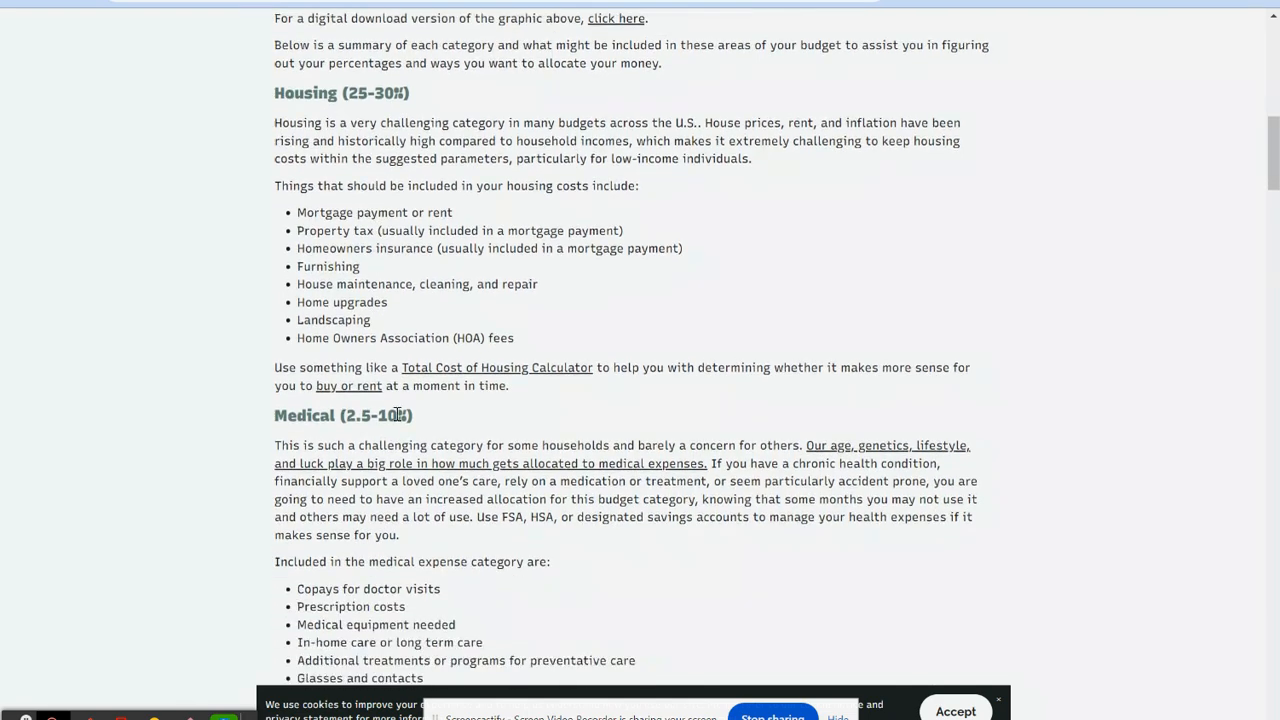
{"action": "scroll", "coordinate": [437, 488], "scroll_direction": "down", "scroll_amount": 6}
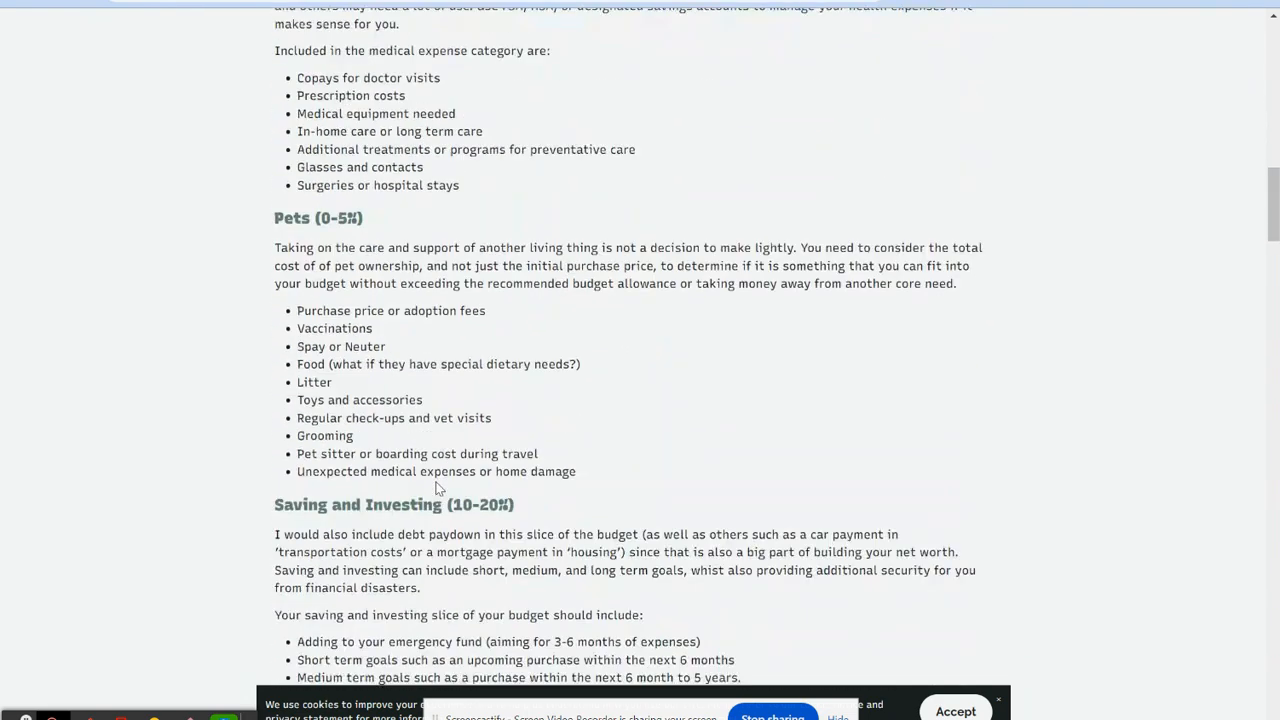
{"action": "scroll", "coordinate": [453, 468], "scroll_direction": "up", "scroll_amount": 4}
{"action": "scroll", "coordinate": [453, 468], "scroll_direction": "up", "scroll_amount": 14}
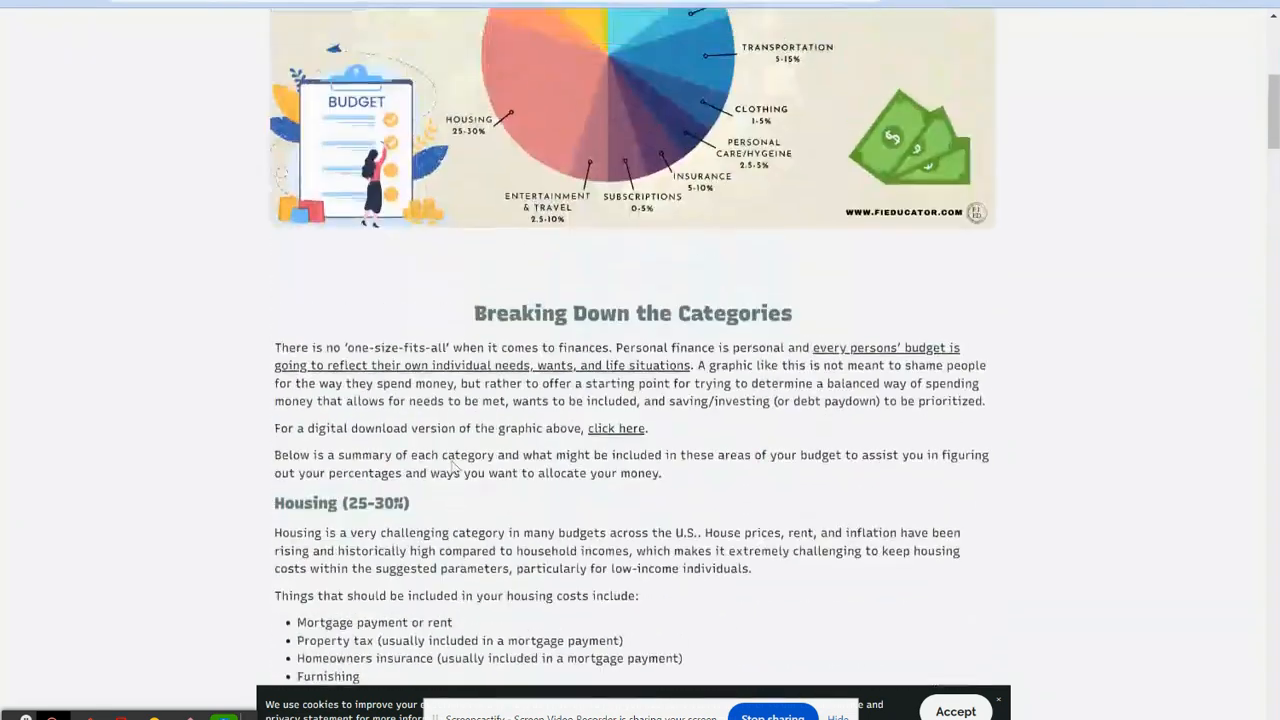
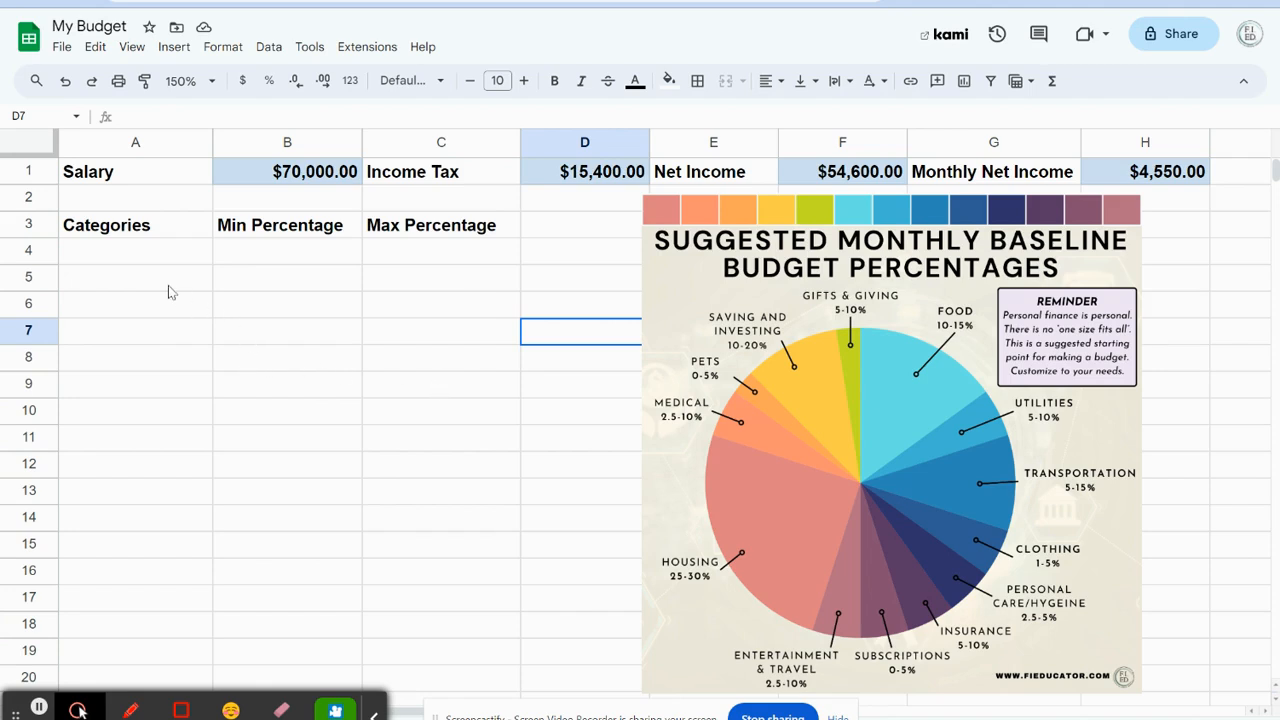
- In the My Budget sheet, enter the category Food in row 4 with a minimum of 10% and a maximum of 15%
{"action": "left_click", "coordinate": [160, 254]}
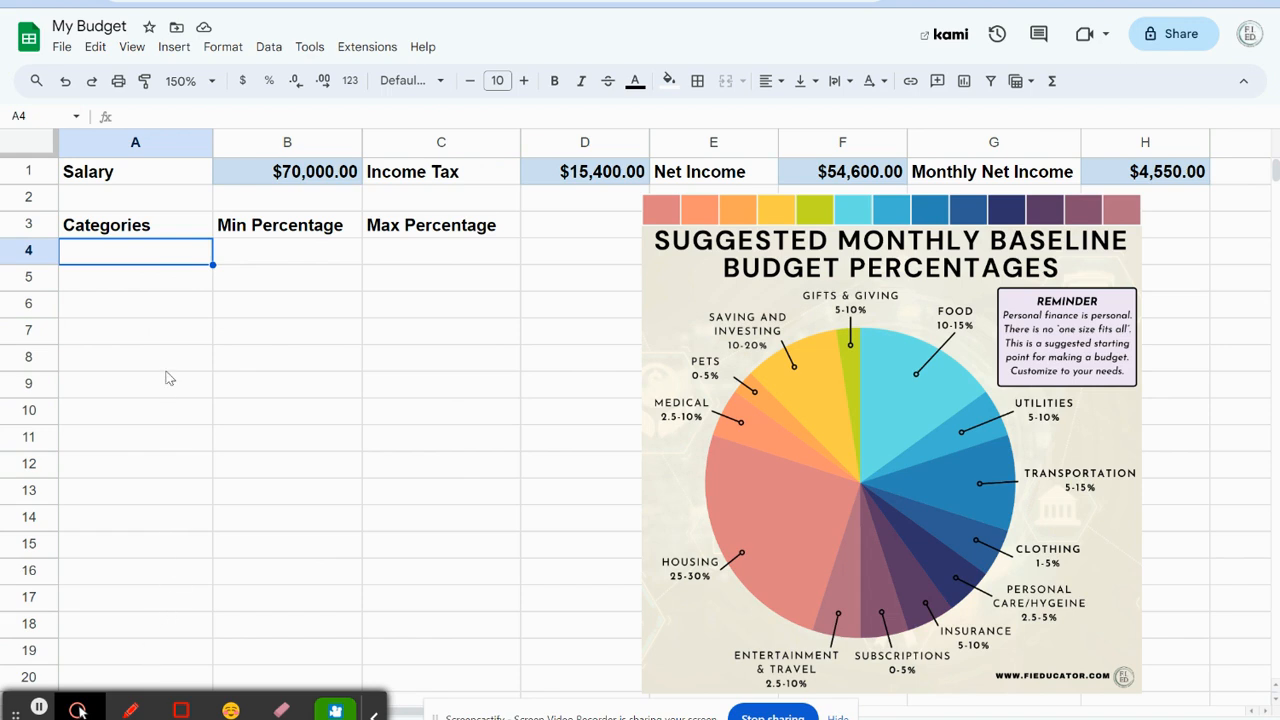
{"action": "left_click", "coordinate": [288, 259]}
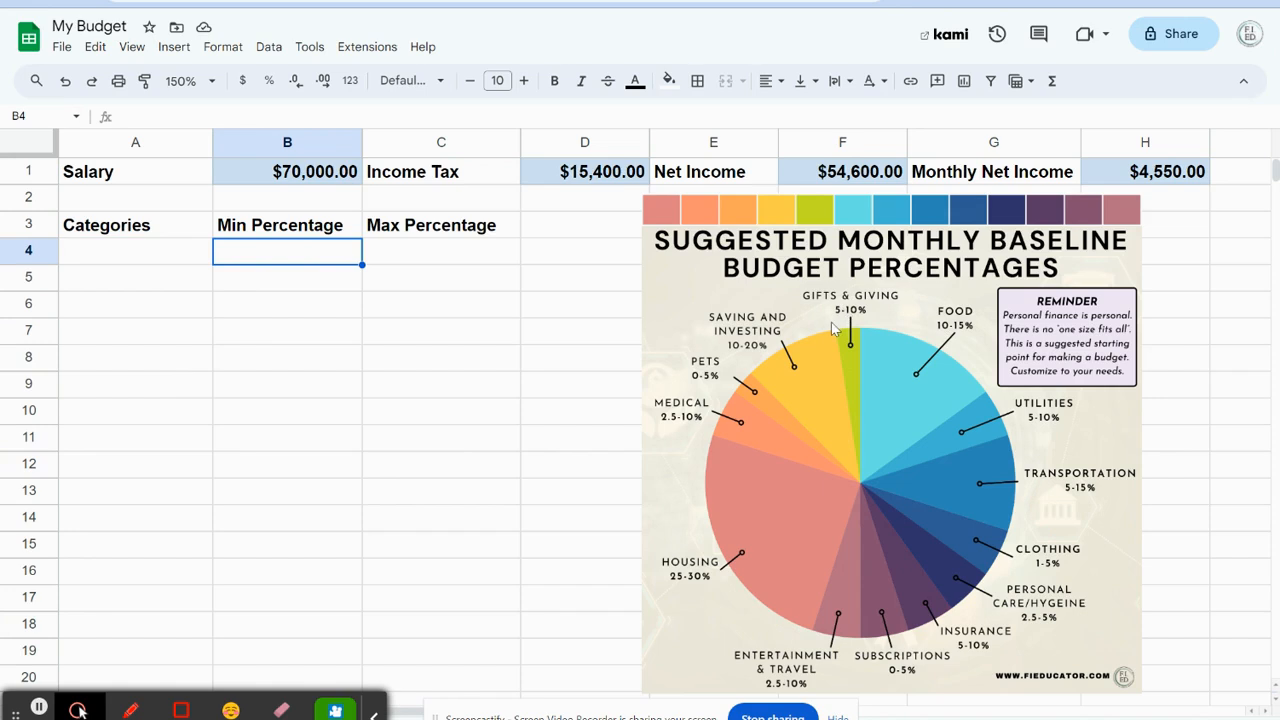
{"action": "left_click", "coordinate": [162, 256]}
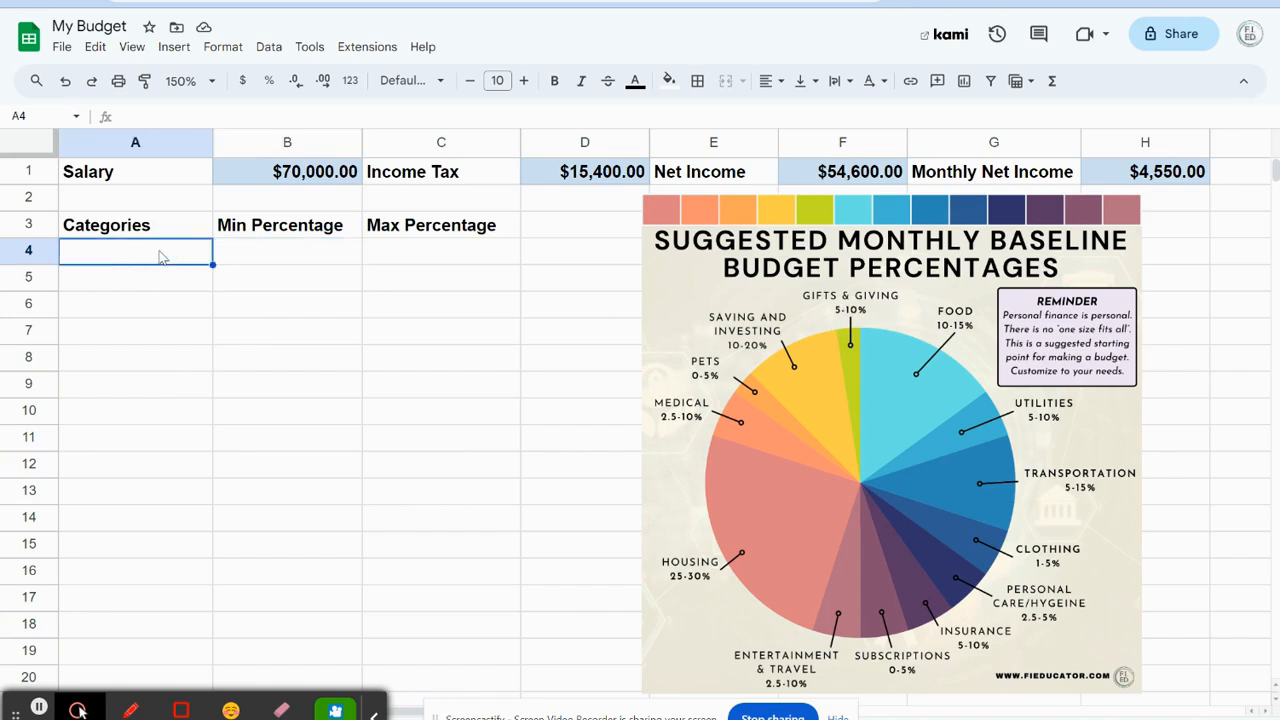
{"action": "type", "text": "Food"}
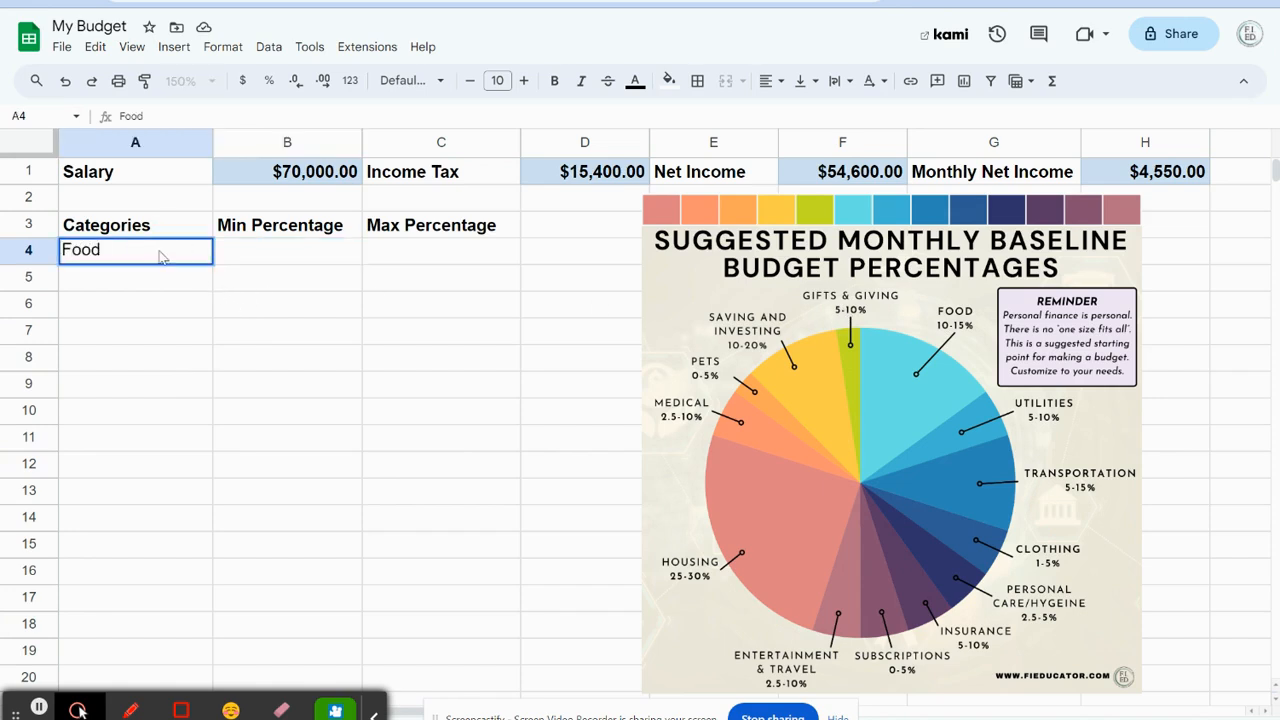
{"action": "key", "text": "Tab"}
{"action": "type", "text": "10"}
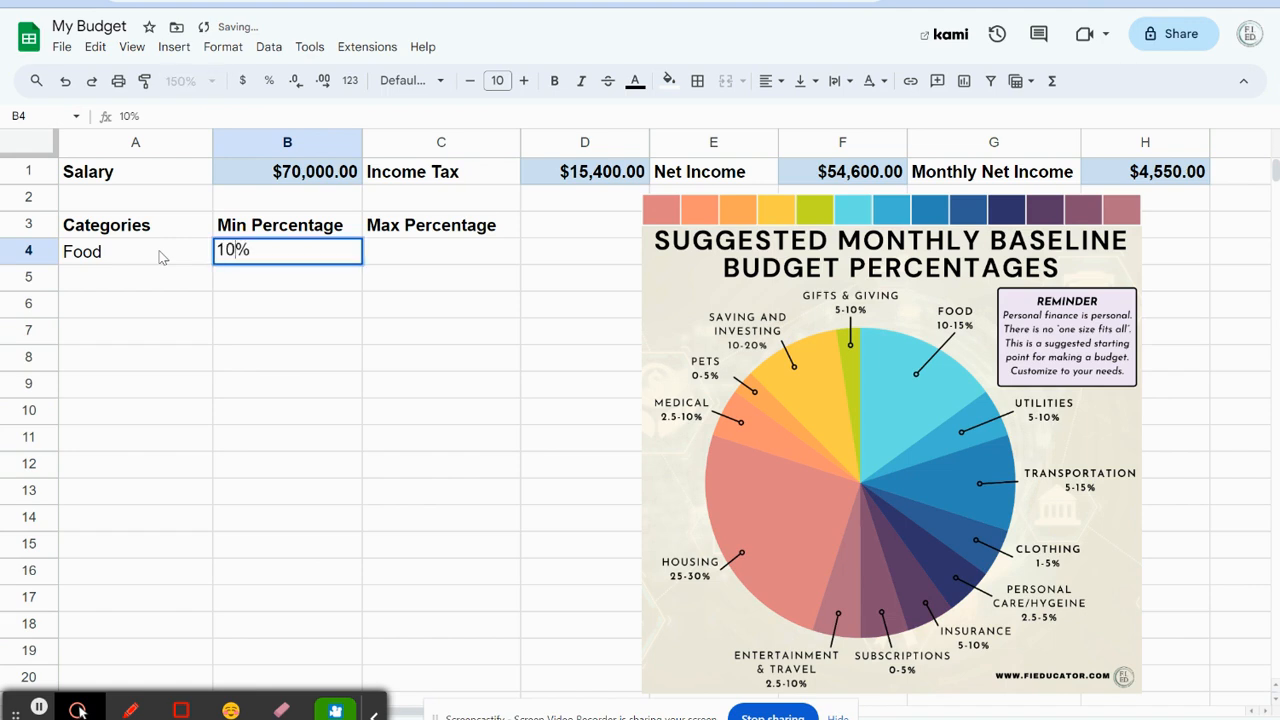
{"action": "key", "text": "Tab"}
{"action": "type", "text": "15"}
{"action": "key", "text": "Tab"}
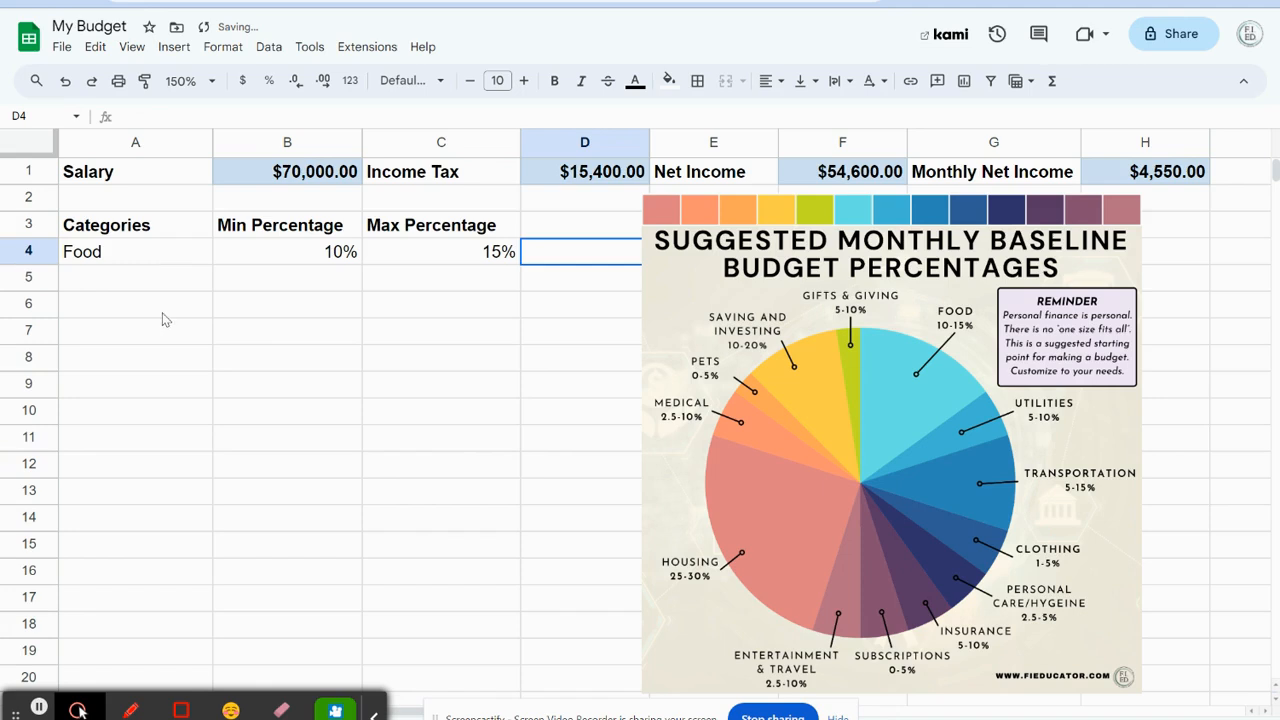
- List the categories Utilities, Transporation, Clothing and Personal Care / Hygiene in column A, starting in A5
{"action": "left_click", "coordinate": [157, 283]}
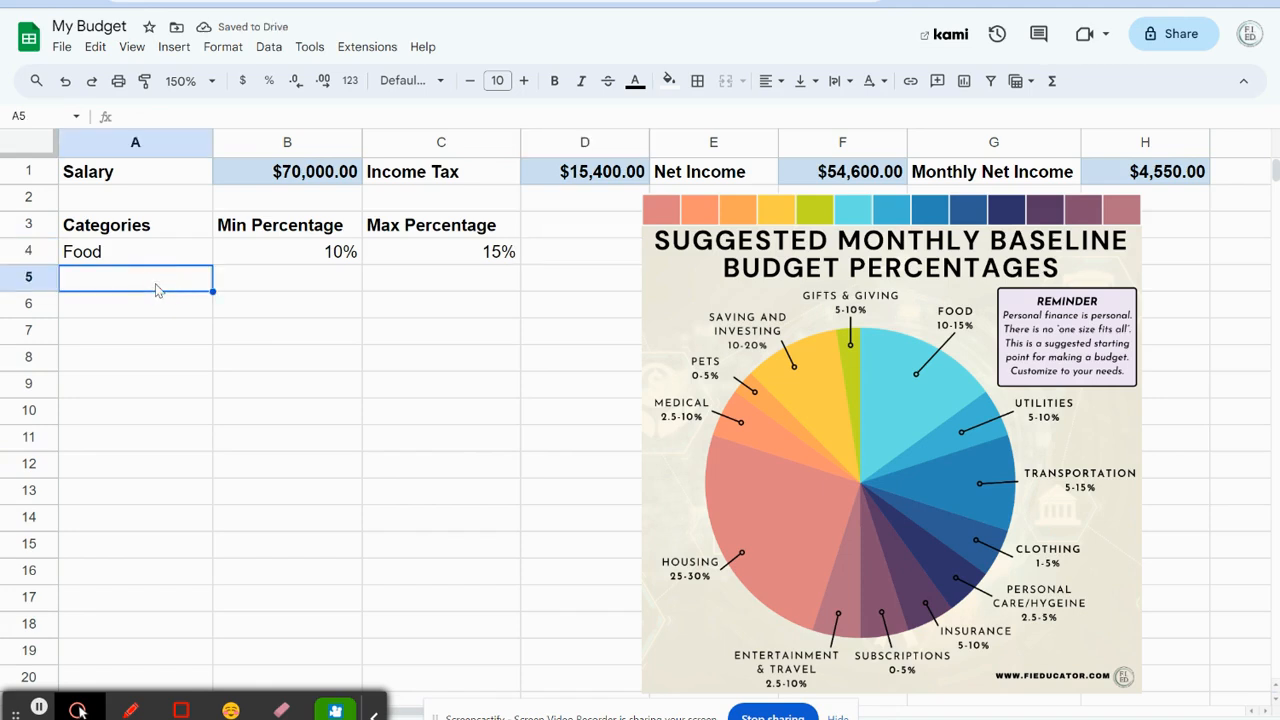
{"action": "type", "text": "Ut"}
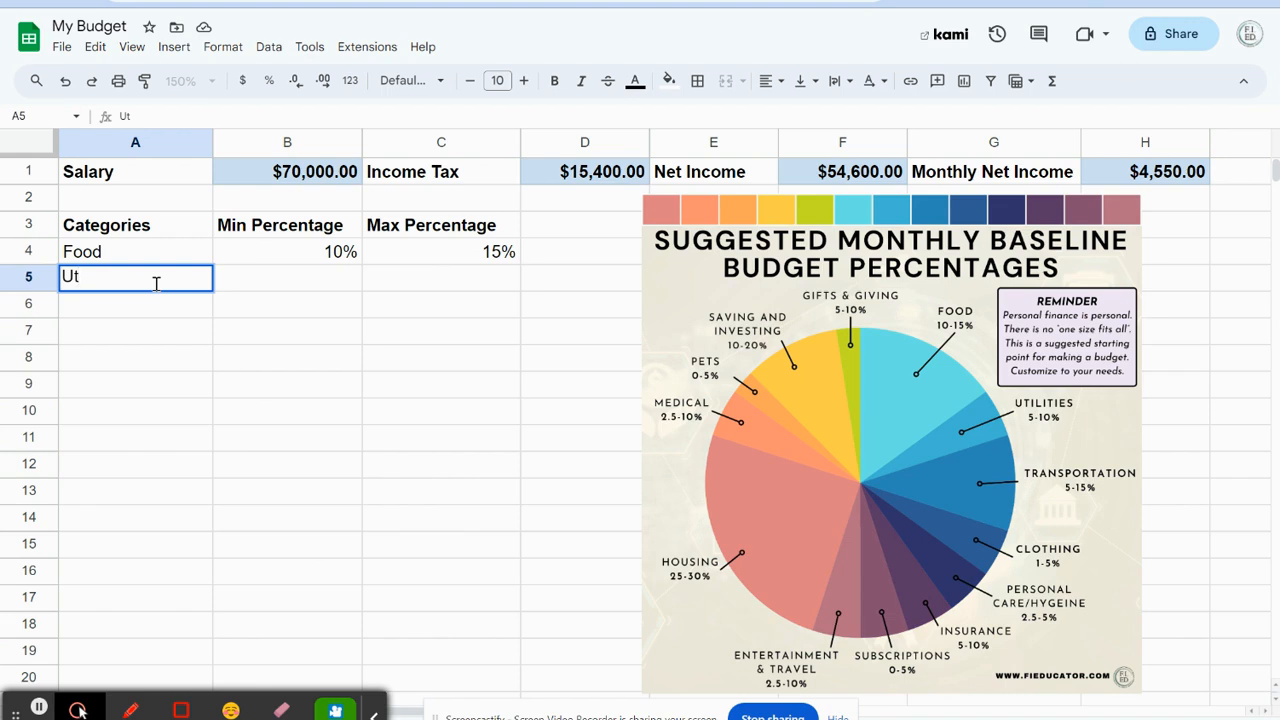
{"action": "type", "text": "ilities"}
{"action": "key", "text": "Return"}
{"action": "type", "text": "Transporation"}
{"action": "key", "text": "Return"}
{"action": "type", "text": "Clothing"}
{"action": "key", "text": "Return"}
{"action": "type", "text": "Personal Care / Hygiene"}
{"action": "key", "text": "Return"}
- List the remaining categories in A9:A16: Insurance, Subscriptions, Entertainment / Travel, Housing, Medical, Pets, Saving and Investing, Gifts and Giving
{"action": "type", "text": "Insurance"}
{"action": "key", "text": "Return"}
{"action": "type", "text": "Subscriptions"}
{"action": "key", "text": "Return"}
{"action": "type", "text": "Entertainment / Tr"}
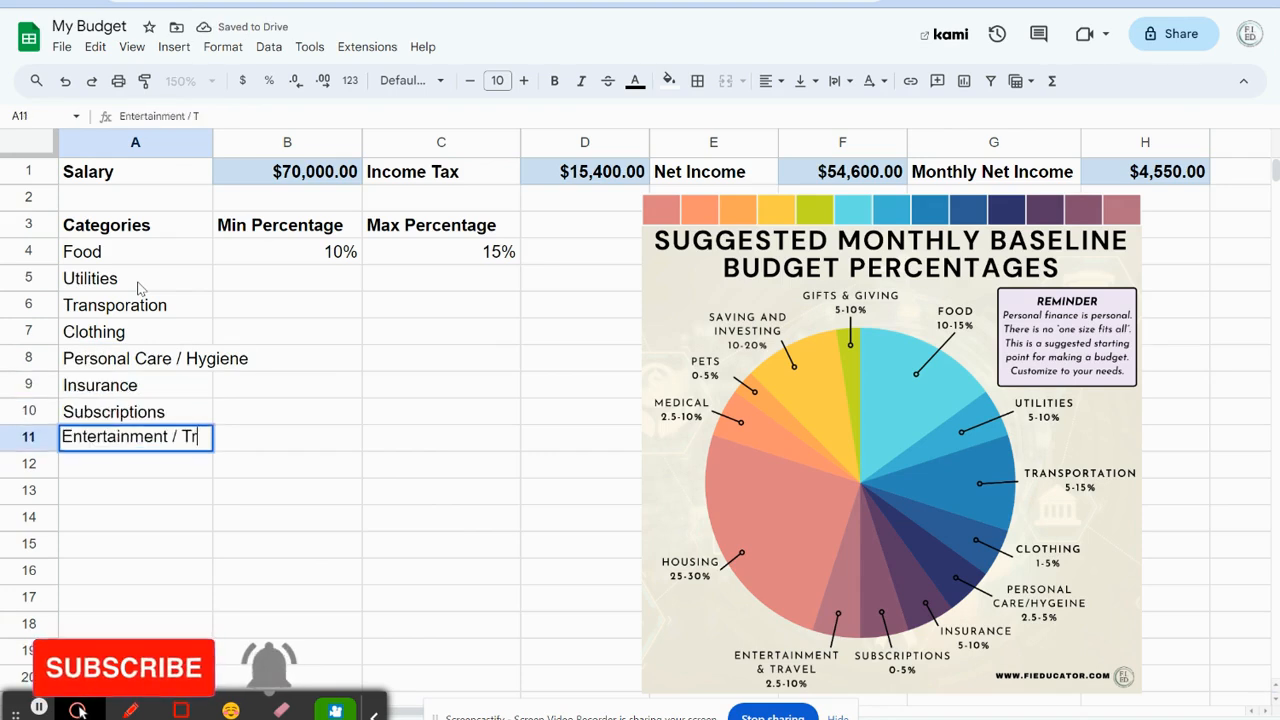
{"action": "type", "text": "avel Housing Medical Pets Saving and Investing Gifts and Giving"}
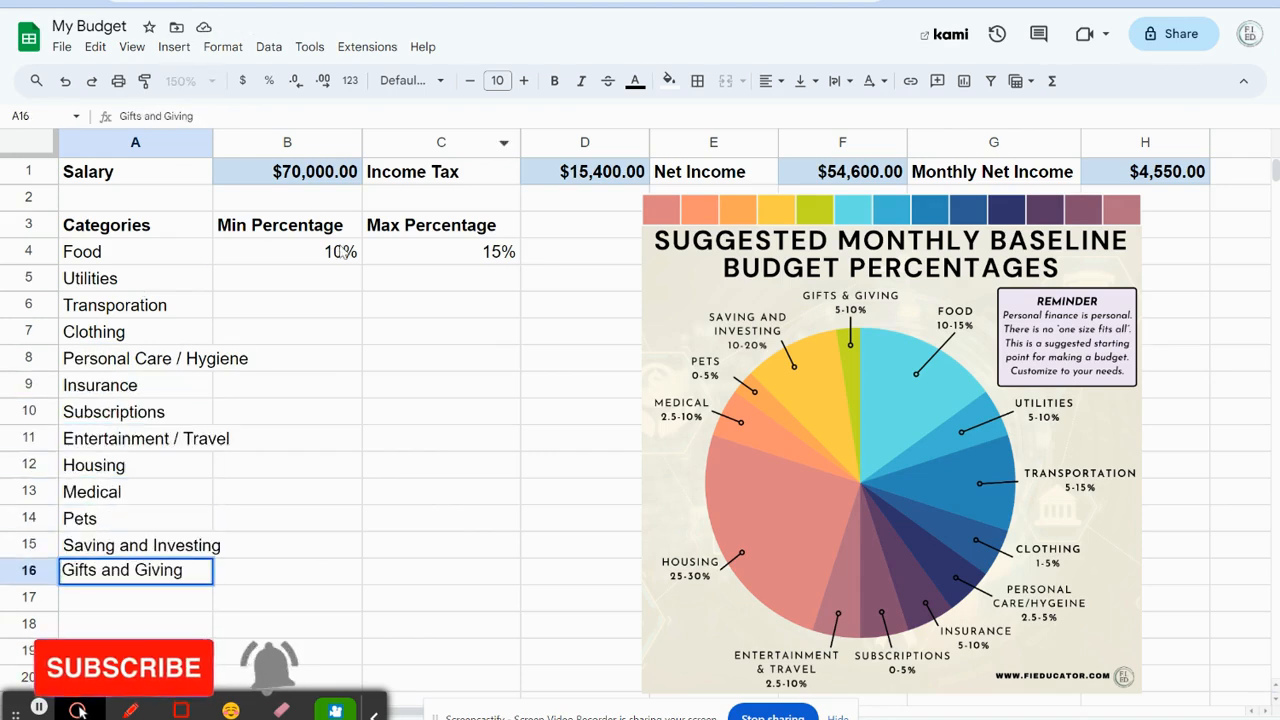
- Enter a minimum of 5% and a maximum of 10% for Utilities in row 5
{"action": "left_click", "coordinate": [311, 278]}
{"action": "type", "text": "5%"}
{"action": "key", "text": "Tab"}
{"action": "type", "text": "10%"}
{"action": "left_click", "coordinate": [585, 702]}
- Fill in minimum and maximum percentages: Transporation 5% and 15%, Clothing 1% and 5%, Personal Care 2.5% and 5%, Insurance 5% and 10%, Subscriptions 0% and 5%
{"action": "left_click", "coordinate": [280, 280]}
{"action": "type", "text": "5%"}
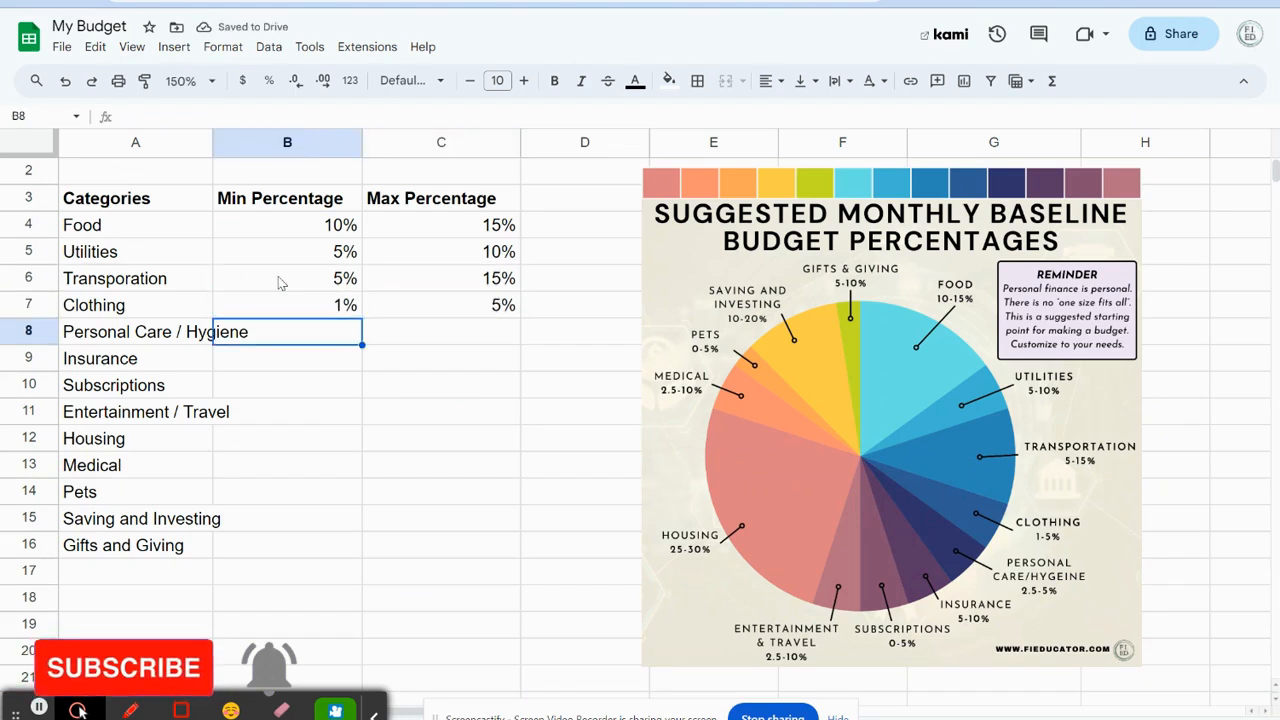
{"action": "type", "text": "\t15% 1%\t5% 2.5%\t5% 5%\t10% "}
{"action": "type", "text": "0%\t5% "}
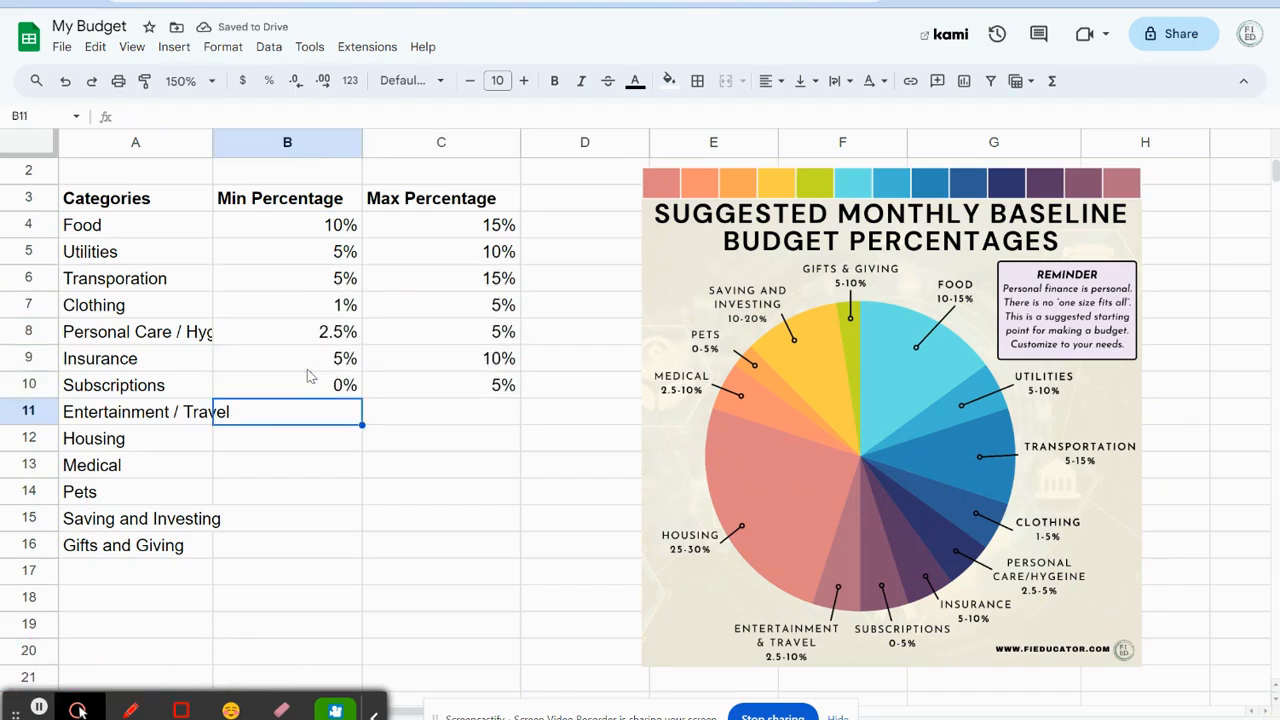
- Enter the min-max percentages for Entertainment / Travel 2.5-10%, Housing 25-30%, Medical 2.5-10%, Pets 0-5%, Saving and Investing 10-20%, Gifts and Giving 5-10%
{"action": "type", "text": "2.5%\t10% 25%\t30% 2.5%\t10% "}
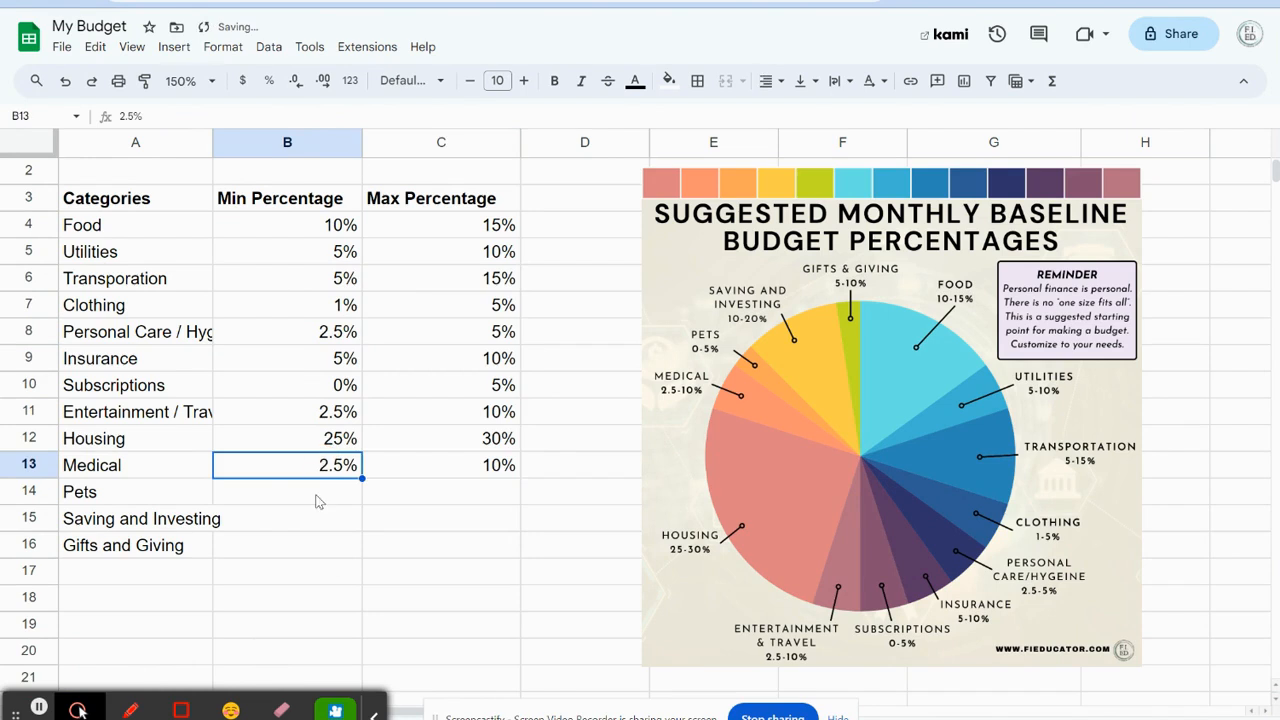
{"action": "type", "text": "0%\t5% 10%\t20% 5%\t10%"}
{"action": "left_click", "coordinate": [580, 597]}
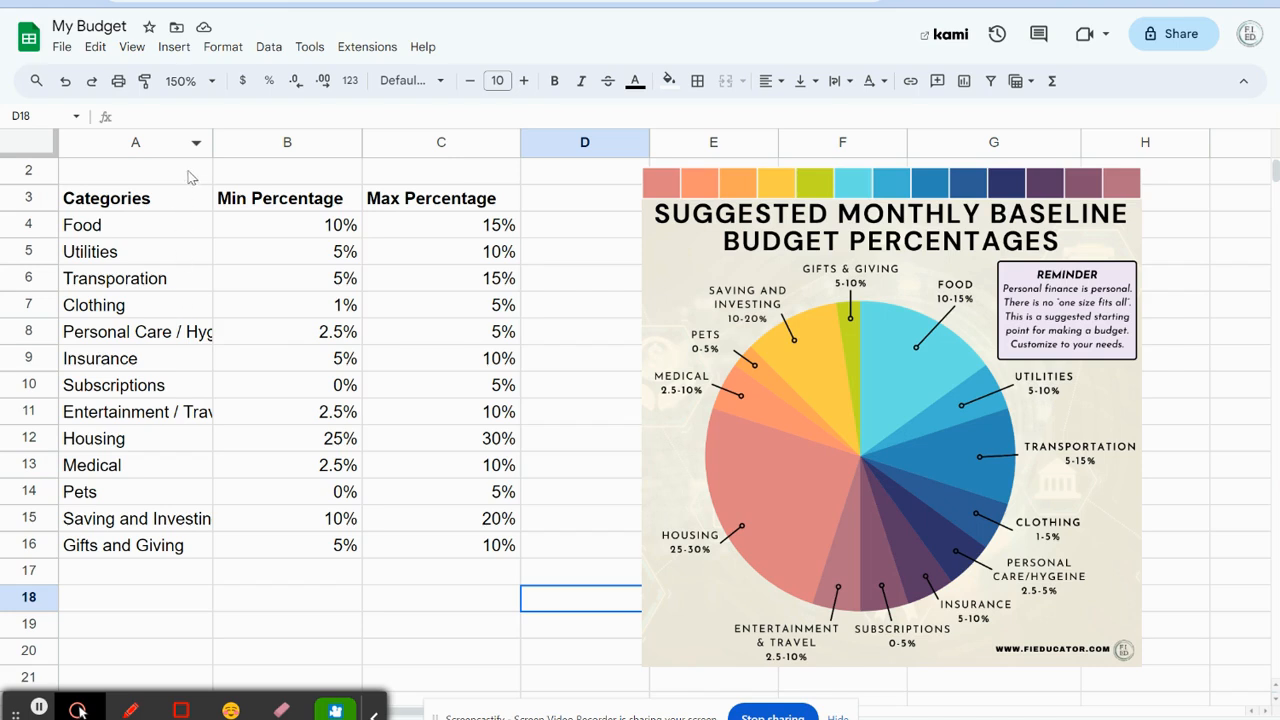
- Resize column A to fit its longest category name
{"action": "scroll", "coordinate": [250, 418], "scroll_direction": "up", "scroll_amount": 1}
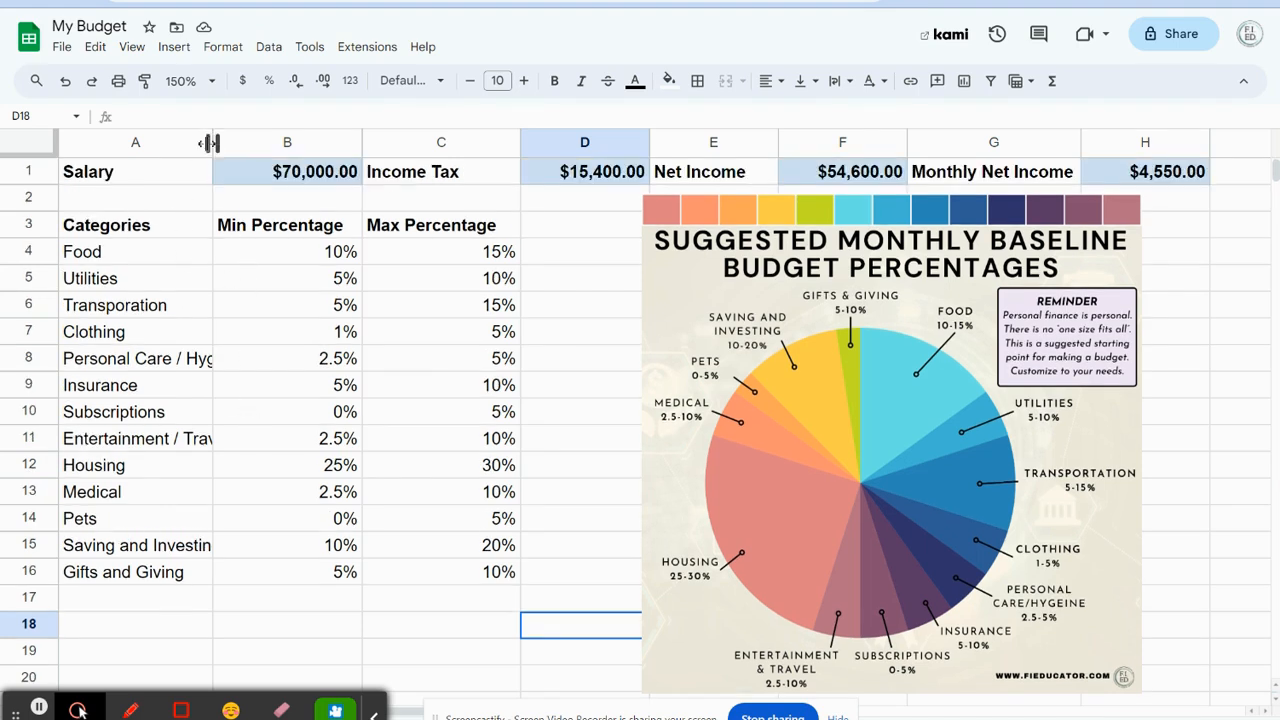
{"action": "left_click_drag", "start_coordinate": [212, 142], "coordinate": [290, 142]}
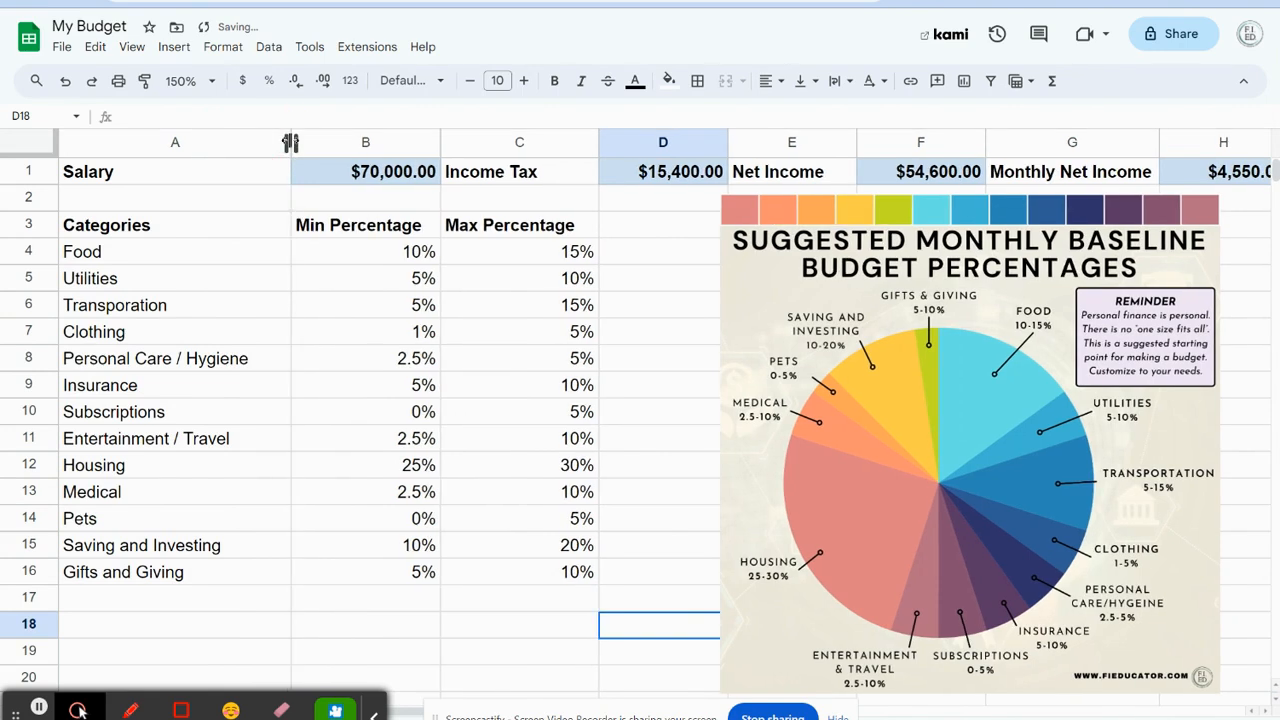
{"action": "double_click", "coordinate": [290, 142]}
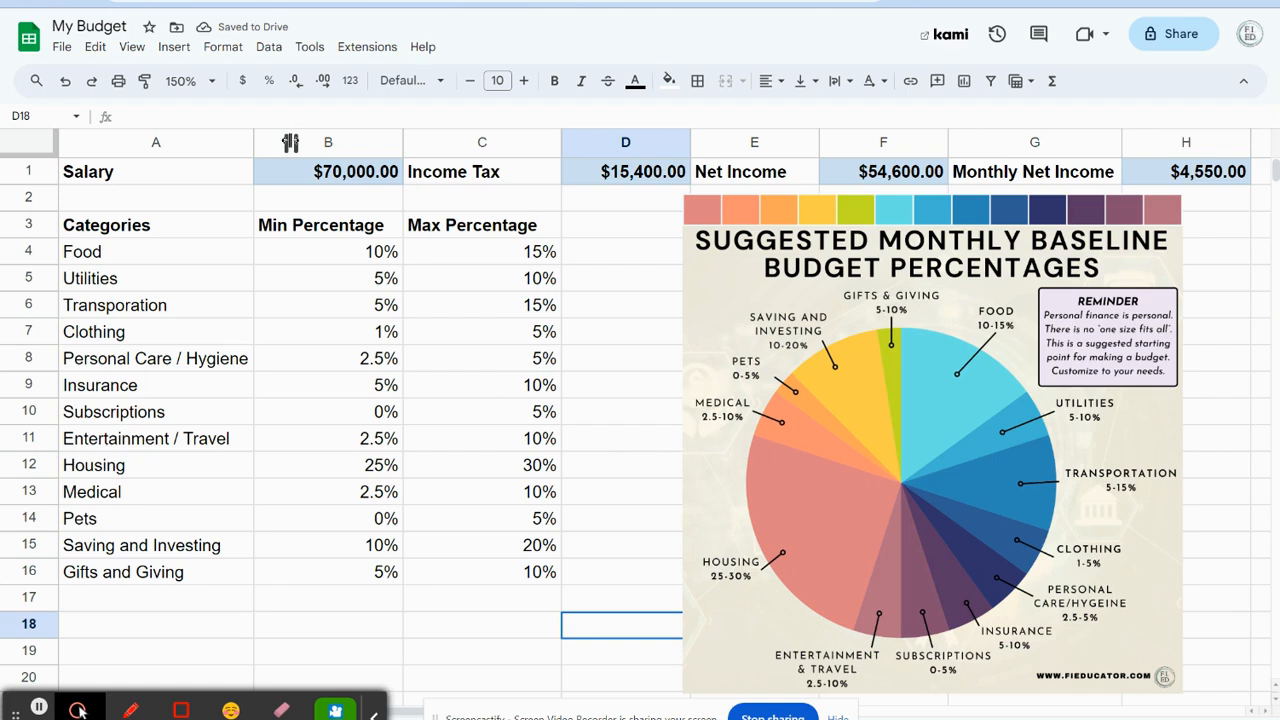
- Try displaying the Personal Care / Hygiene minimum without decimals, and restore its one decimal place
{"action": "left_click", "coordinate": [352, 362]}
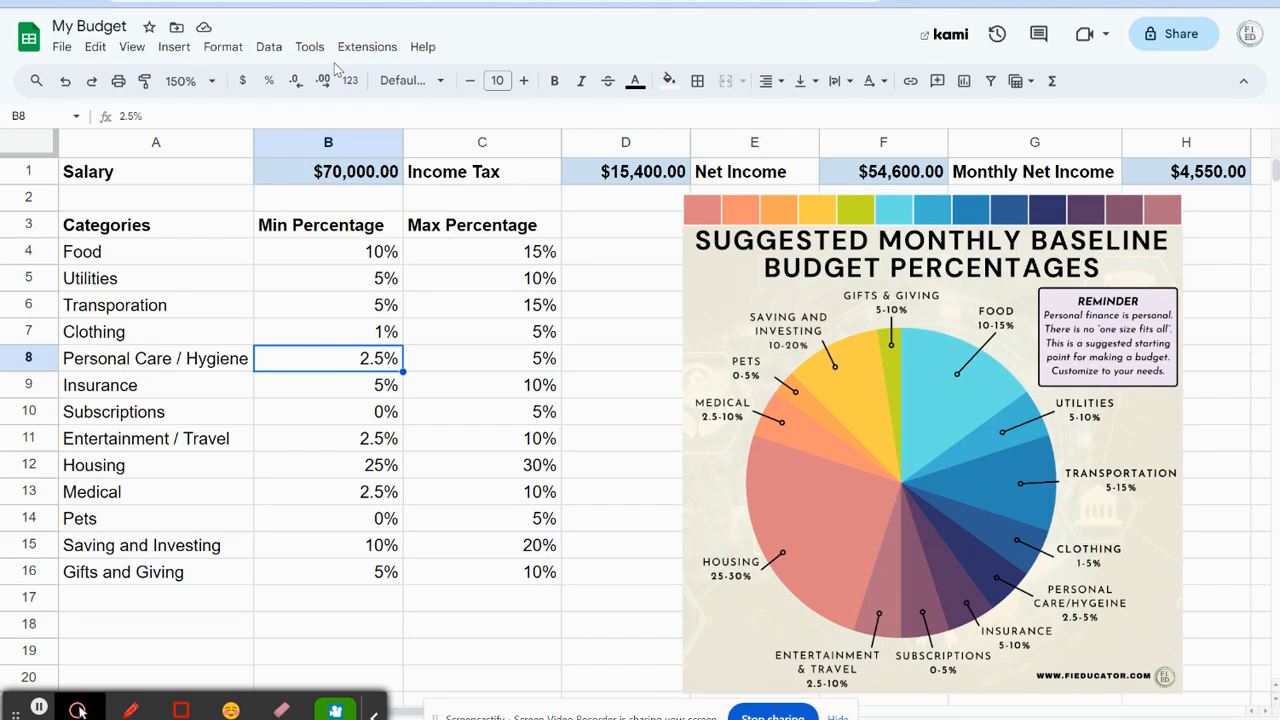
{"action": "left_click", "coordinate": [296, 80]}
{"action": "left_click", "coordinate": [377, 385]}
{"action": "left_click", "coordinate": [360, 348]}
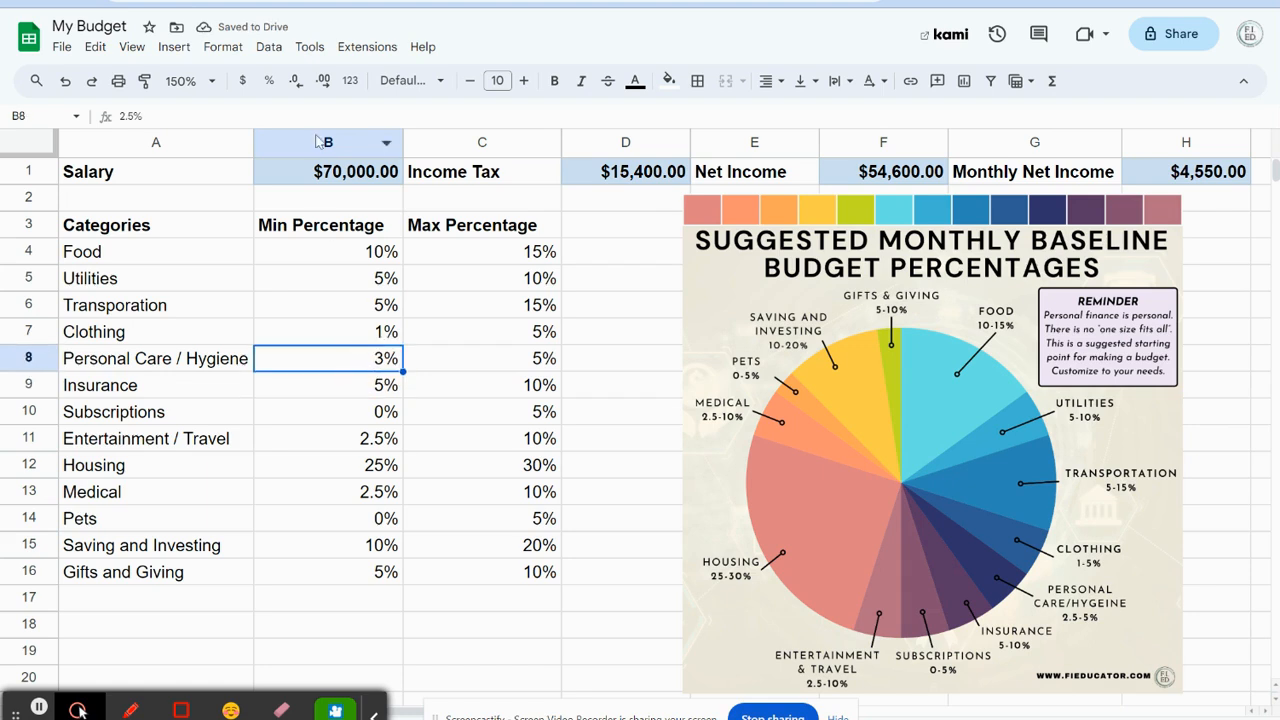
{"action": "left_click", "coordinate": [321, 80]}
- Move the suggested budget percentages image down so that it starts at row 19, below the category table
{"action": "left_click", "coordinate": [871, 465]}
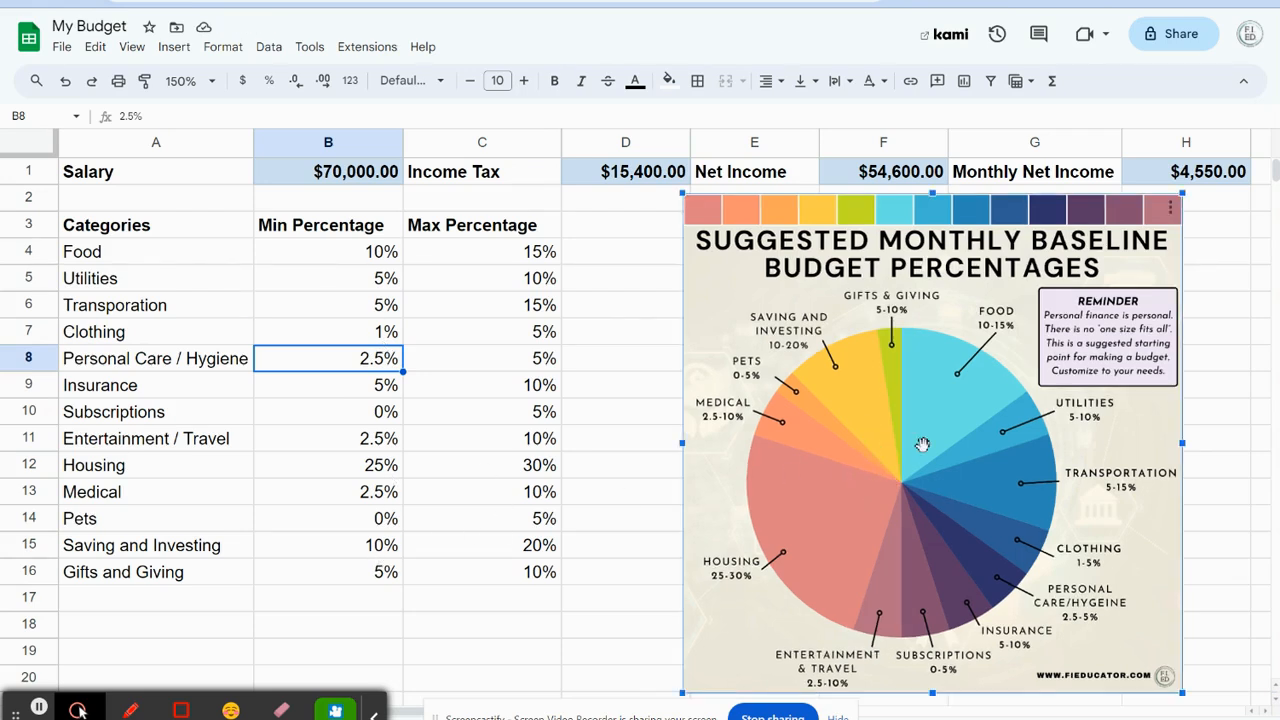
{"action": "left_click_drag", "start_coordinate": [908, 300], "coordinate": [912, 701]}
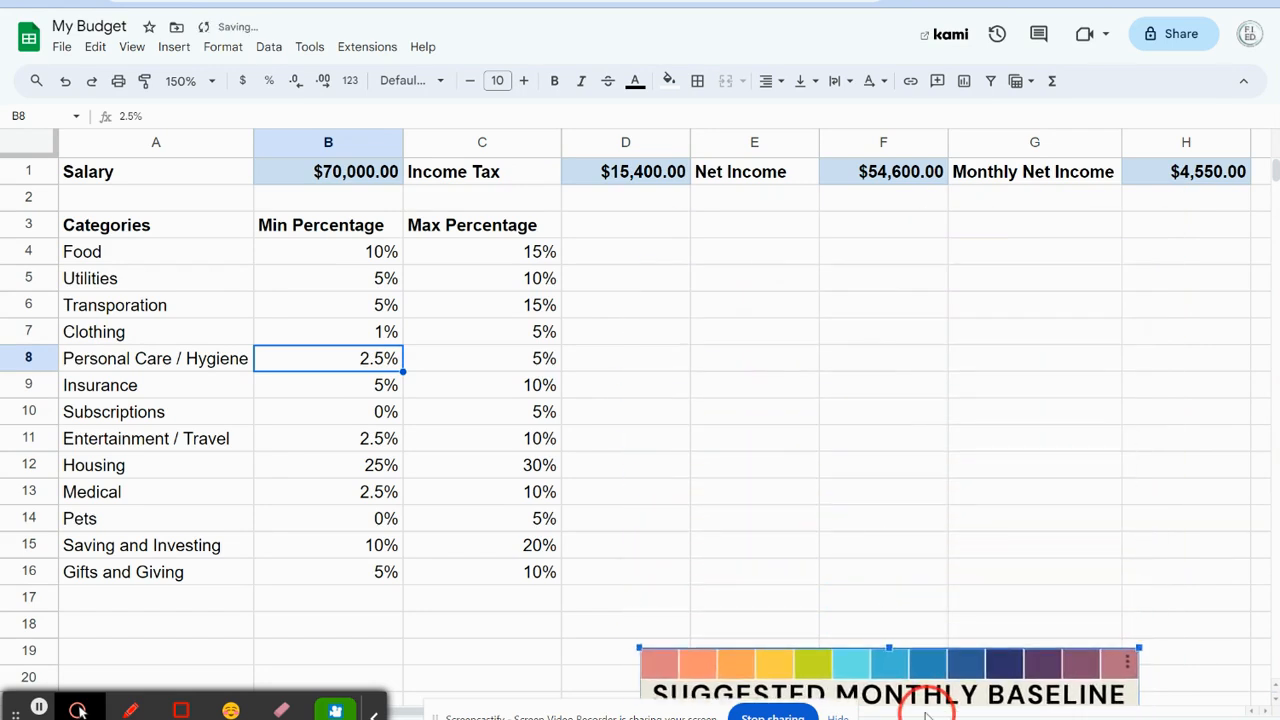
{"action": "left_click", "coordinate": [777, 476]}
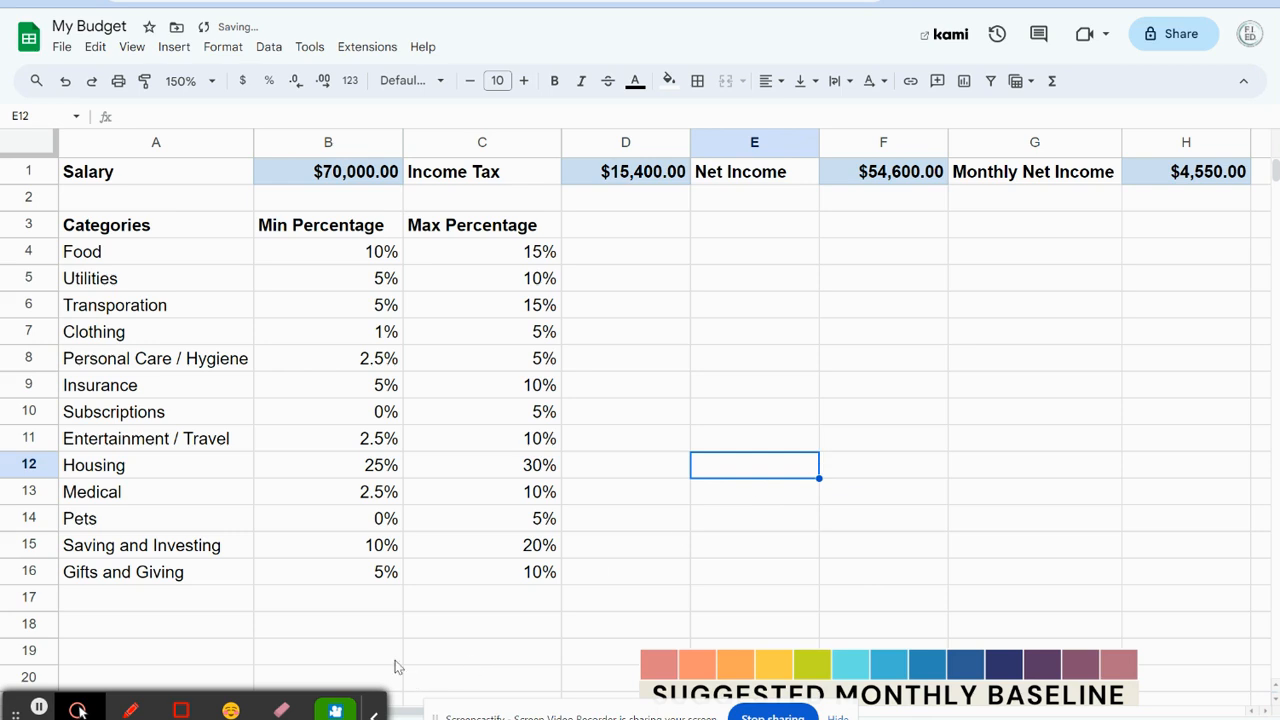
- Total the minimum percentages in B18 with a SUM formula over B4:B16
{"action": "left_click", "coordinate": [350, 626]}
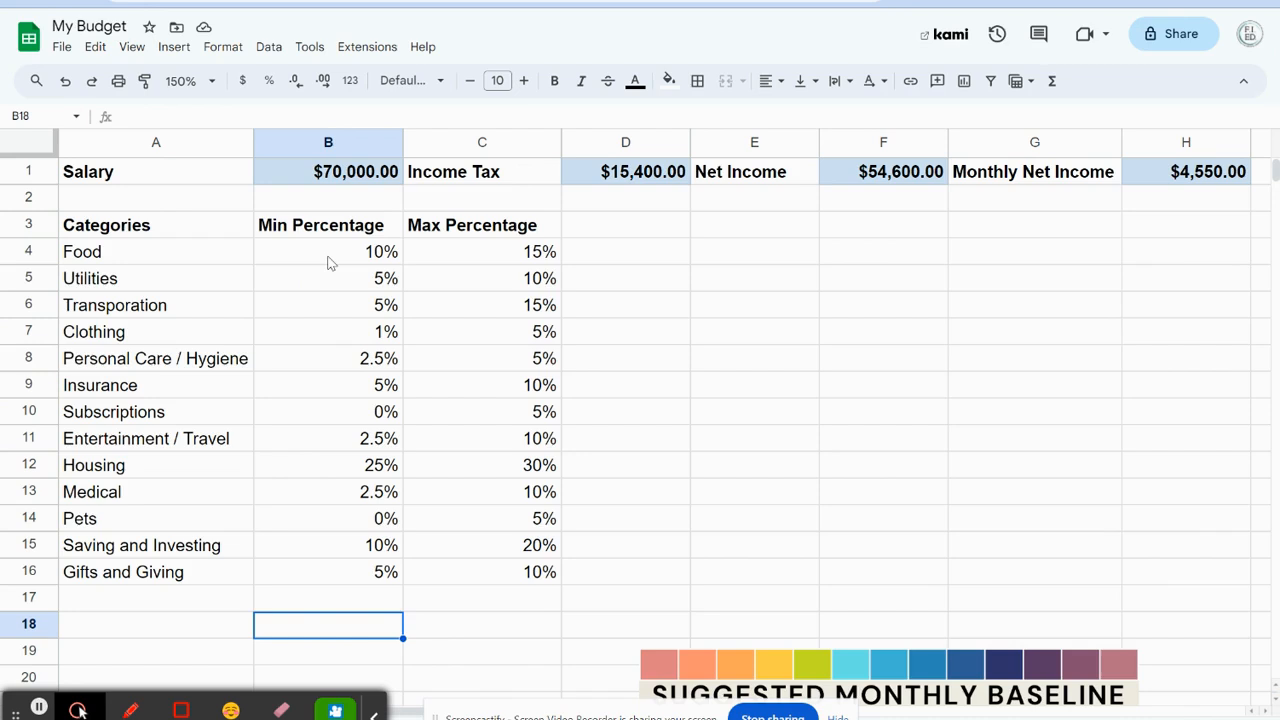
{"action": "type", "text": "=sum"}
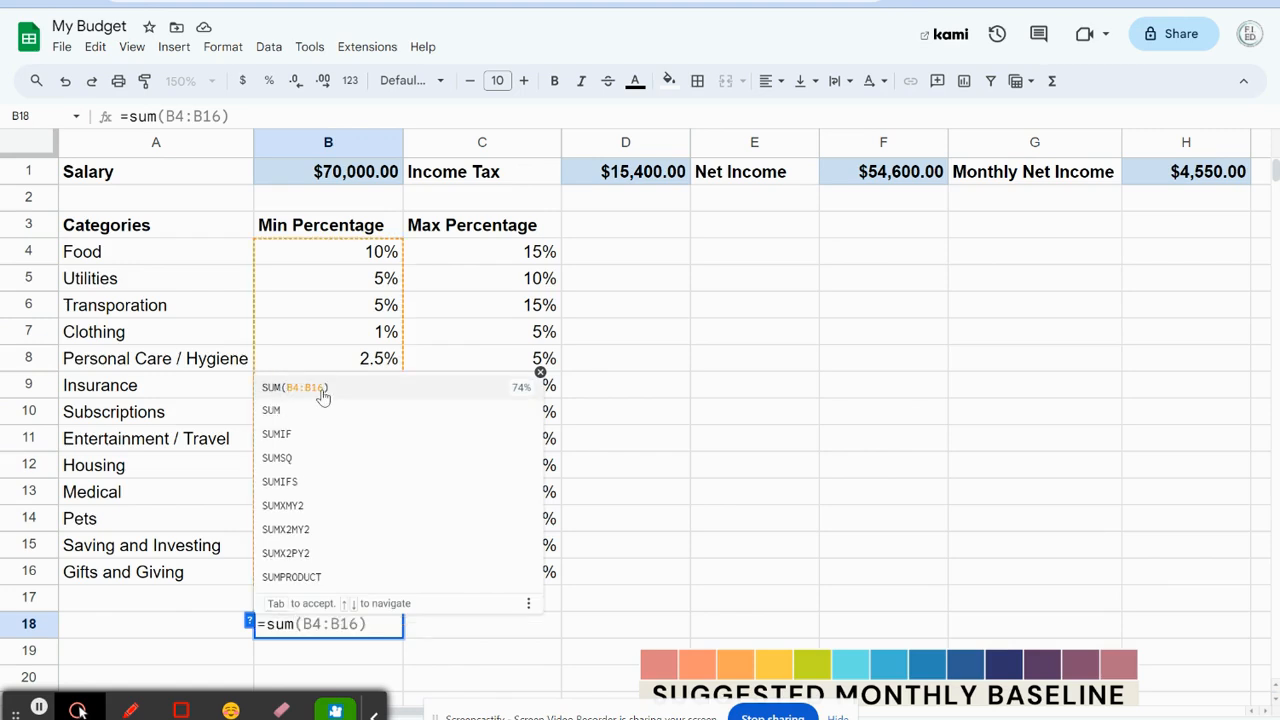
{"action": "left_click", "coordinate": [287, 422]}
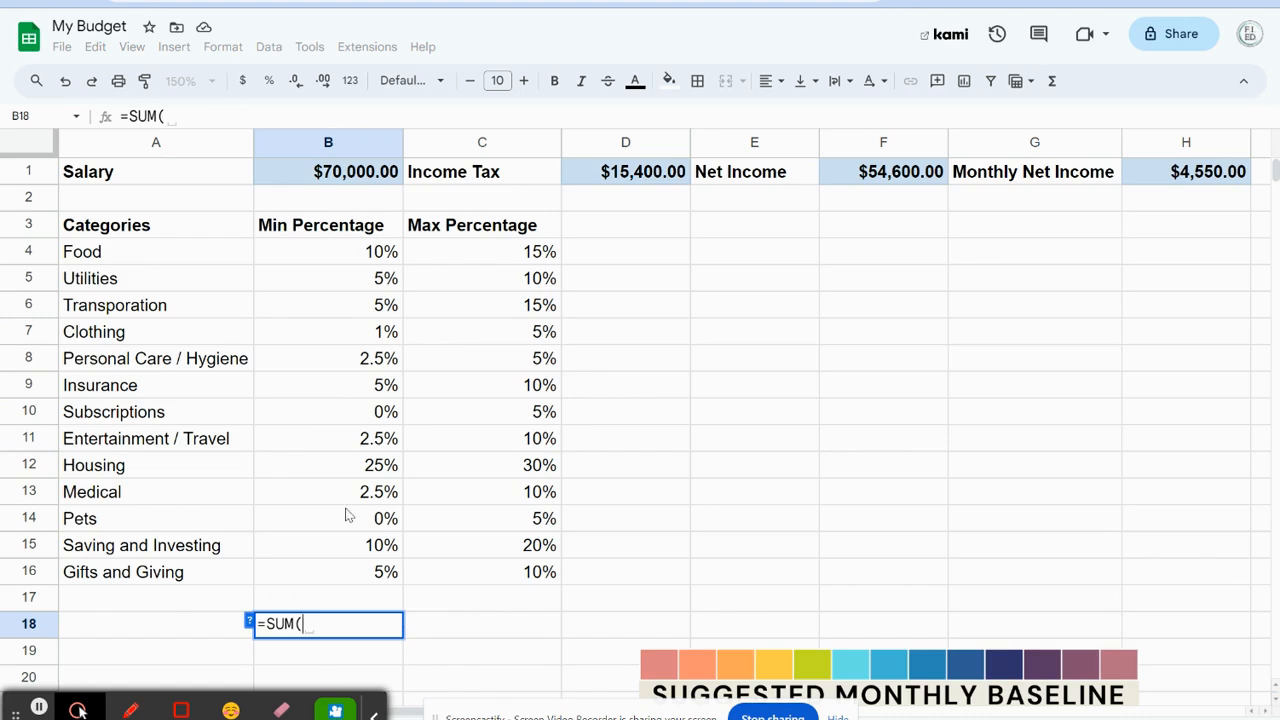
{"action": "left_click_drag", "start_coordinate": [364, 252], "coordinate": [386, 573]}
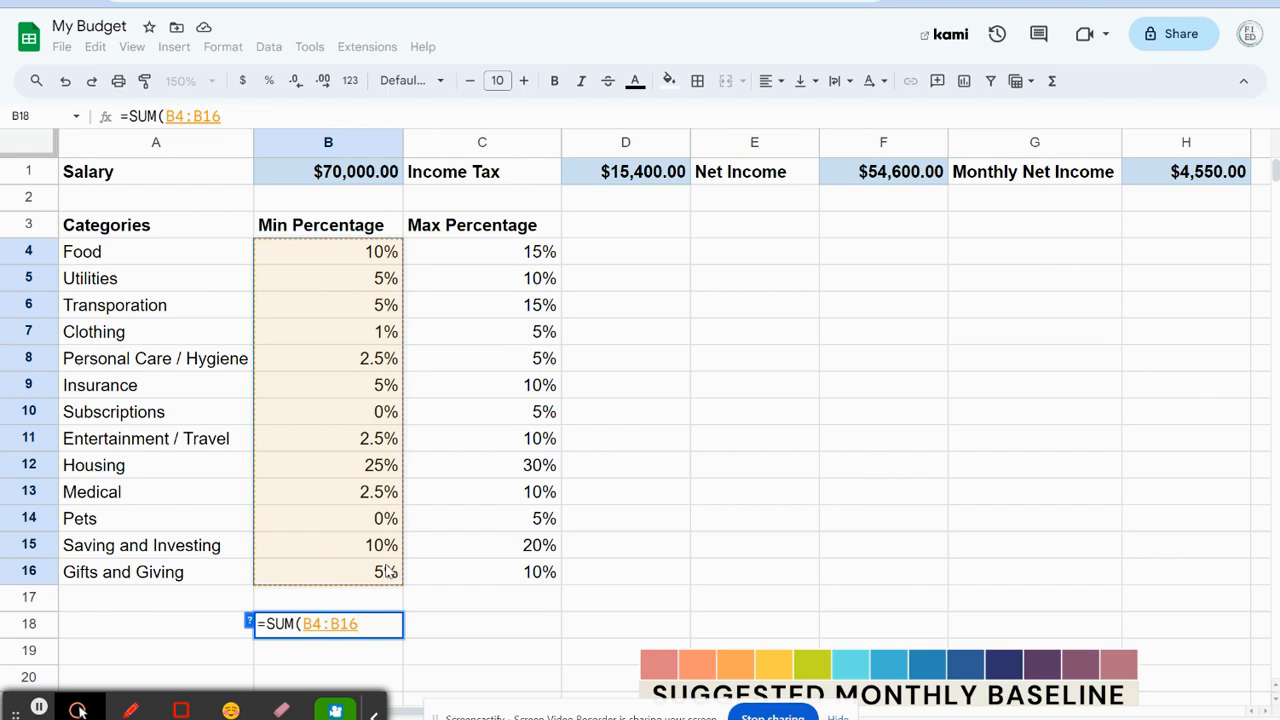
{"action": "key", "text": "Return"}
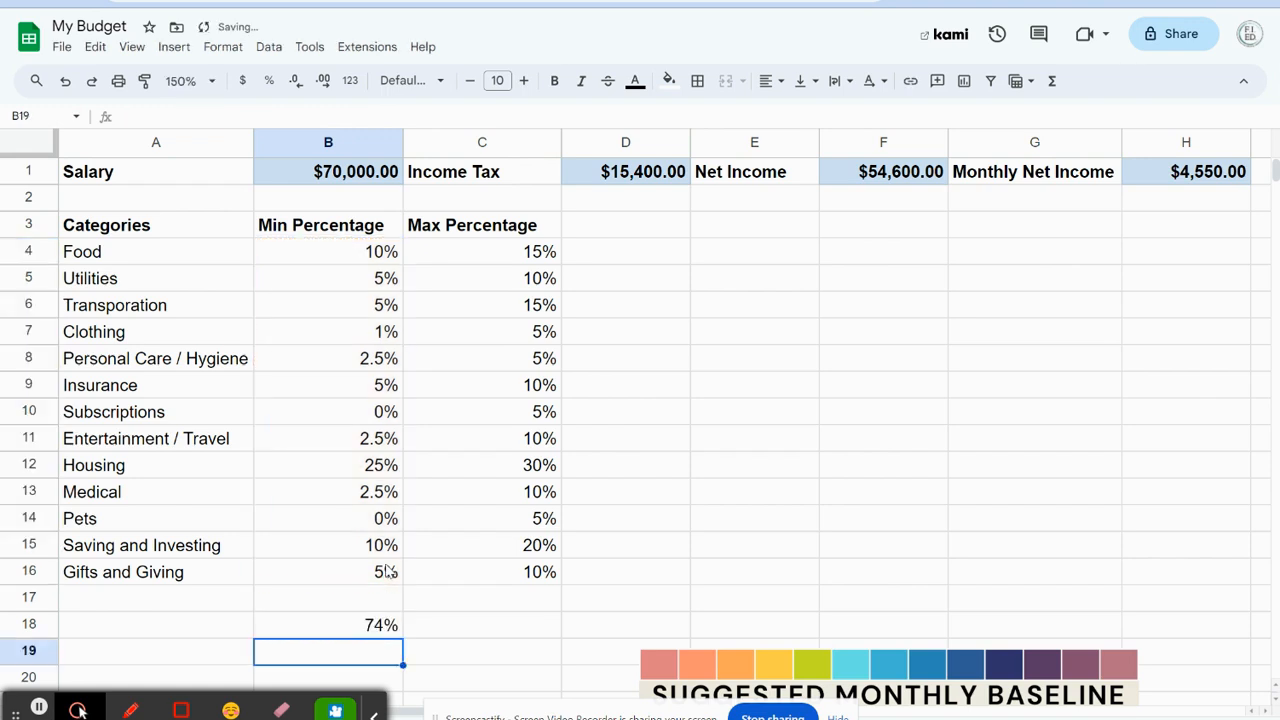
{"action": "left_click", "coordinate": [372, 636]}
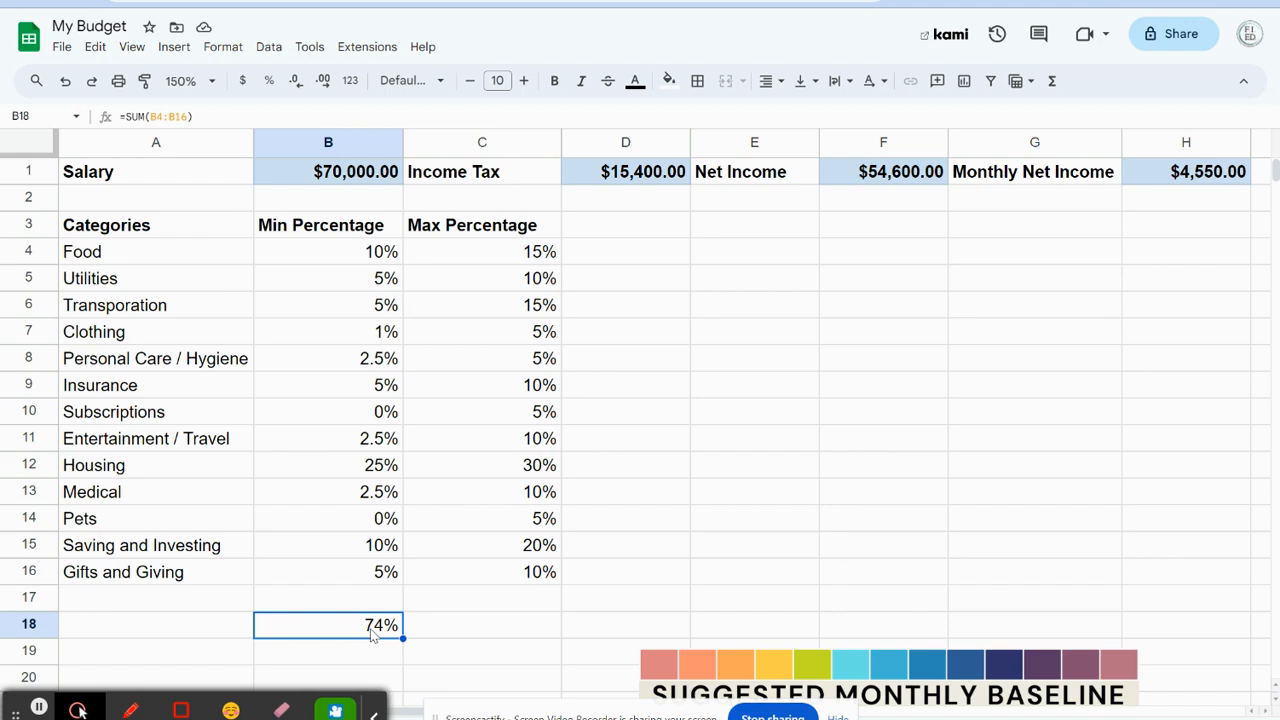
- Total the maximum percentages in C18 with the formula =SUM(C4:C16)
{"action": "left_click", "coordinate": [478, 630]}
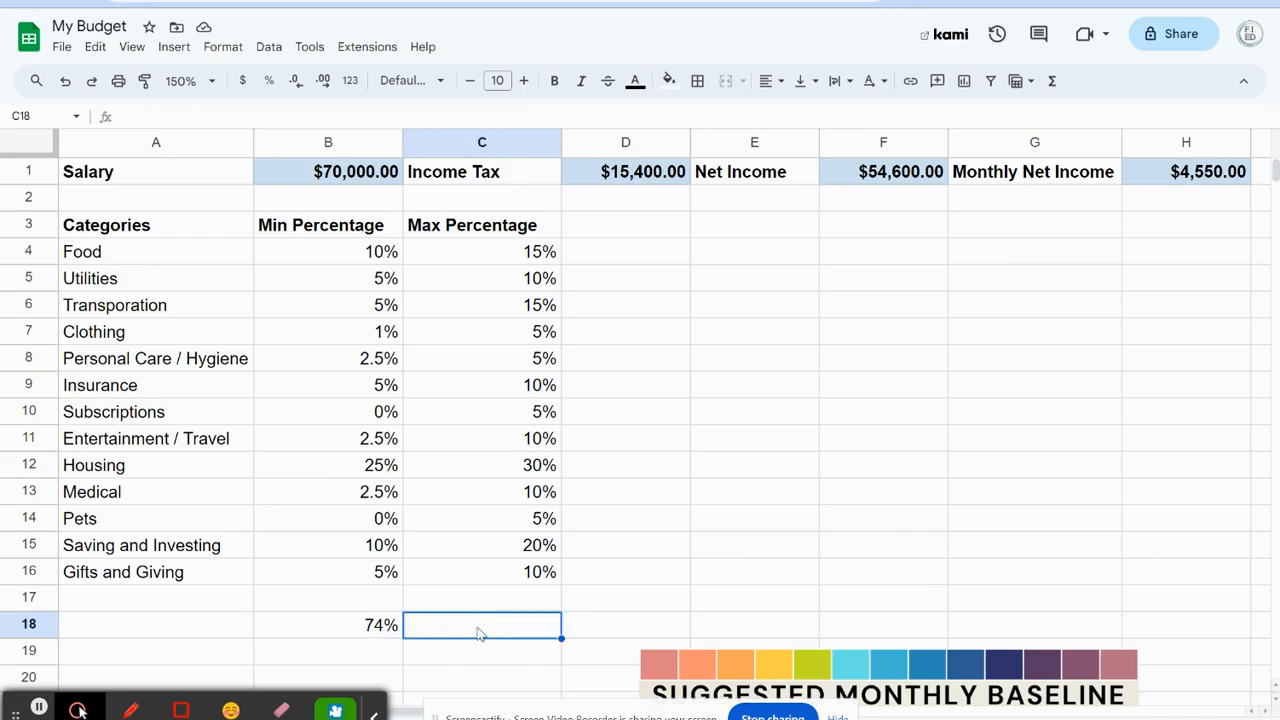
{"action": "type", "text": "="}
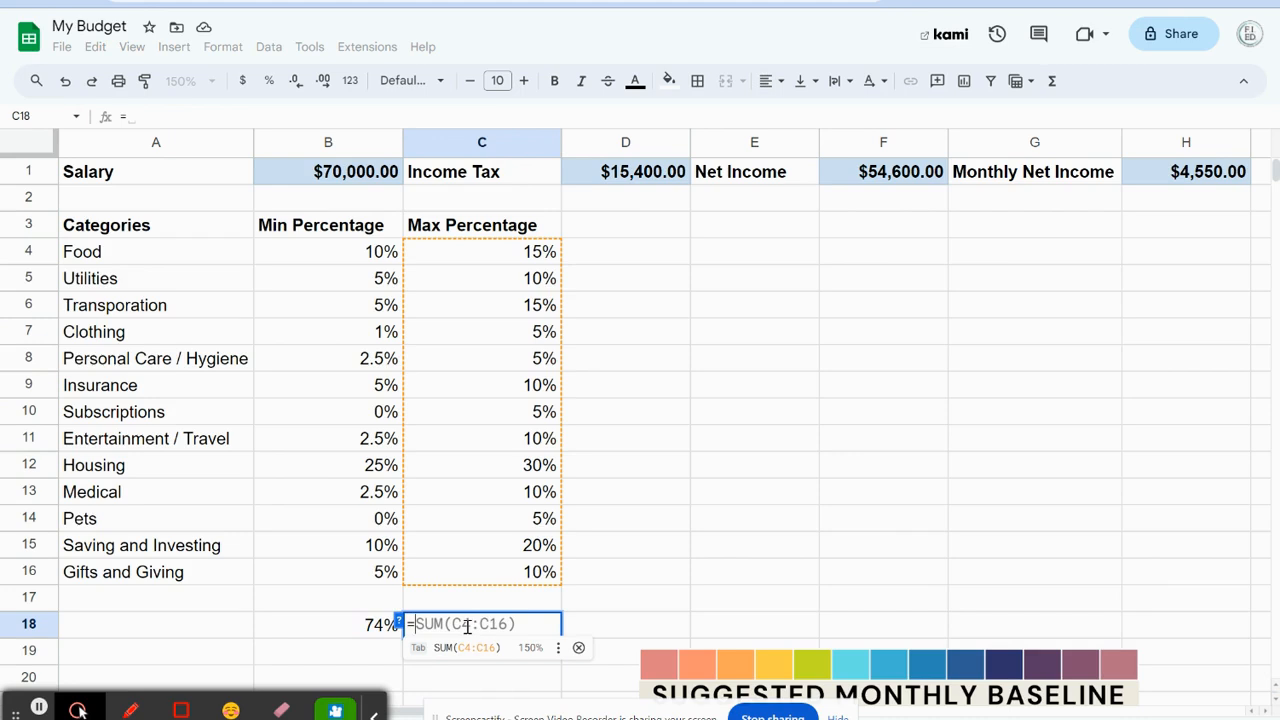
{"action": "type", "text": "sum(C4:C16"}
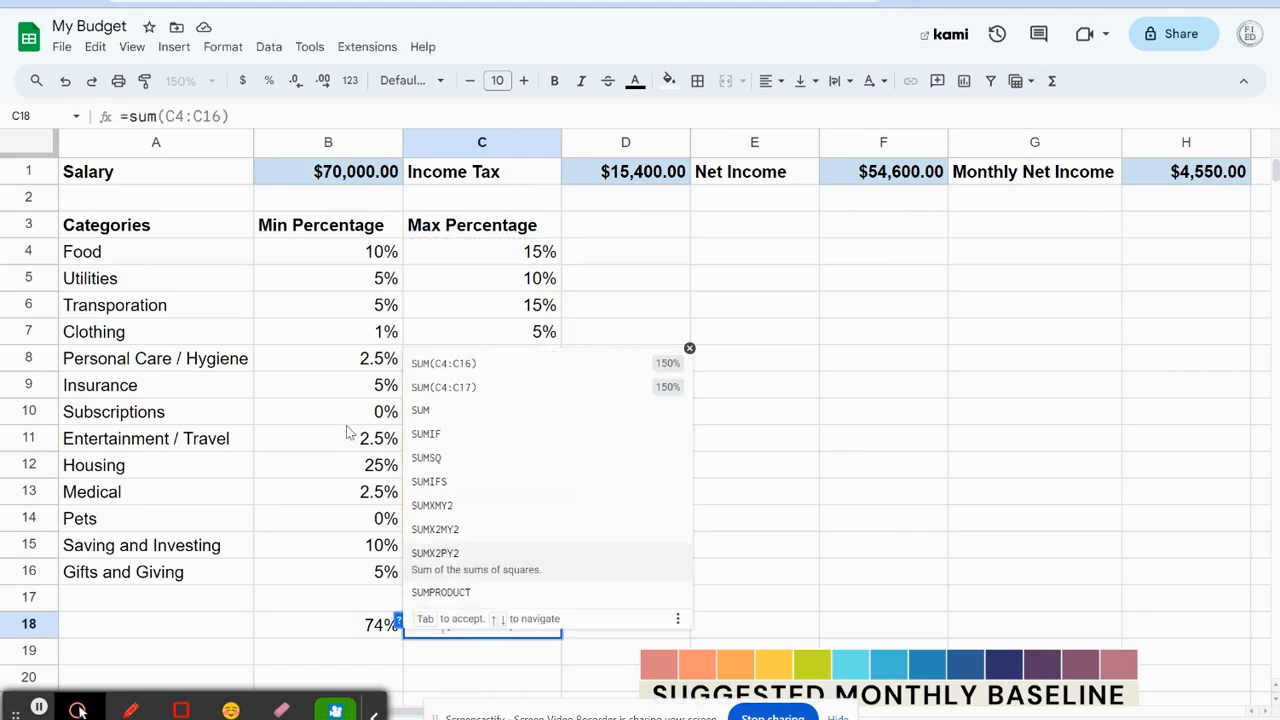
{"action": "left_click", "coordinate": [443, 420]}
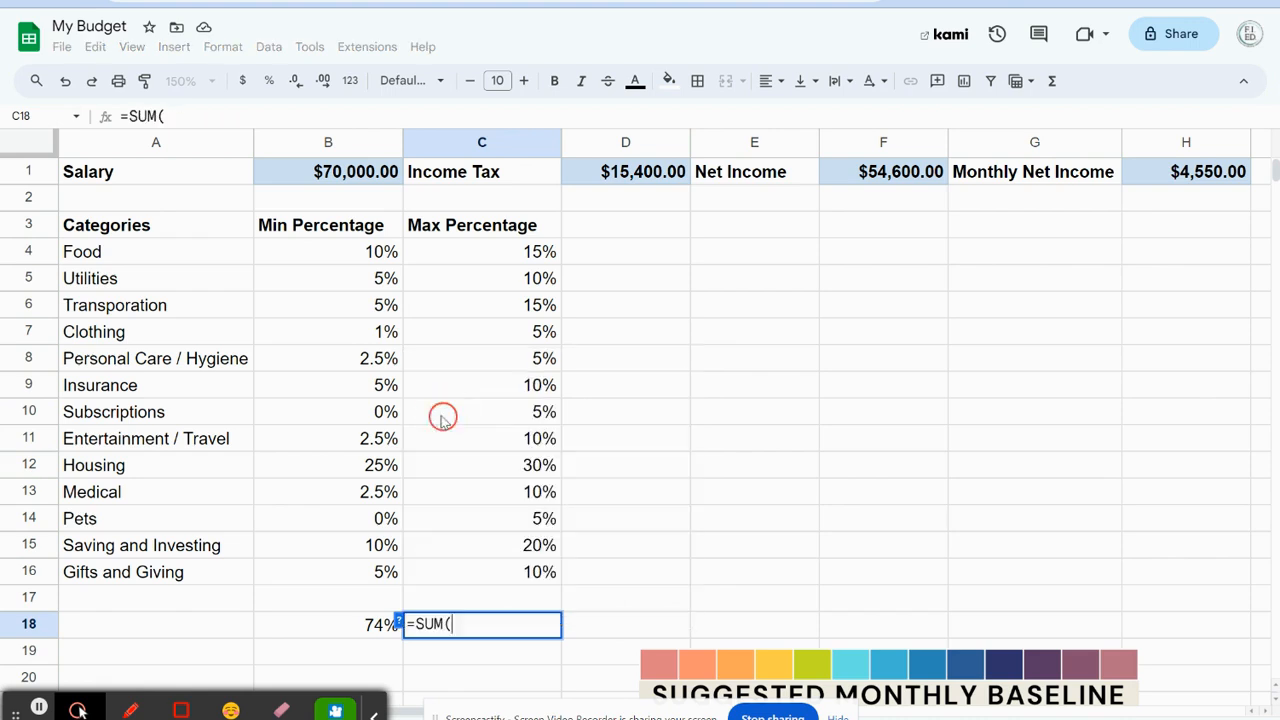
{"action": "left_click_drag", "start_coordinate": [497, 252], "coordinate": [509, 576]}
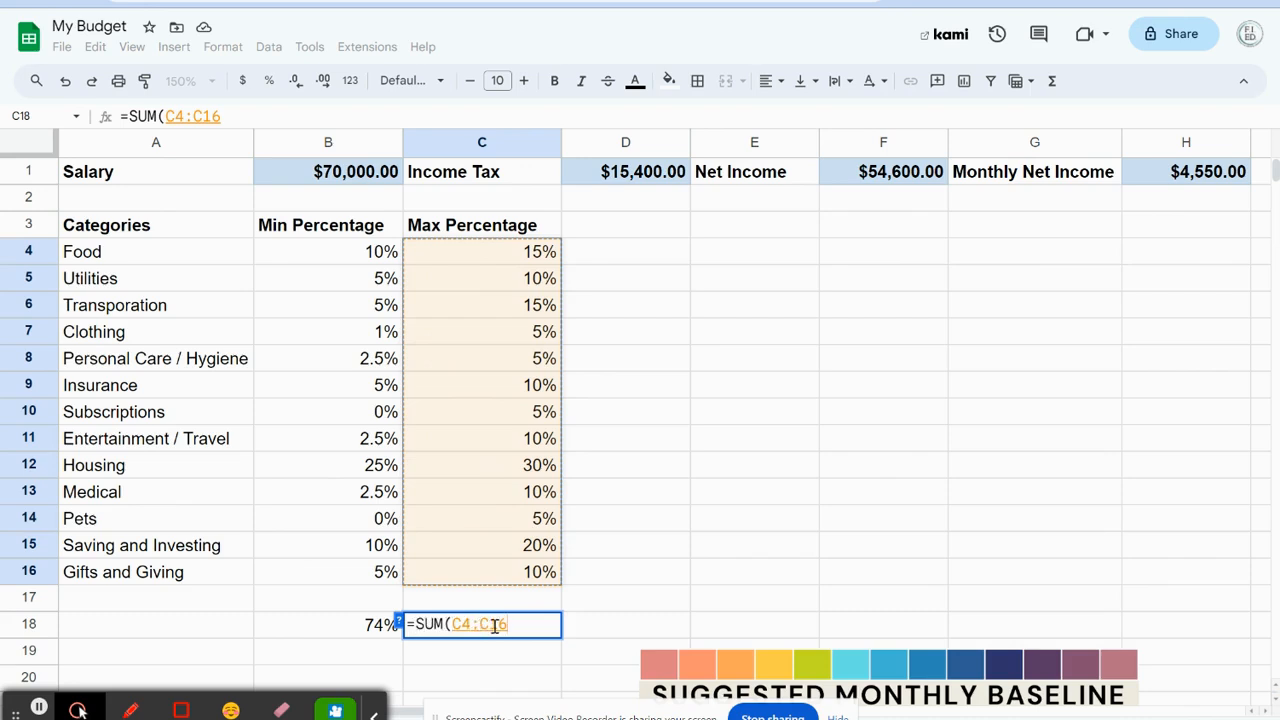
{"action": "type", "text": ")"}
{"action": "key", "text": "Return"}
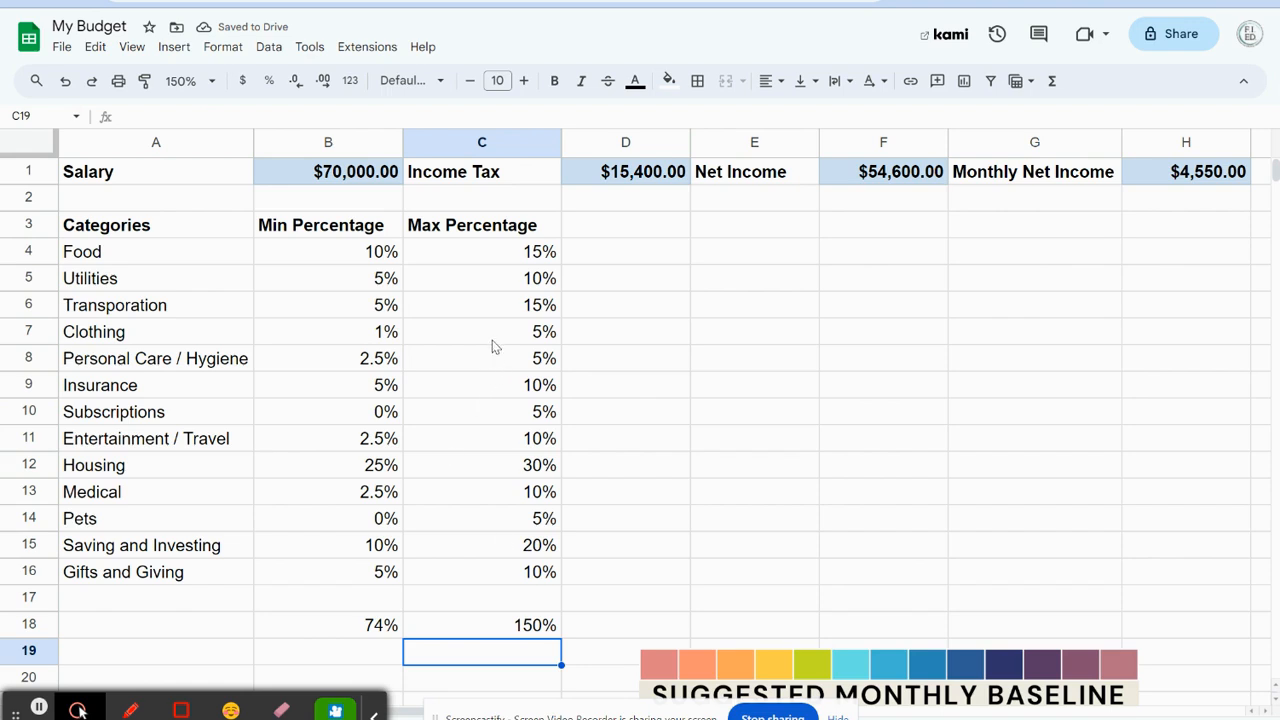
{"action": "left_click_drag", "start_coordinate": [517, 253], "coordinate": [526, 578]}
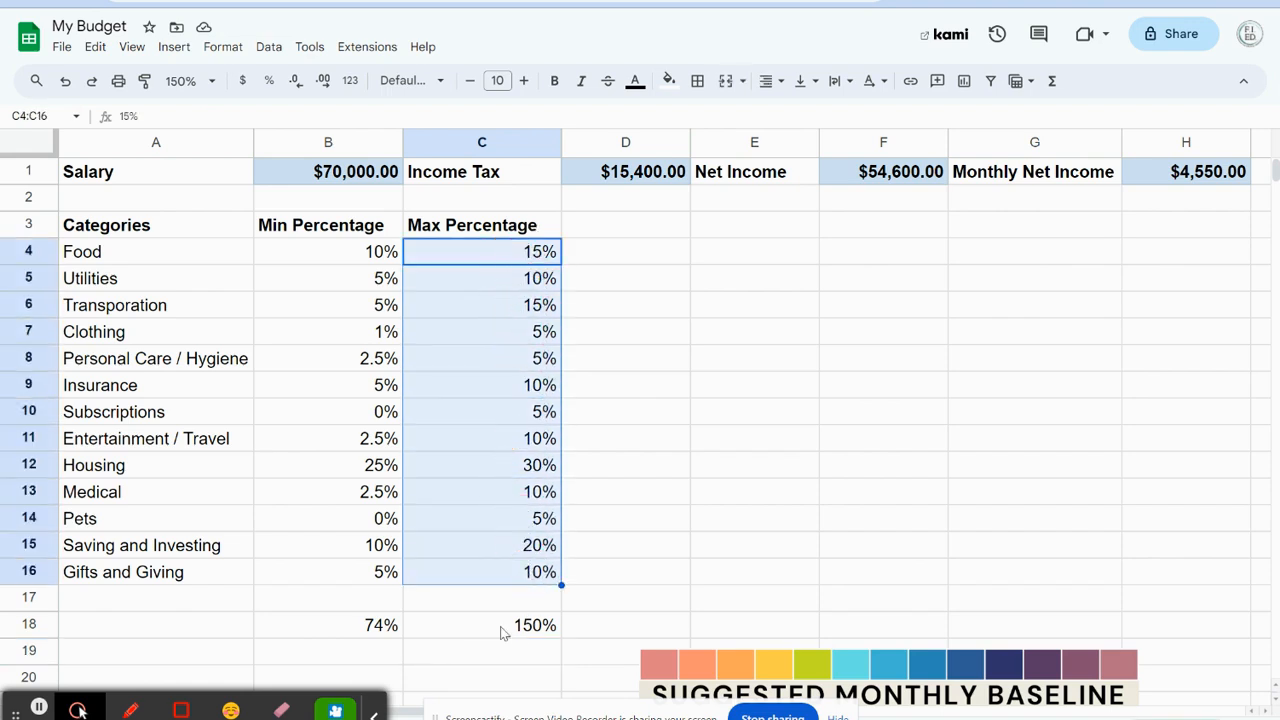
{"action": "left_click", "coordinate": [503, 630]}
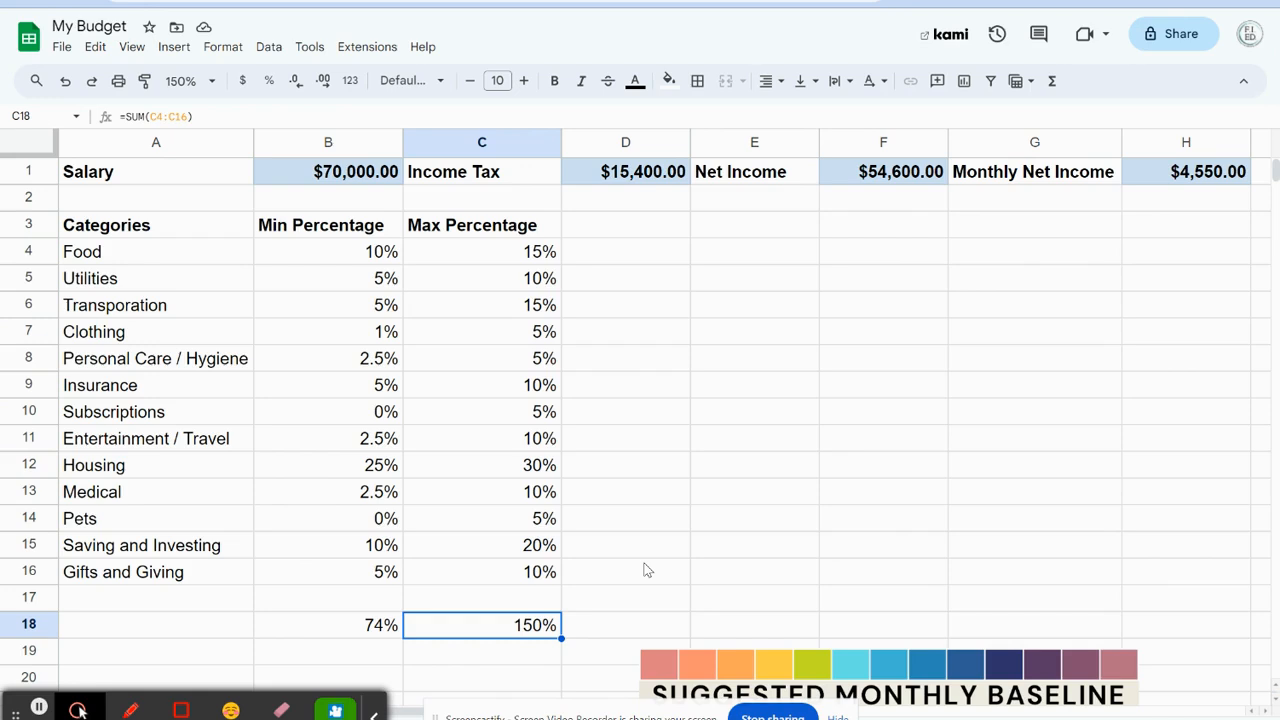
- Add the column headings Min Amount in D3 and Max Amount in E3
{"action": "left_click", "coordinate": [655, 228]}
{"action": "left_click", "coordinate": [718, 230]}
{"action": "left_click", "coordinate": [655, 222]}
{"action": "type", "text": "Min"}
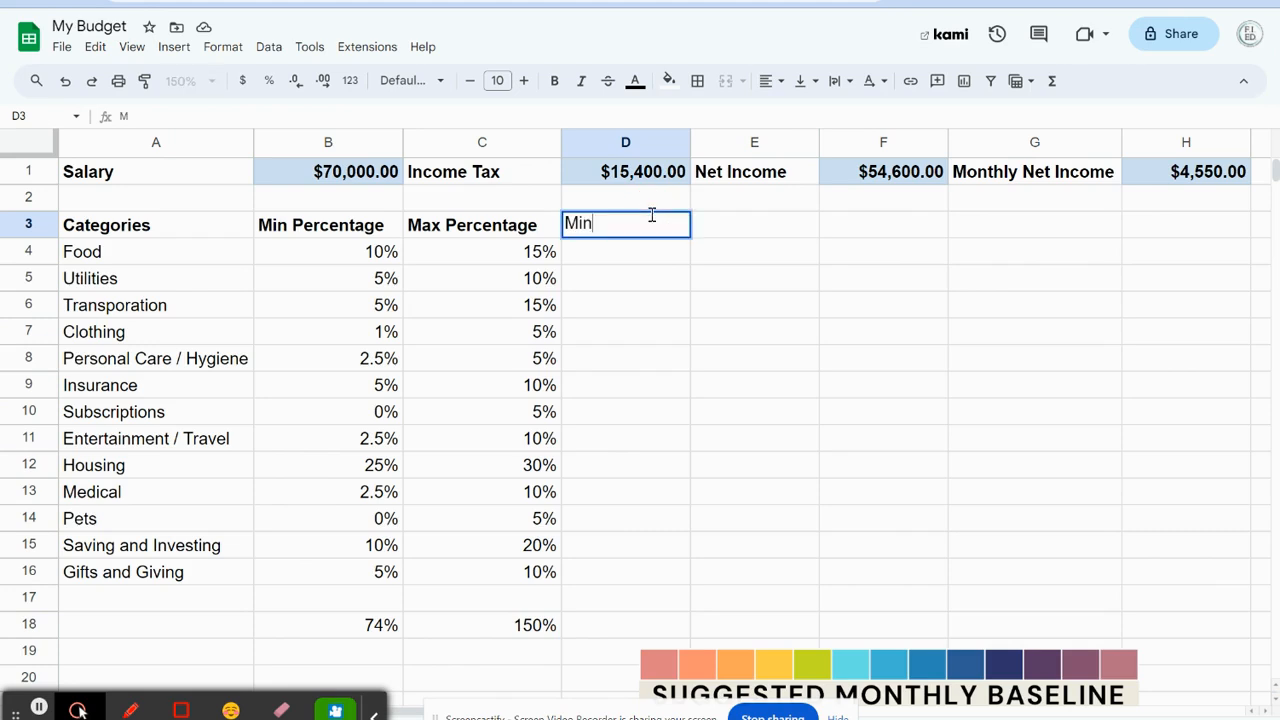
{"action": "type", "text": " Amount"}
{"action": "key", "text": "Tab"}
{"action": "type", "text": "Max Amount"}
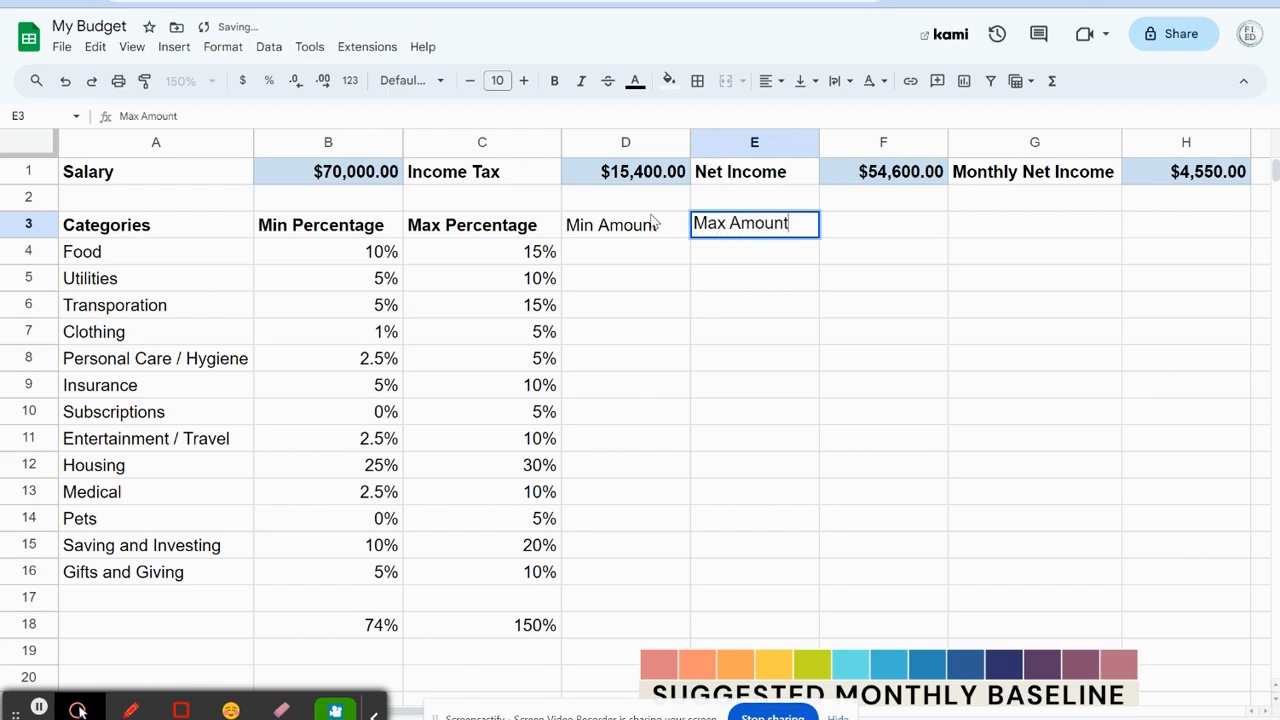
{"action": "key", "text": "Return"}
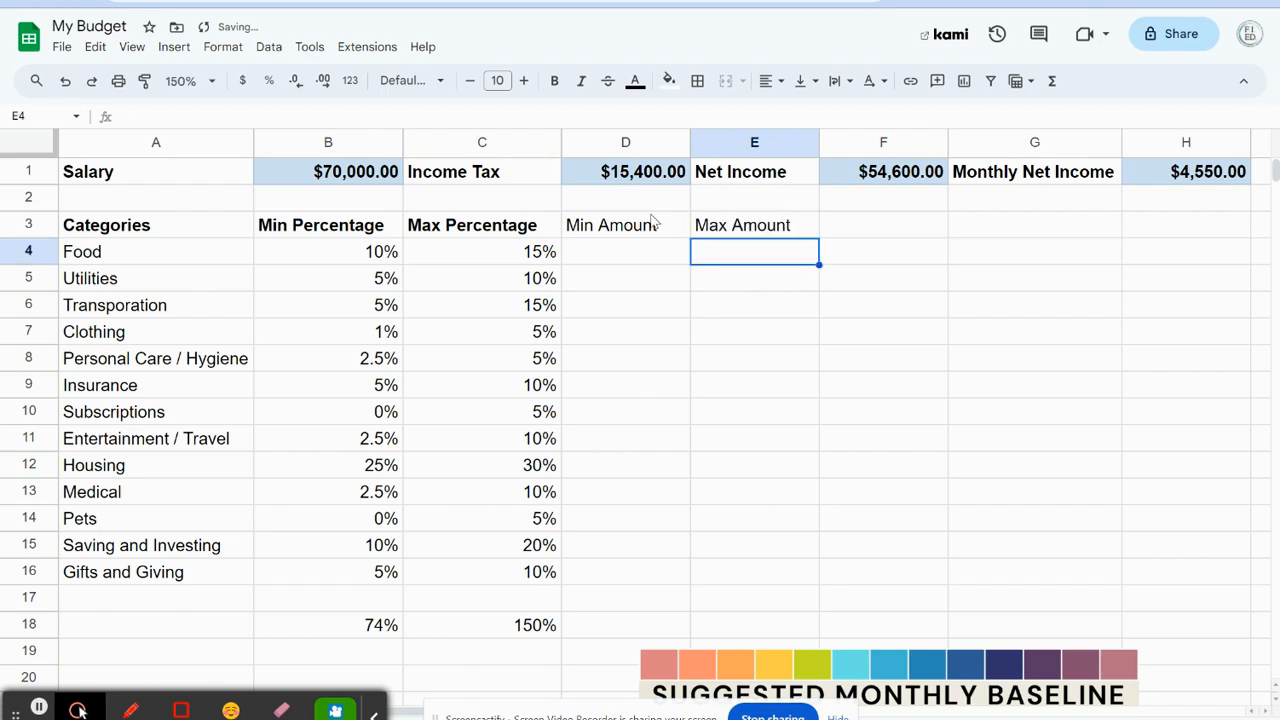
- Bold the Min Amount and Max Amount headings in D3 and E3
{"action": "left_click", "coordinate": [622, 226]}
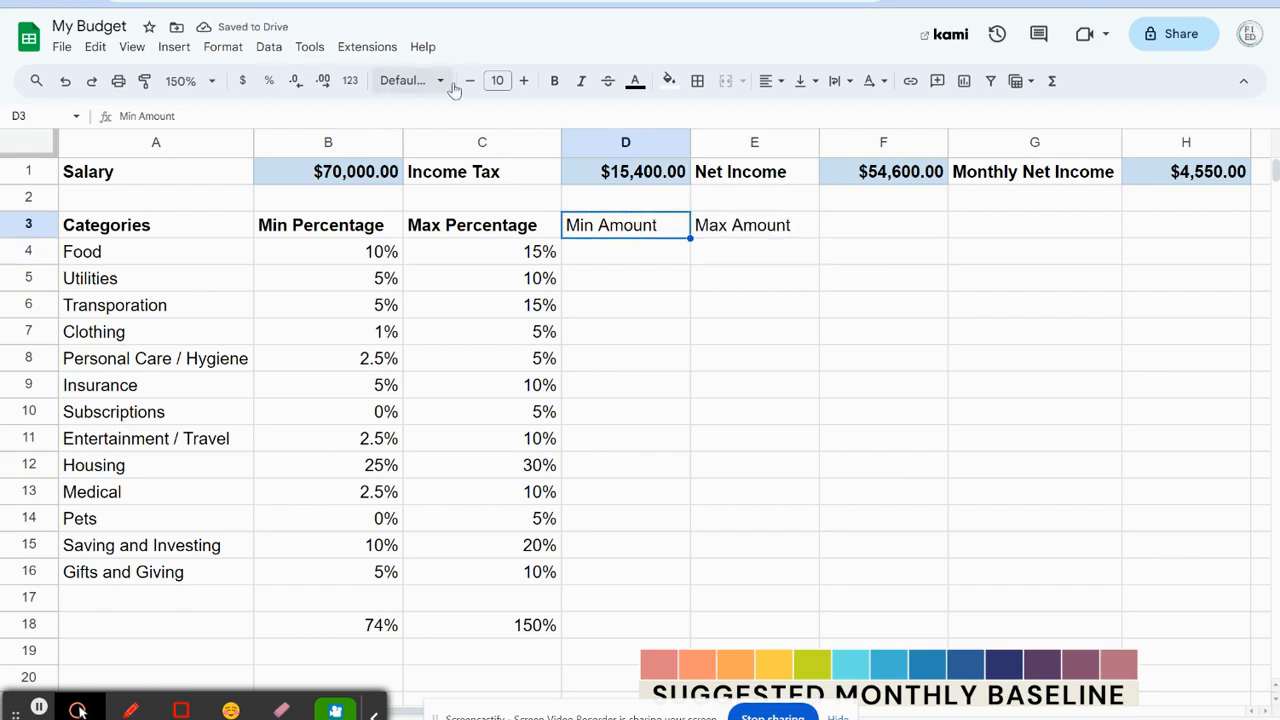
{"action": "left_click", "coordinate": [553, 82]}
{"action": "key", "text": "Right"}
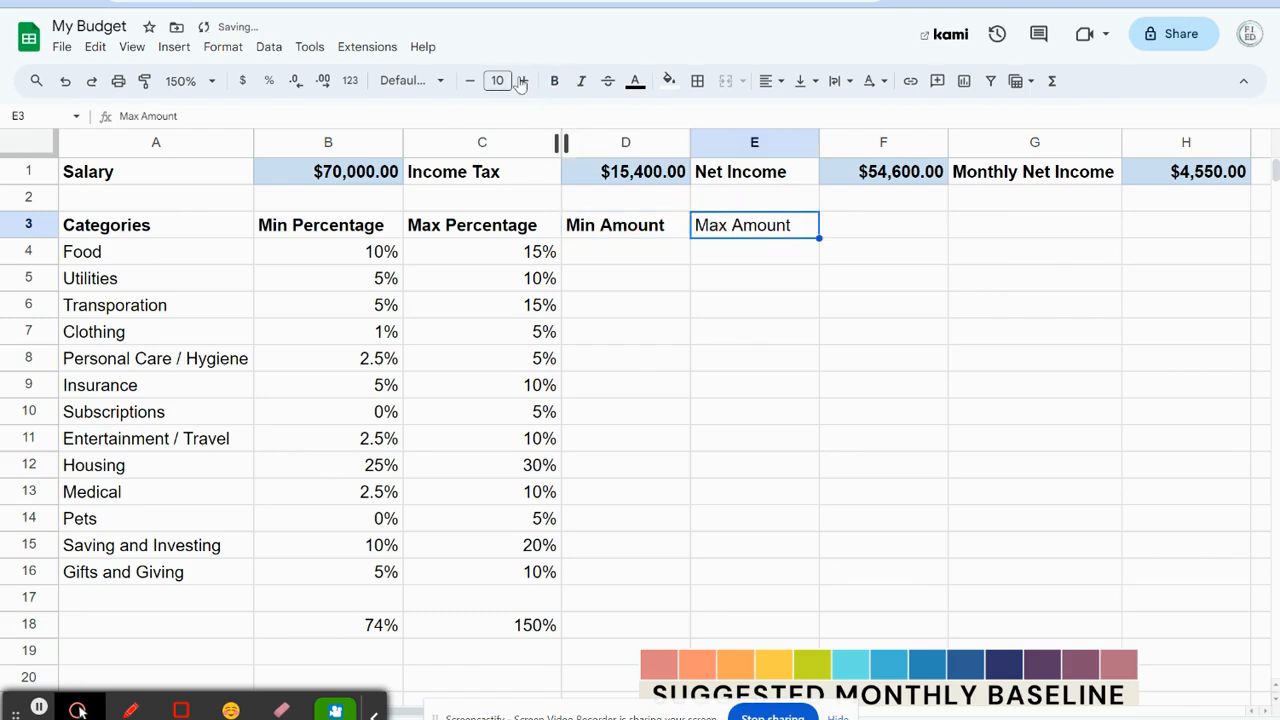
{"action": "left_click", "coordinate": [553, 81]}
{"action": "left_click", "coordinate": [686, 282]}
- Calculate the minimum Food amount in D4 with the formula =H1*B4
{"action": "left_click", "coordinate": [655, 254]}
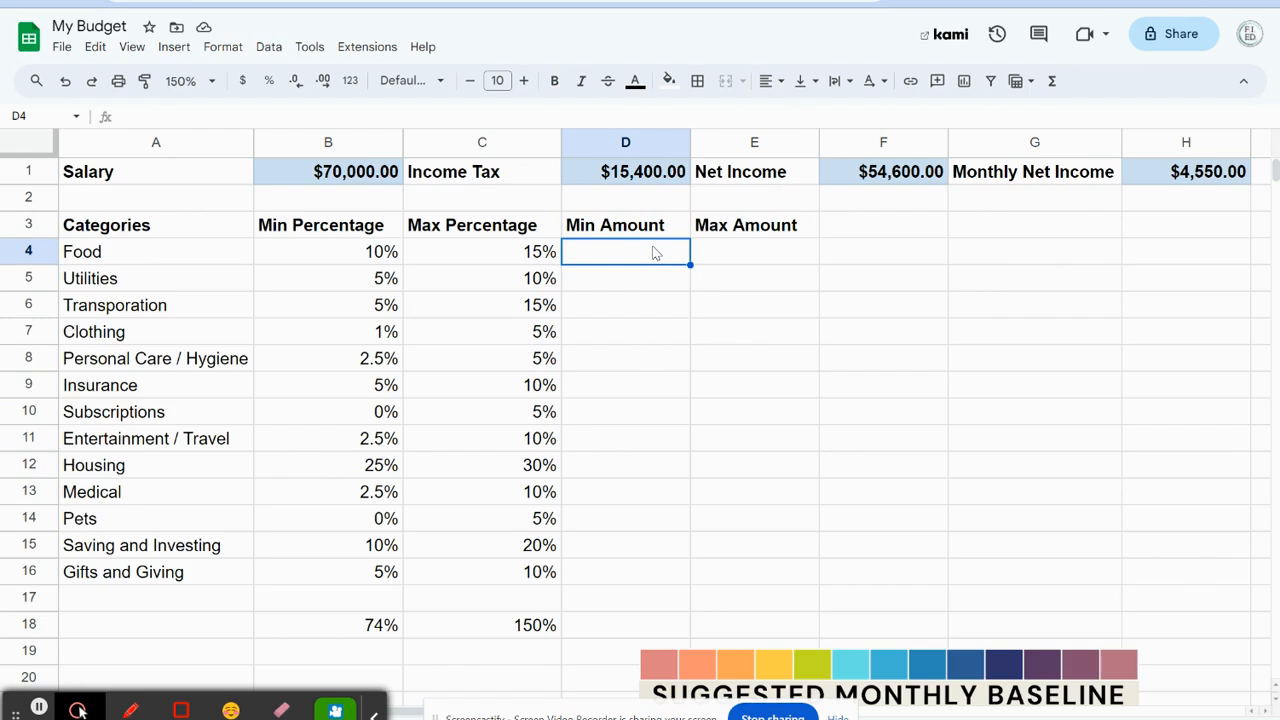
{"action": "type", "text": "="}
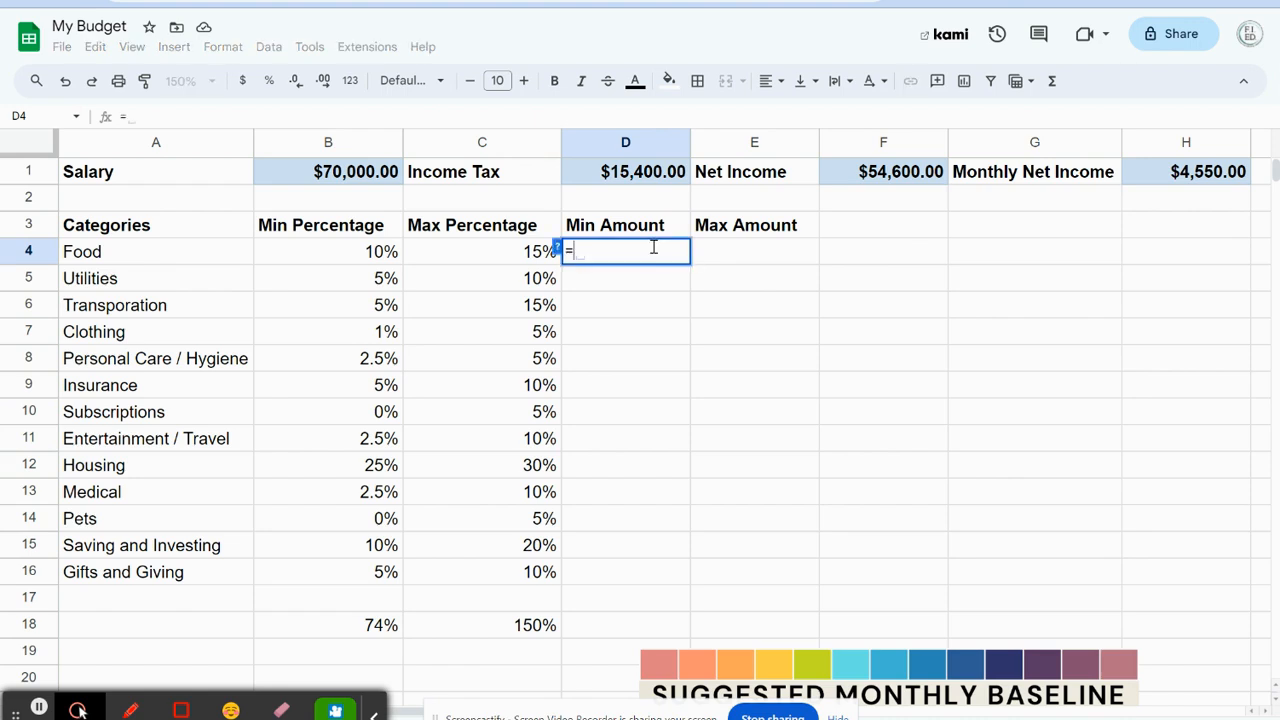
{"action": "left_click", "coordinate": [1170, 178]}
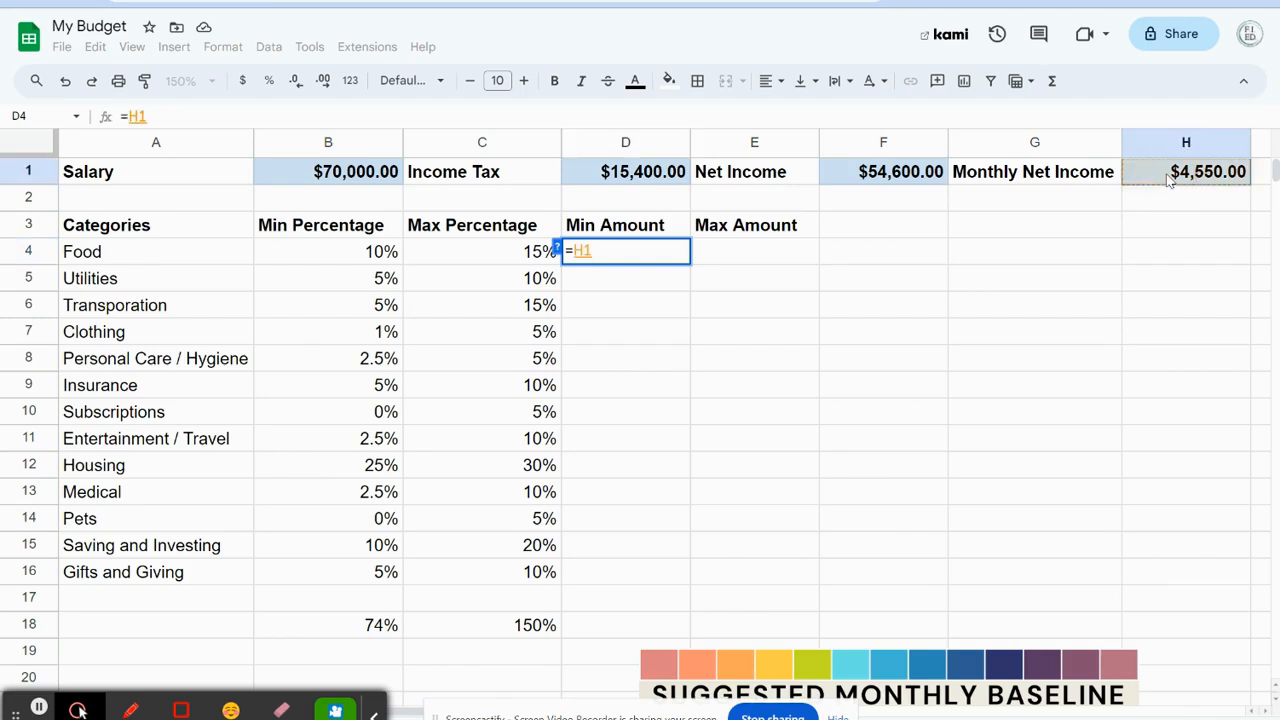
{"action": "type", "text": "*"}
{"action": "left_click", "coordinate": [330, 256]}
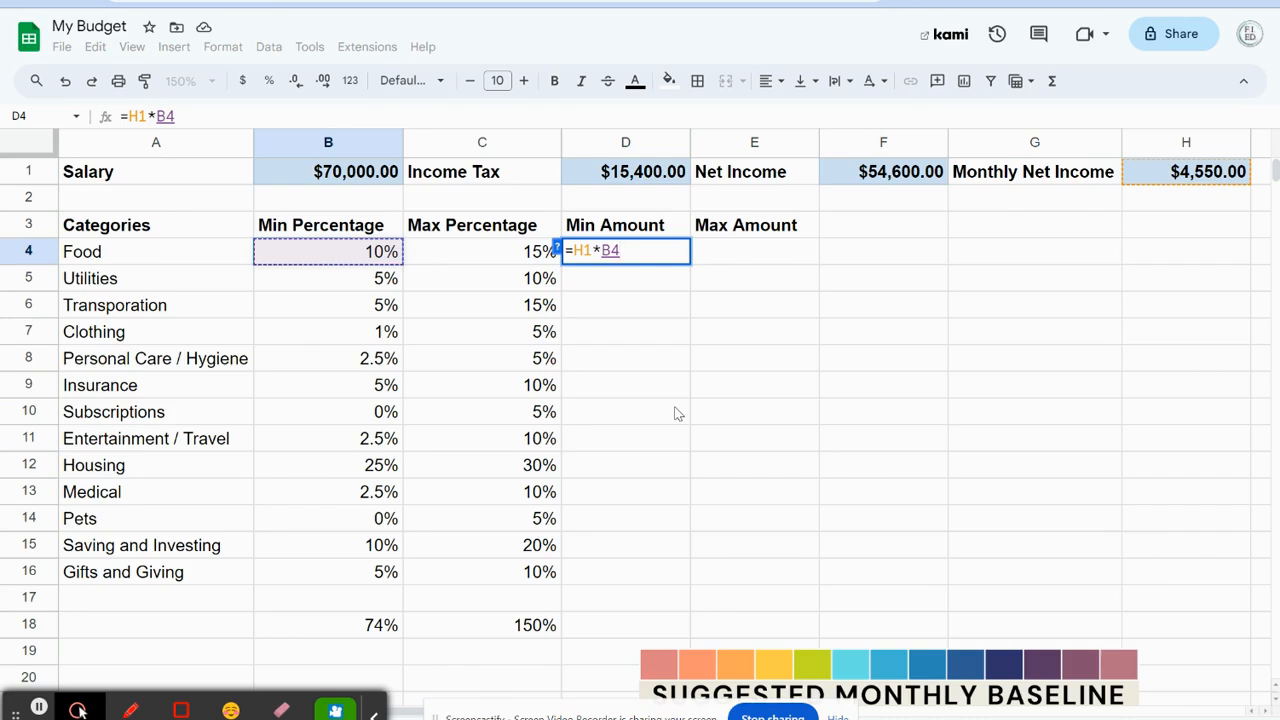
{"action": "key", "text": "Return"}
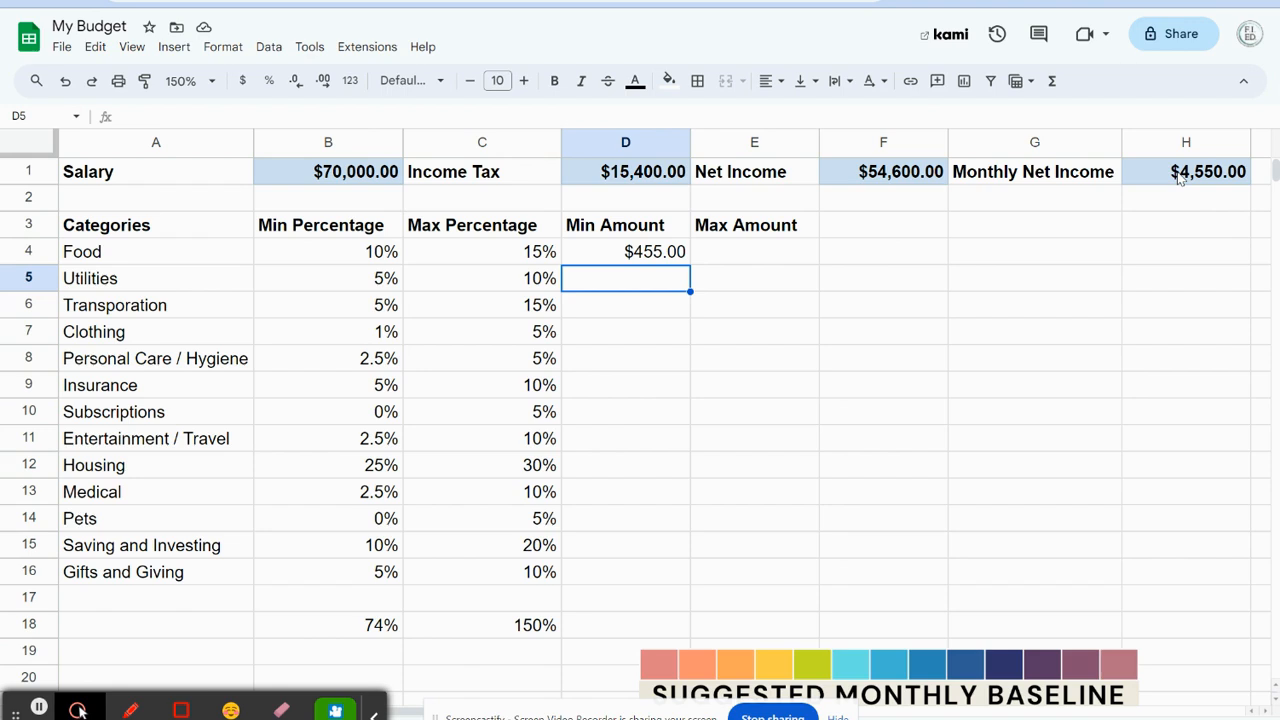
- Make the monthly net income reference in D4 absolute so the formula reads =$H$1*B4
{"action": "left_click", "coordinate": [642, 257]}
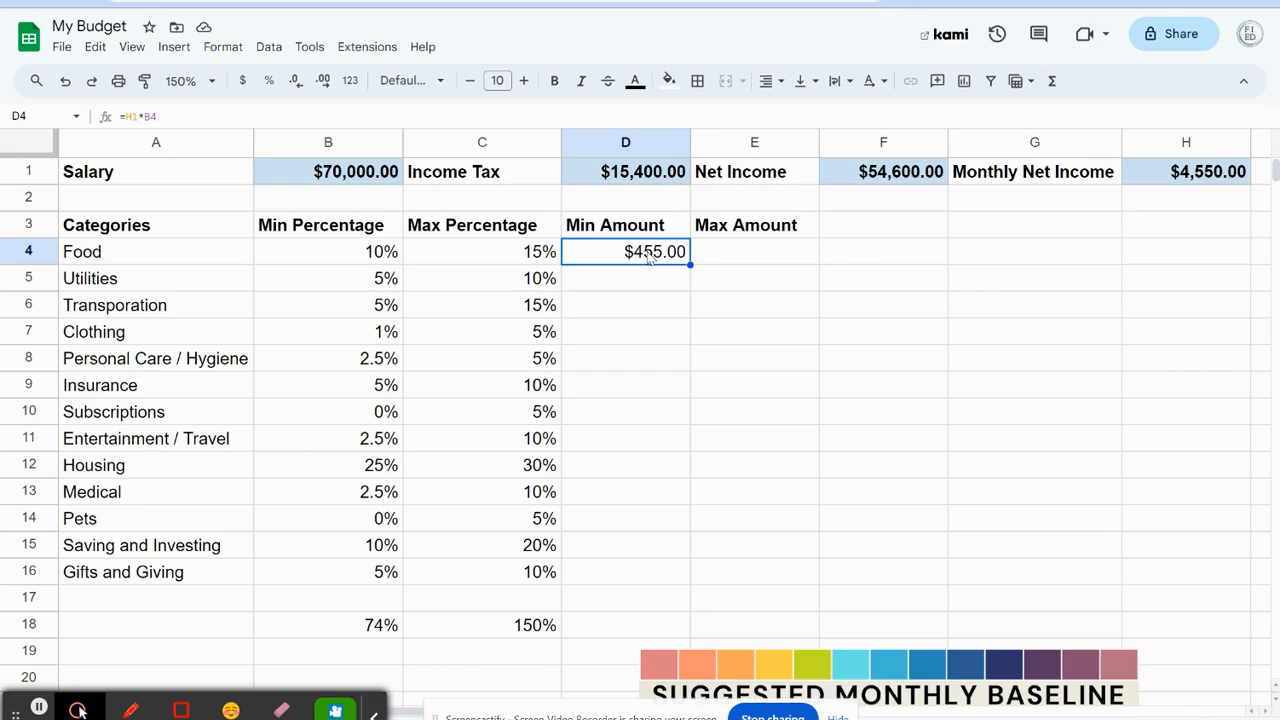
{"action": "left_click", "coordinate": [172, 116]}
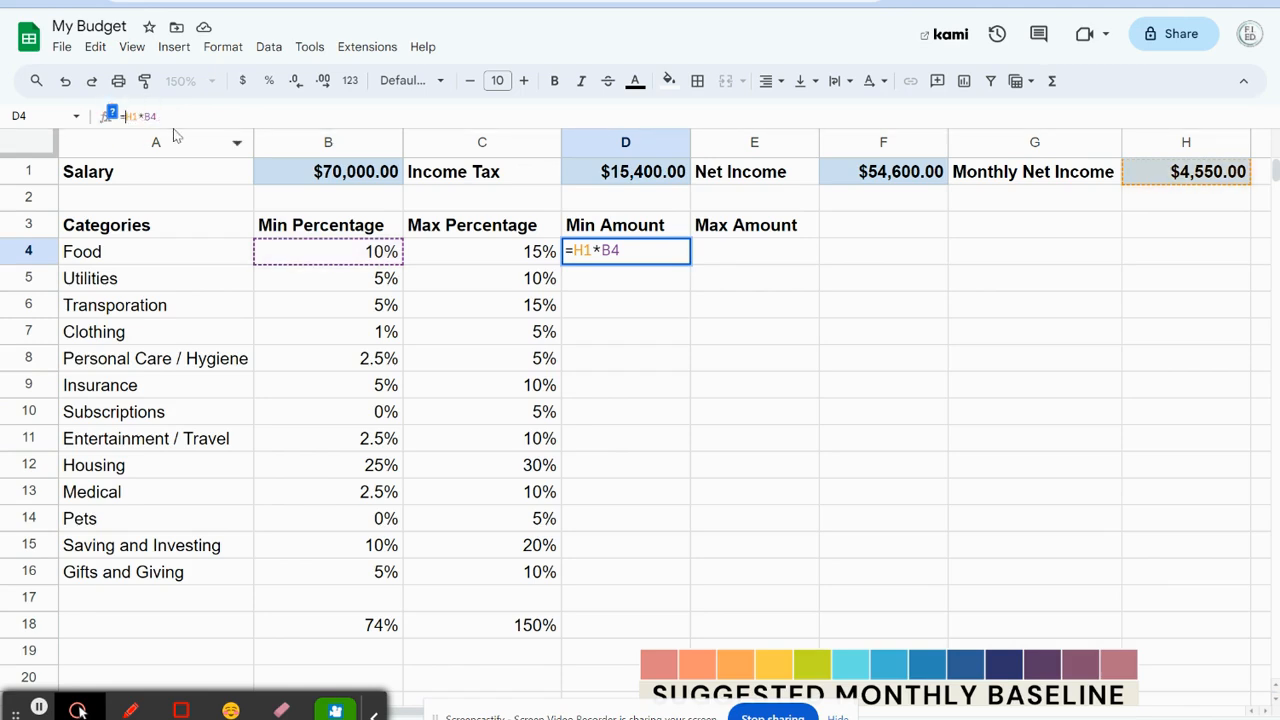
{"action": "type", "text": "$H$"}
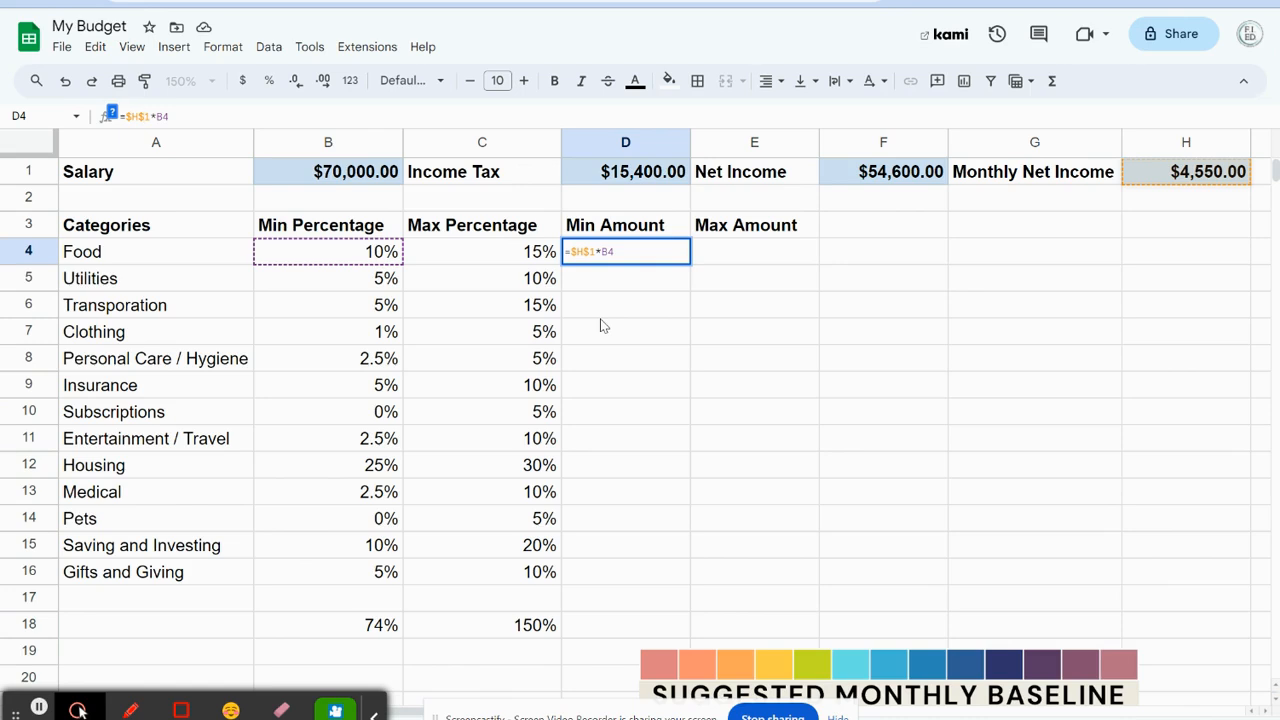
{"action": "key", "text": "Return"}
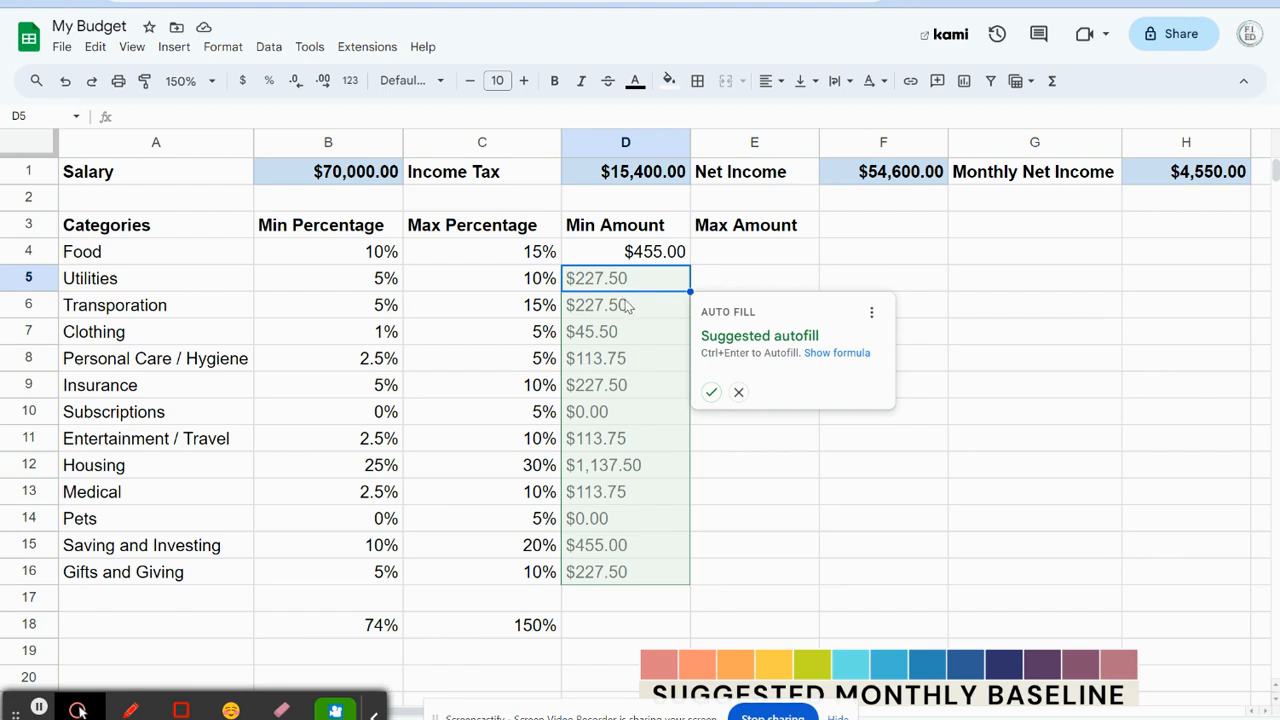
- Examine the minimum percentages of the categories in column B that the Min Amount formula has to multiply
{"action": "left_click", "coordinate": [350, 282]}
{"action": "left_click", "coordinate": [354, 305]}
{"action": "left_click", "coordinate": [355, 331]}
{"action": "left_click", "coordinate": [352, 358]}
{"action": "left_click", "coordinate": [350, 385]}
{"action": "left_click", "coordinate": [352, 411]}
{"action": "left_click", "coordinate": [350, 438]}
{"action": "left_click", "coordinate": [353, 491]}
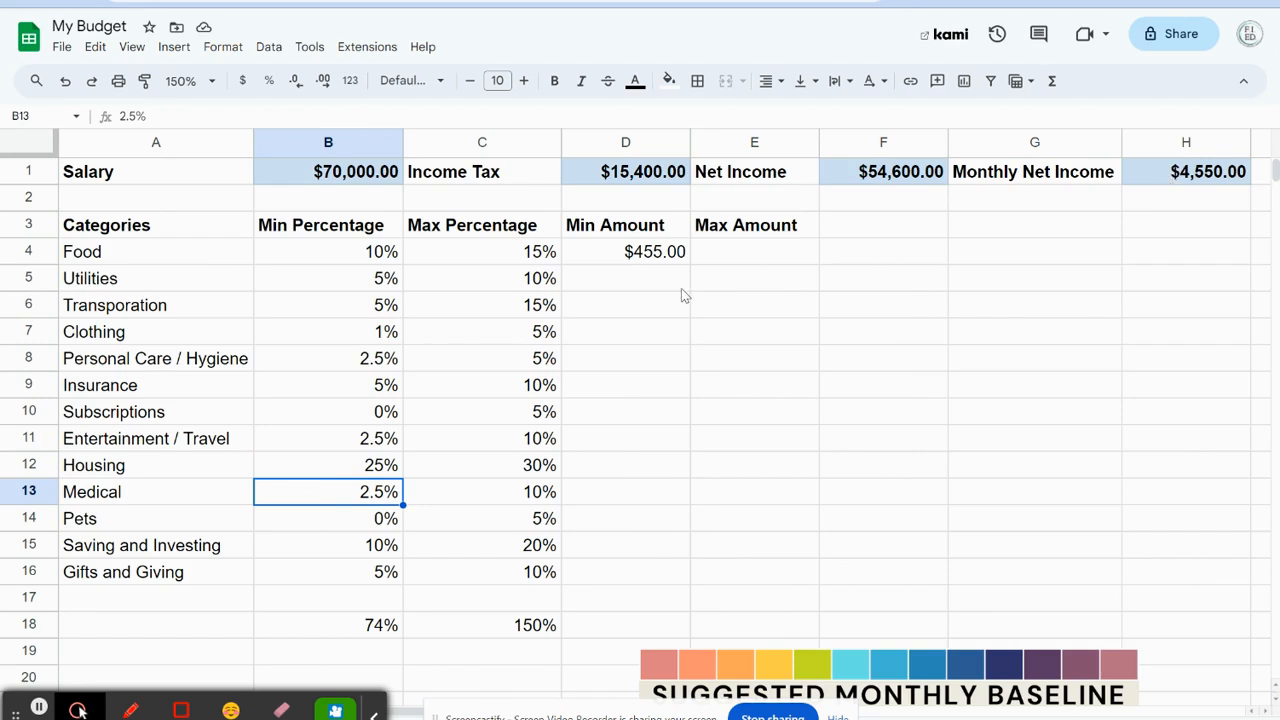
- Fill the D4 formula down through D16 and check the copied formula for Utilities in D5
{"action": "left_click", "coordinate": [634, 262]}
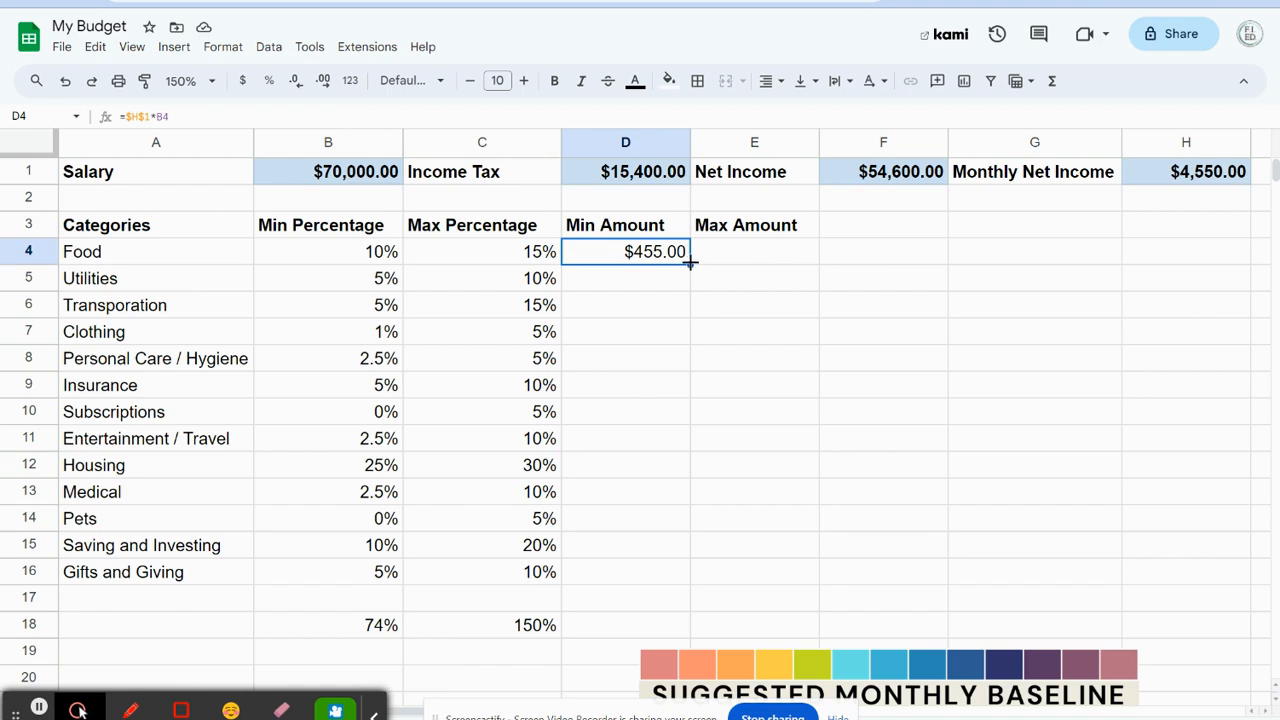
{"action": "left_click_drag", "start_coordinate": [690, 262], "coordinate": [674, 571]}
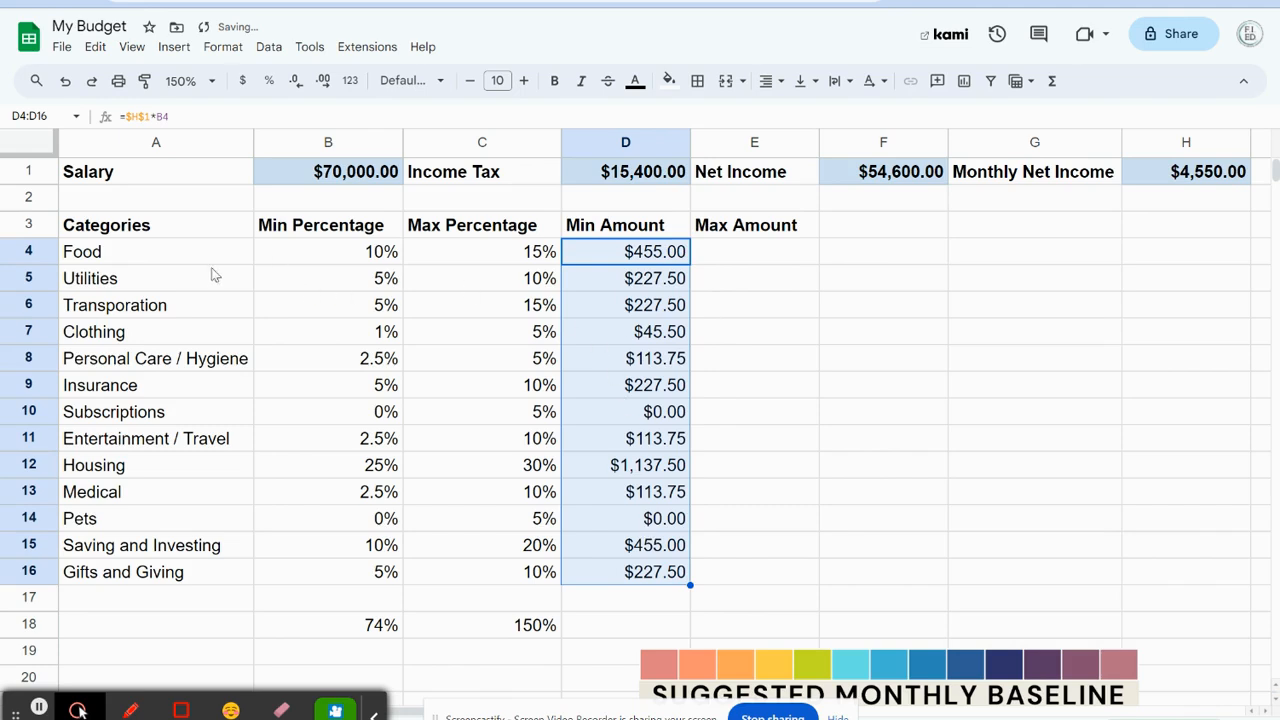
{"action": "left_click", "coordinate": [380, 287]}
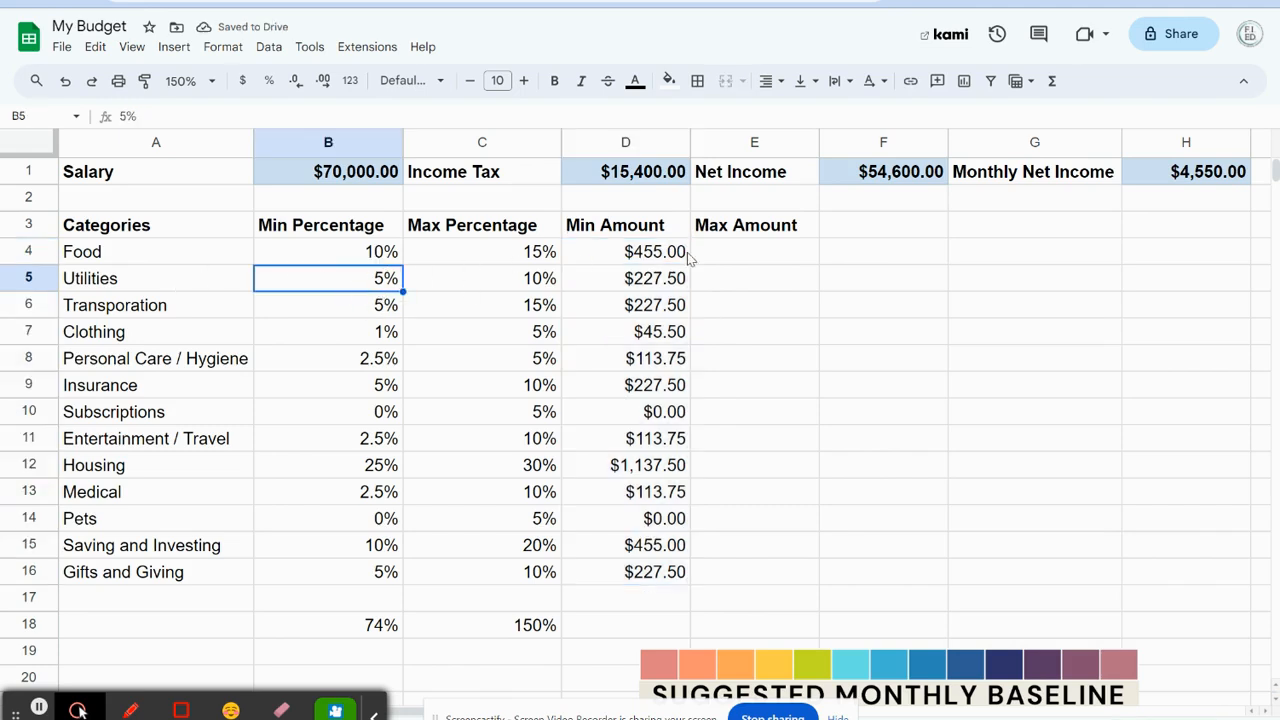
{"action": "left_click", "coordinate": [665, 282]}
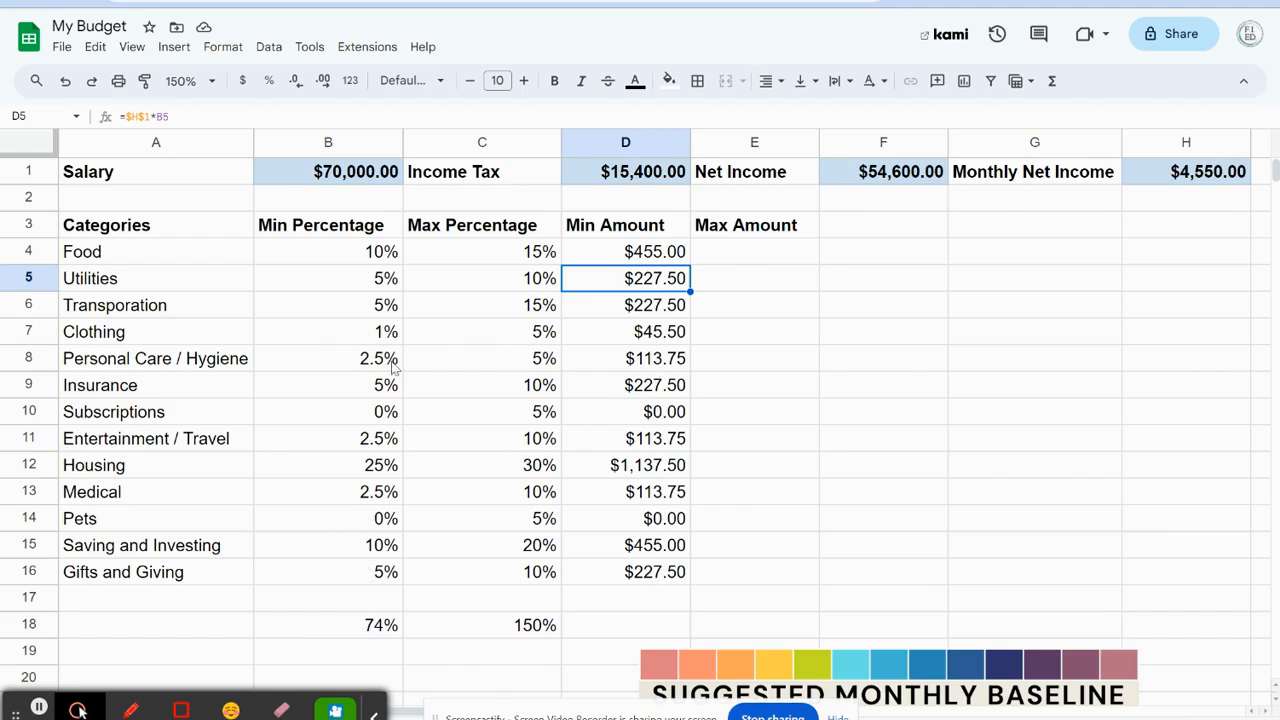
{"action": "left_click", "coordinate": [766, 550]}
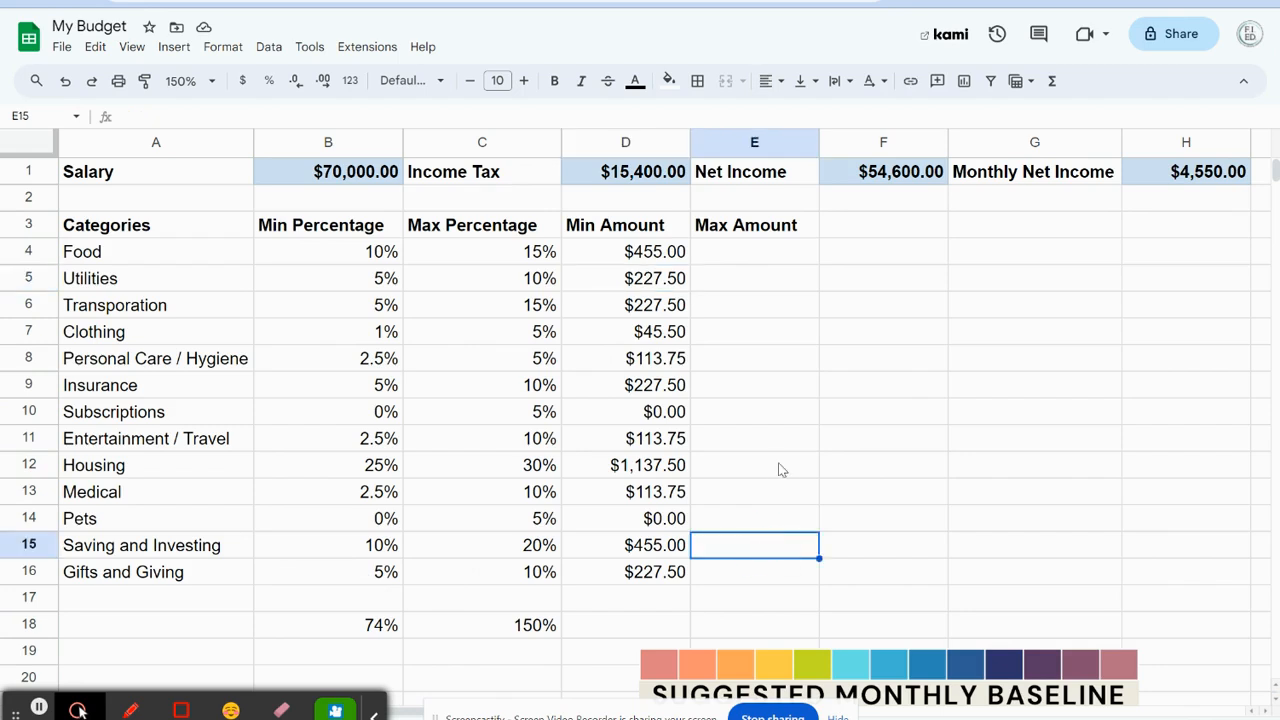
- Fill the D4 formula across into E4 for the maximum Food amount and check the cells it refers to
{"action": "left_click", "coordinate": [742, 258]}
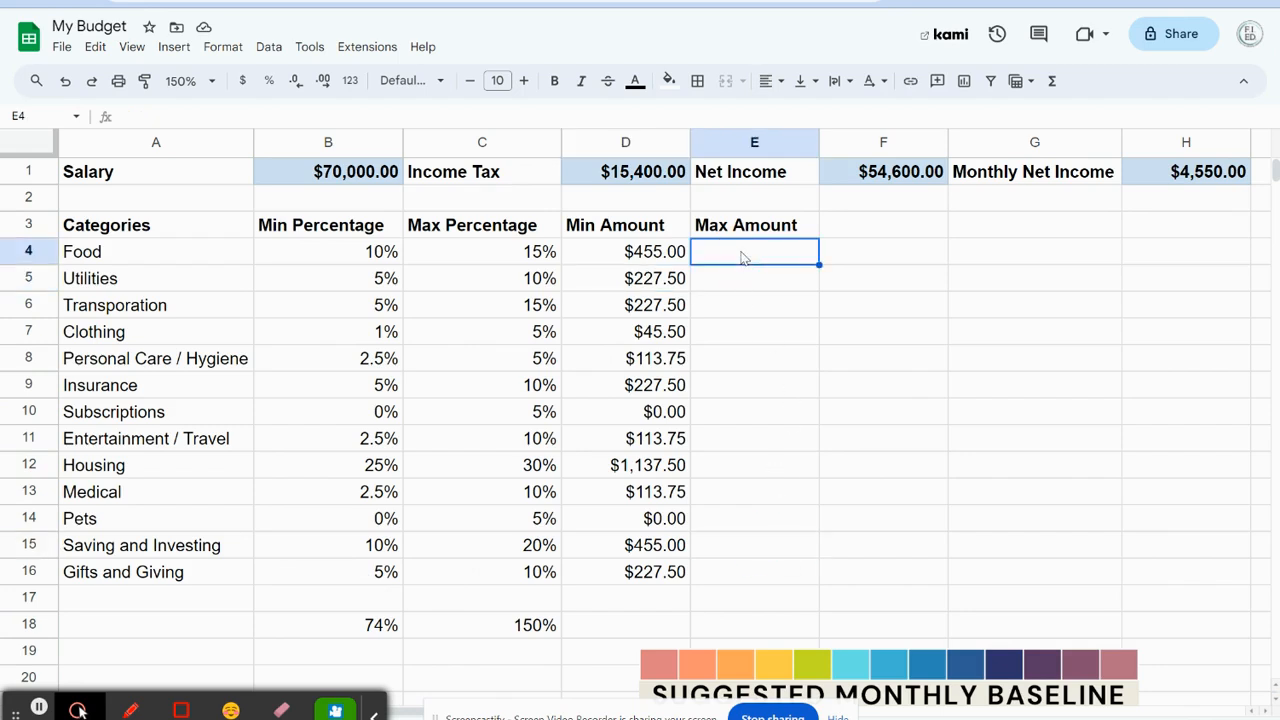
{"action": "left_click", "coordinate": [676, 262]}
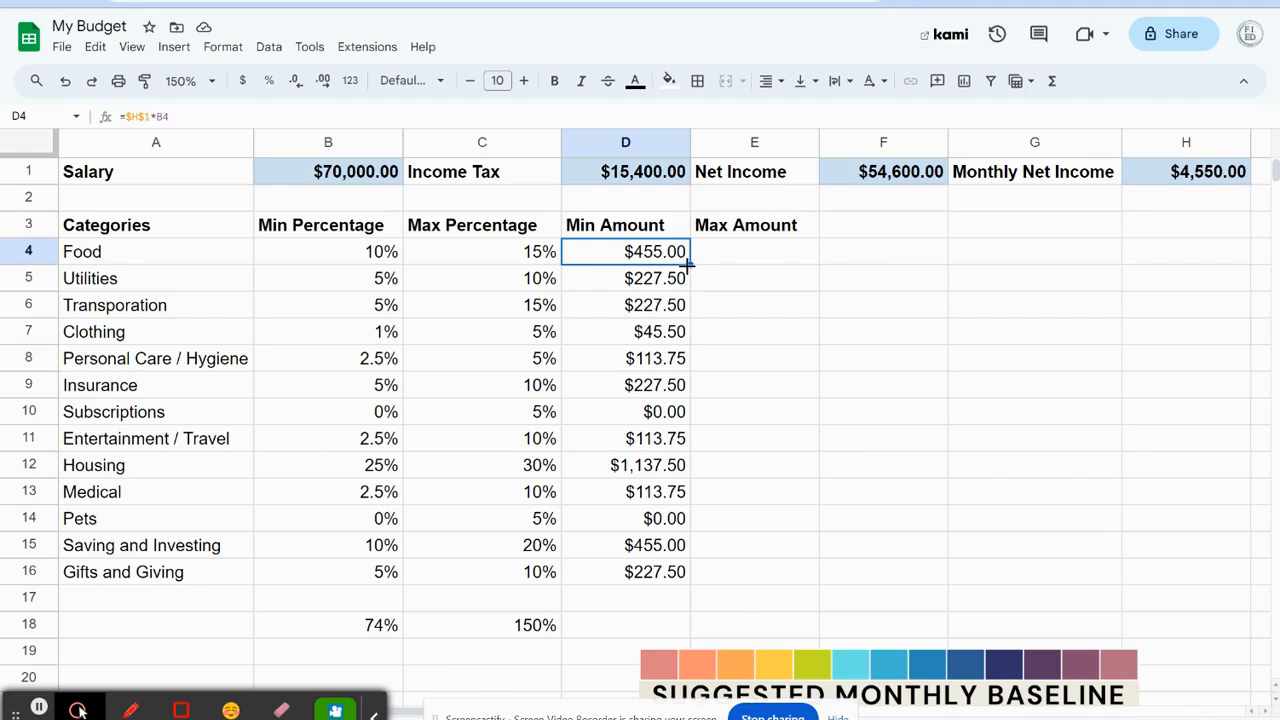
{"action": "left_click_drag", "start_coordinate": [688, 262], "coordinate": [730, 264]}
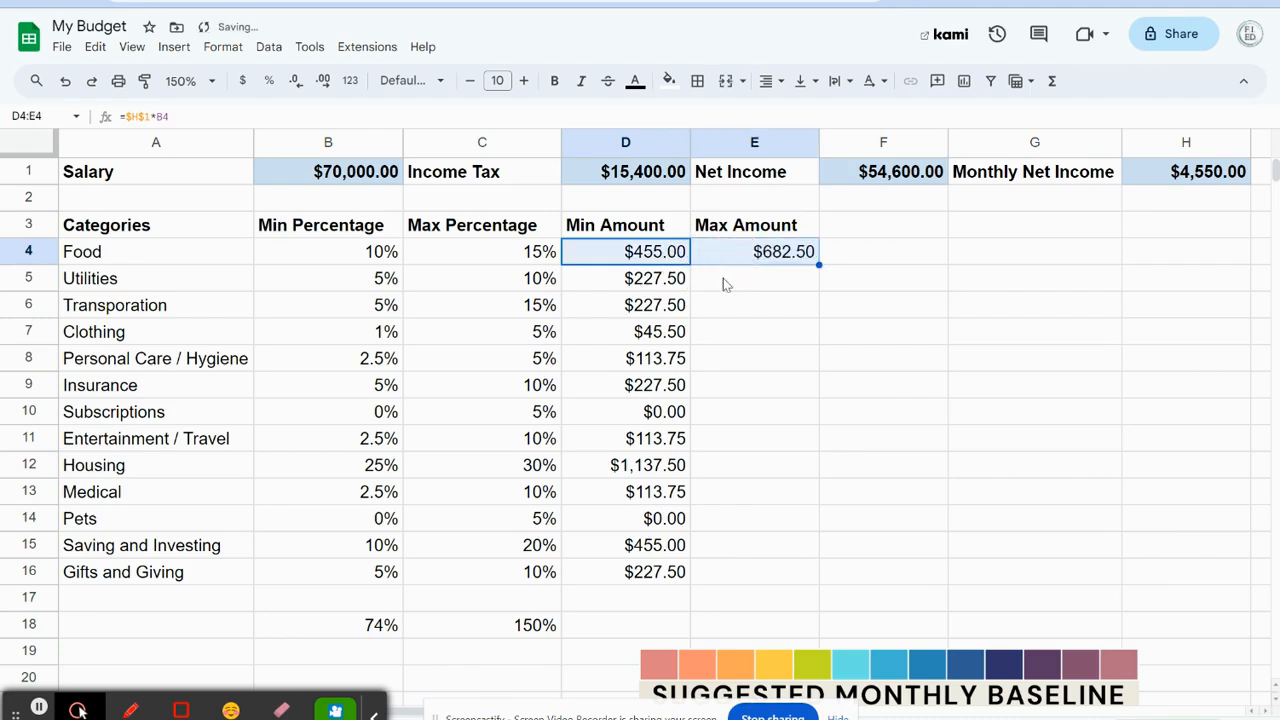
{"action": "left_click", "coordinate": [726, 284]}
{"action": "left_click", "coordinate": [737, 254]}
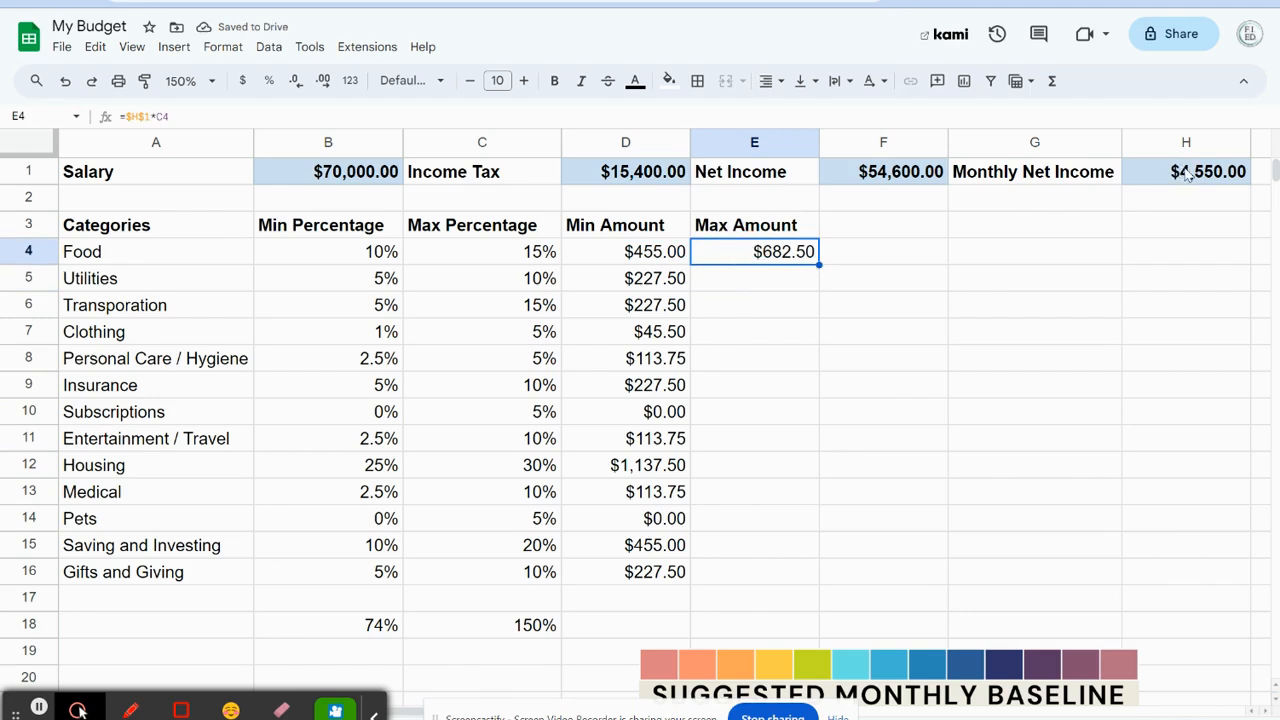
{"action": "left_click", "coordinate": [464, 262]}
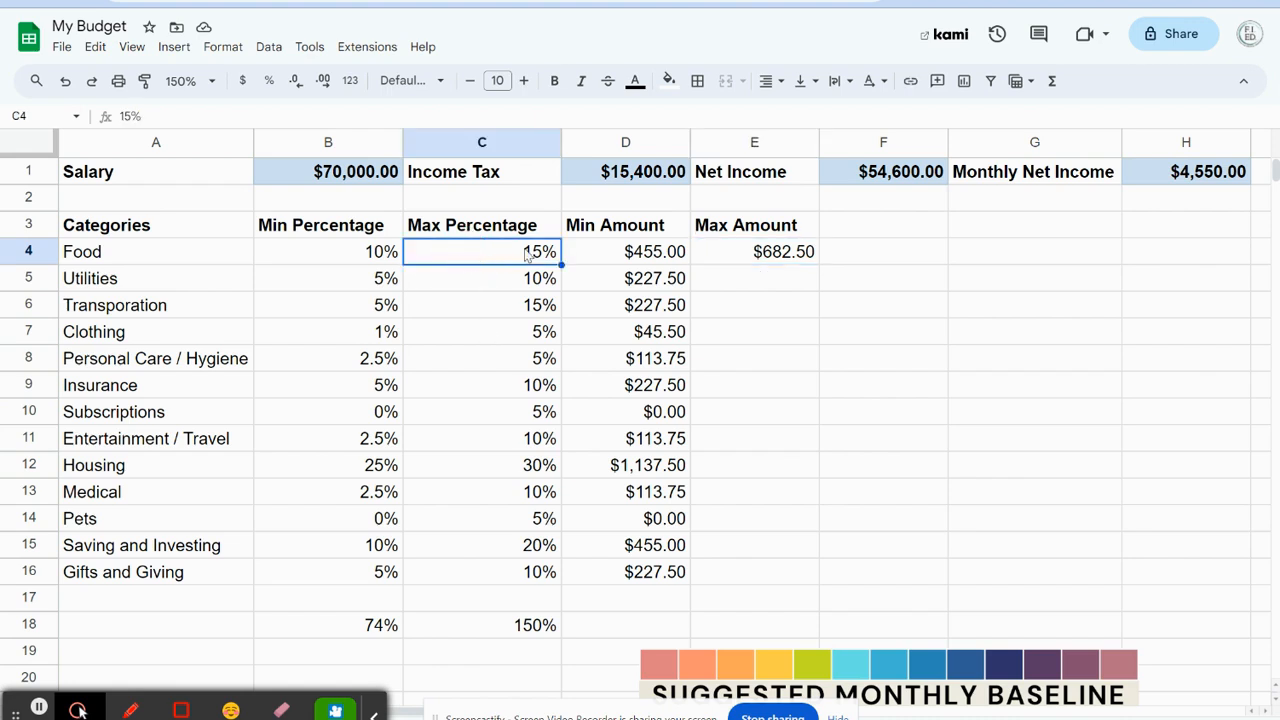
- Fill the Max Amount formula from E4 down through E16 and review the Food amounts in D4:E4
{"action": "left_click", "coordinate": [776, 258]}
{"action": "left_click_drag", "start_coordinate": [820, 262], "coordinate": [812, 586]}
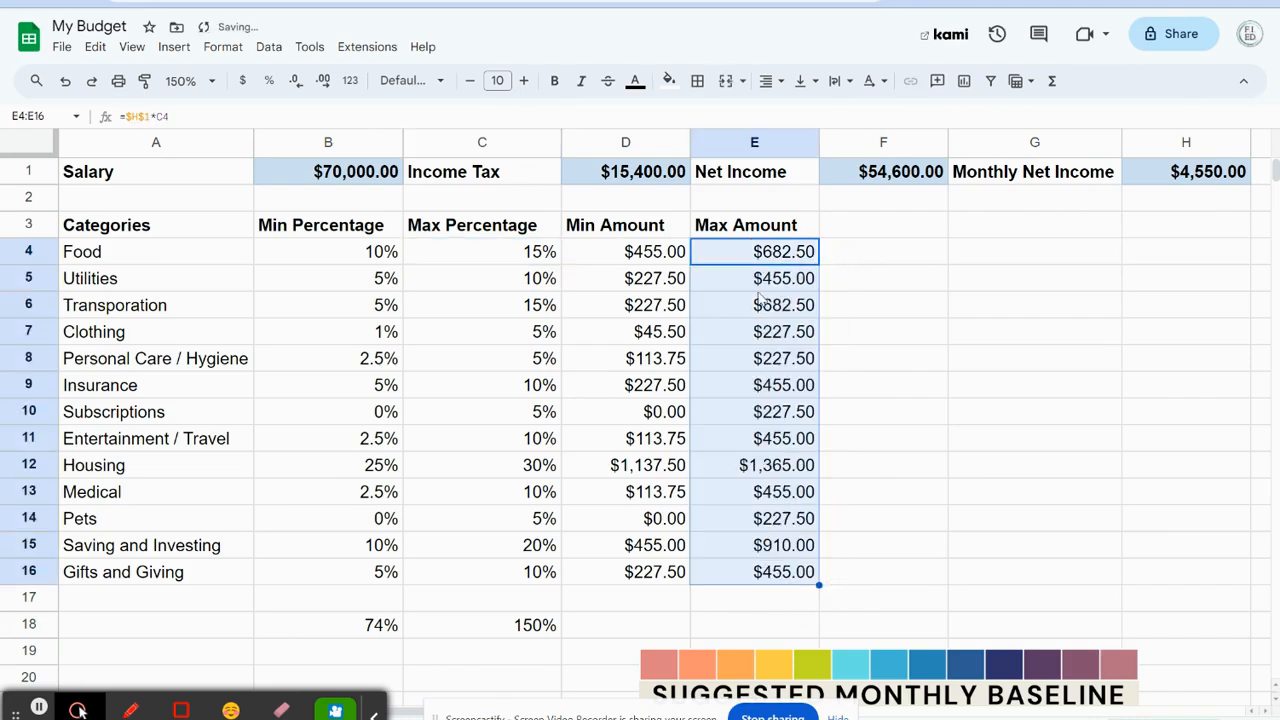
{"action": "left_click", "coordinate": [845, 332]}
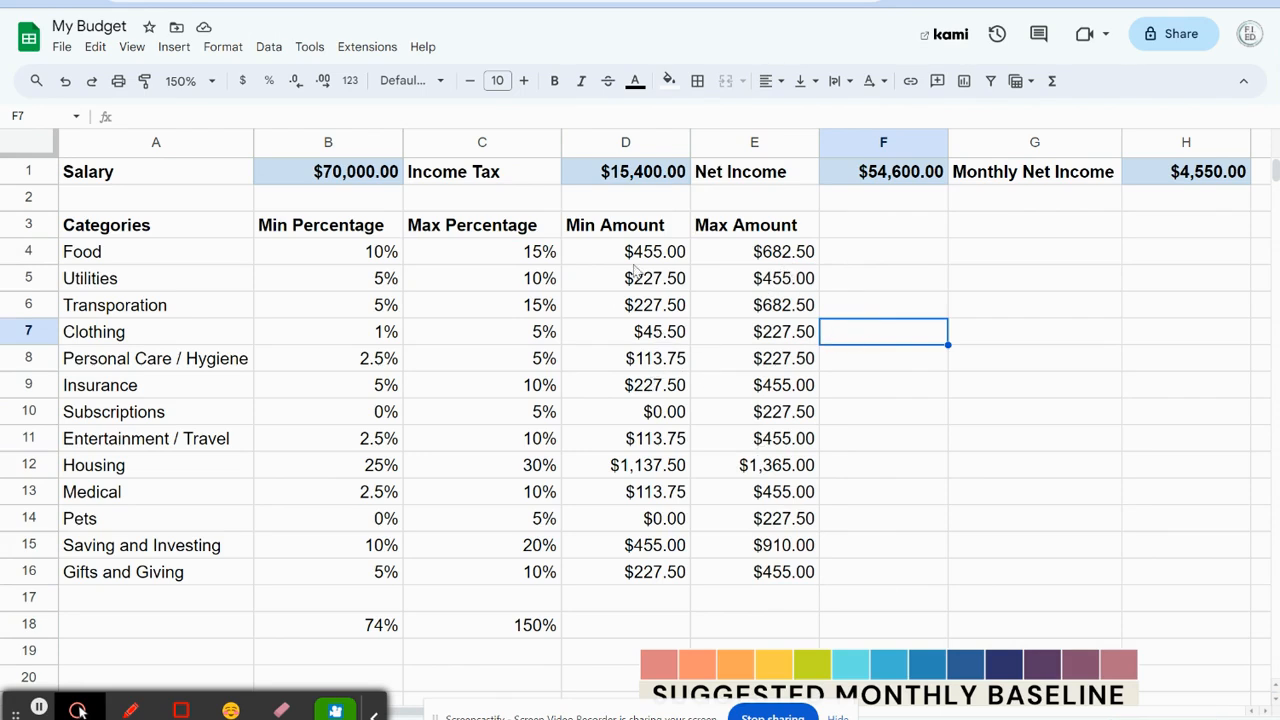
{"action": "left_click_drag", "start_coordinate": [620, 262], "coordinate": [788, 258]}
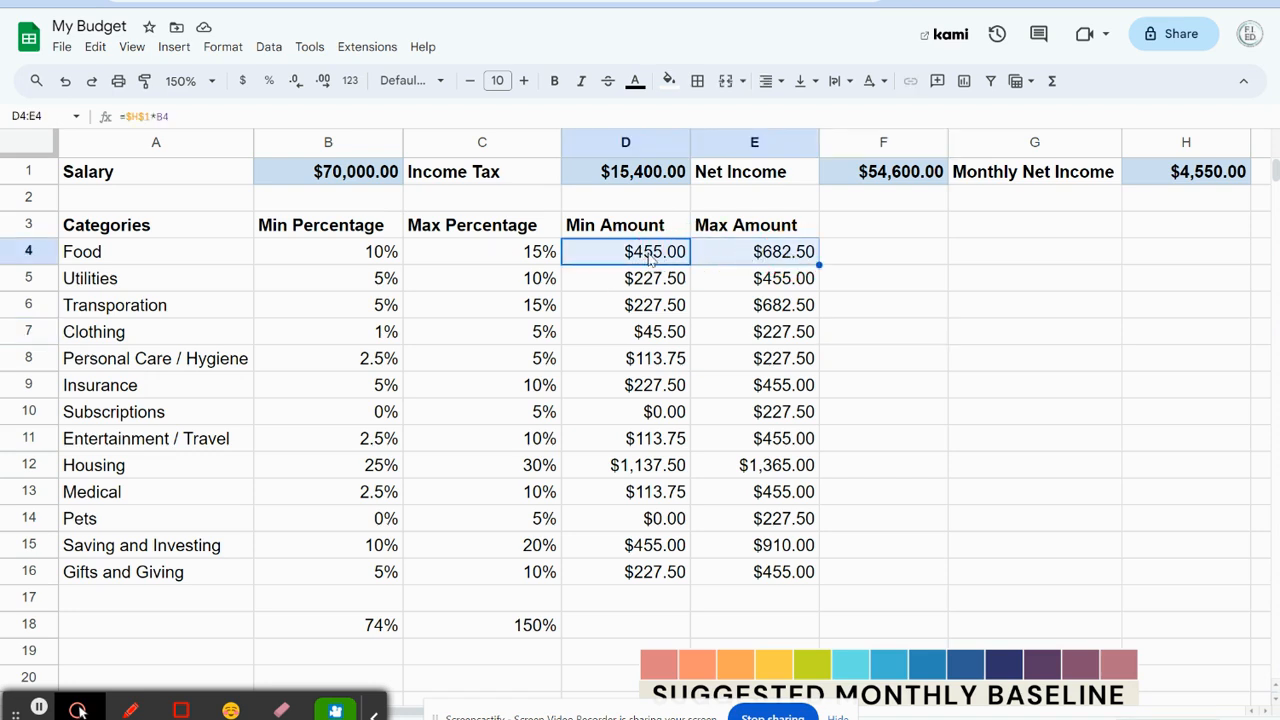
- Add the bold heading Budgeted Amount in F3 and widen column F to fit it
{"action": "left_click", "coordinate": [840, 257]}
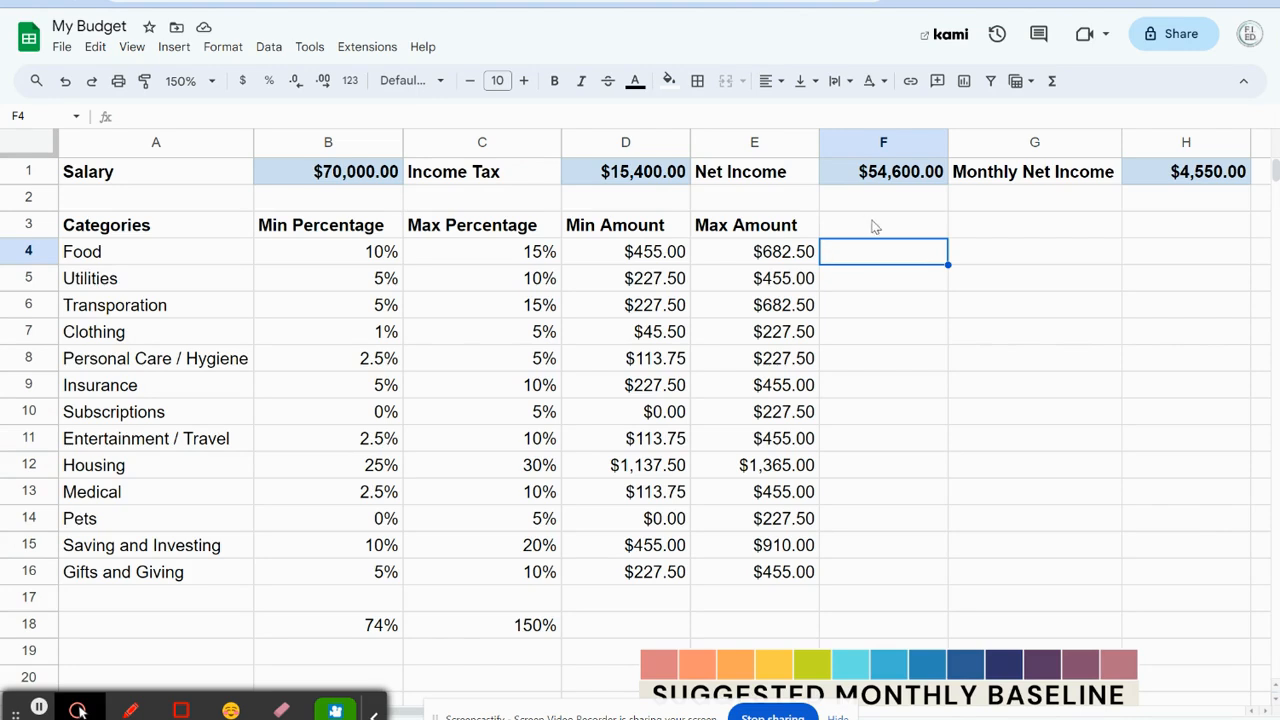
{"action": "left_click", "coordinate": [871, 225]}
{"action": "left_click", "coordinate": [980, 233]}
{"action": "left_click", "coordinate": [892, 226]}
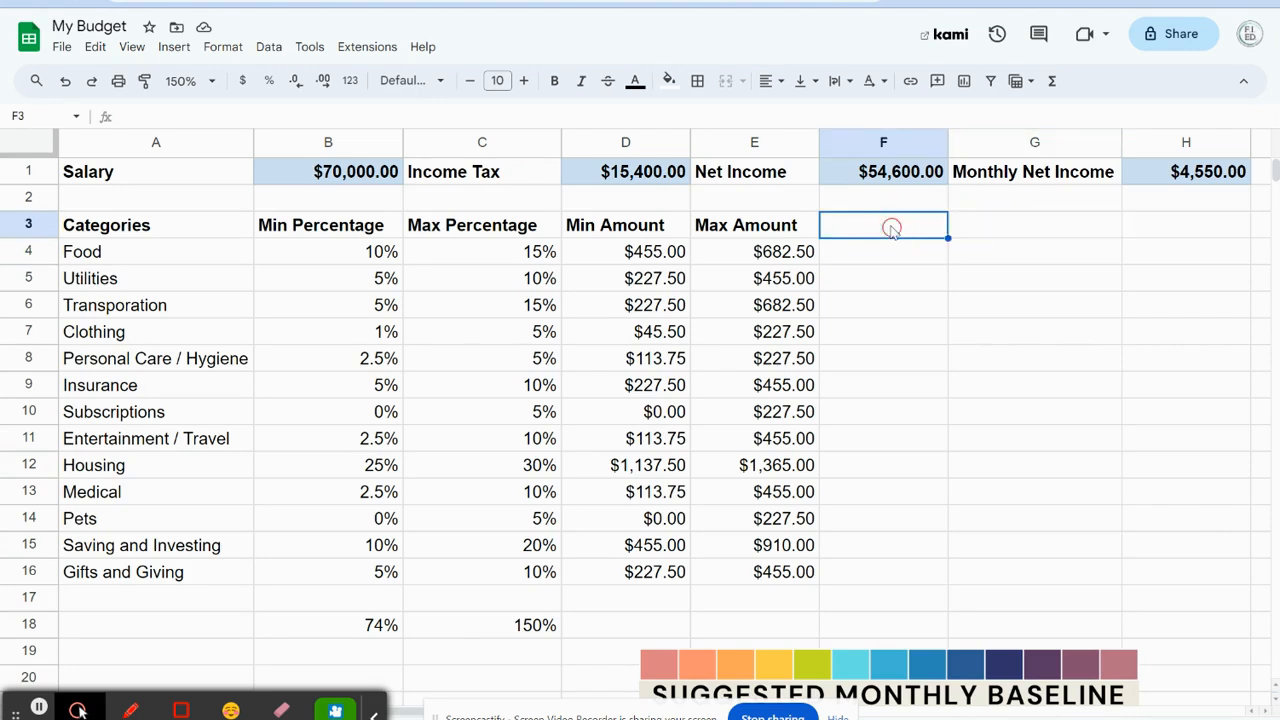
{"action": "type", "text": "Budgeted Amount"}
{"action": "left_click", "coordinate": [865, 250]}
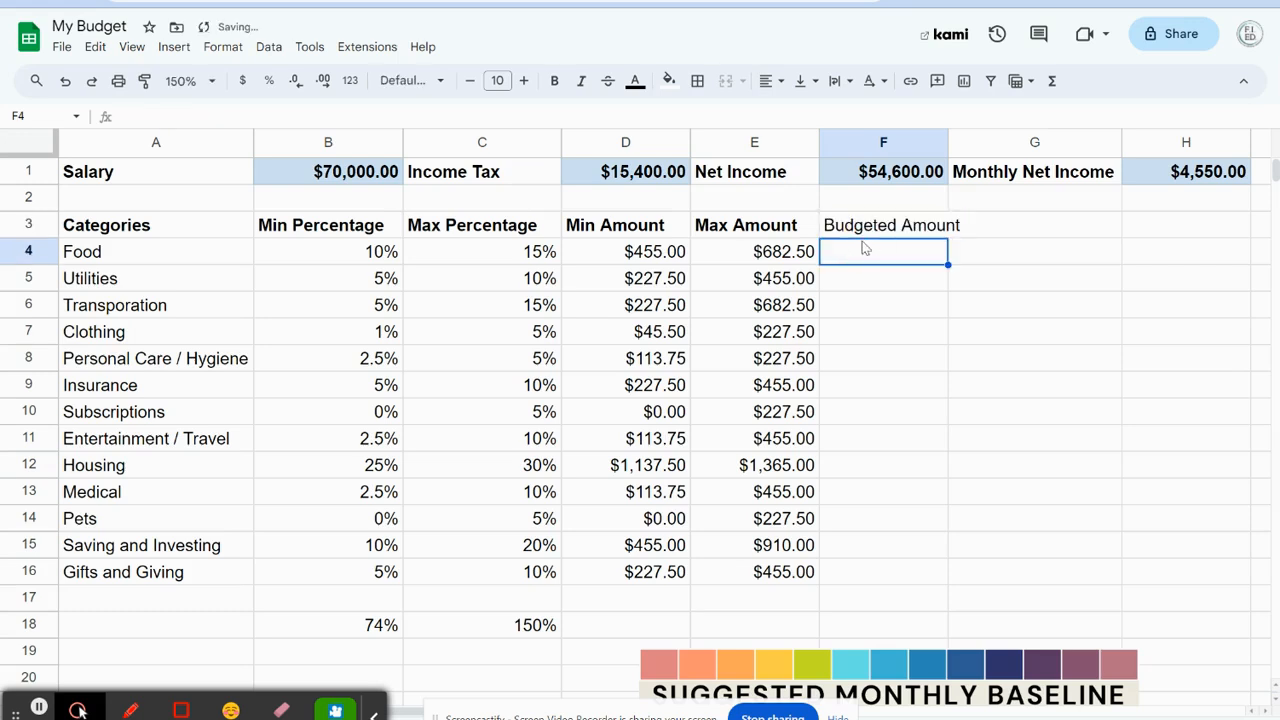
{"action": "left_click_drag", "start_coordinate": [948, 142], "coordinate": [983, 143]}
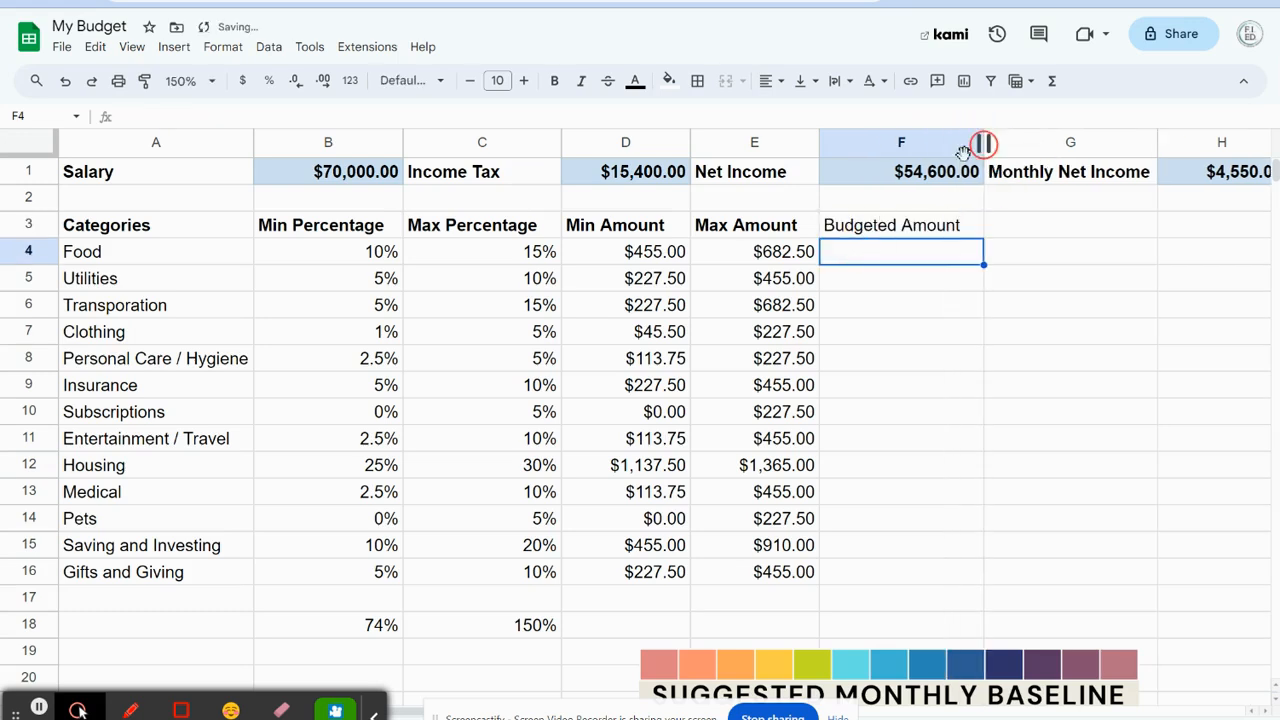
{"action": "left_click", "coordinate": [886, 223]}
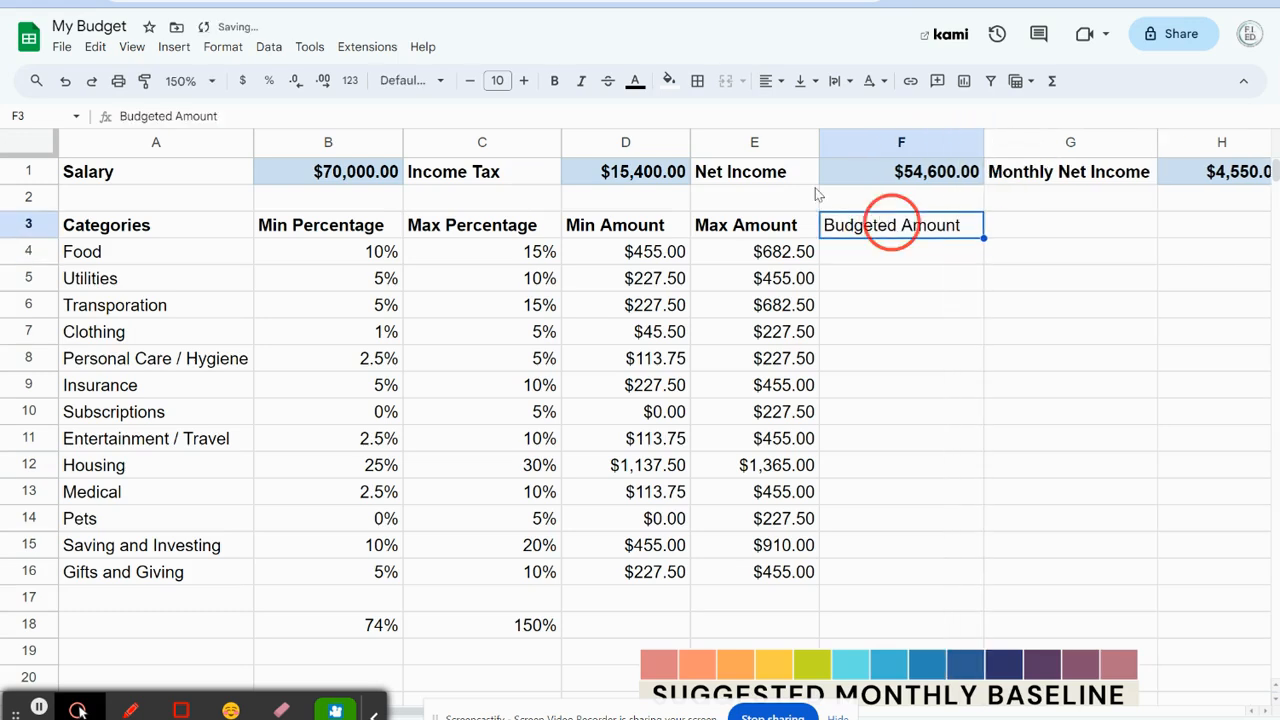
{"action": "left_click", "coordinate": [554, 80]}
- Add the bold heading Budgeted Percentage in G3
{"action": "left_click", "coordinate": [1037, 235]}
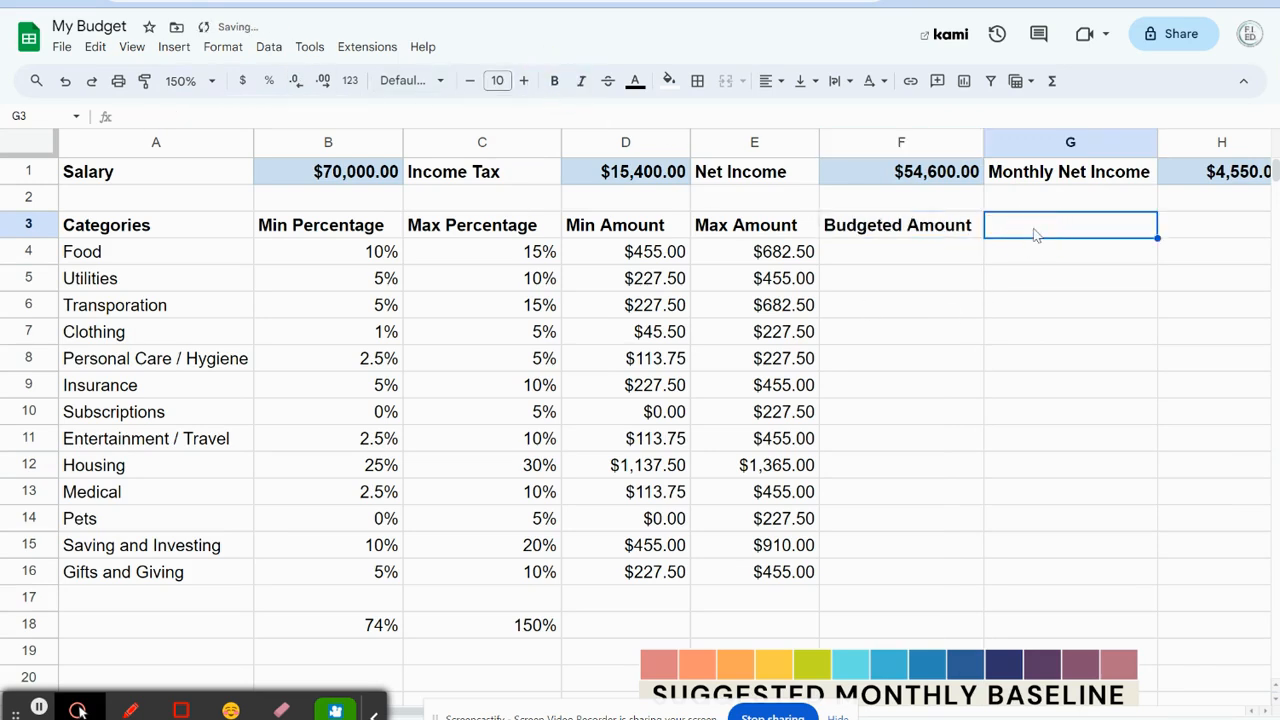
{"action": "type", "text": "Budg"}
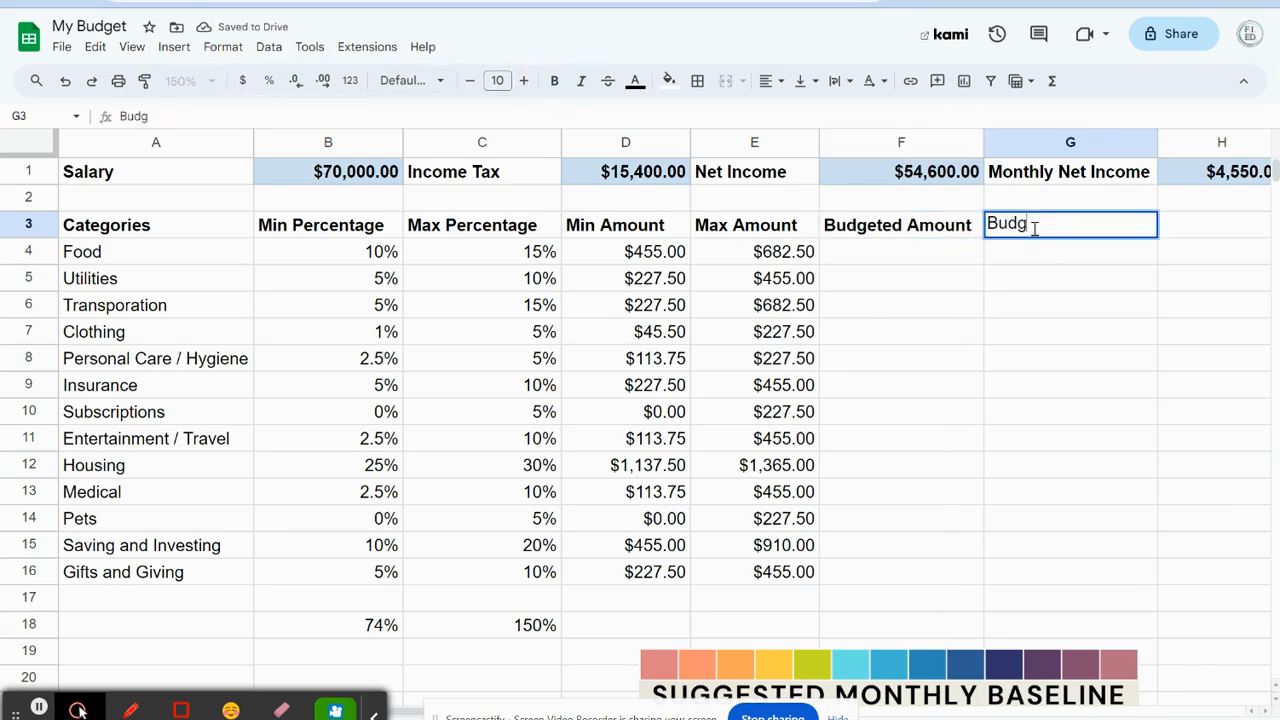
{"action": "type", "text": "eted Percent"}
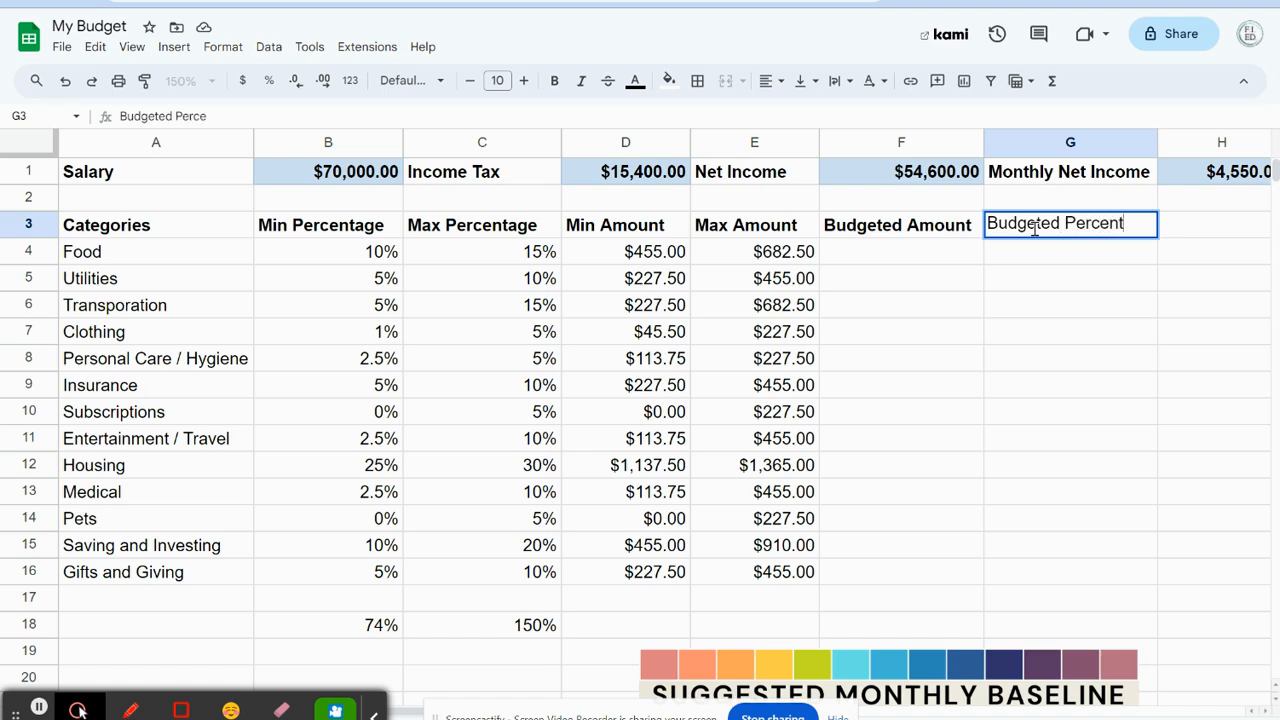
{"action": "type", "text": "age"}
{"action": "key", "text": "Return"}
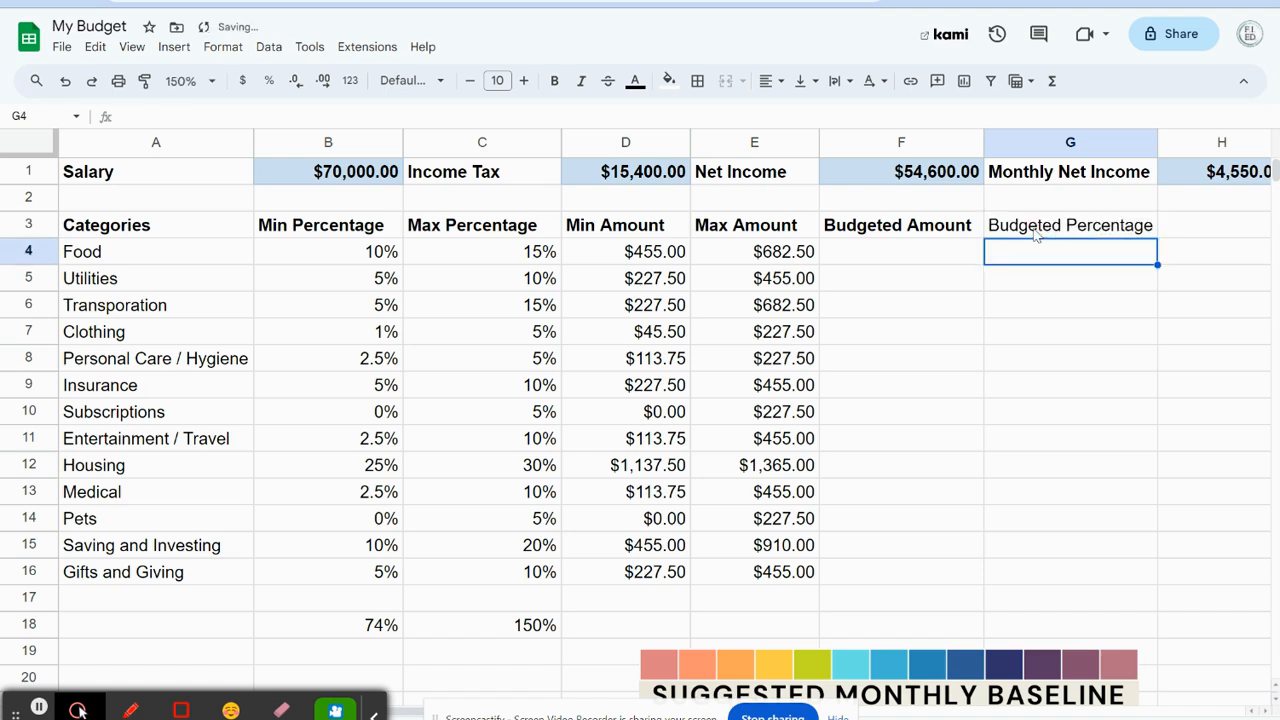
{"action": "left_click", "coordinate": [1036, 228]}
{"action": "left_click", "coordinate": [554, 80]}
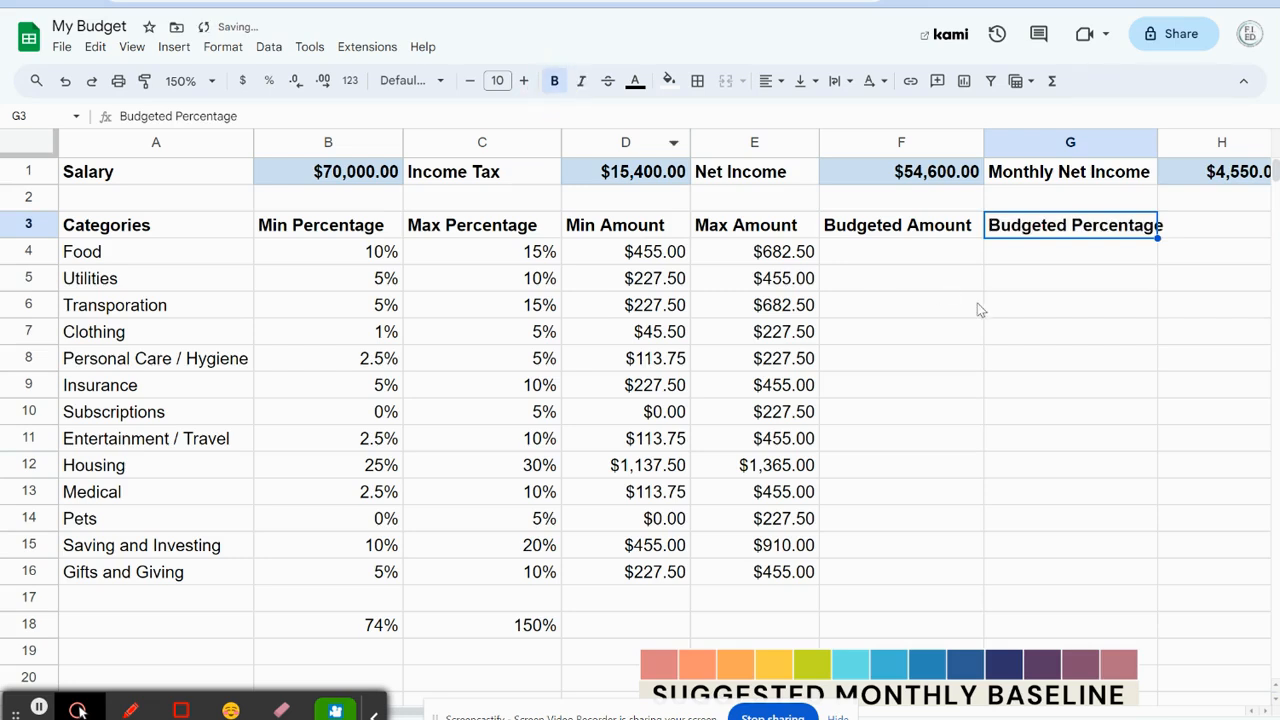
- Widen column G to fit its Budgeted Percentage heading
{"action": "left_click", "coordinate": [1032, 332]}
{"action": "left_click_drag", "start_coordinate": [1168, 134], "coordinate": [1172, 133]}
{"action": "left_click", "coordinate": [918, 306]}
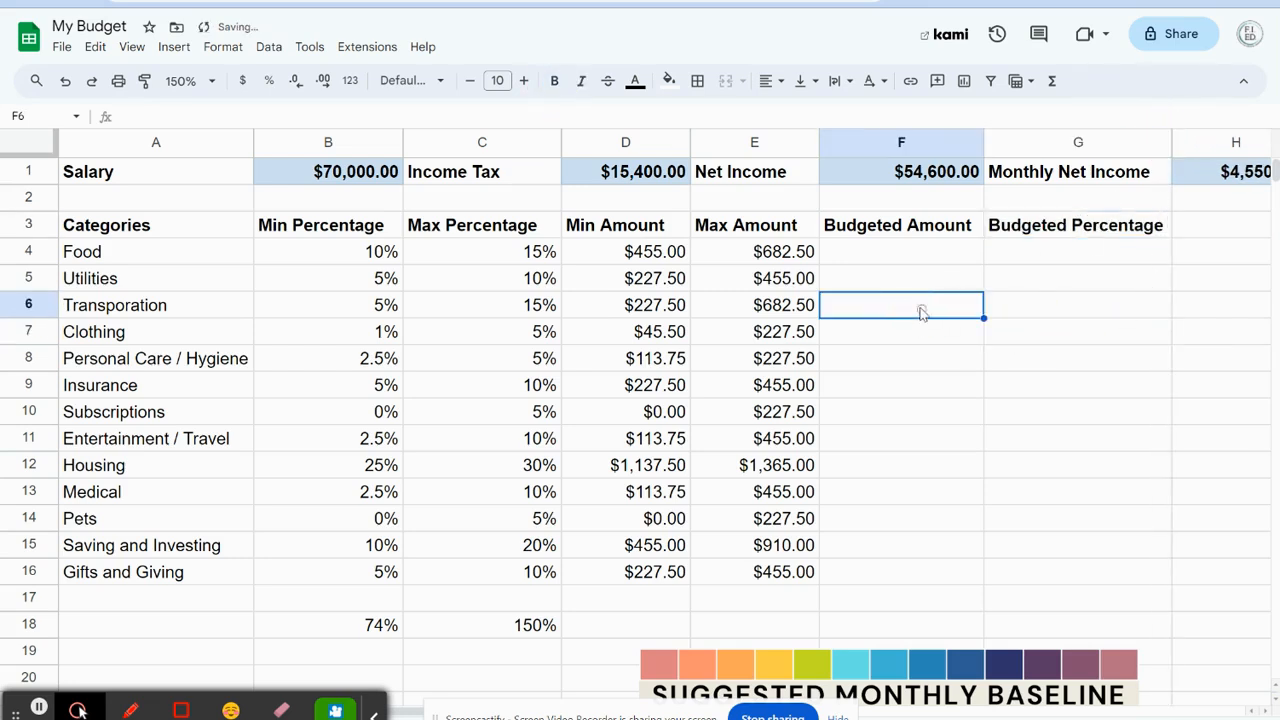
- Enter 500 as the Food Budgeted Amount in F4 and format F4:F16 as currency
{"action": "left_click", "coordinate": [898, 253]}
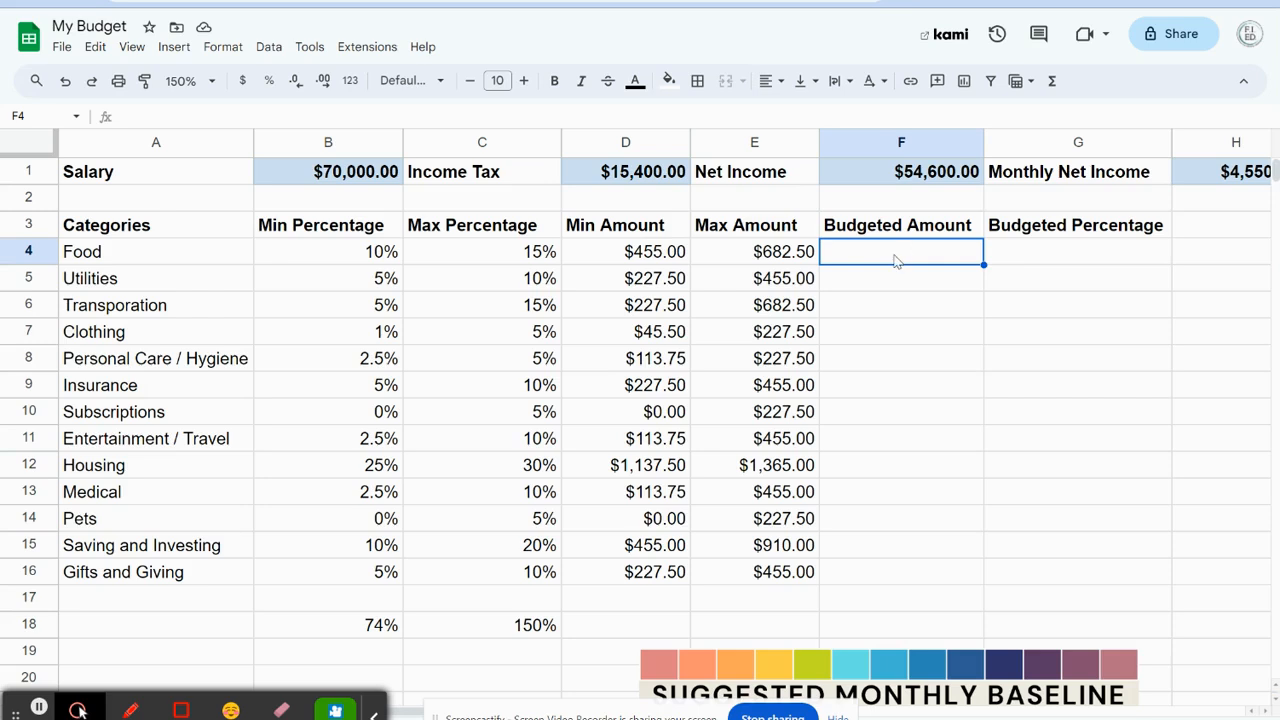
{"action": "type", "text": "500"}
{"action": "key", "text": "Return"}
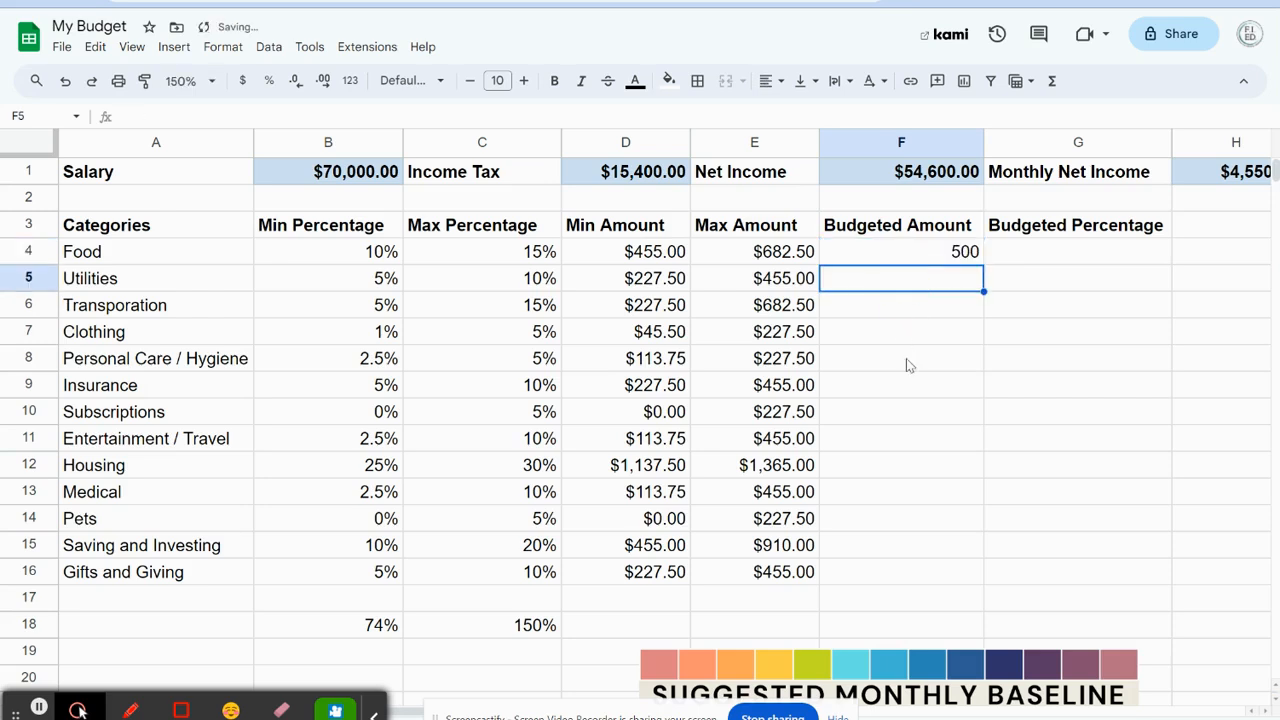
{"action": "left_click", "coordinate": [912, 252]}
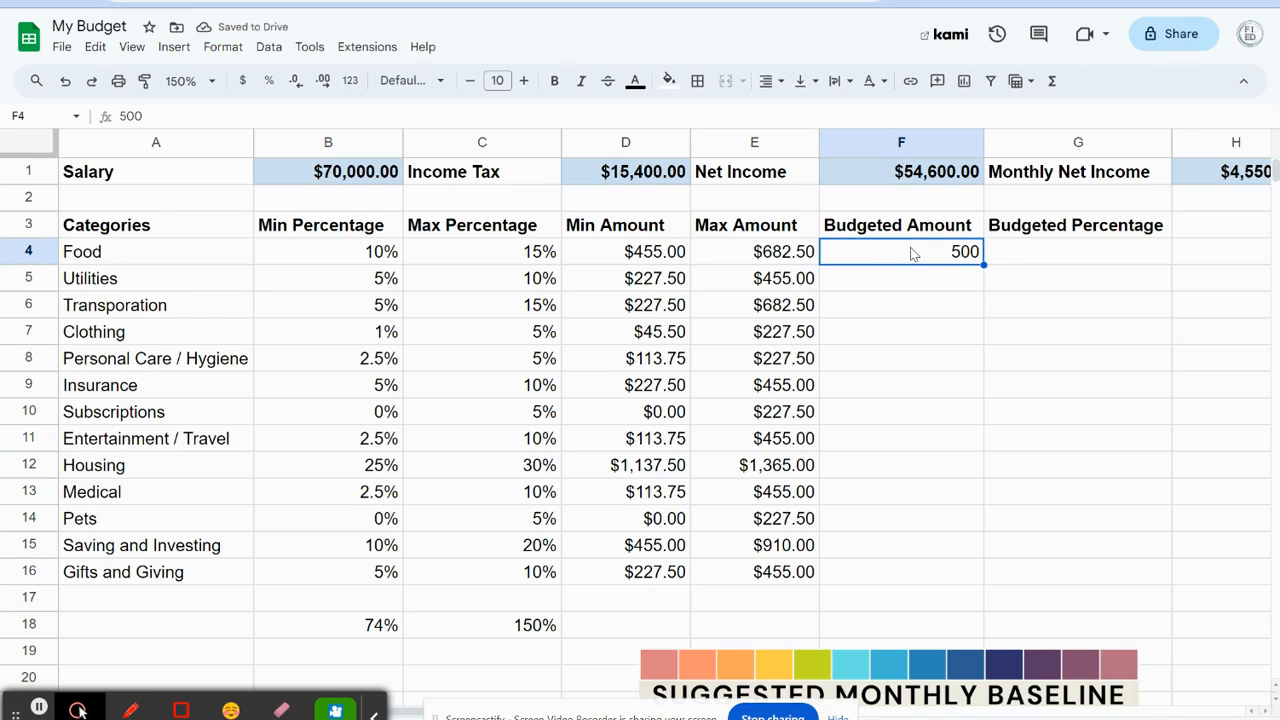
{"action": "left_click_drag", "start_coordinate": [912, 252], "coordinate": [914, 580]}
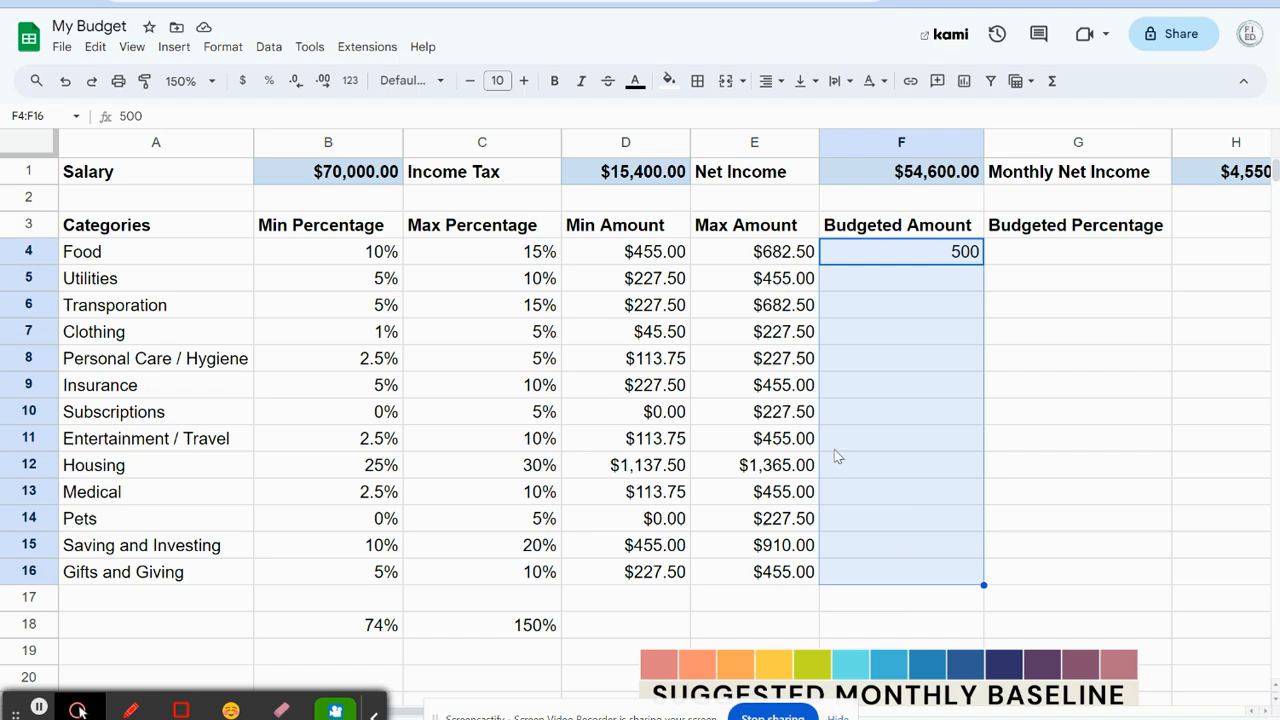
{"action": "left_click", "coordinate": [242, 80]}
{"action": "left_click", "coordinate": [1025, 439]}
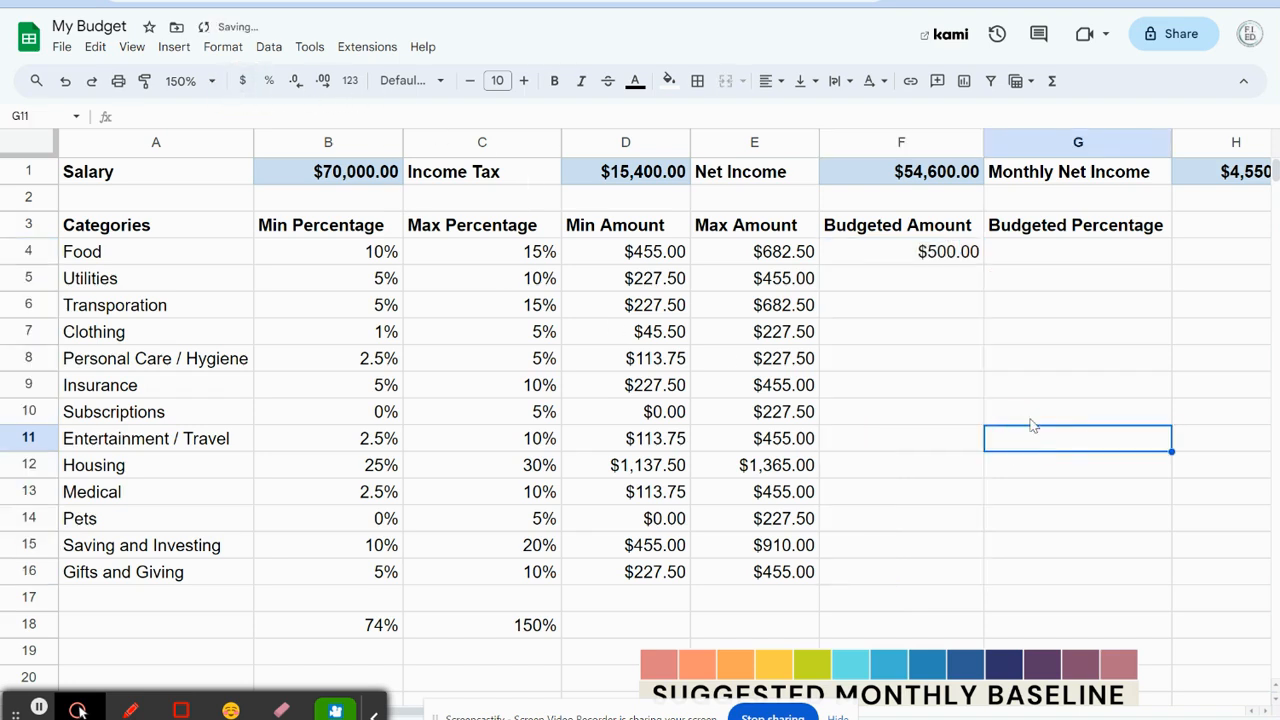
- Format the Budgeted Percentage cells G4:G16 as percentages
{"action": "left_click_drag", "start_coordinate": [1046, 254], "coordinate": [1071, 566]}
{"action": "left_click", "coordinate": [270, 82]}
{"action": "left_click", "coordinate": [1114, 445]}
- Enter the formula =F4/$H$1 in G4 to calculate Food's budgeted share of the monthly net income
{"action": "left_click", "coordinate": [1031, 261]}
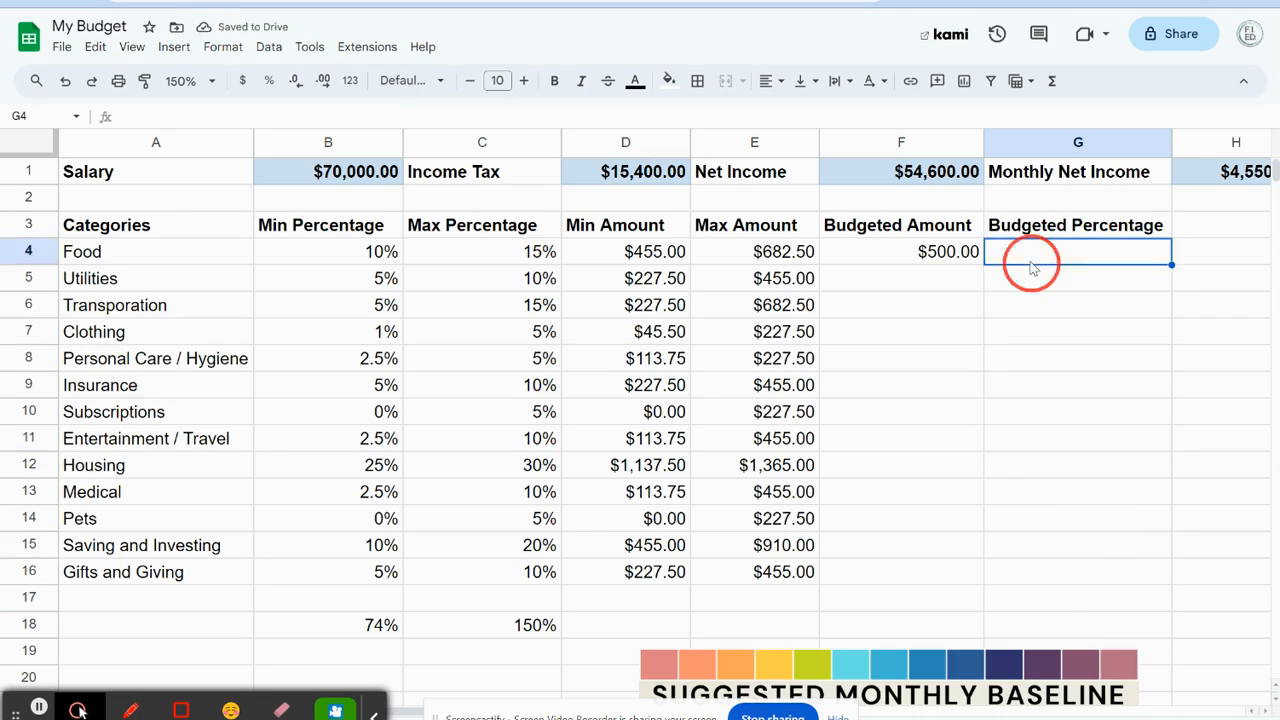
{"action": "left_click", "coordinate": [945, 261]}
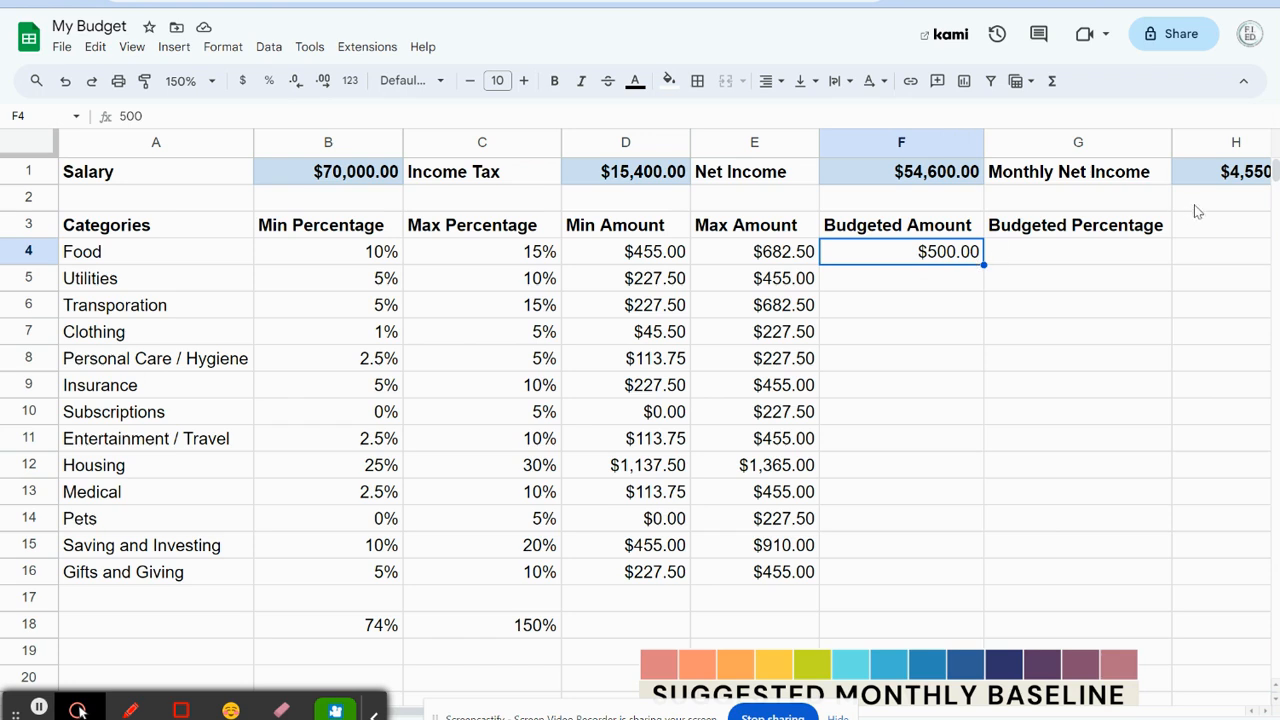
{"action": "left_click", "coordinate": [1070, 261]}
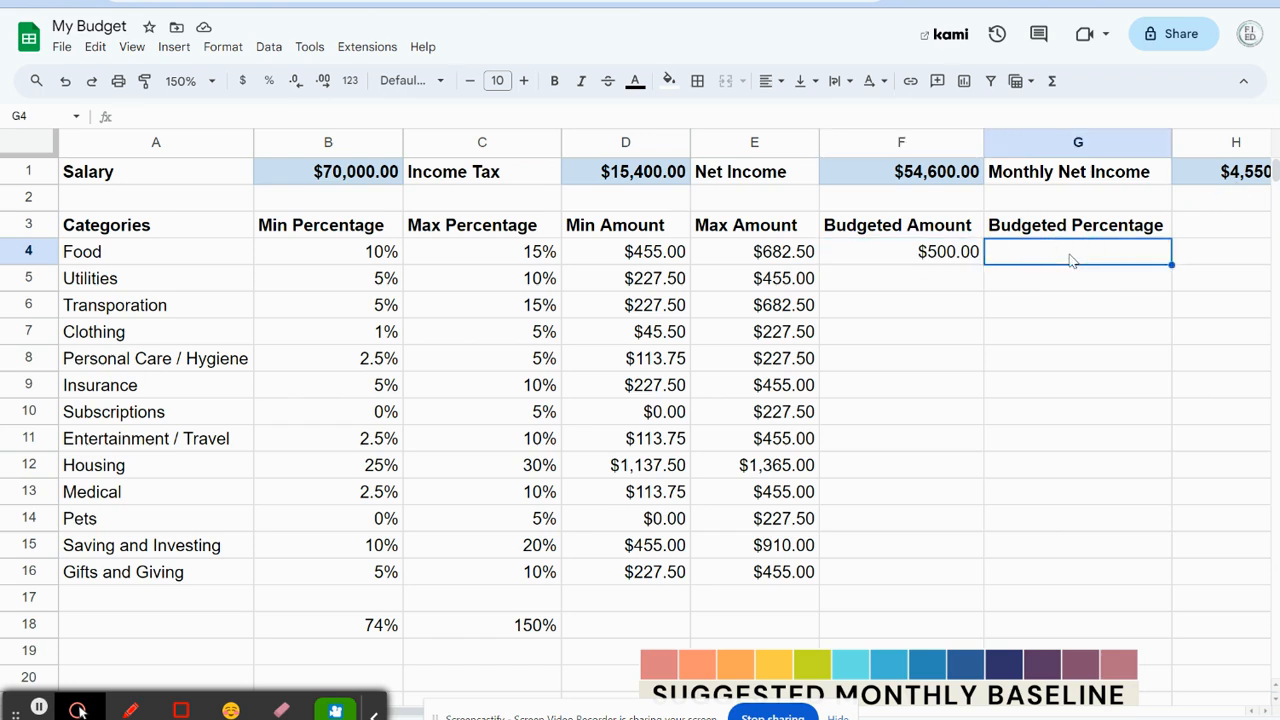
{"action": "type", "text": "="}
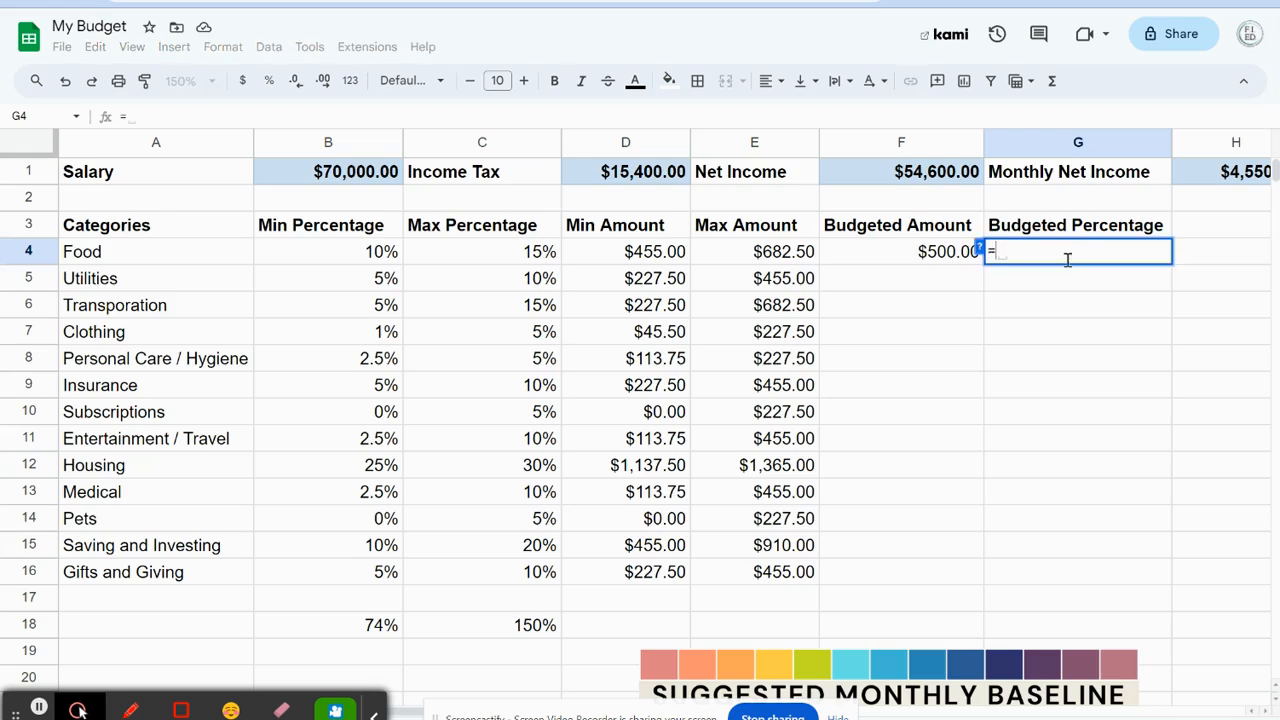
{"action": "left_click", "coordinate": [917, 254]}
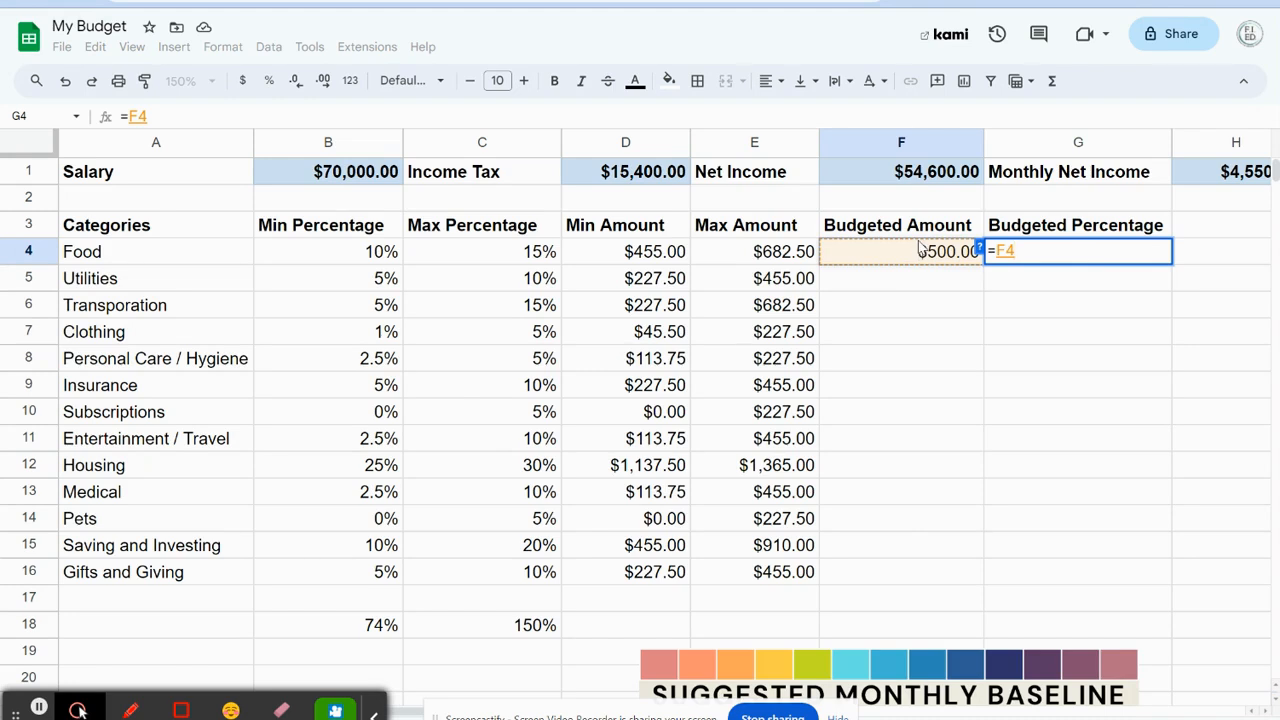
{"action": "type", "text": "/"}
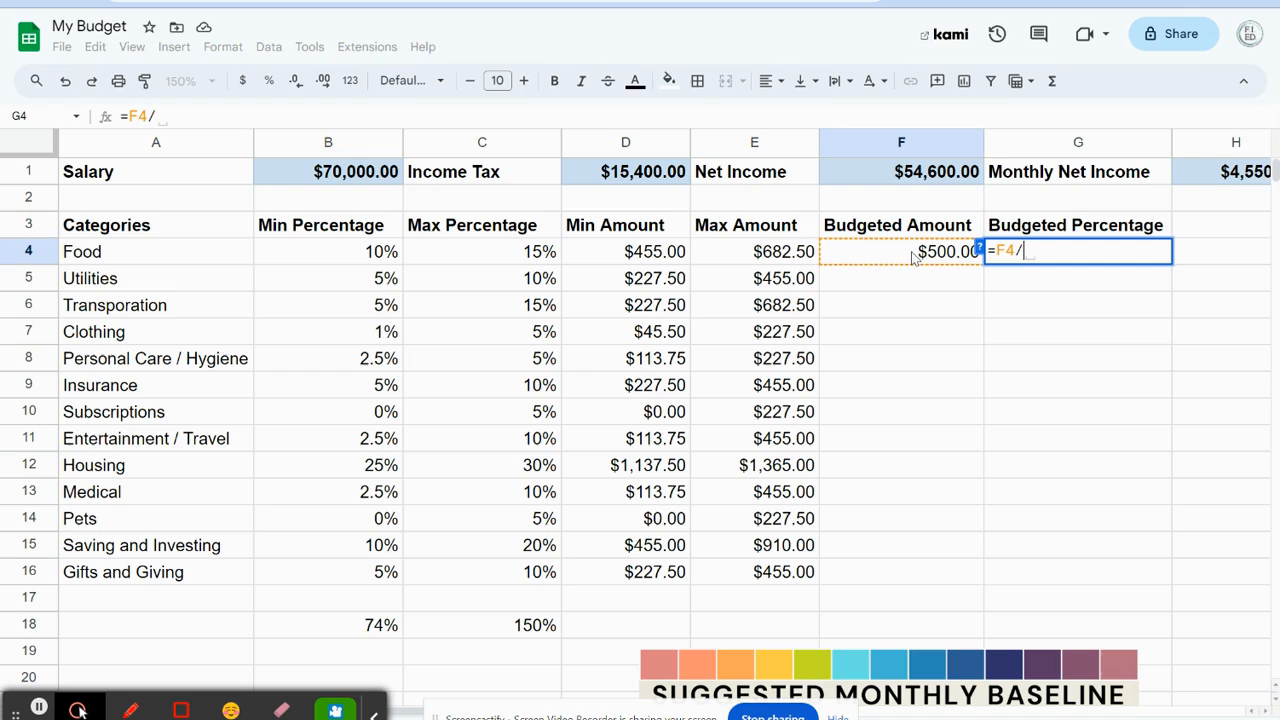
{"action": "left_click", "coordinate": [1240, 172]}
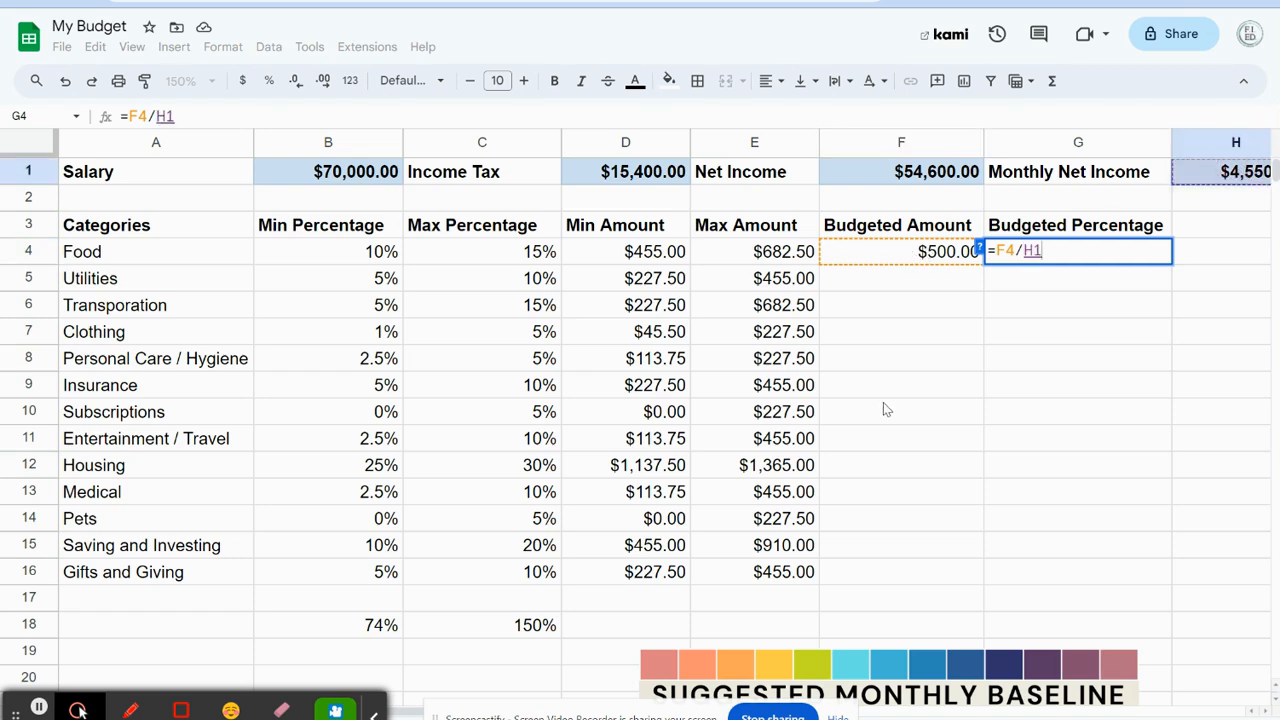
{"action": "left_click", "coordinate": [1028, 250]}
{"action": "type", "text": "$"}
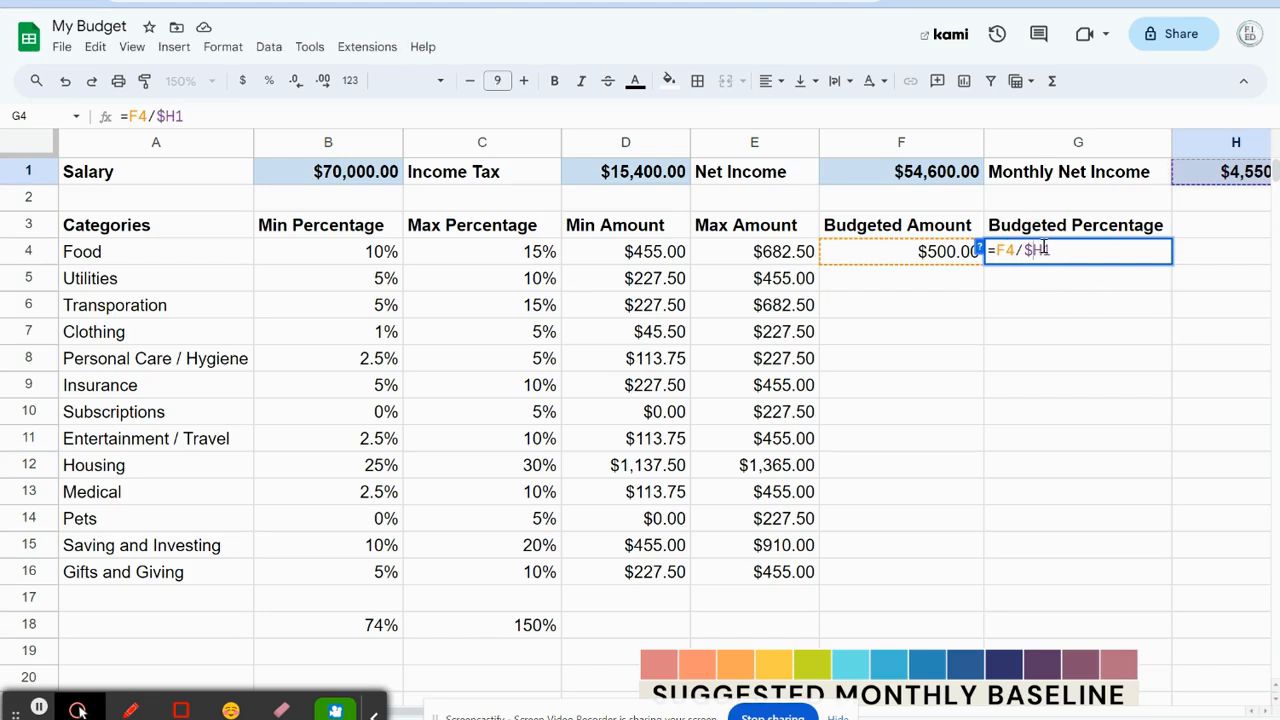
{"action": "left_click", "coordinate": [1041, 250]}
{"action": "type", "text": "$"}
{"action": "key", "text": "Return"}
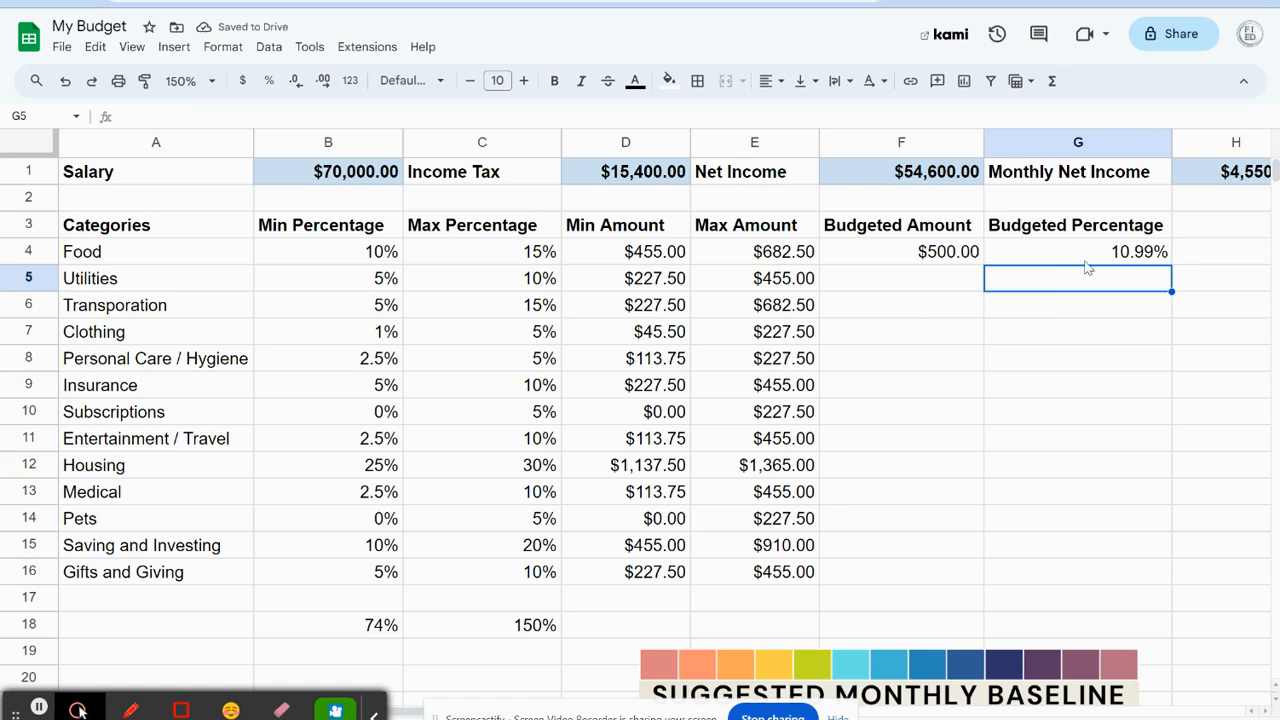
- Fill the Budgeted Percentage formula from G4 down through G16
{"action": "left_click", "coordinate": [1104, 259]}
{"action": "left_click_drag", "start_coordinate": [1180, 268], "coordinate": [1148, 573]}
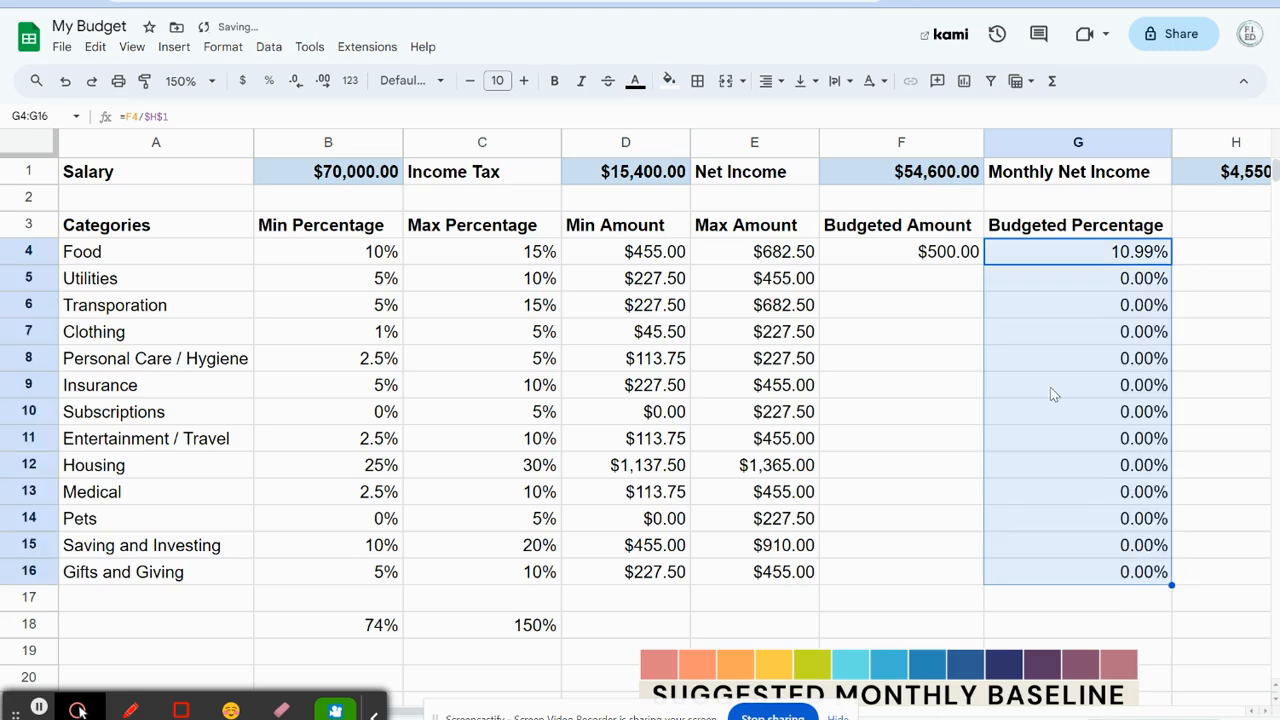
{"action": "left_click", "coordinate": [1050, 387]}
{"action": "left_click_drag", "start_coordinate": [902, 280], "coordinate": [909, 580]}
{"action": "left_click", "coordinate": [909, 578]}
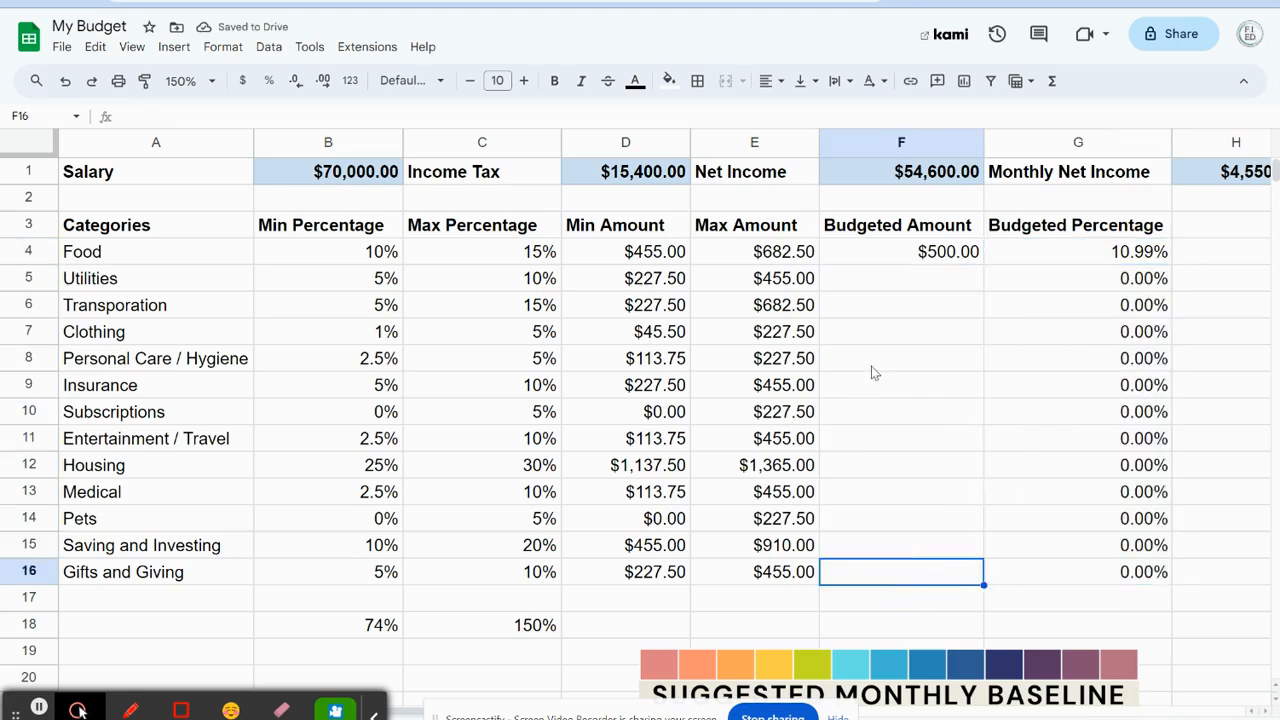
- Total the Budgeted Amount column in F18 with a SUM of F4:F16
{"action": "left_click", "coordinate": [898, 288]}
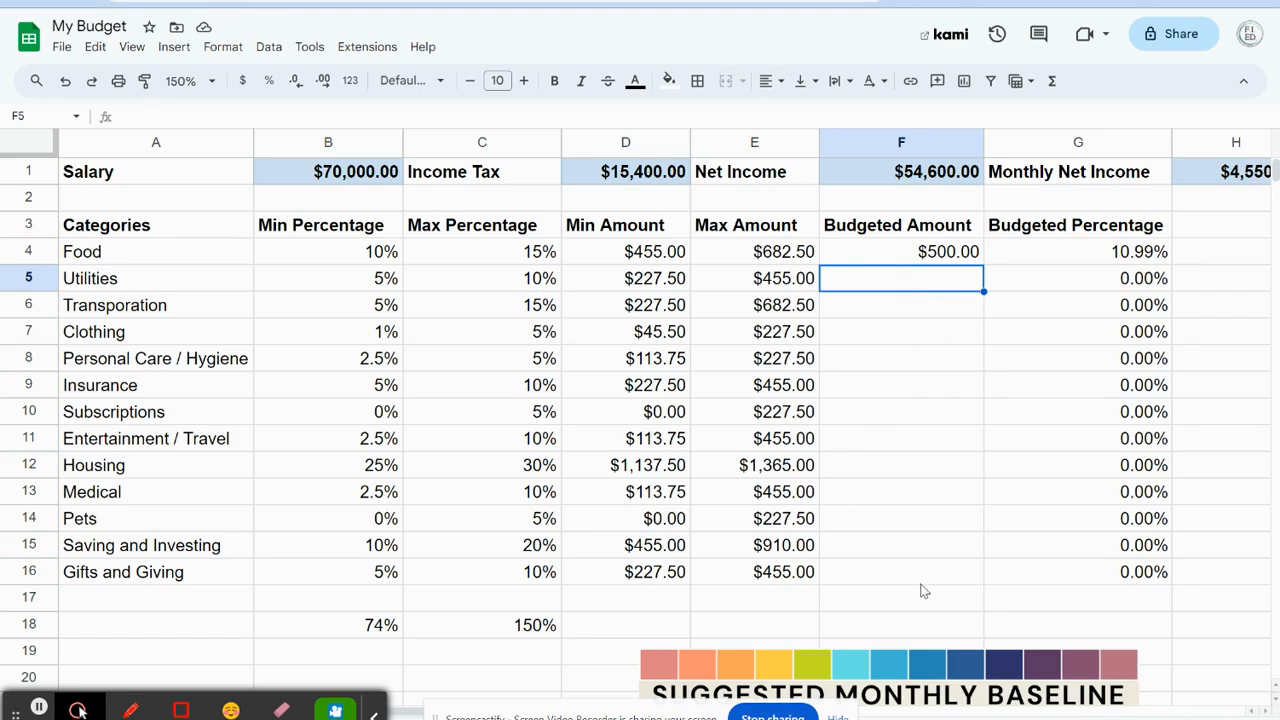
{"action": "left_click", "coordinate": [870, 628]}
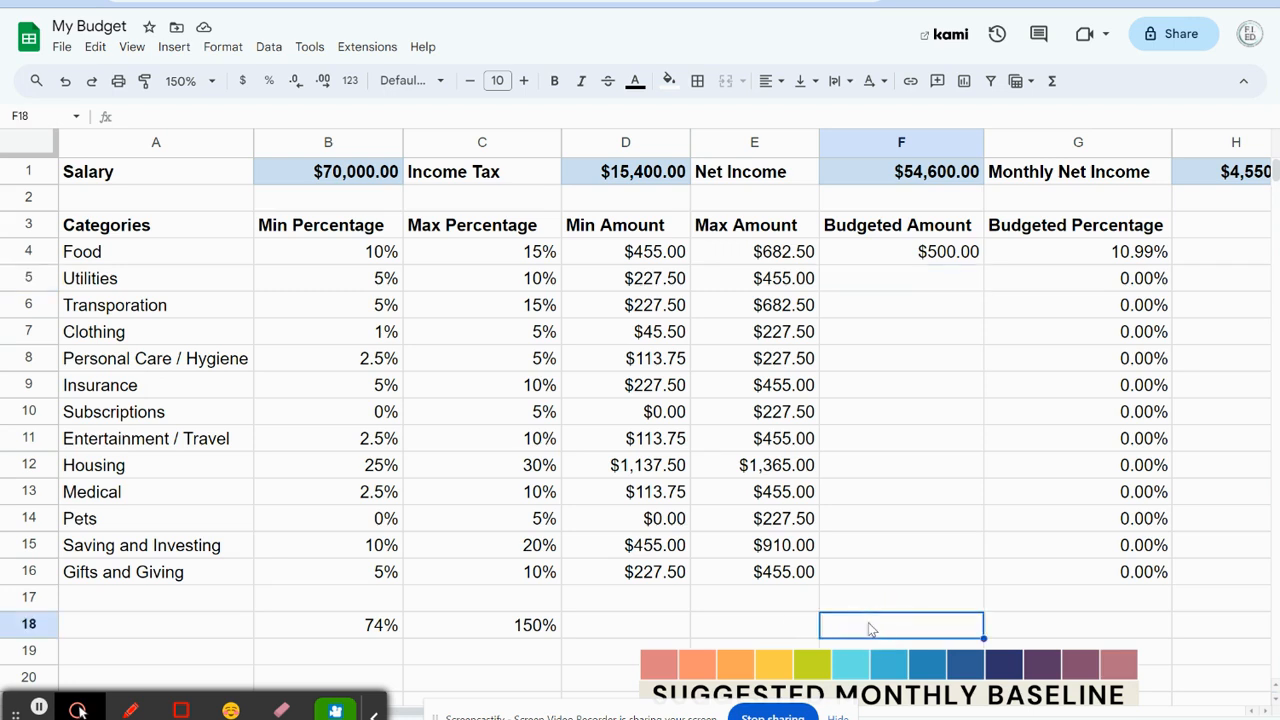
{"action": "left_click", "coordinate": [992, 628]}
{"action": "left_click", "coordinate": [531, 627]}
{"action": "left_click", "coordinate": [343, 607]}
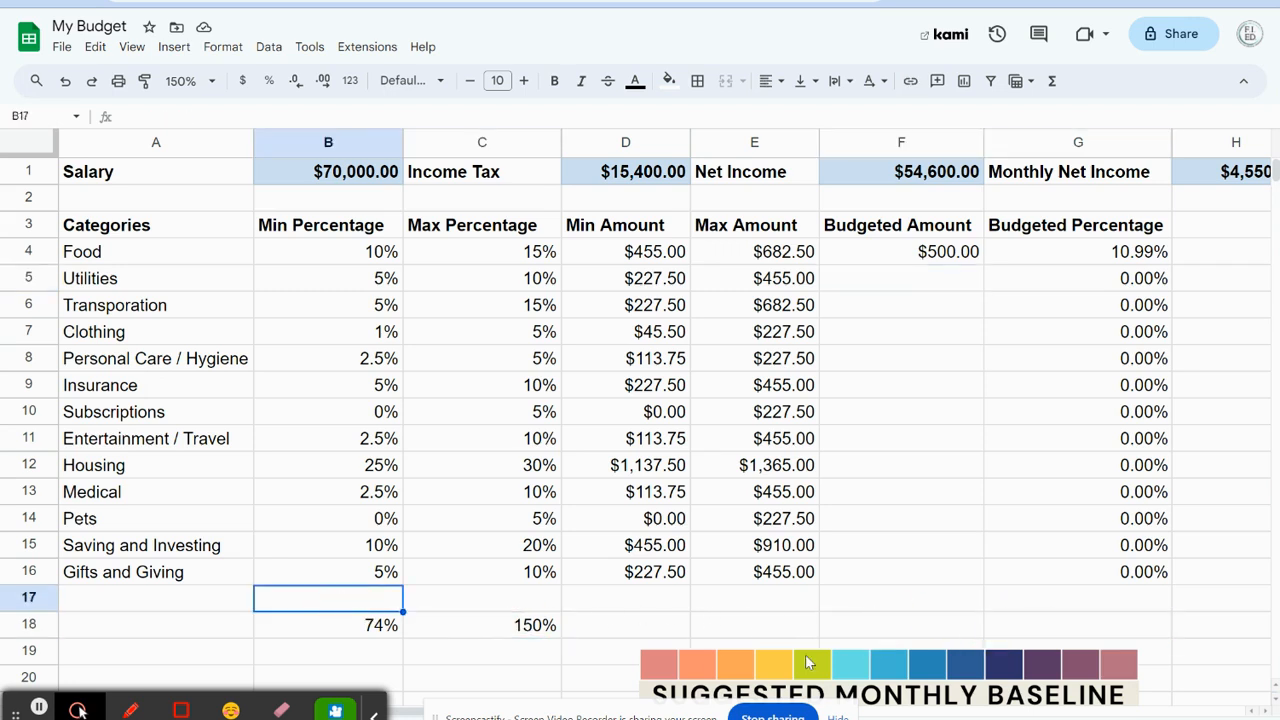
{"action": "left_click", "coordinate": [917, 608]}
{"action": "left_click", "coordinate": [919, 626]}
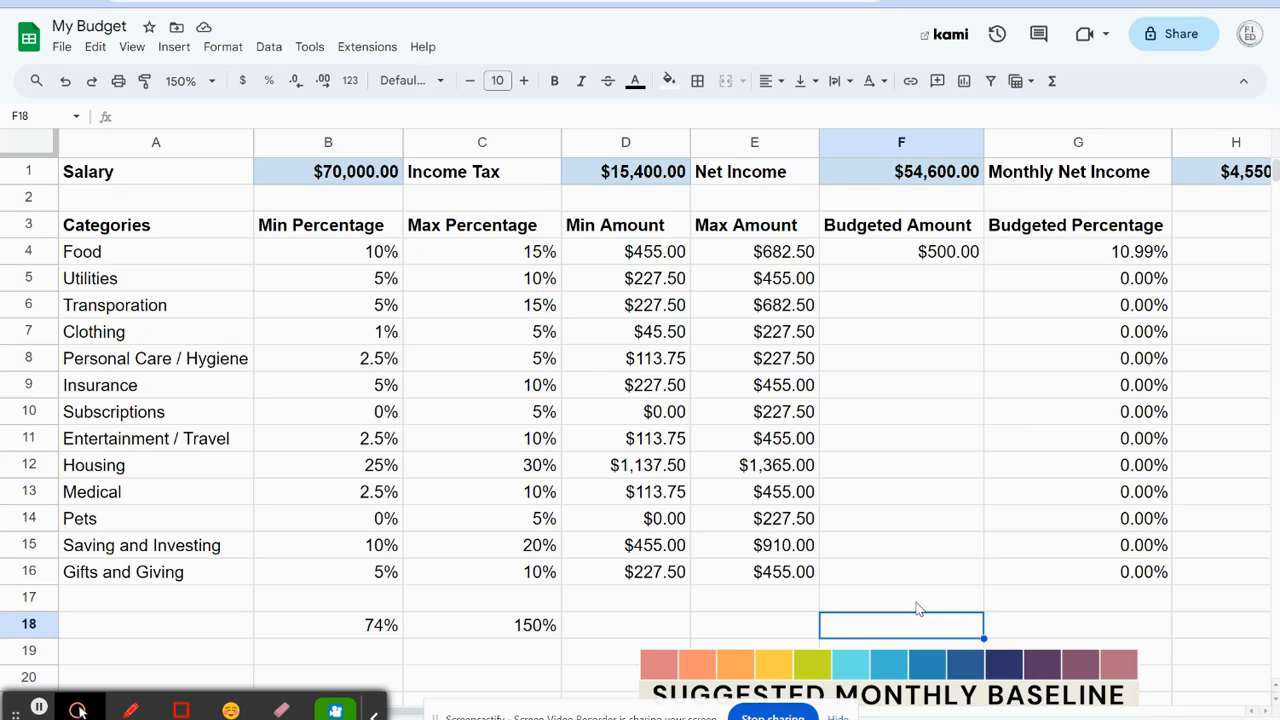
{"action": "type", "text": "=Sum"}
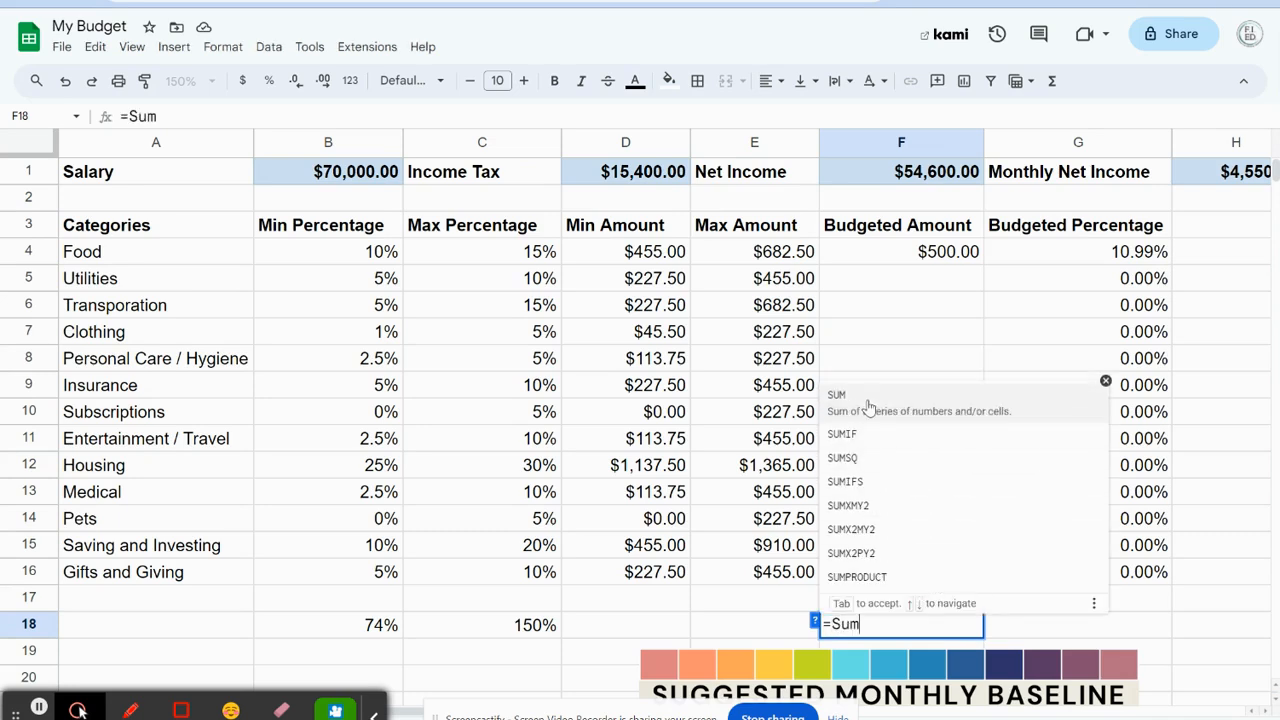
{"action": "left_click", "coordinate": [870, 400]}
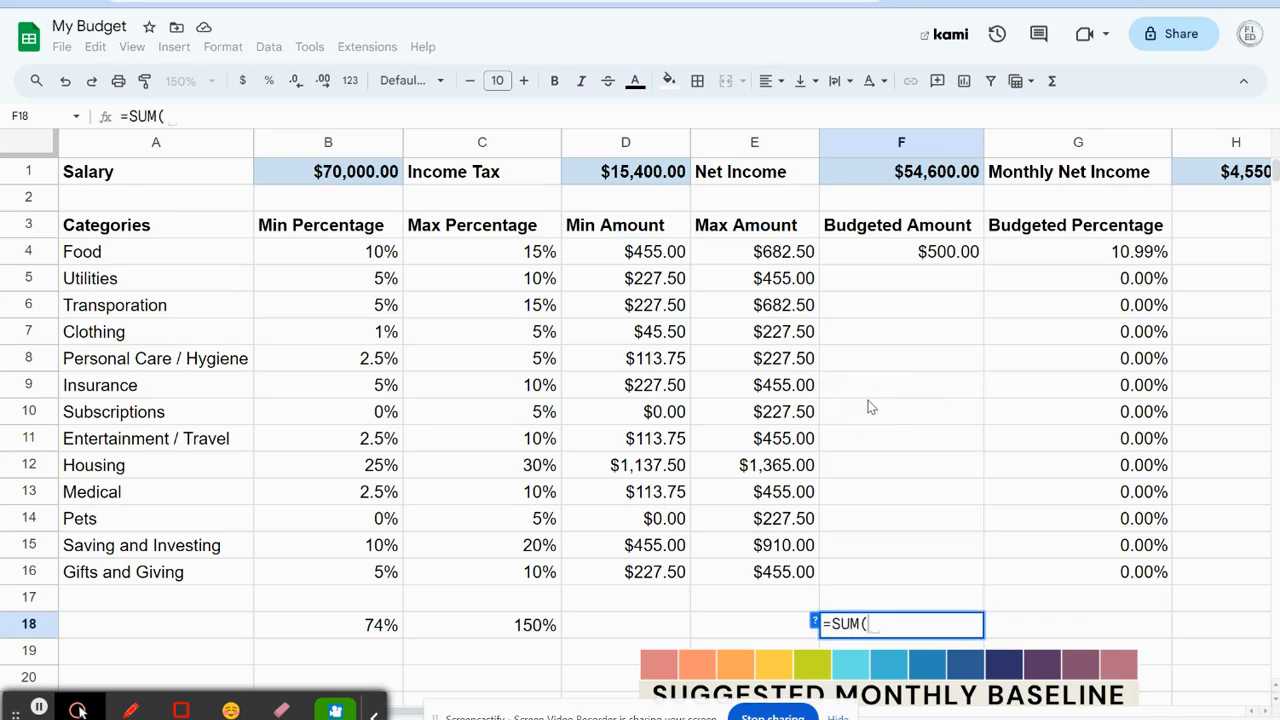
{"action": "left_click_drag", "start_coordinate": [912, 258], "coordinate": [912, 285]}
{"action": "left_click_drag", "start_coordinate": [930, 568], "coordinate": [930, 571]}
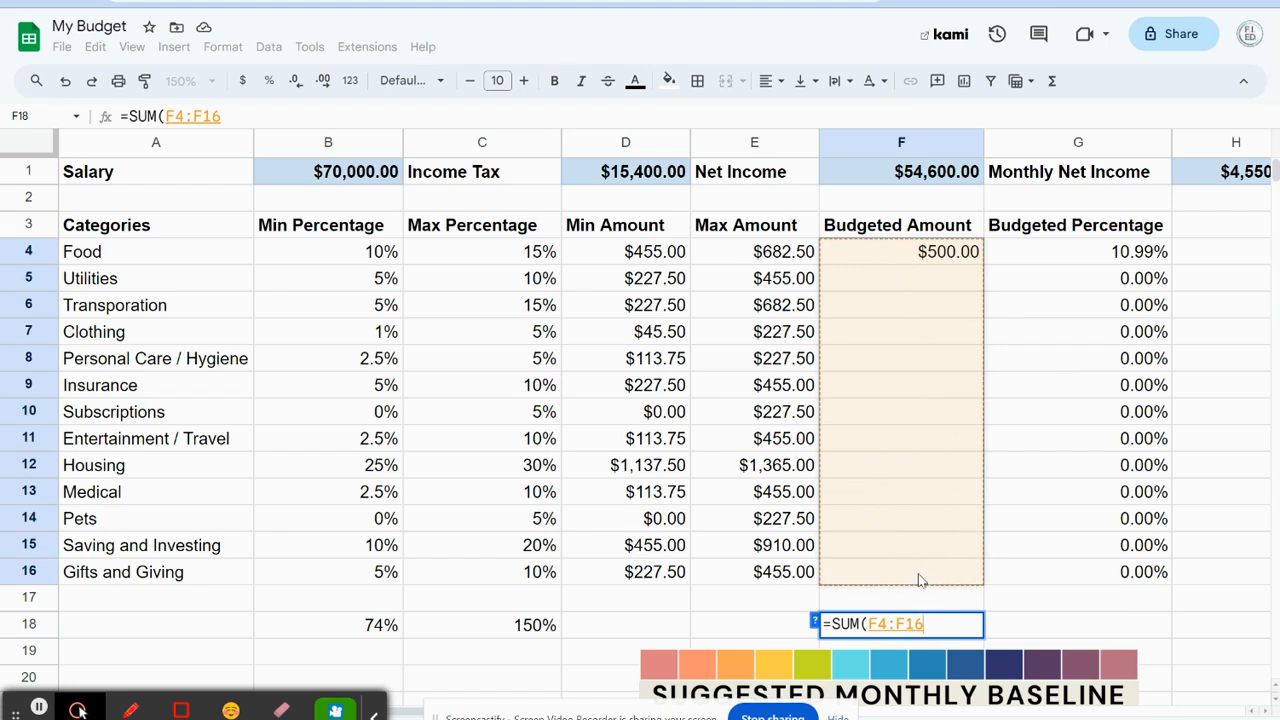
{"action": "key", "text": "Return"}
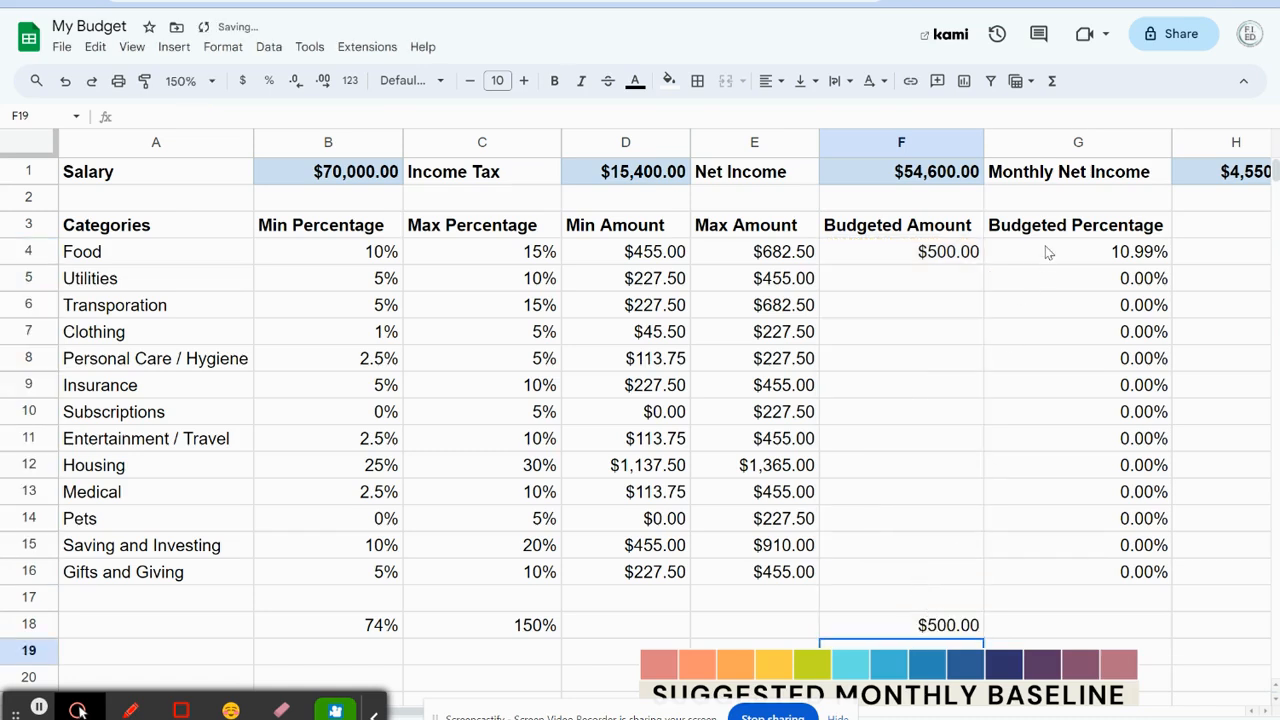
- Total the Budgeted Percentage column in G18 with a SUM of G4:G16
{"action": "left_click", "coordinate": [1042, 633]}
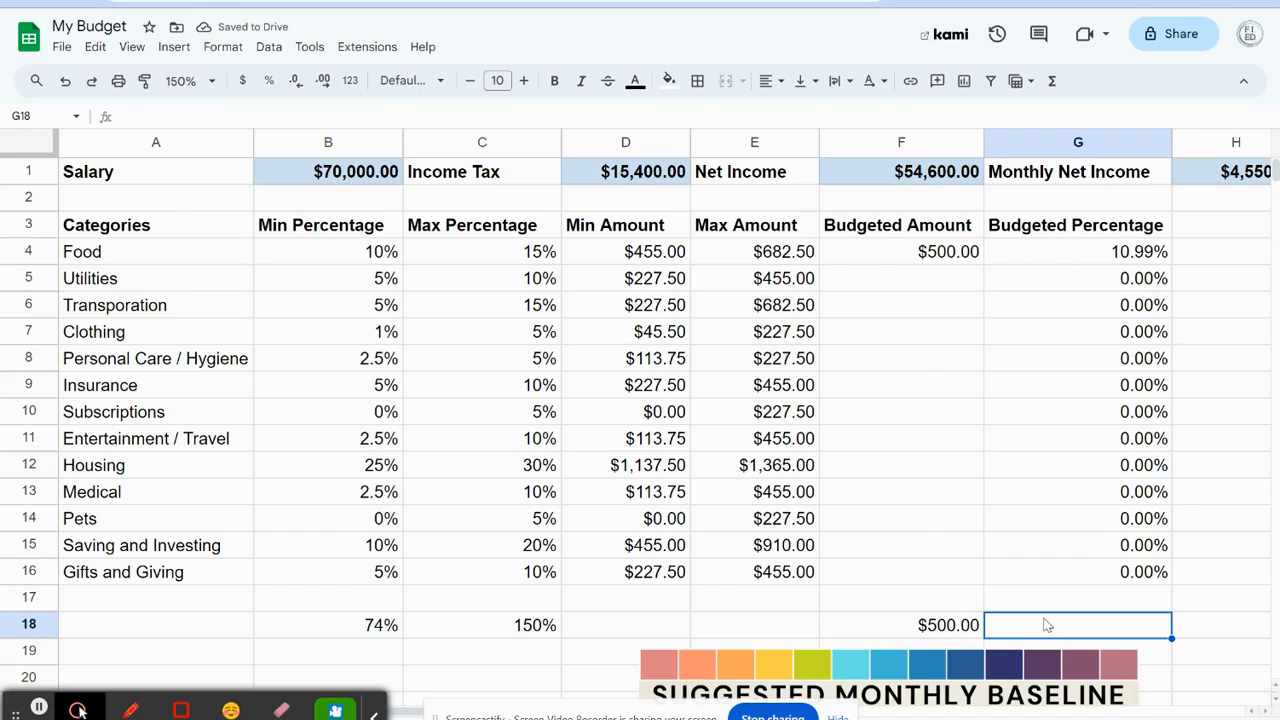
{"action": "type", "text": "=Sum"}
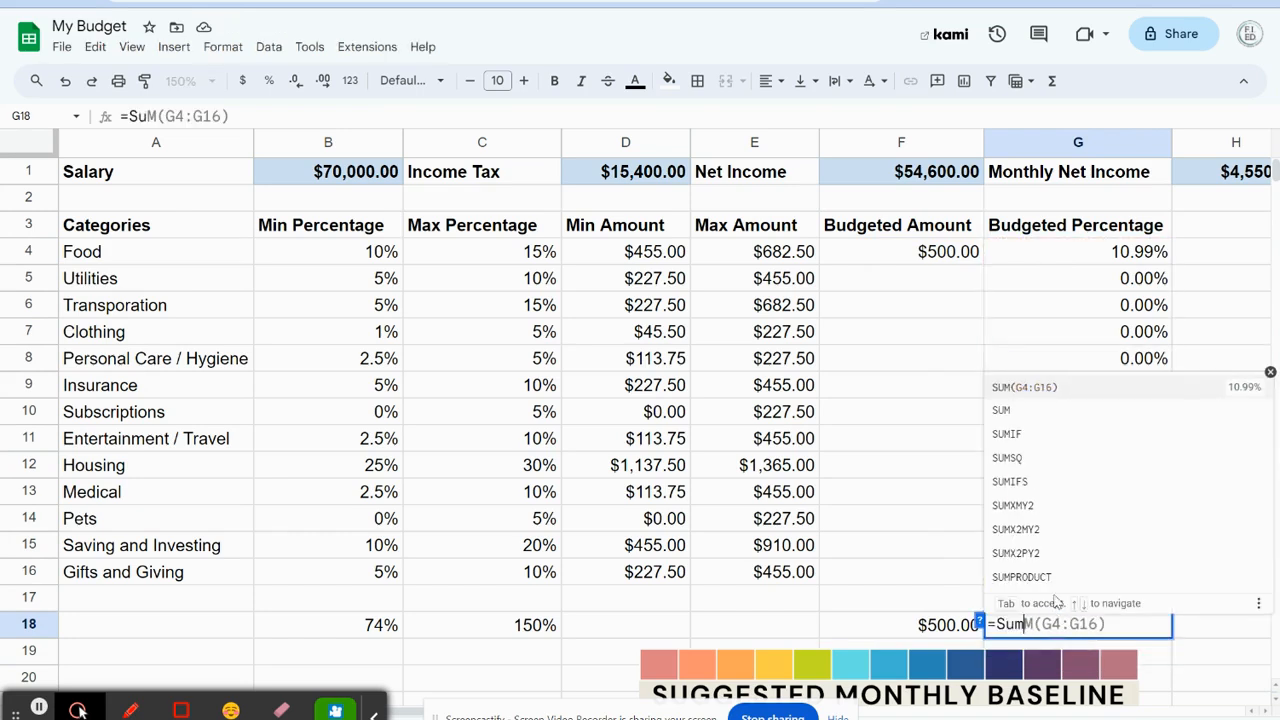
{"action": "left_click", "coordinate": [1017, 420]}
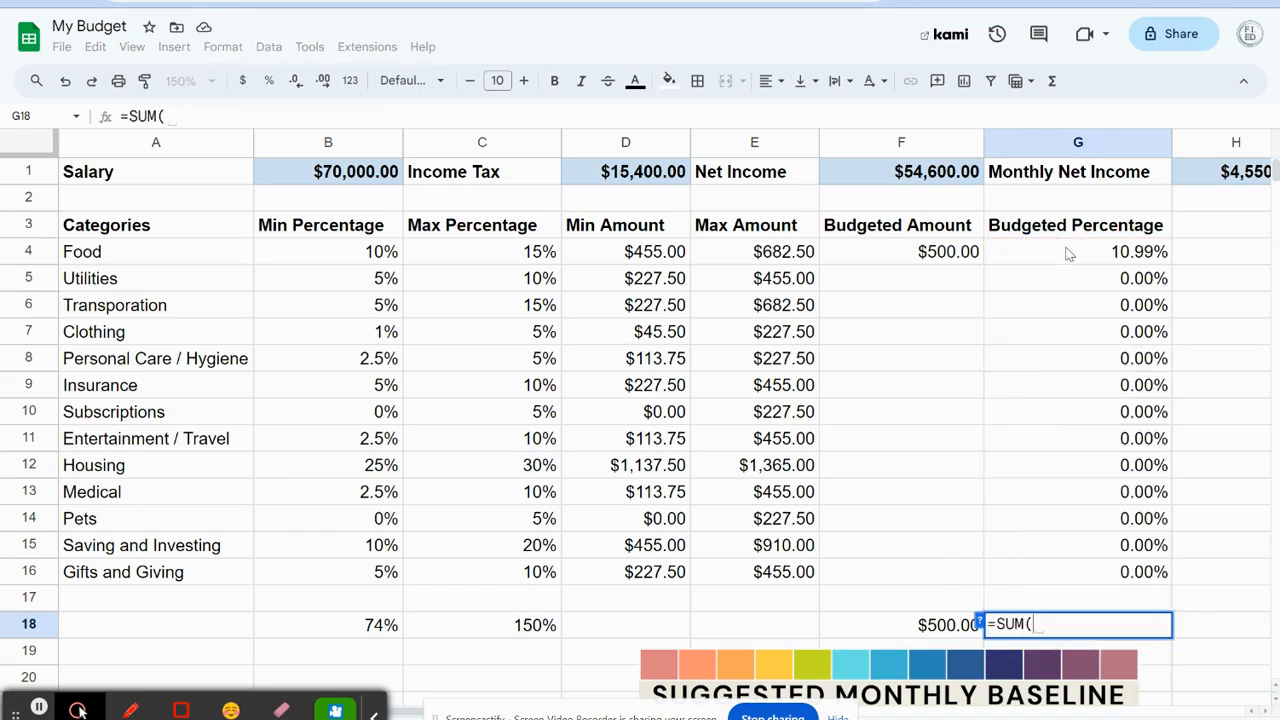
{"action": "left_click_drag", "start_coordinate": [1069, 254], "coordinate": [1165, 580]}
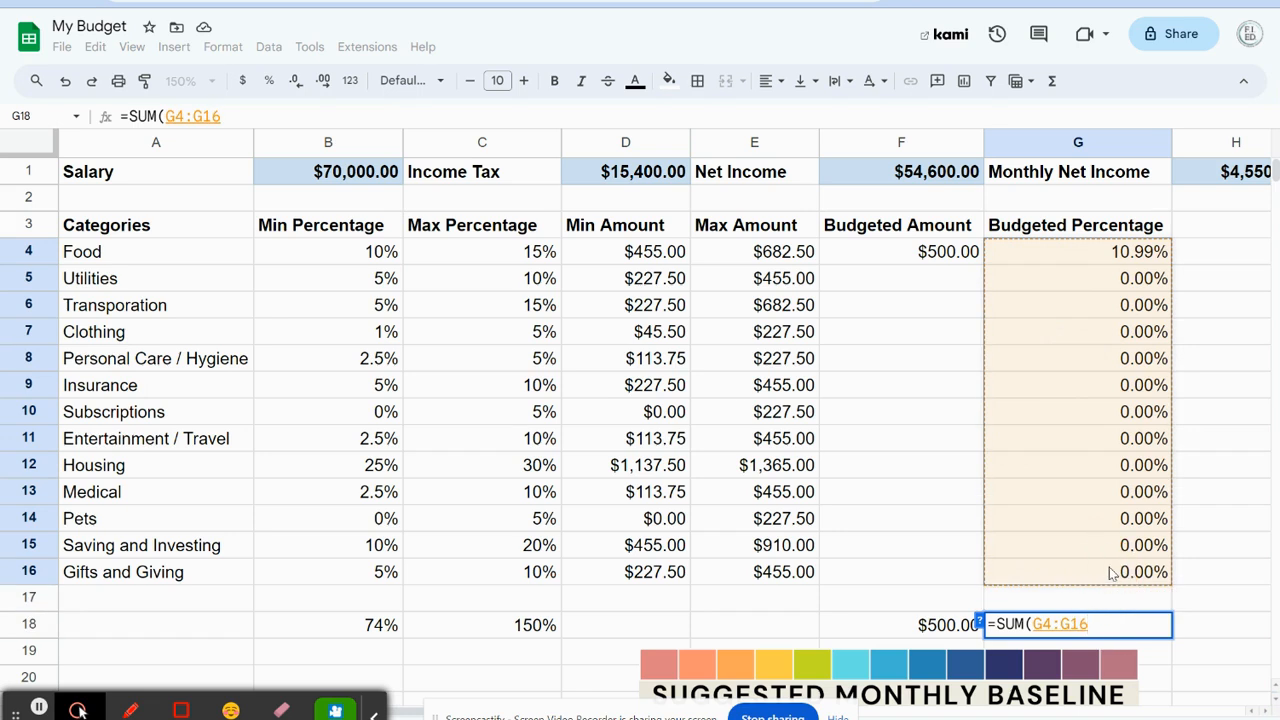
{"action": "key", "text": "Return"}
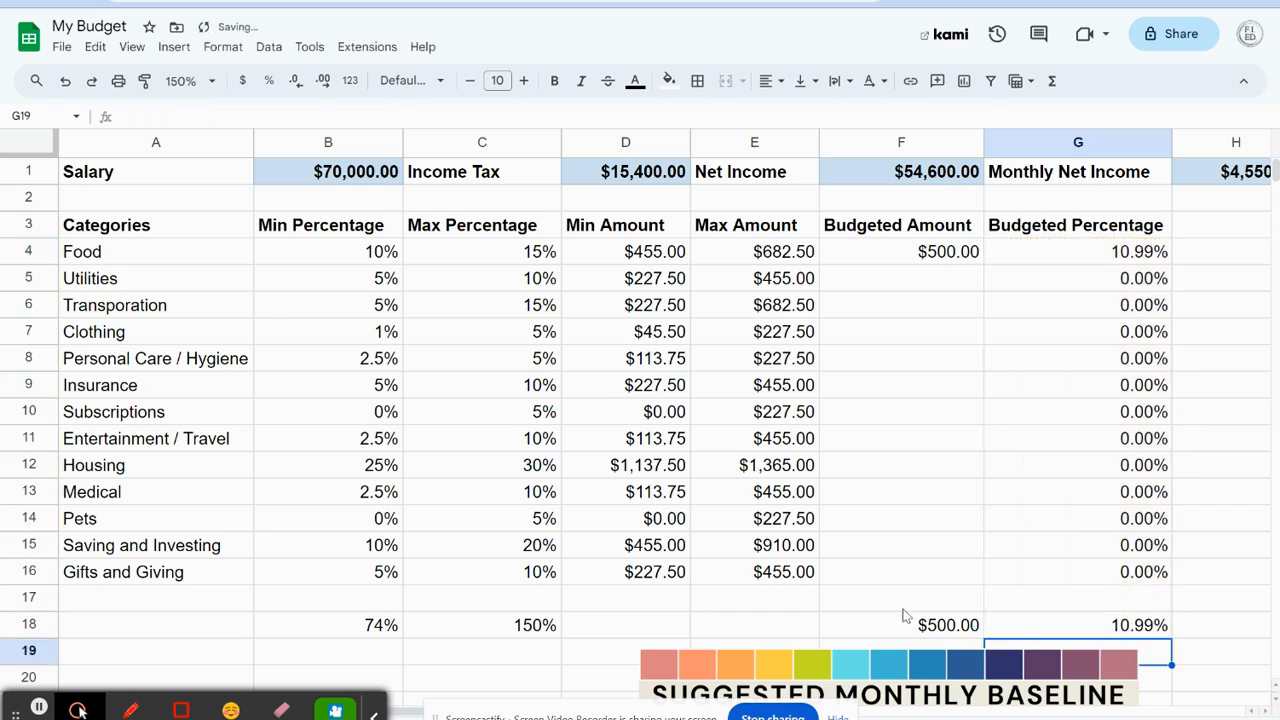
- Move the Suggested Monthly Baseline Budget Percentages image beneath columns A to D, starting at row 20
{"action": "left_click", "coordinate": [965, 628]}
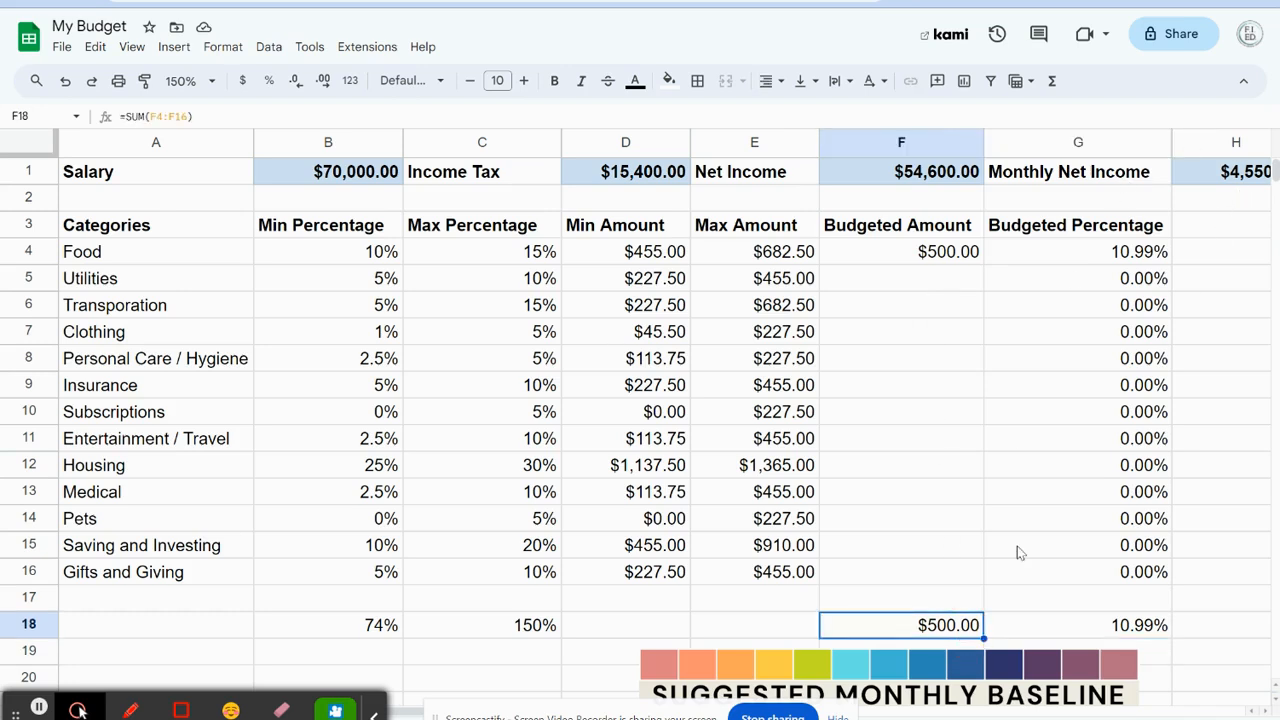
{"action": "scroll", "coordinate": [1018, 549], "scroll_direction": "down", "scroll_amount": 2}
{"action": "left_click_drag", "start_coordinate": [877, 562], "coordinate": [813, 645]}
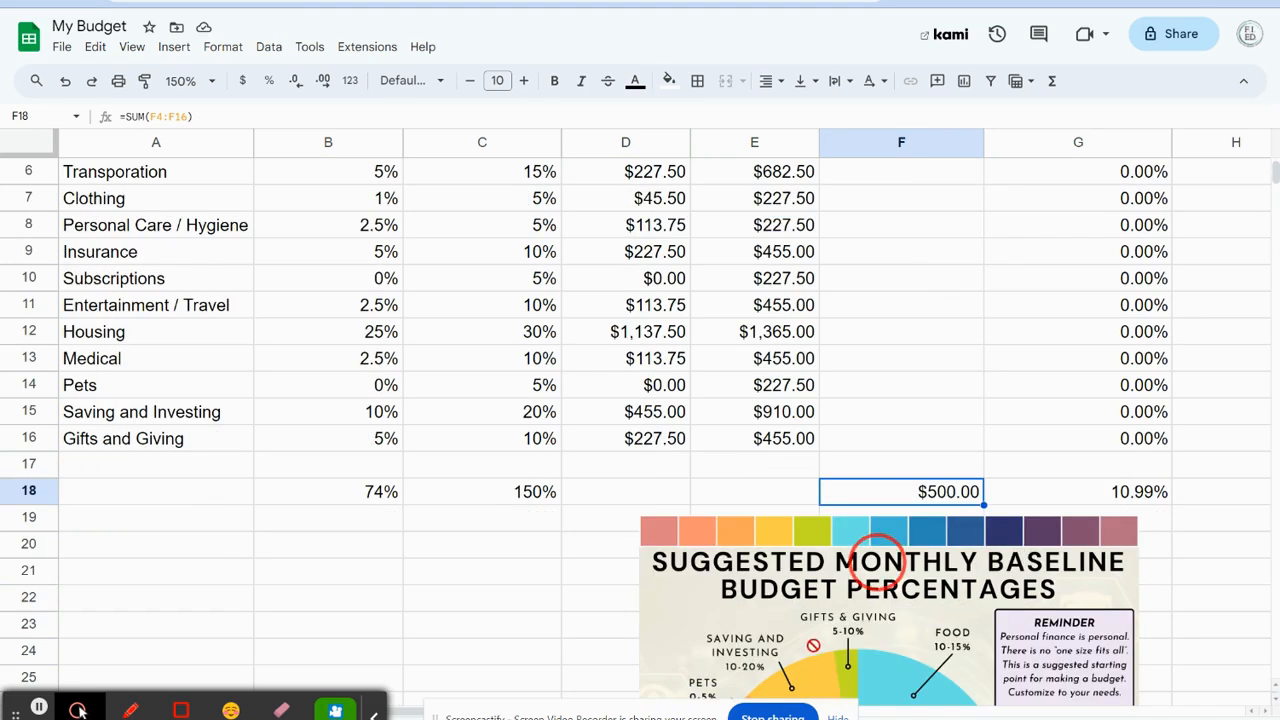
{"action": "left_click", "coordinate": [557, 601]}
{"action": "left_click_drag", "start_coordinate": [780, 594], "coordinate": [202, 590]}
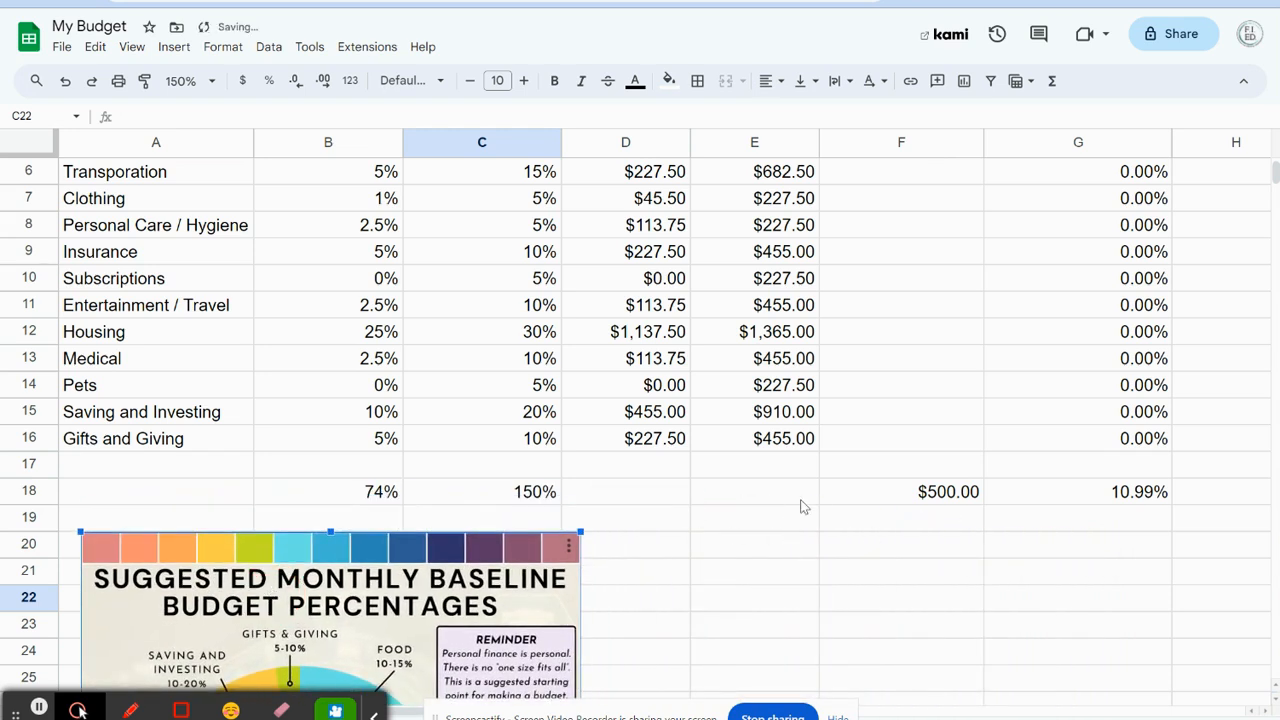
- Label cell E19 "Remaining Income" and widen column E to fit the text
{"action": "left_click", "coordinate": [879, 527]}
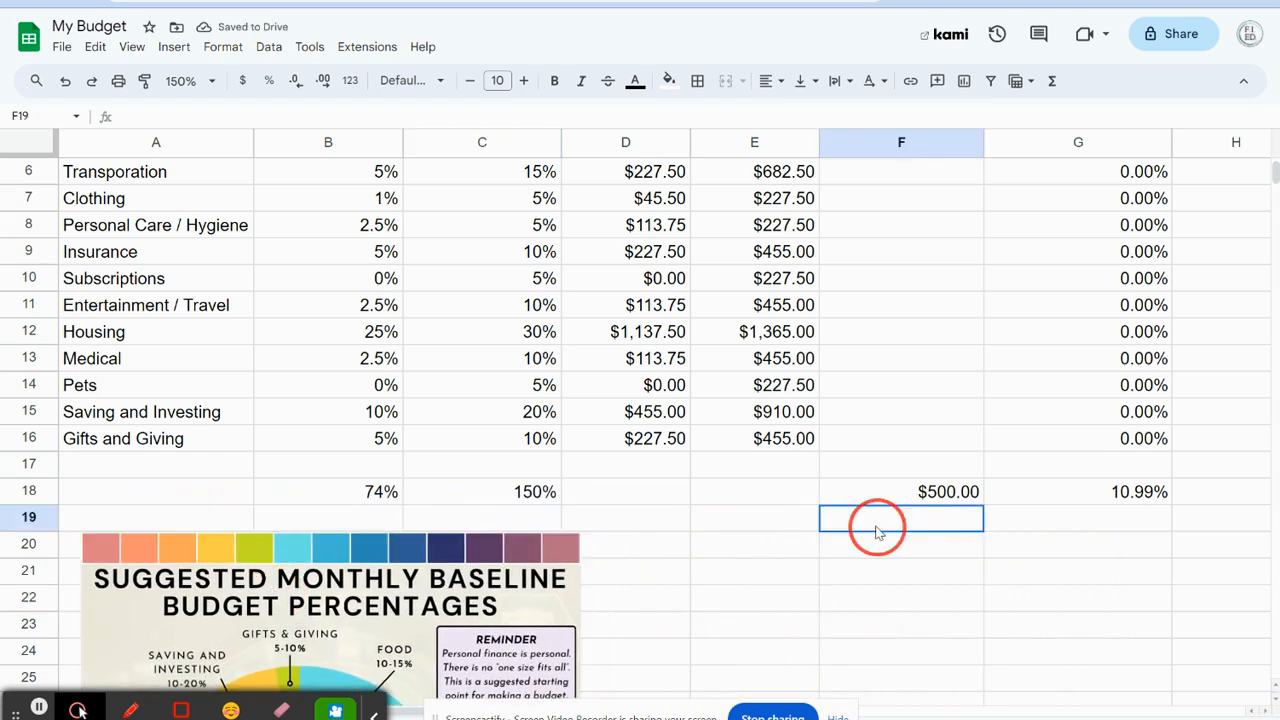
{"action": "left_click", "coordinate": [765, 530]}
{"action": "type", "text": "Remain"}
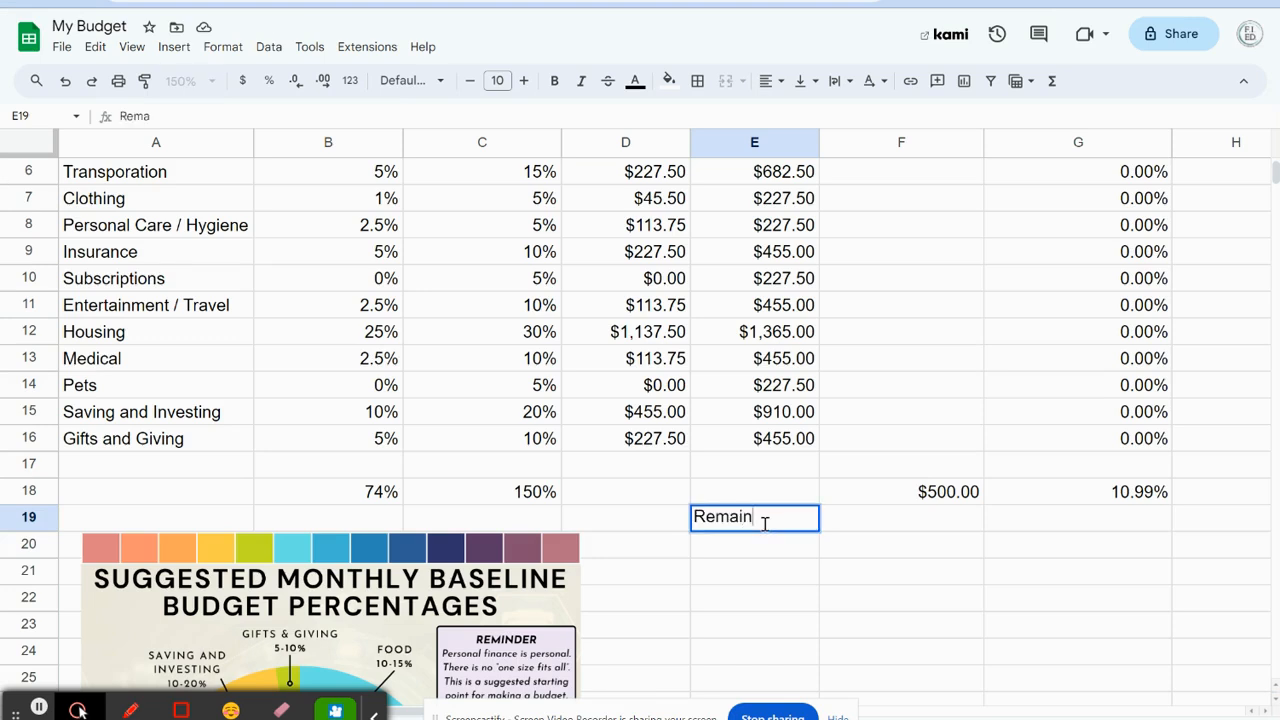
{"action": "type", "text": "ing Income"}
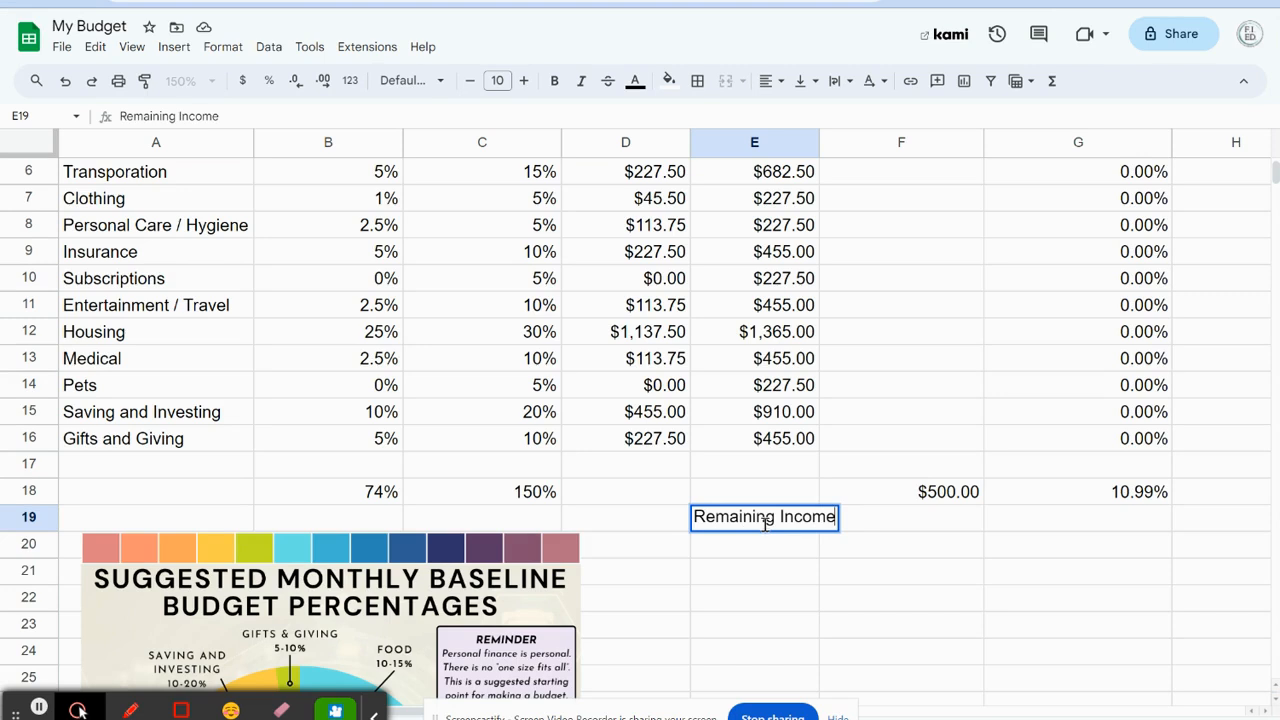
{"action": "key", "text": "Return"}
{"action": "left_click_drag", "start_coordinate": [820, 141], "coordinate": [847, 136]}
- Calculate the remaining income in F19 with the formula =H1-F18
{"action": "left_click", "coordinate": [923, 520]}
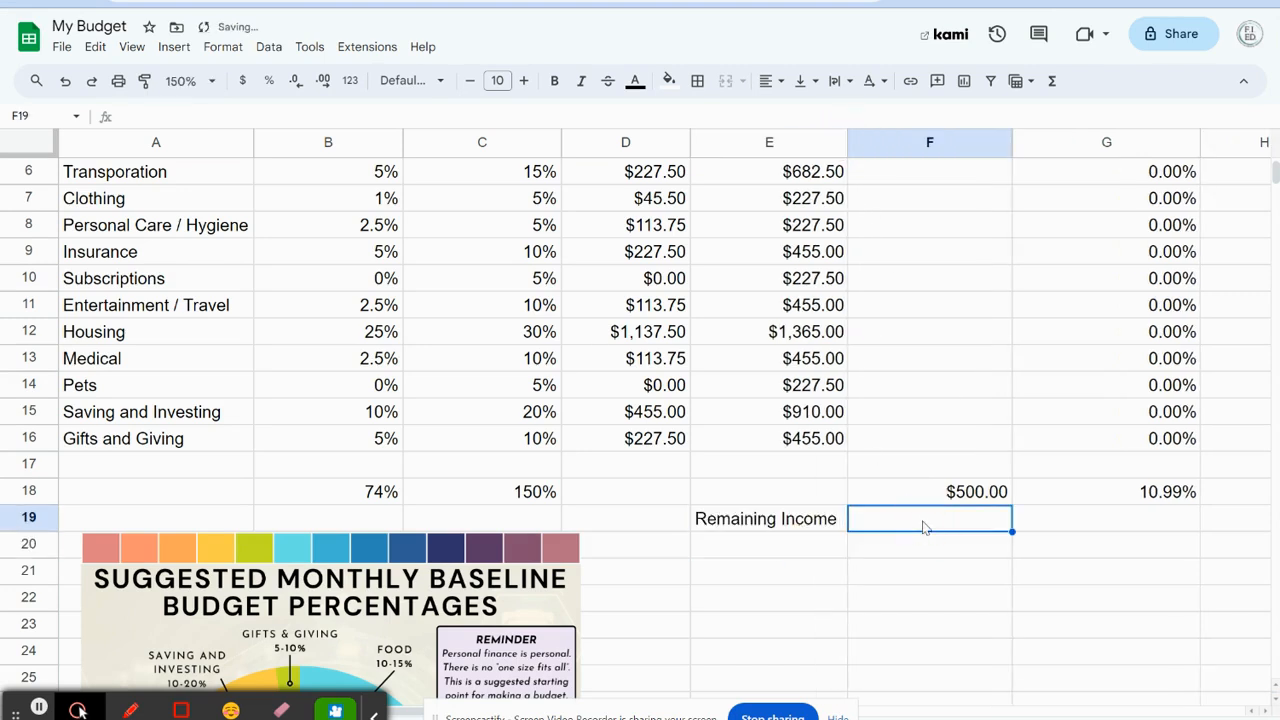
{"action": "type", "text": "="}
{"action": "scroll", "coordinate": [1168, 658], "scroll_direction": "up", "scroll_amount": 2}
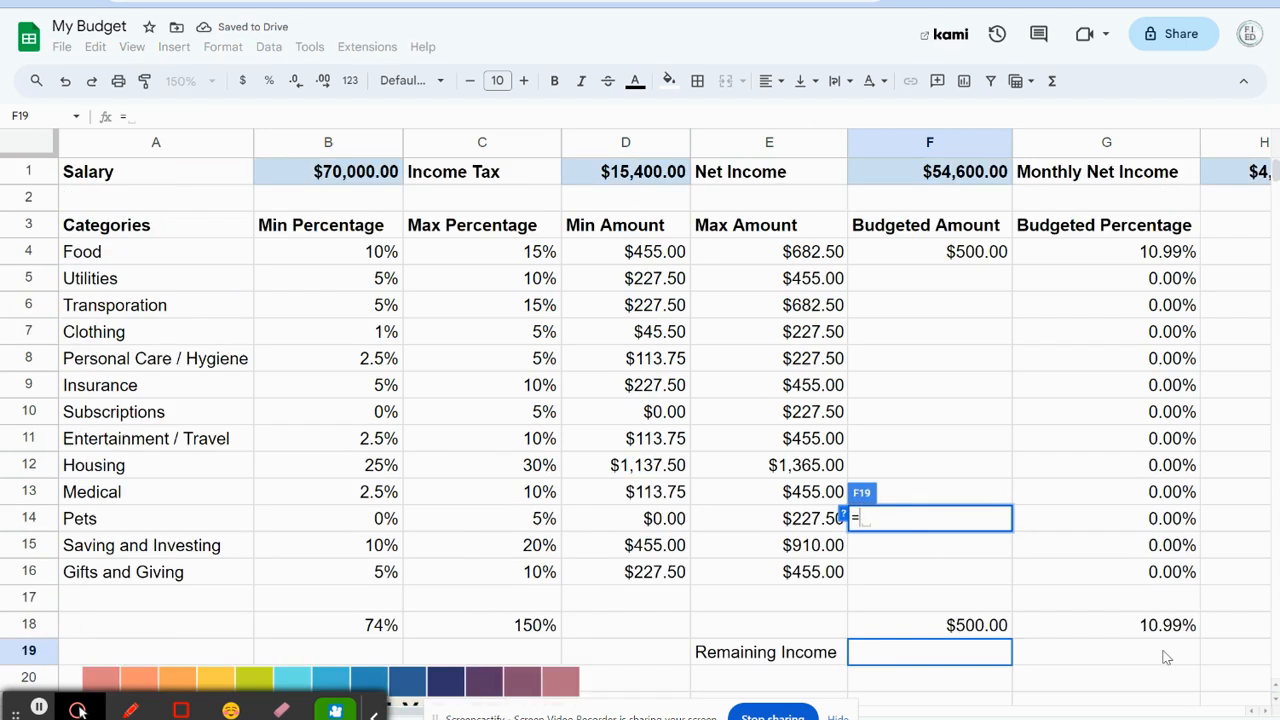
{"action": "scroll", "coordinate": [966, 565], "scroll_direction": "down", "scroll_amount": 2}
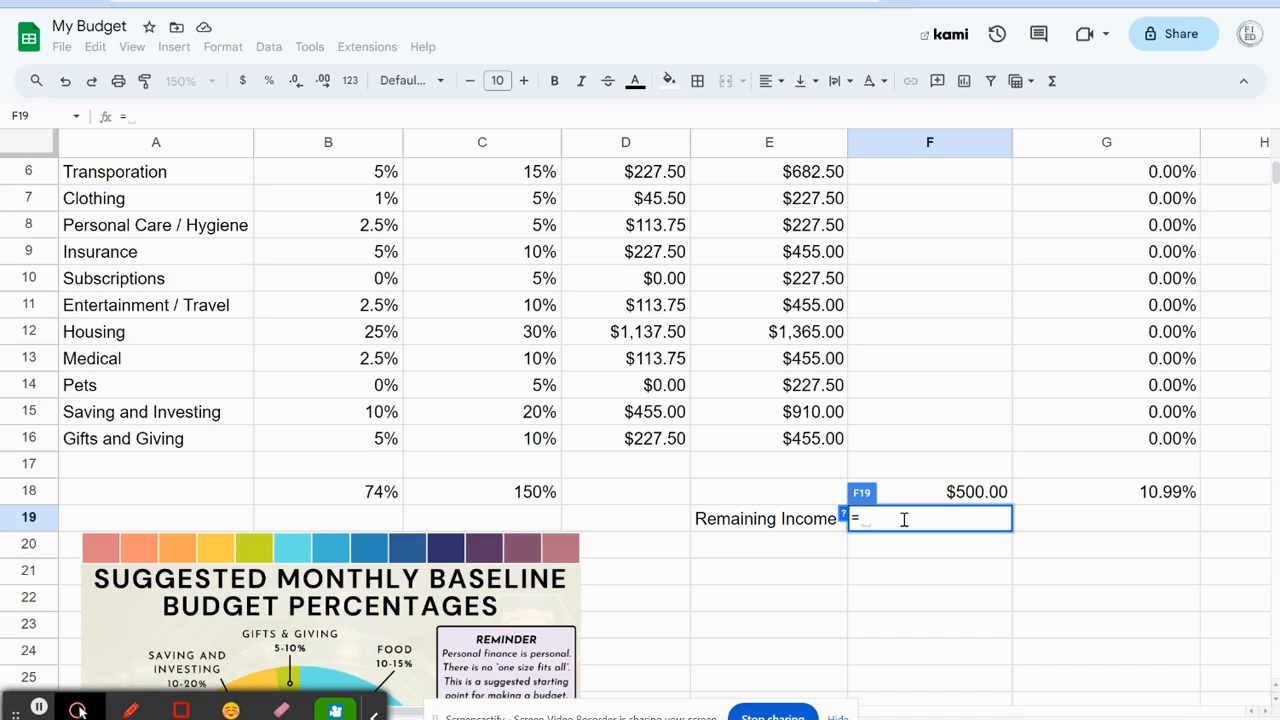
{"action": "type", "text": "H"}
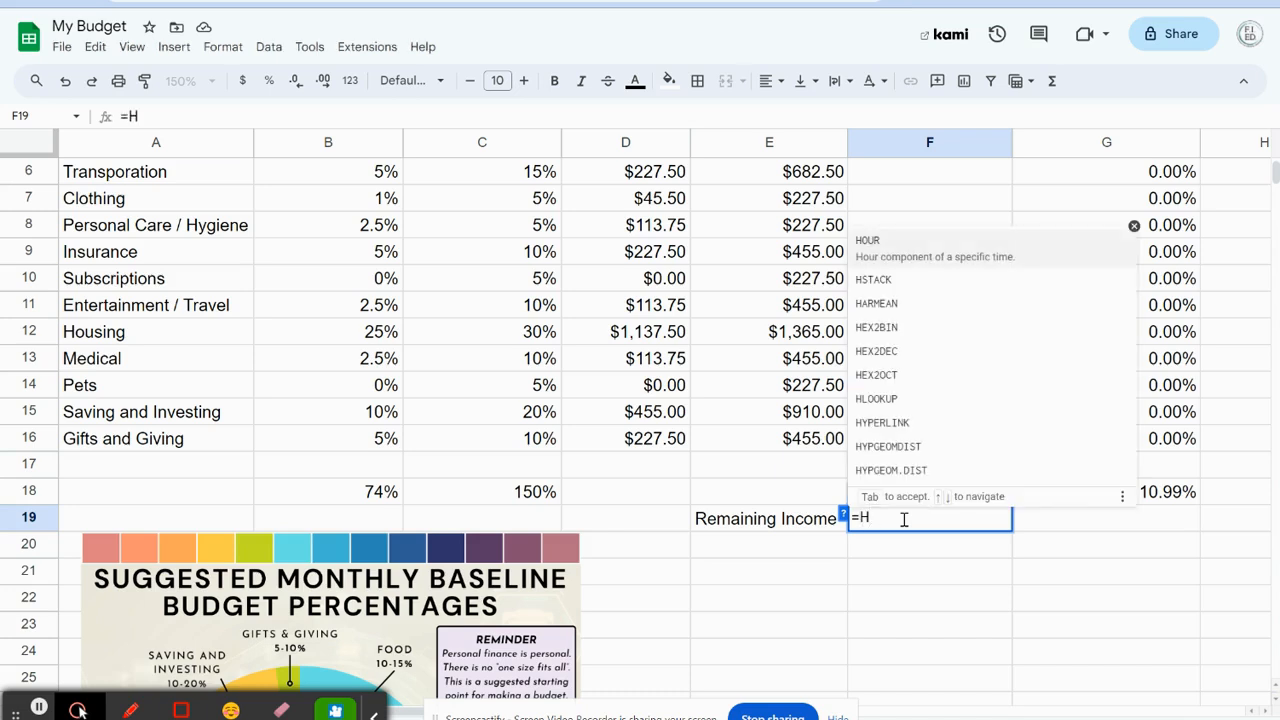
{"action": "type", "text": "!"}
{"action": "key", "text": "BackSpace"}
{"action": "type", "text": "1"}
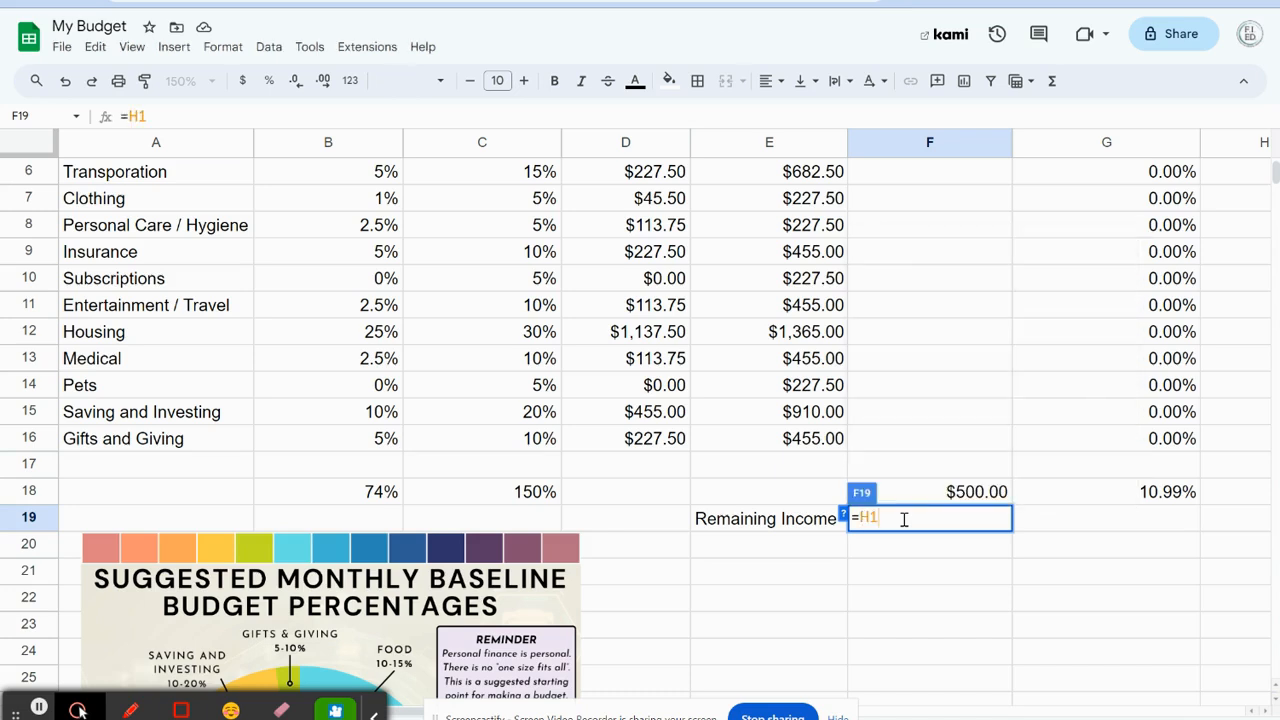
{"action": "type", "text": "-"}
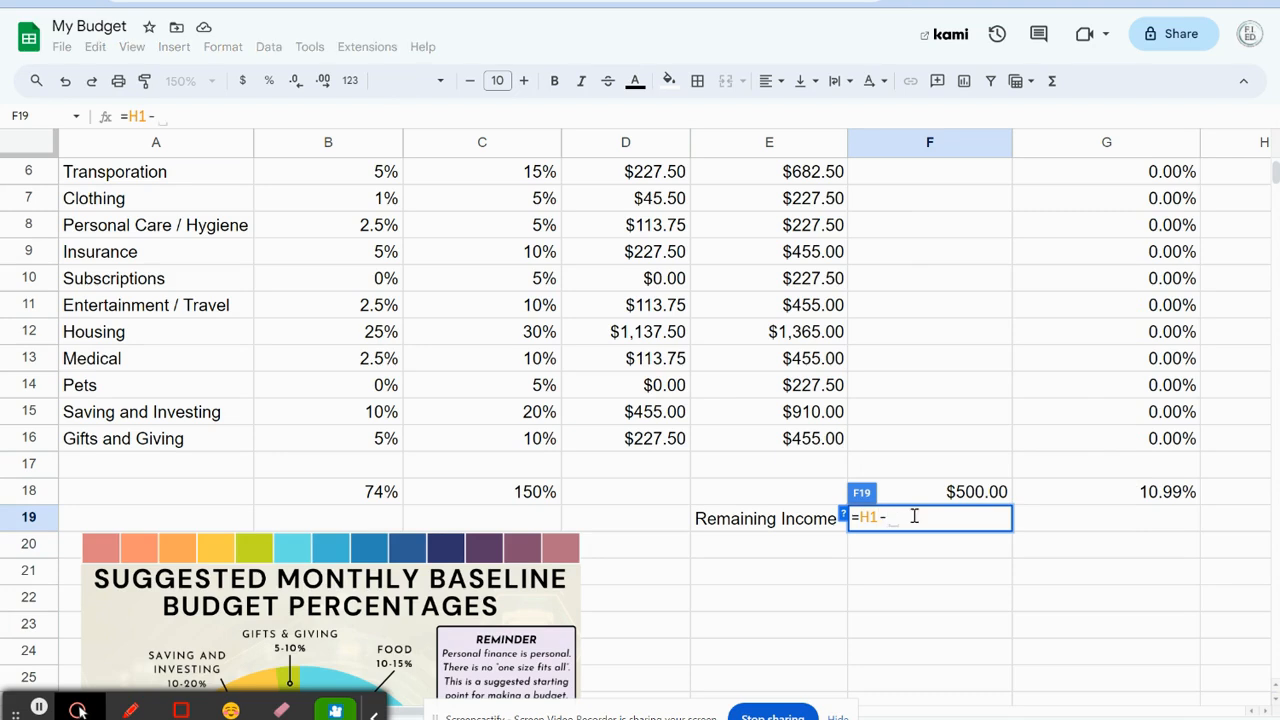
{"action": "left_click", "coordinate": [943, 492]}
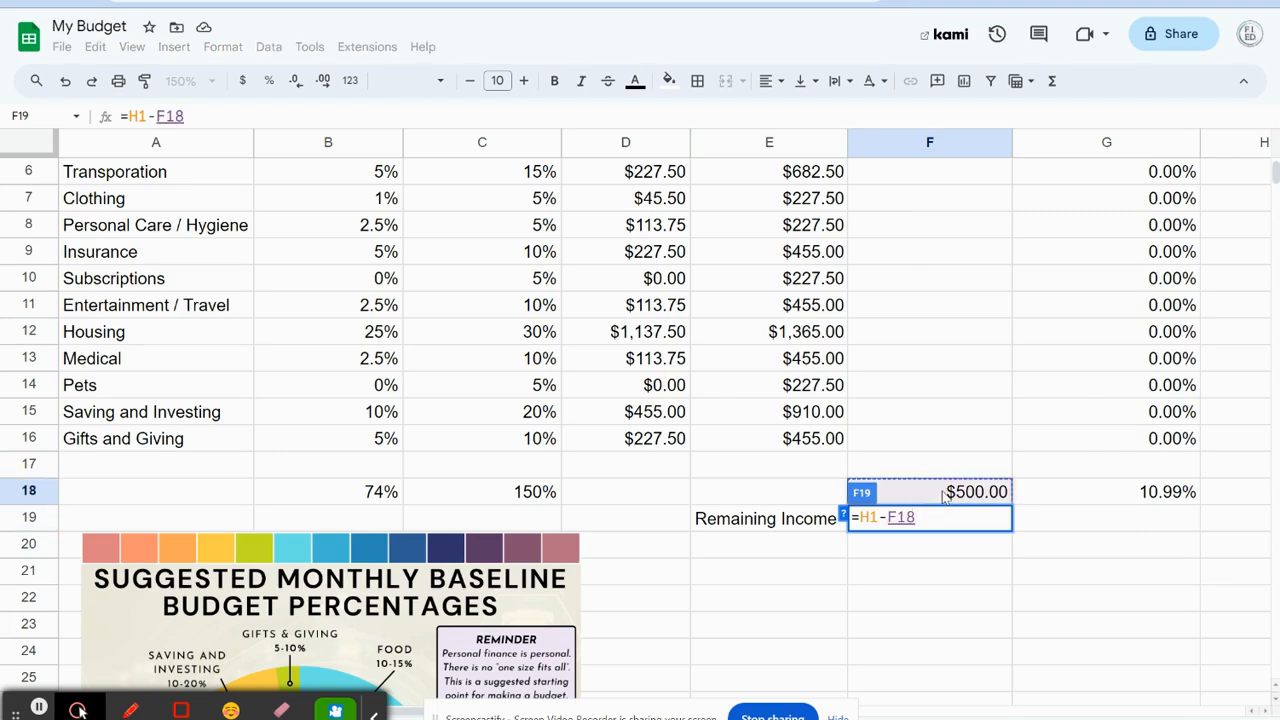
{"action": "key", "text": "Return"}
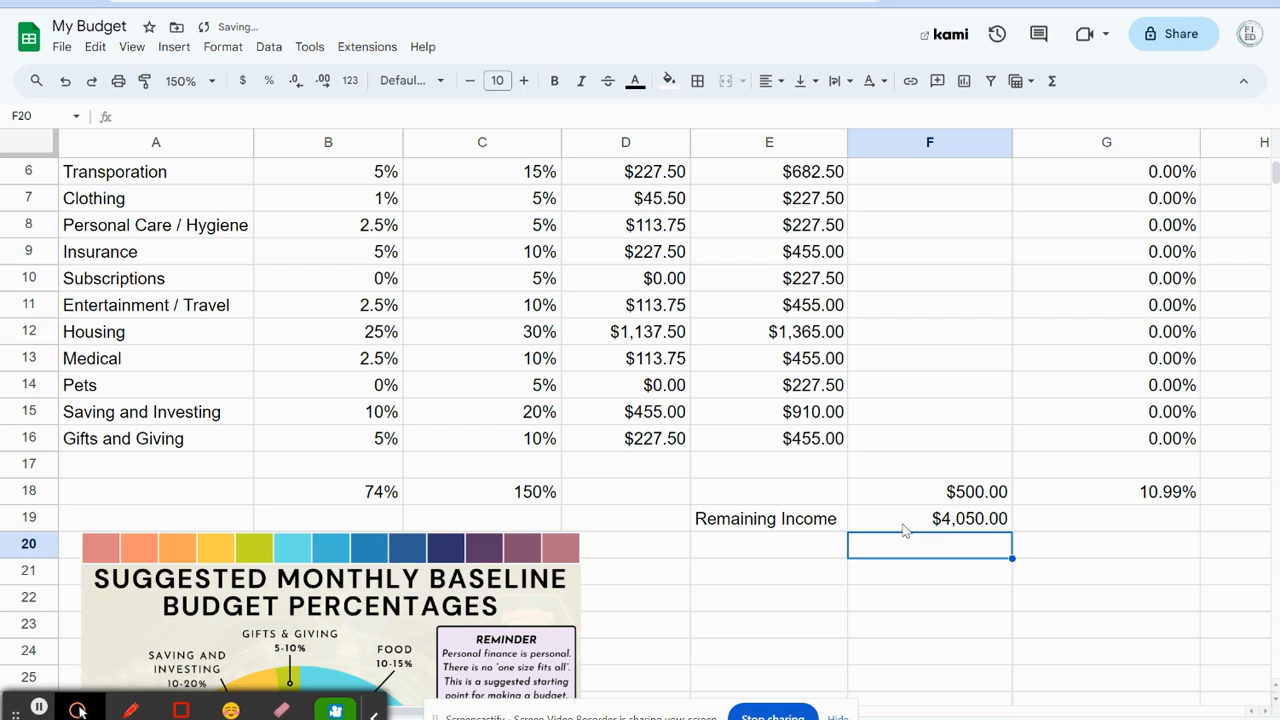
{"action": "left_click", "coordinate": [916, 529]}
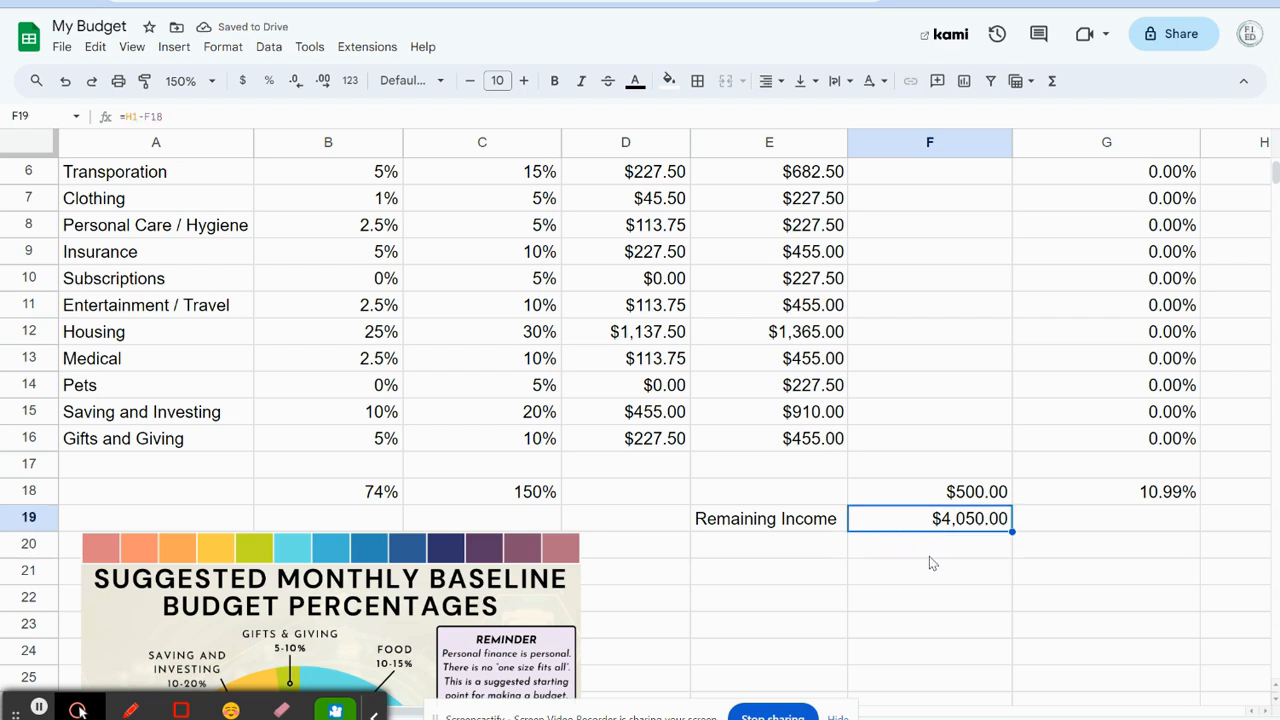
- Enter budgeted amounts of 300 for Utilities, 400 for Transportation and 100 for Clothing in F5 to F7
{"action": "scroll", "coordinate": [932, 560], "scroll_direction": "up", "scroll_amount": 3}
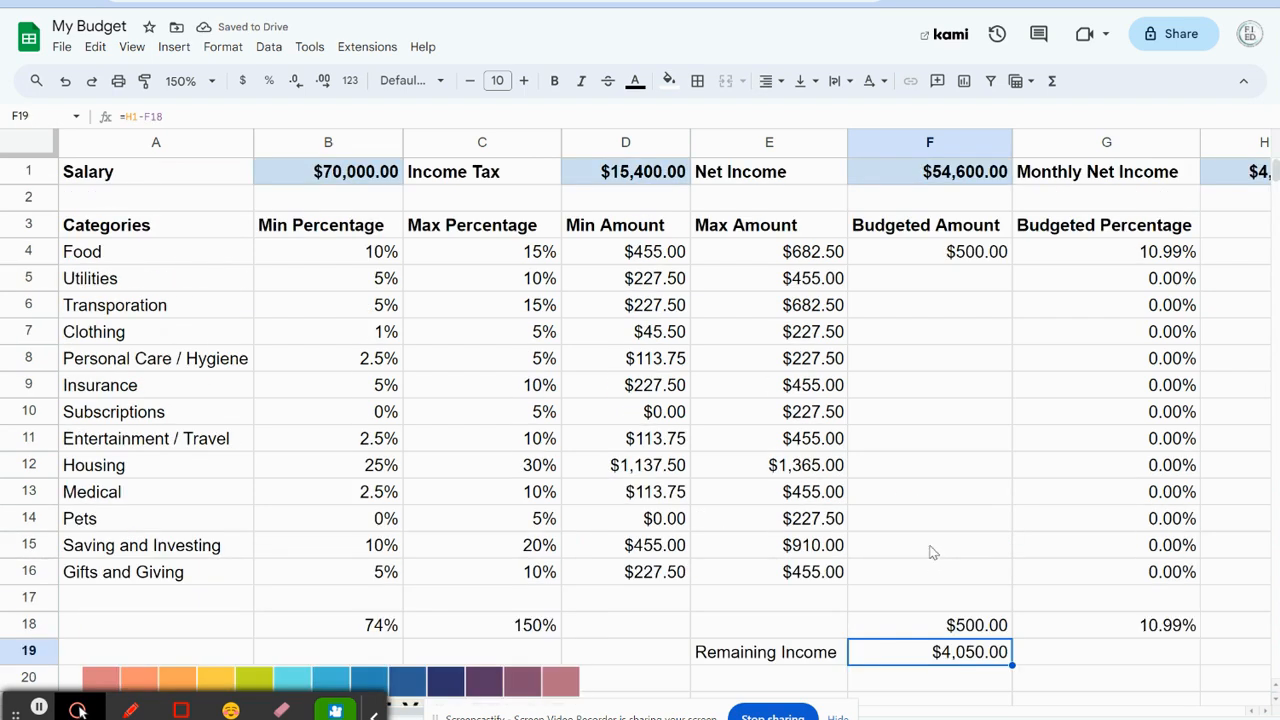
{"action": "left_click", "coordinate": [970, 285]}
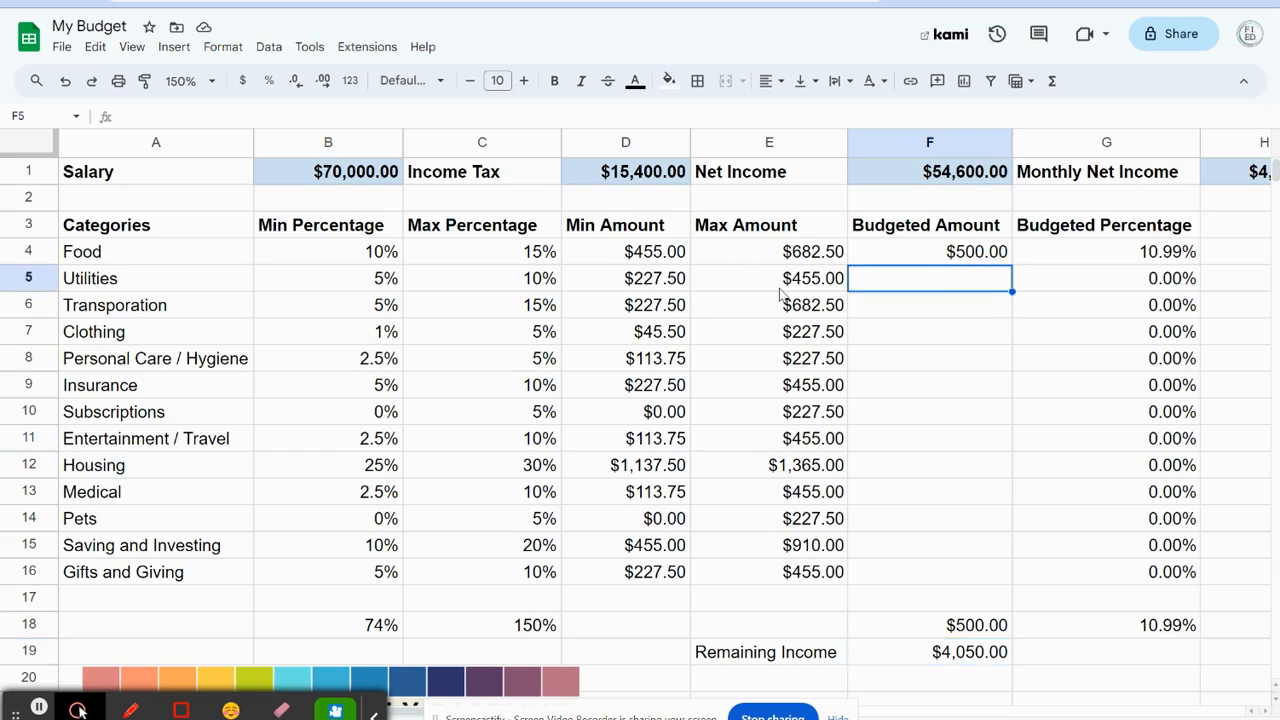
{"action": "type", "text": "300"}
{"action": "left_click", "coordinate": [875, 316]}
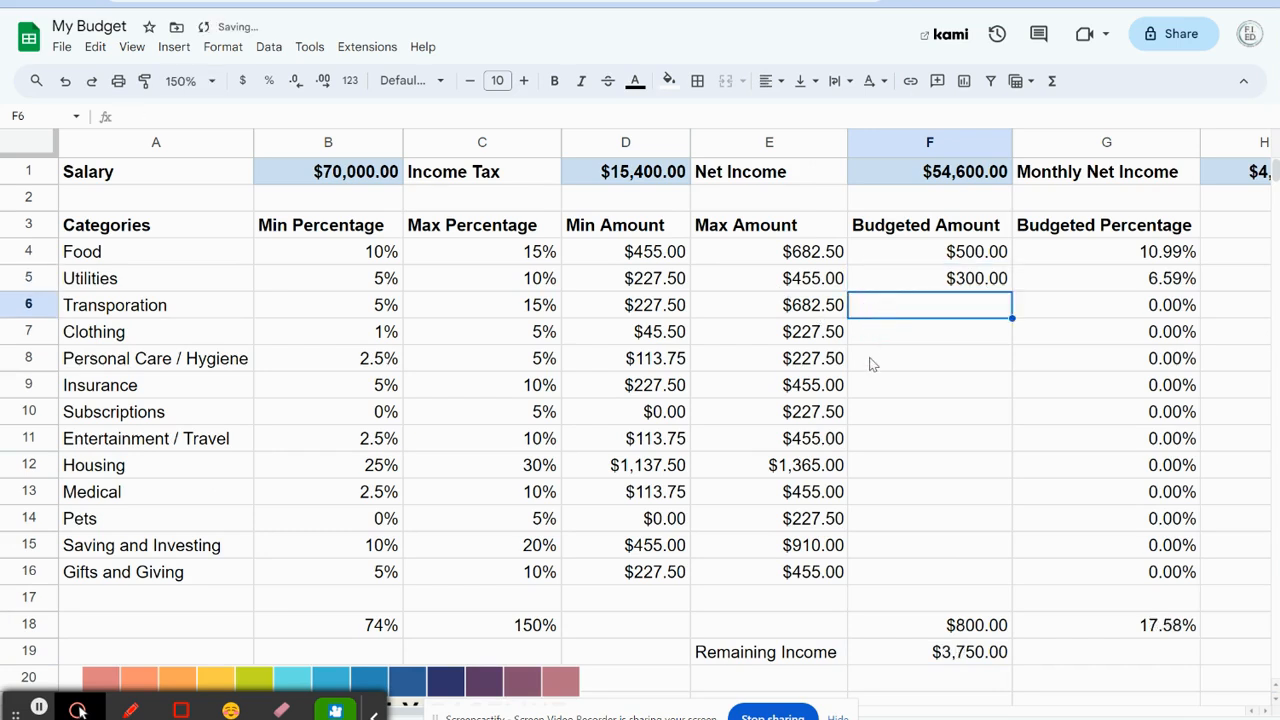
{"action": "type", "text": "400"}
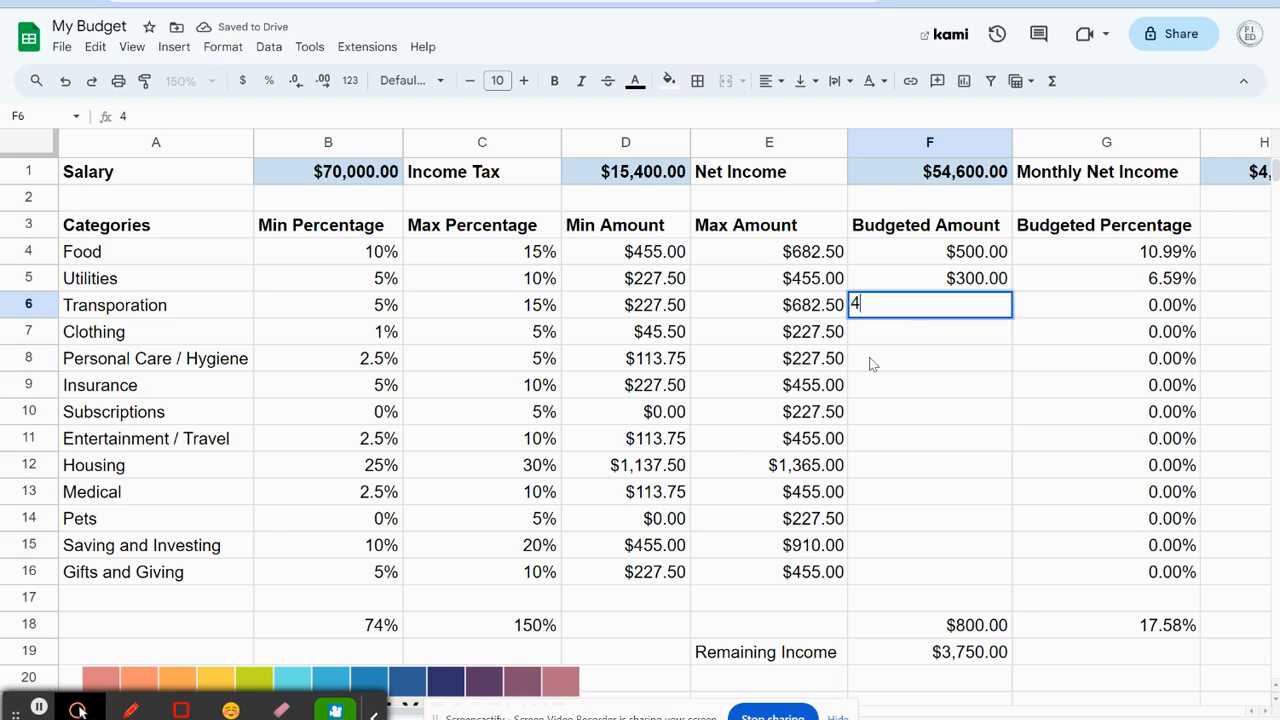
{"action": "left_click", "coordinate": [912, 337]}
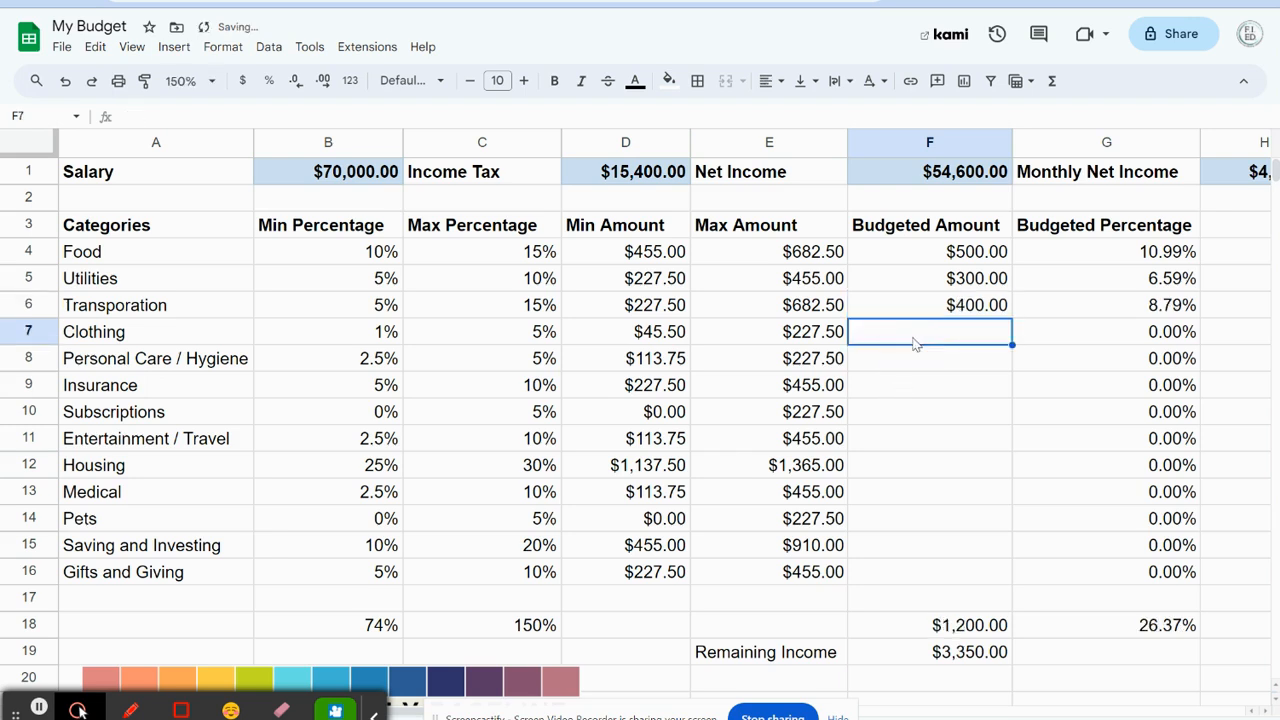
{"action": "type", "text": "100"}
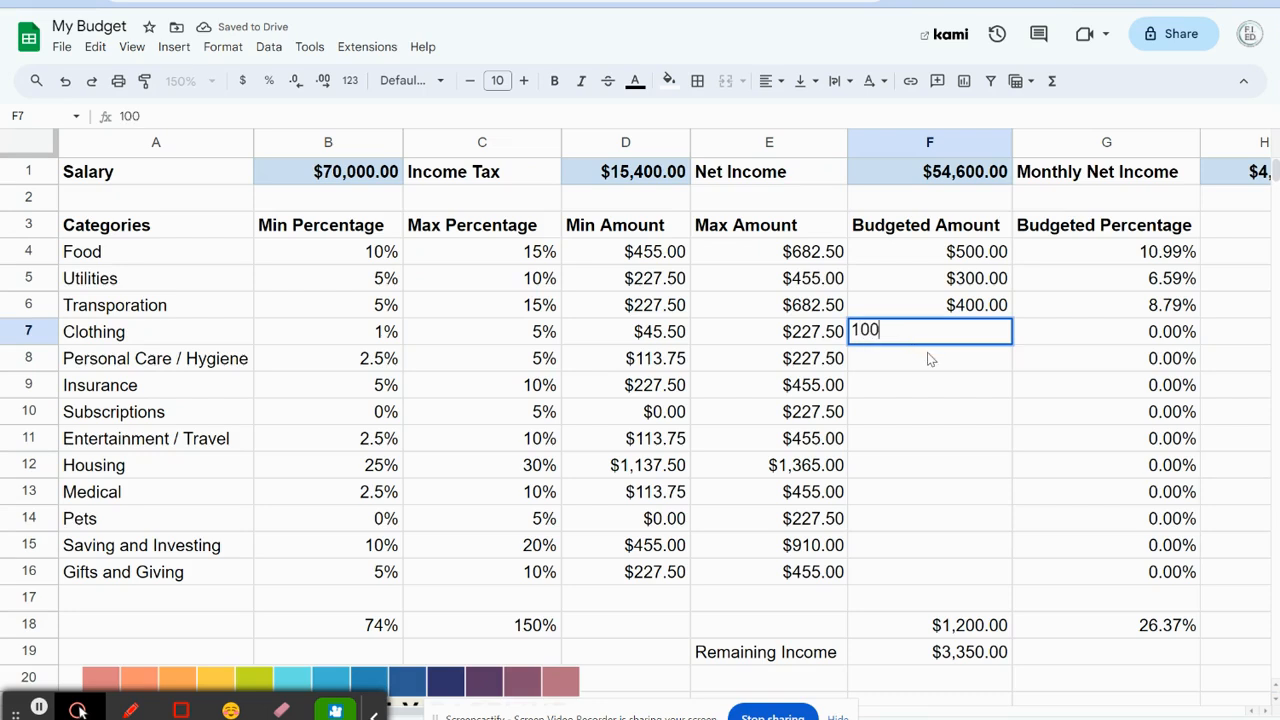
- Enter budgeted amounts of 150 for Personal Care / Hygiene, 355 for Insurance and 120 for Subscriptions in F8 to F10
{"action": "left_click", "coordinate": [912, 362]}
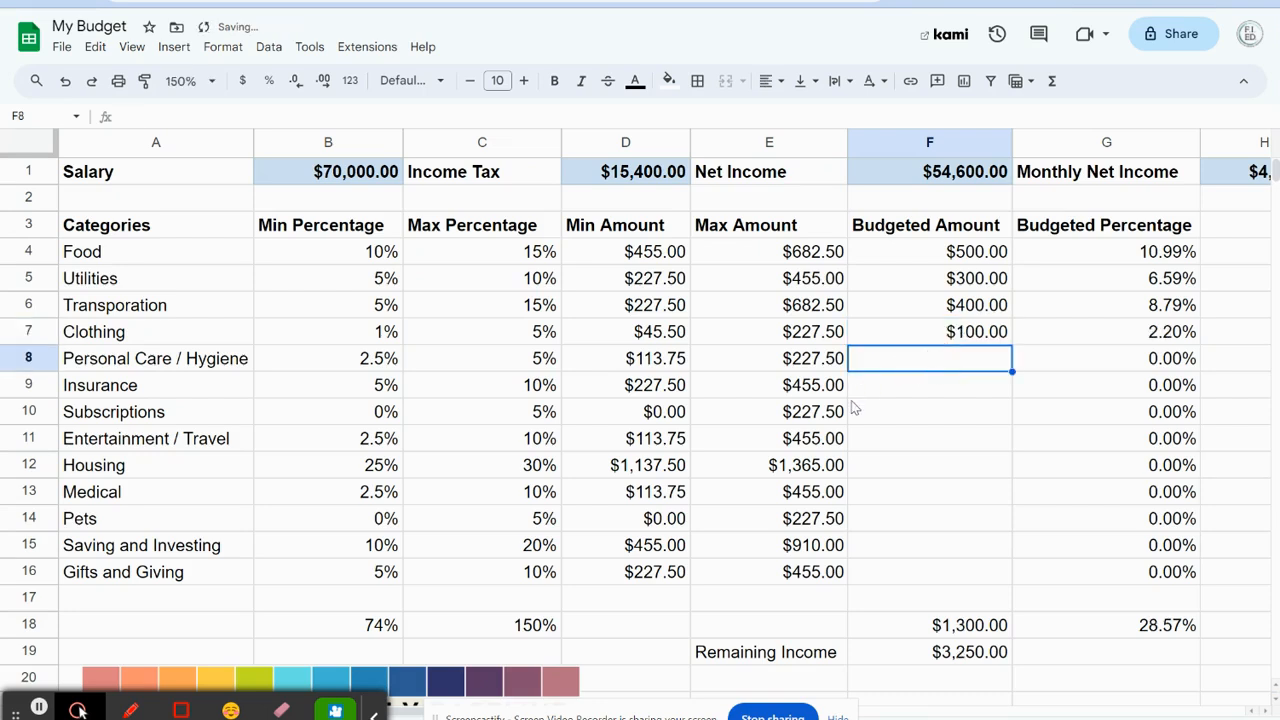
{"action": "type", "text": "150"}
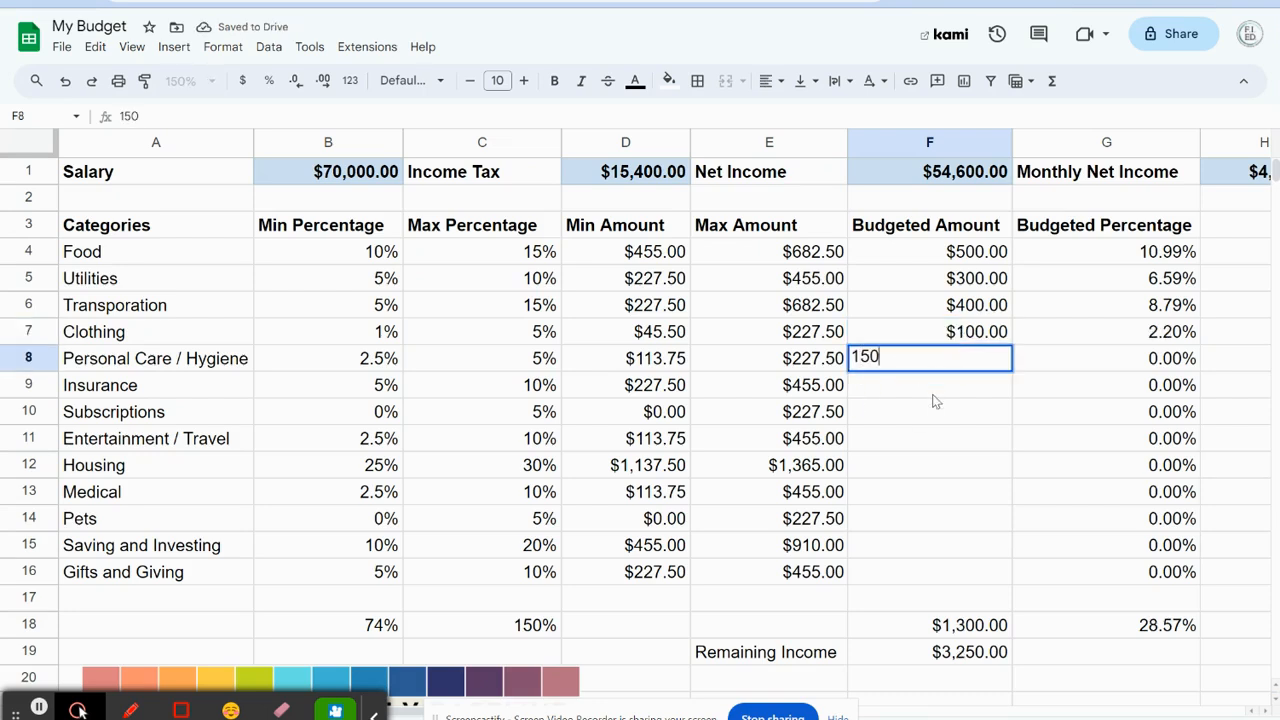
{"action": "left_click", "coordinate": [935, 385]}
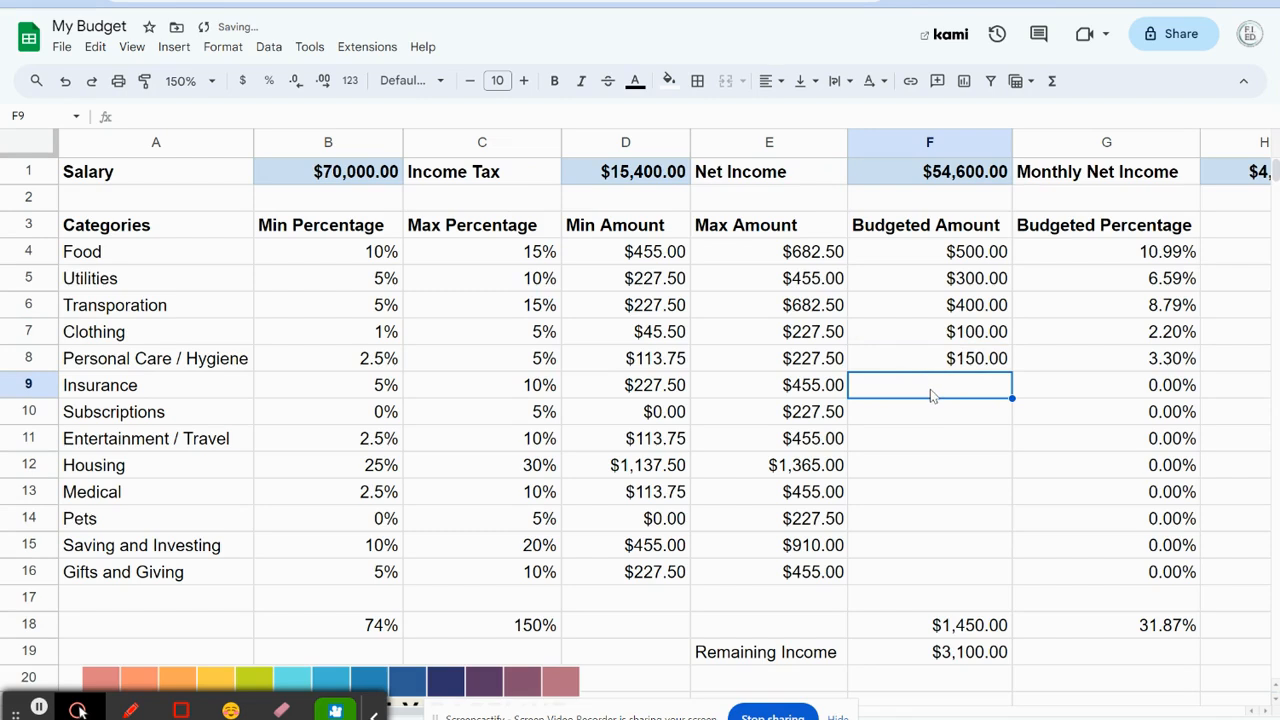
{"action": "type", "text": "355"}
{"action": "left_click", "coordinate": [943, 419]}
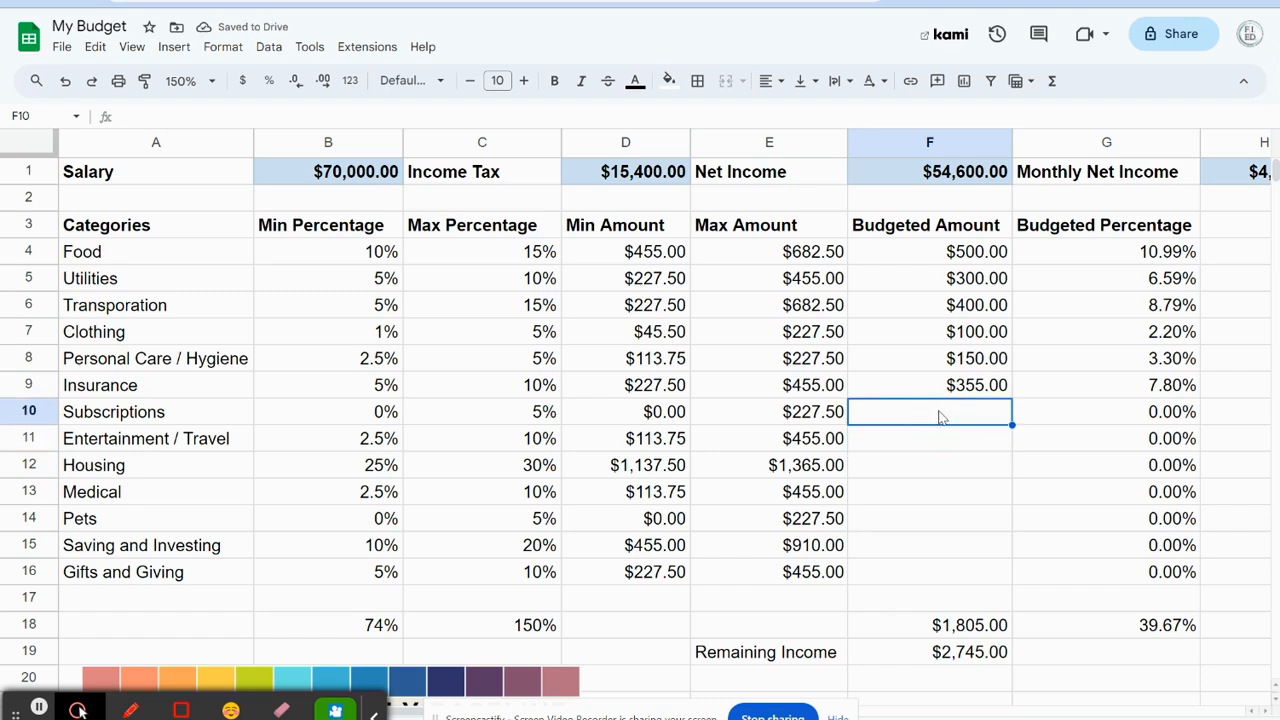
{"action": "type", "text": "120"}
{"action": "left_click", "coordinate": [934, 423]}
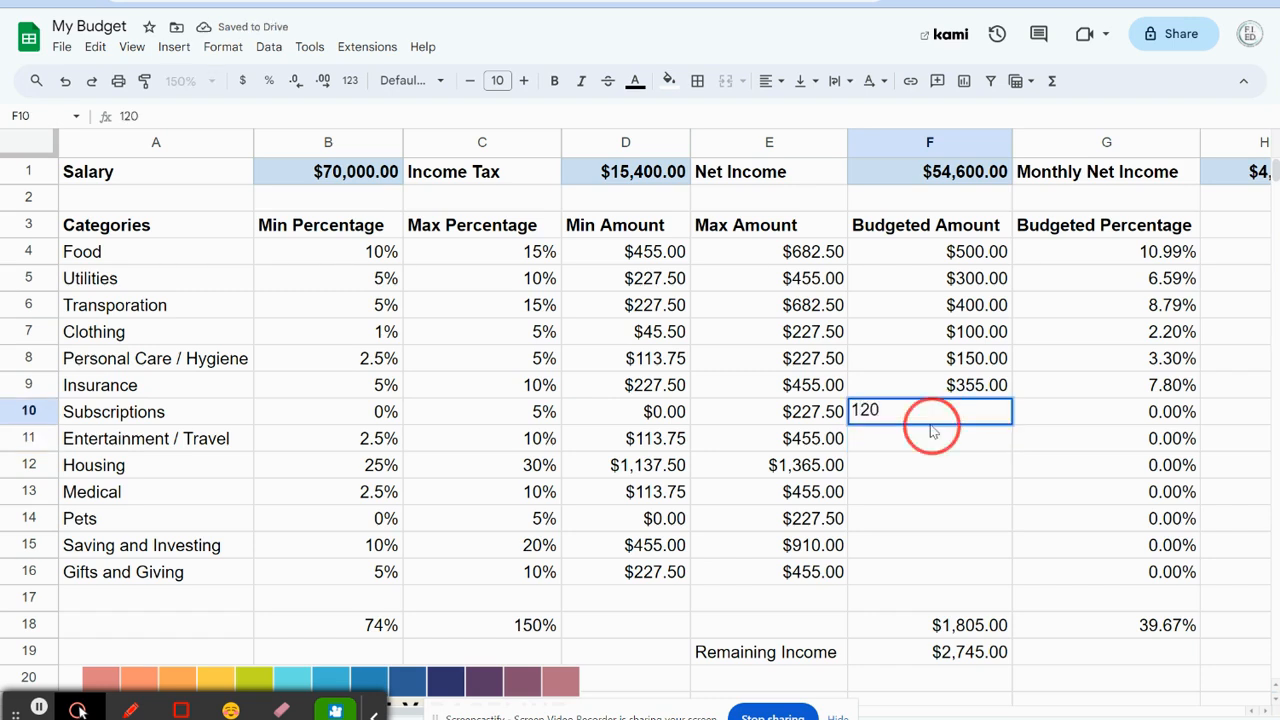
{"action": "key", "text": "Return"}
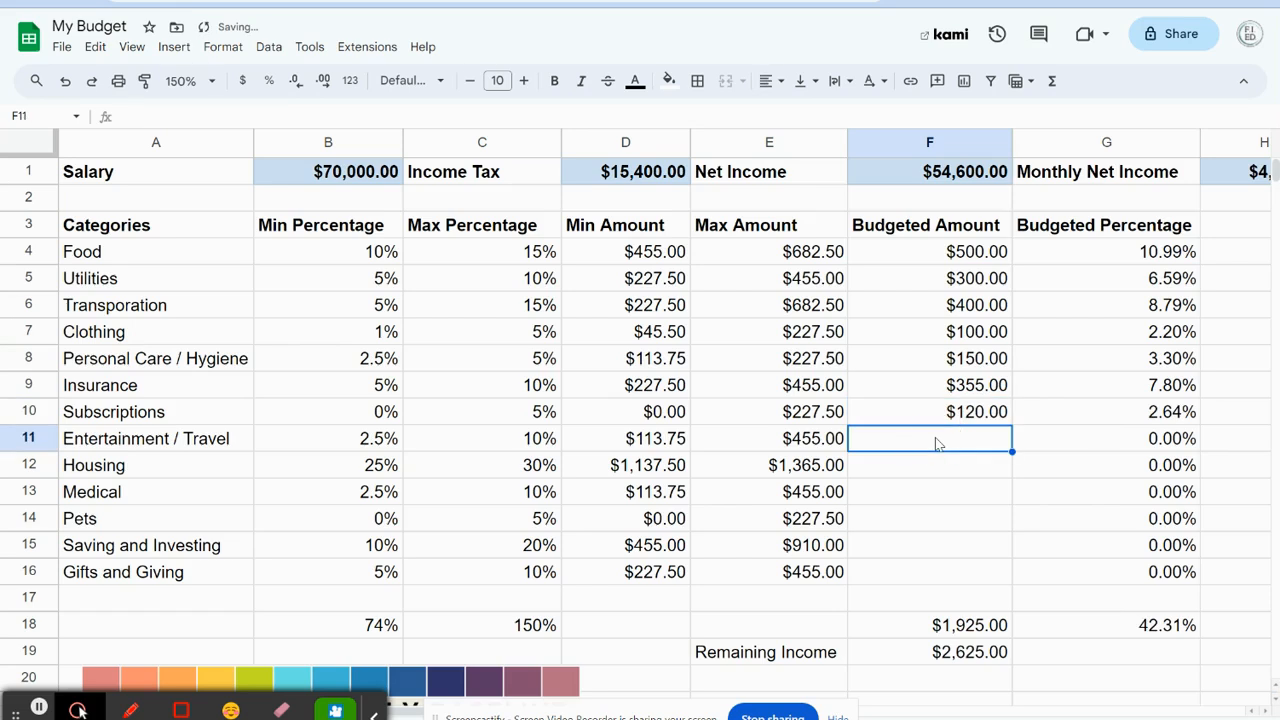
- Enter budgeted amounts of 300 for Entertainment / Travel, 1200 for Housing and 300 for Medical in F11 to F13
{"action": "type", "text": "300"}
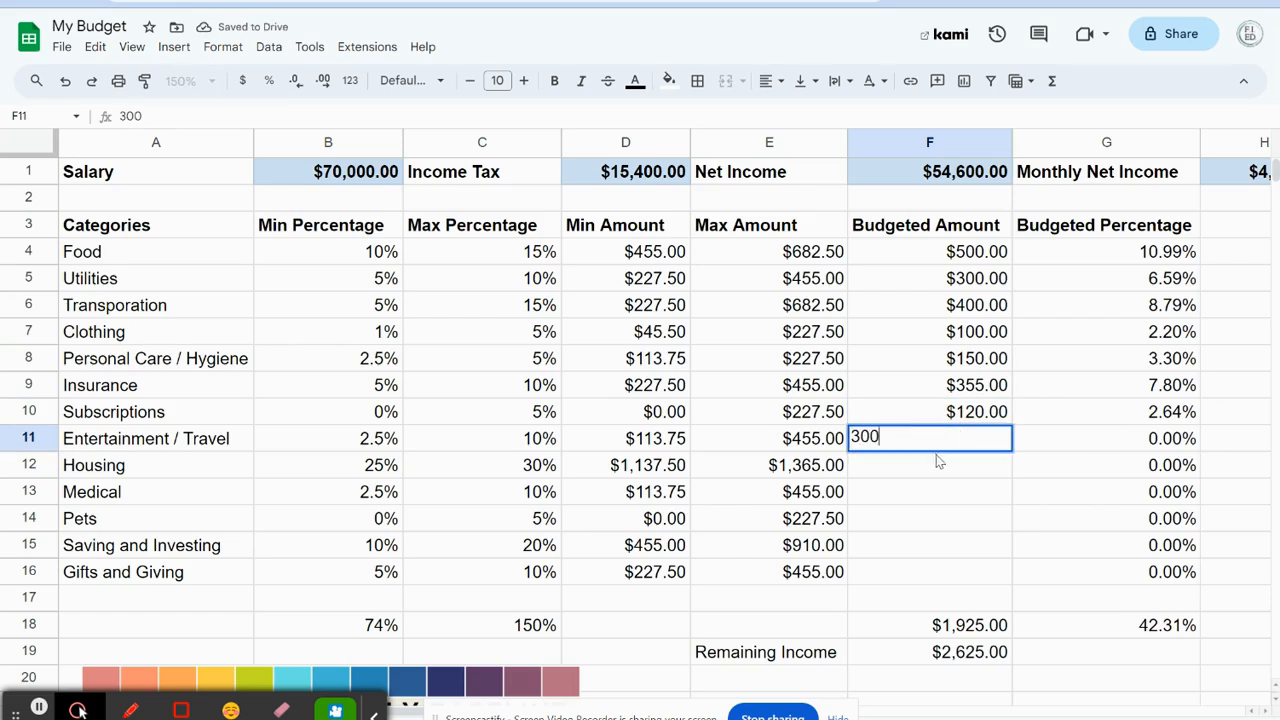
{"action": "key", "text": "Return"}
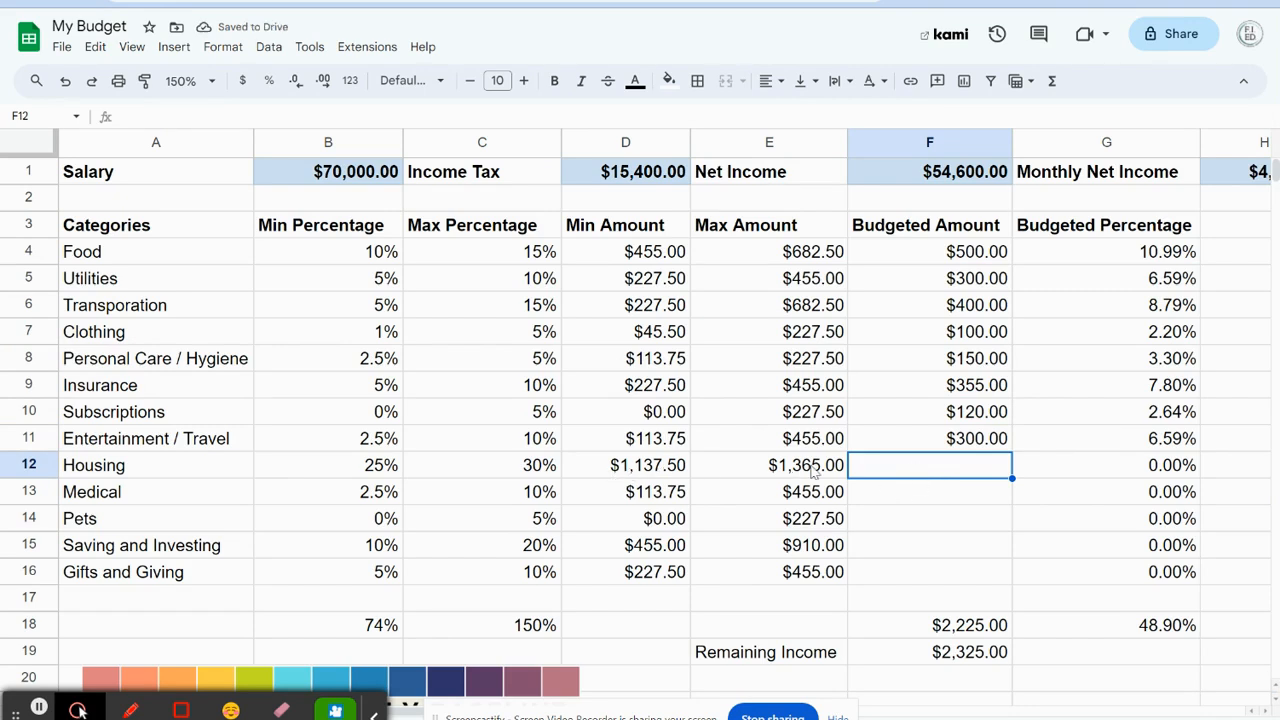
{"action": "type", "text": "1200"}
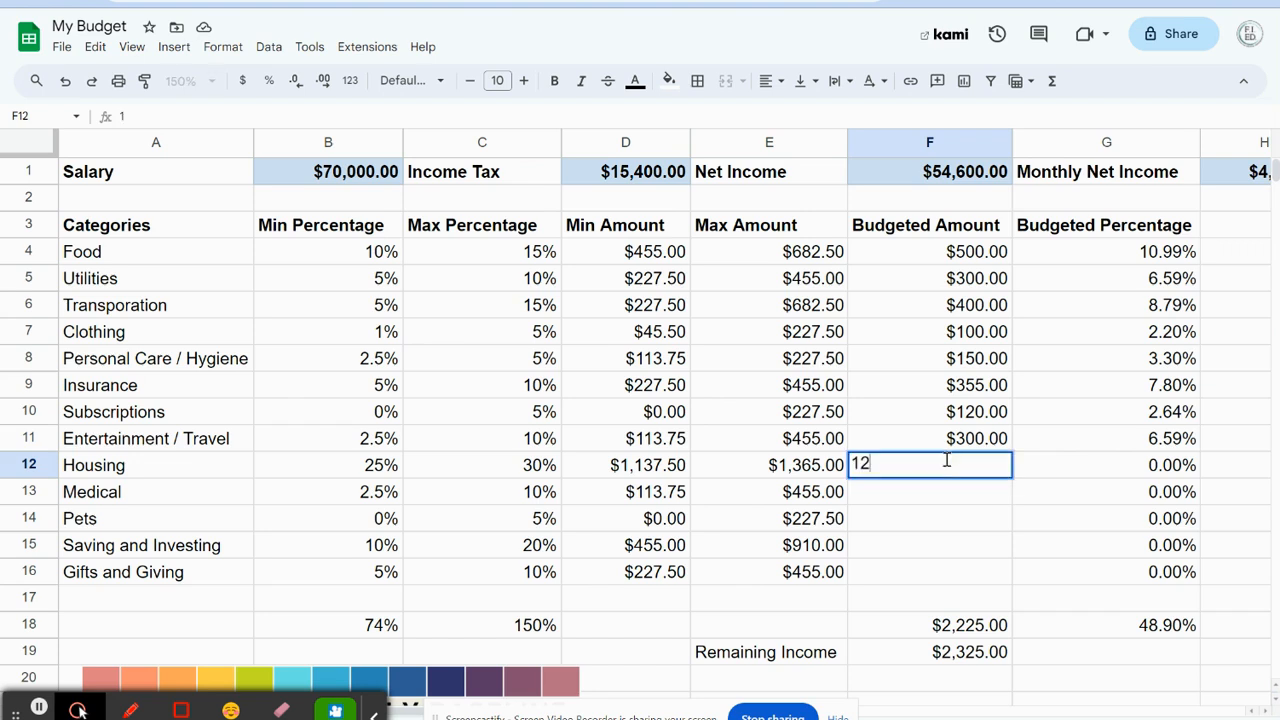
{"action": "left_click", "coordinate": [974, 497]}
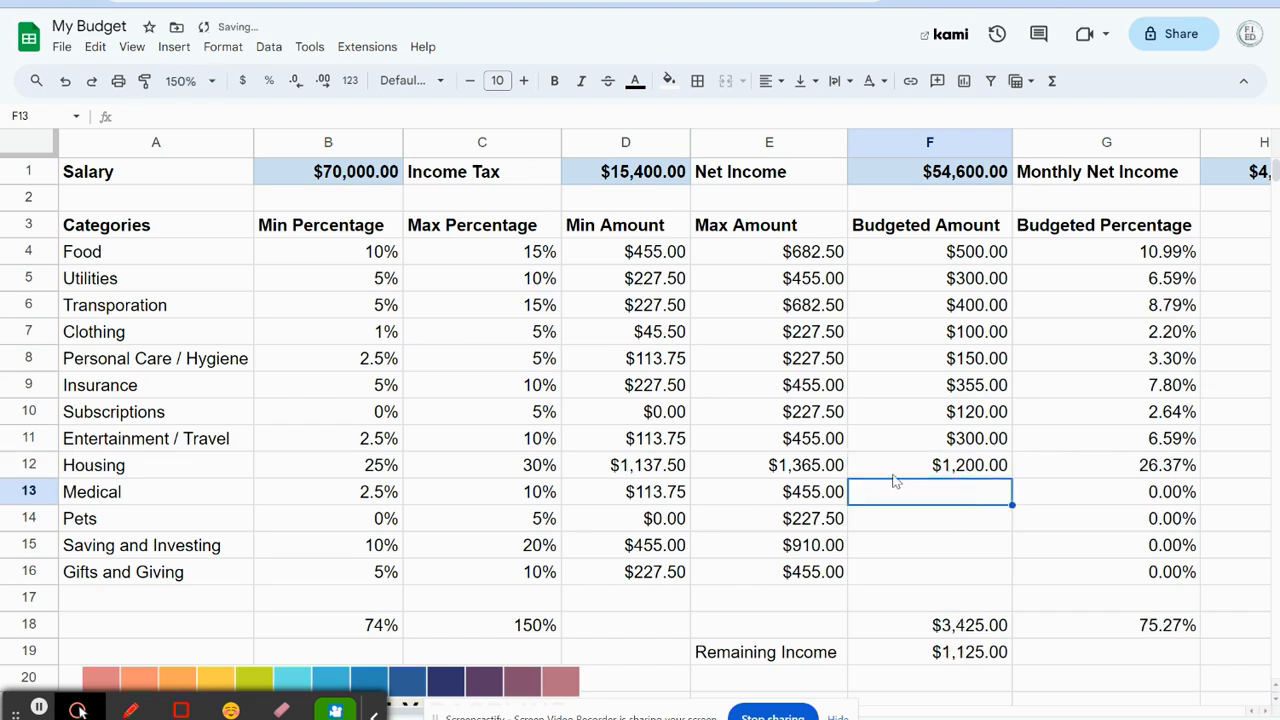
{"action": "type", "text": "300"}
- Enter budgeted amounts of 0 for Pets, 900 for Saving and Investing and 300 for Gifts and Giving in F14 to F16
{"action": "left_click", "coordinate": [945, 522]}
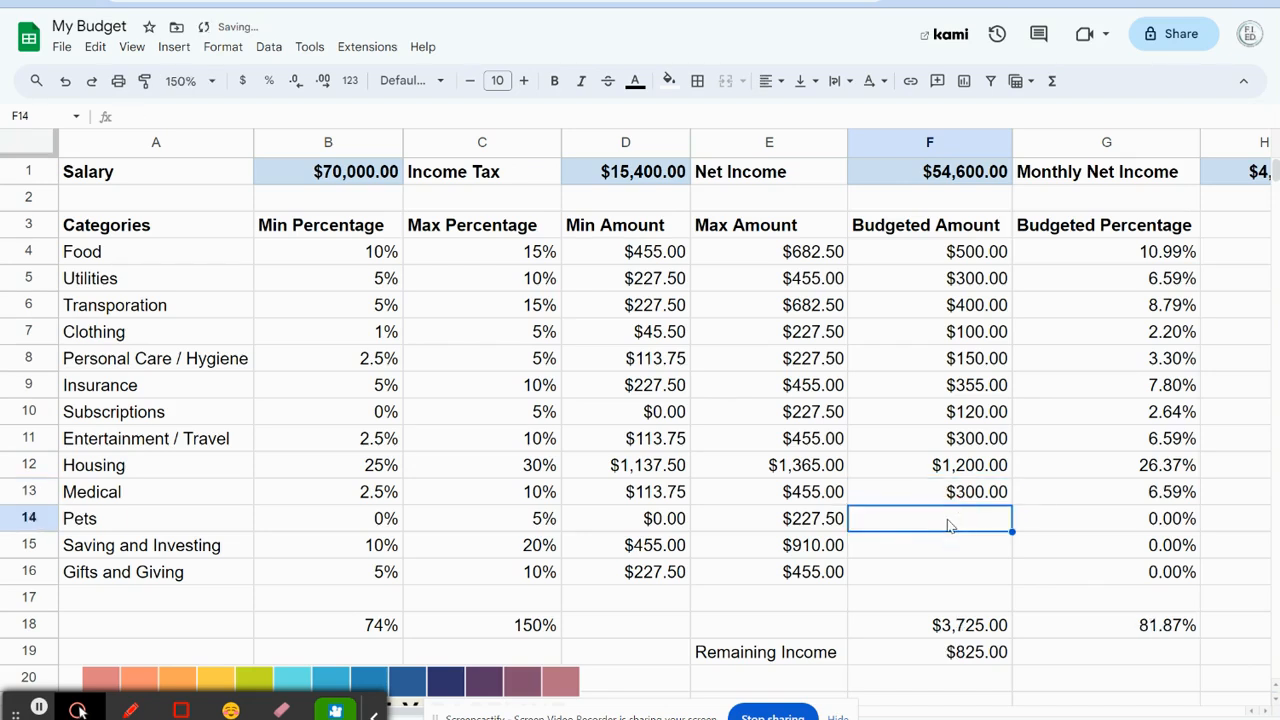
{"action": "type", "text": "0"}
{"action": "left_click", "coordinate": [975, 555]}
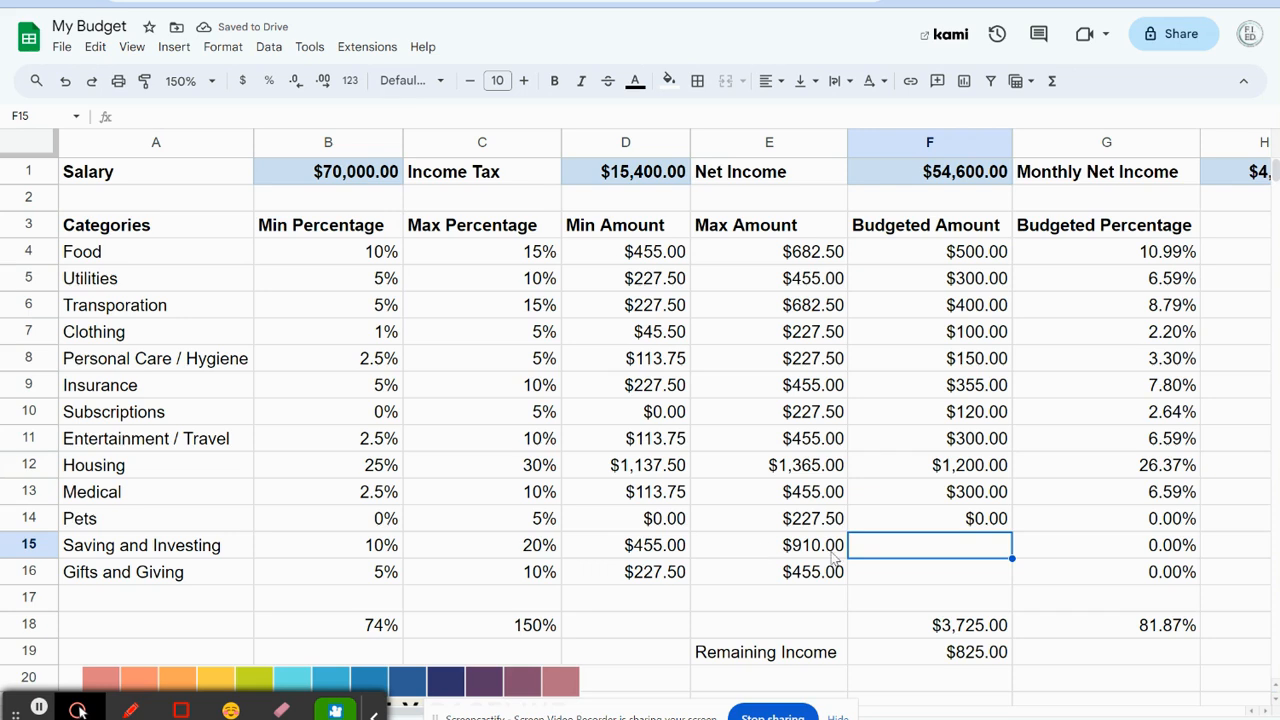
{"action": "type", "text": "900"}
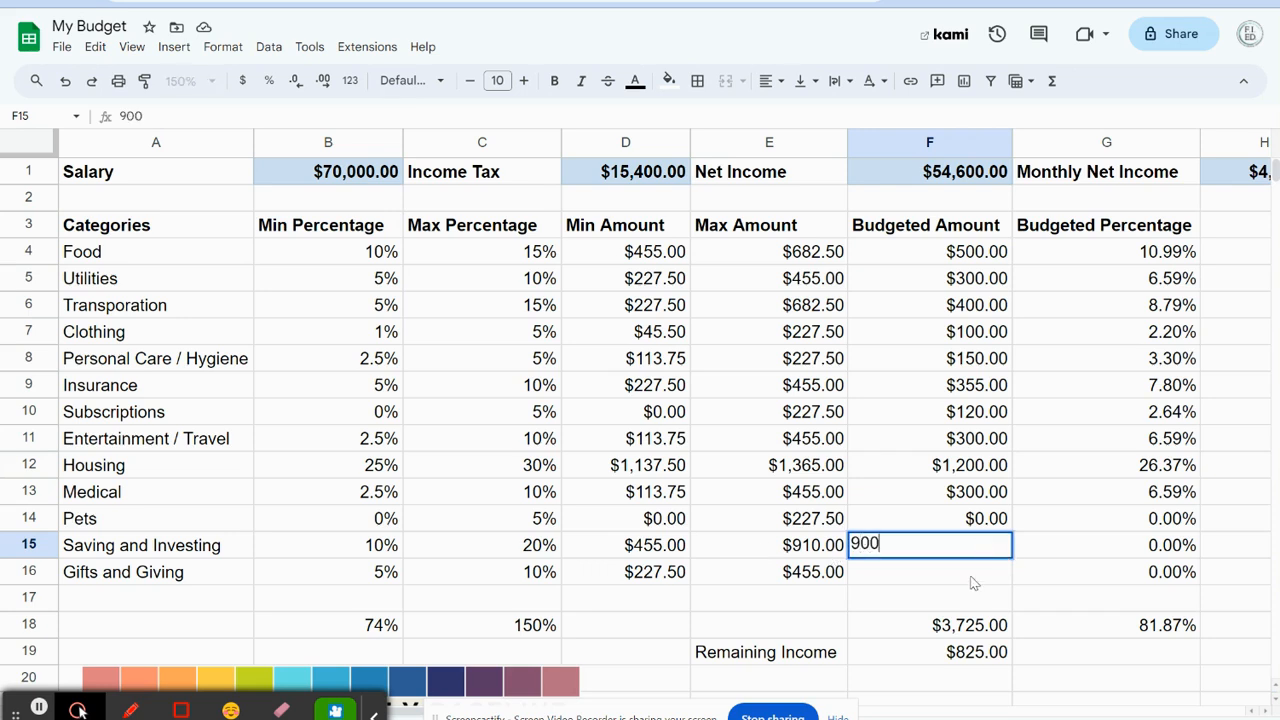
{"action": "key", "text": "Return"}
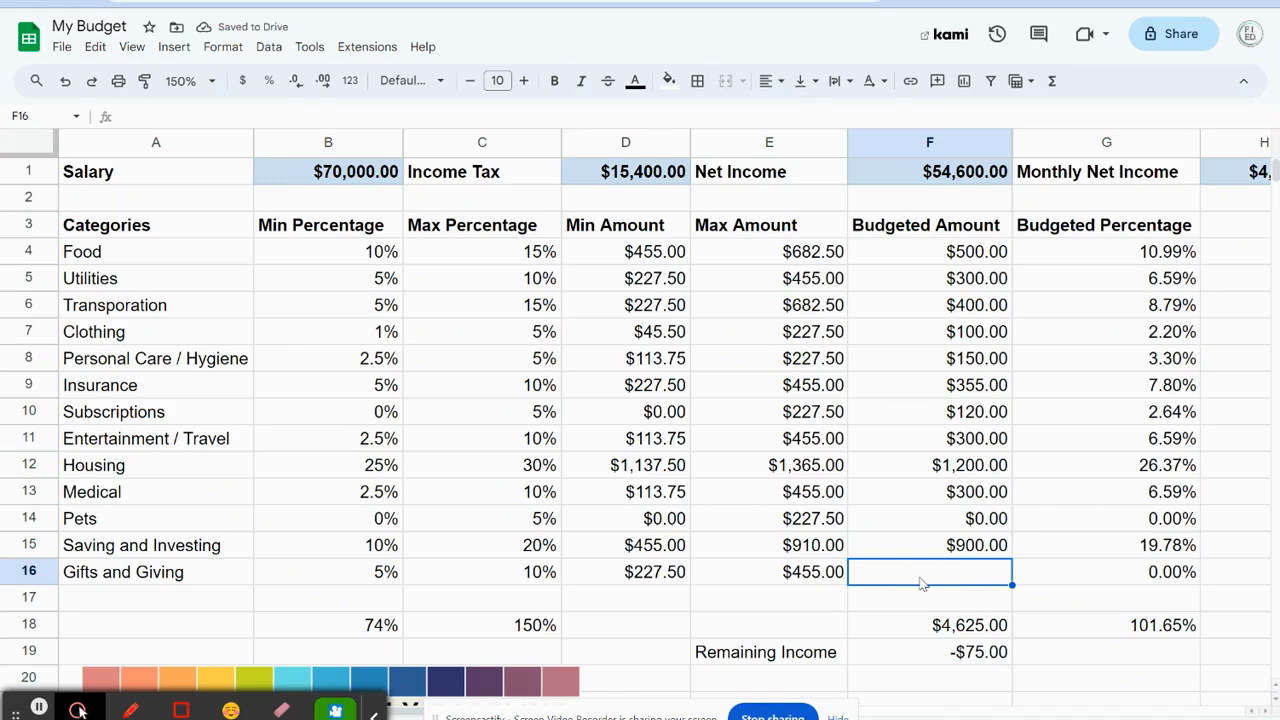
{"action": "type", "text": "300"}
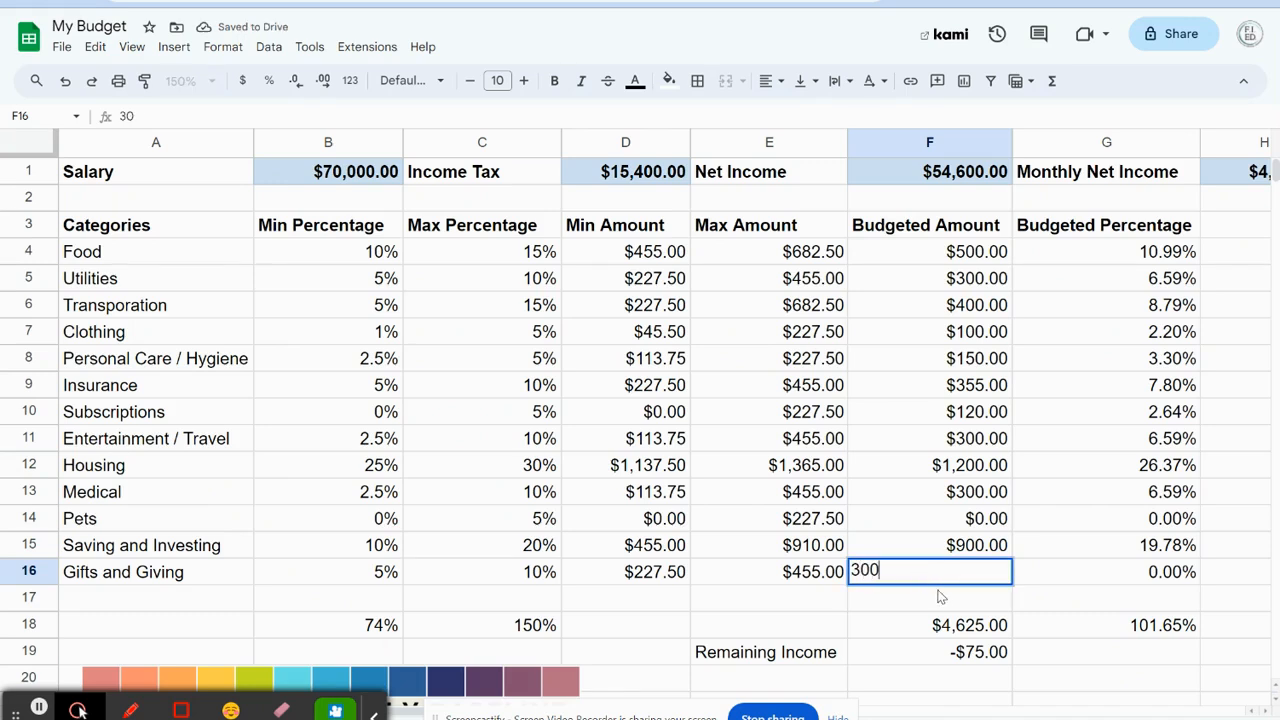
{"action": "left_click", "coordinate": [944, 597]}
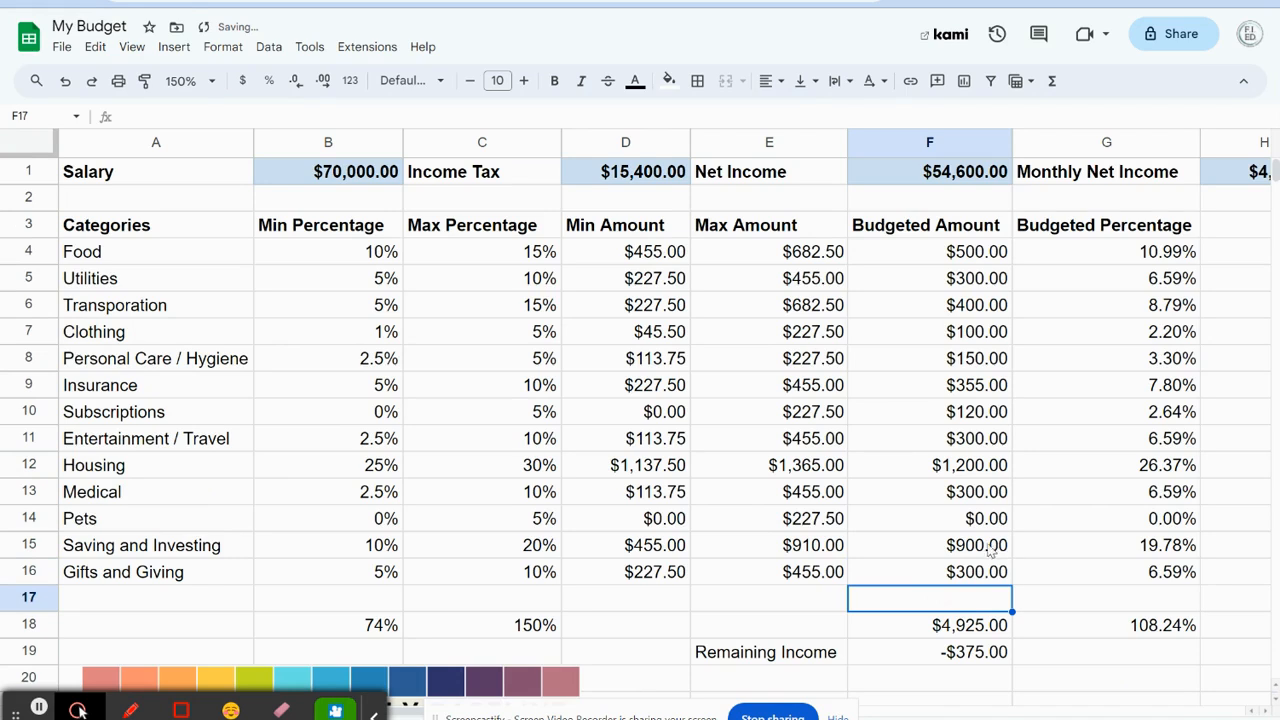
{"action": "left_click_drag", "start_coordinate": [944, 245], "coordinate": [944, 275]}
{"action": "left_click_drag", "start_coordinate": [944, 335], "coordinate": [955, 572]}
{"action": "left_click", "coordinate": [954, 597]}
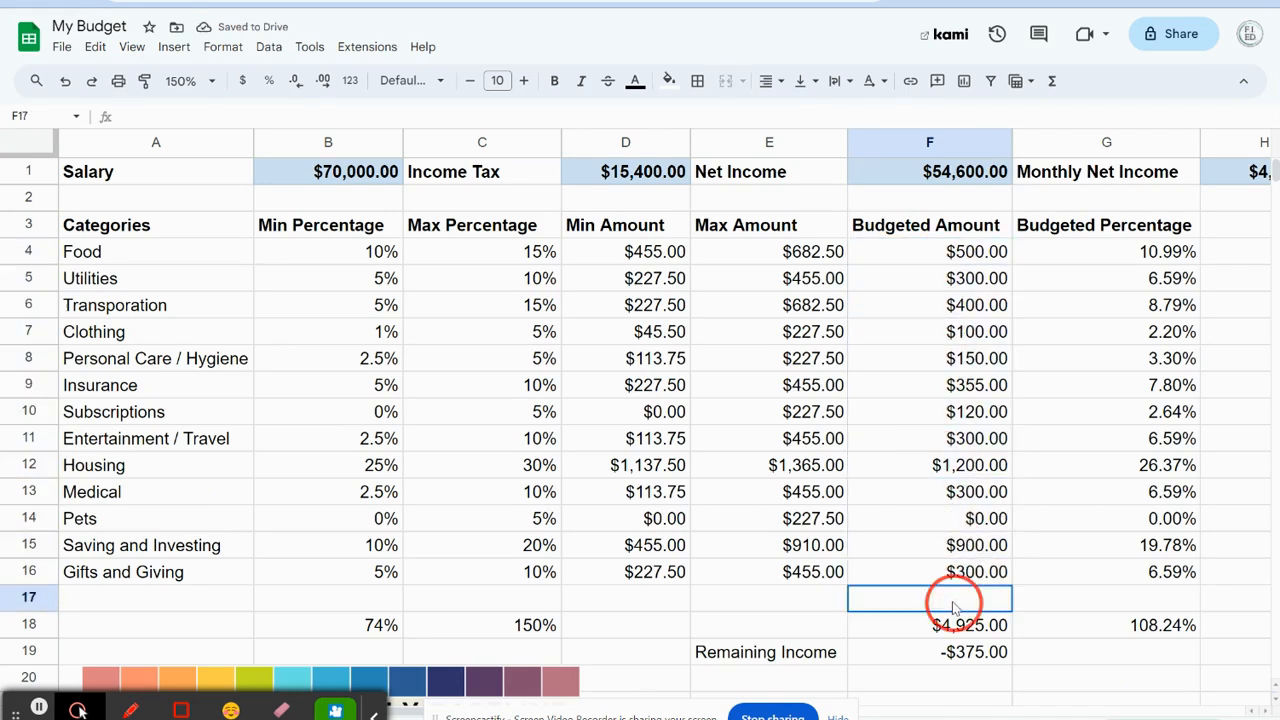
- Set the budgeted amounts to 50 for Clothing in F7 and 150 for Medical in F13
{"action": "left_click", "coordinate": [911, 660]}
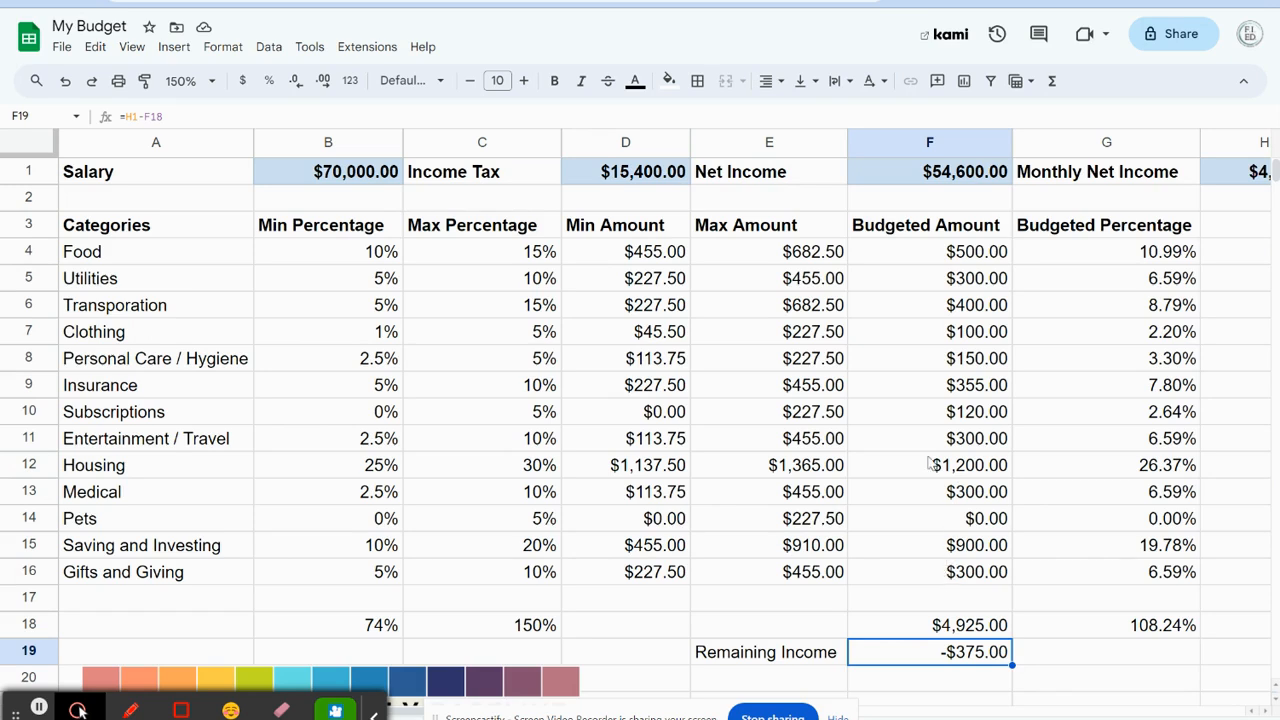
{"action": "left_click", "coordinate": [930, 338]}
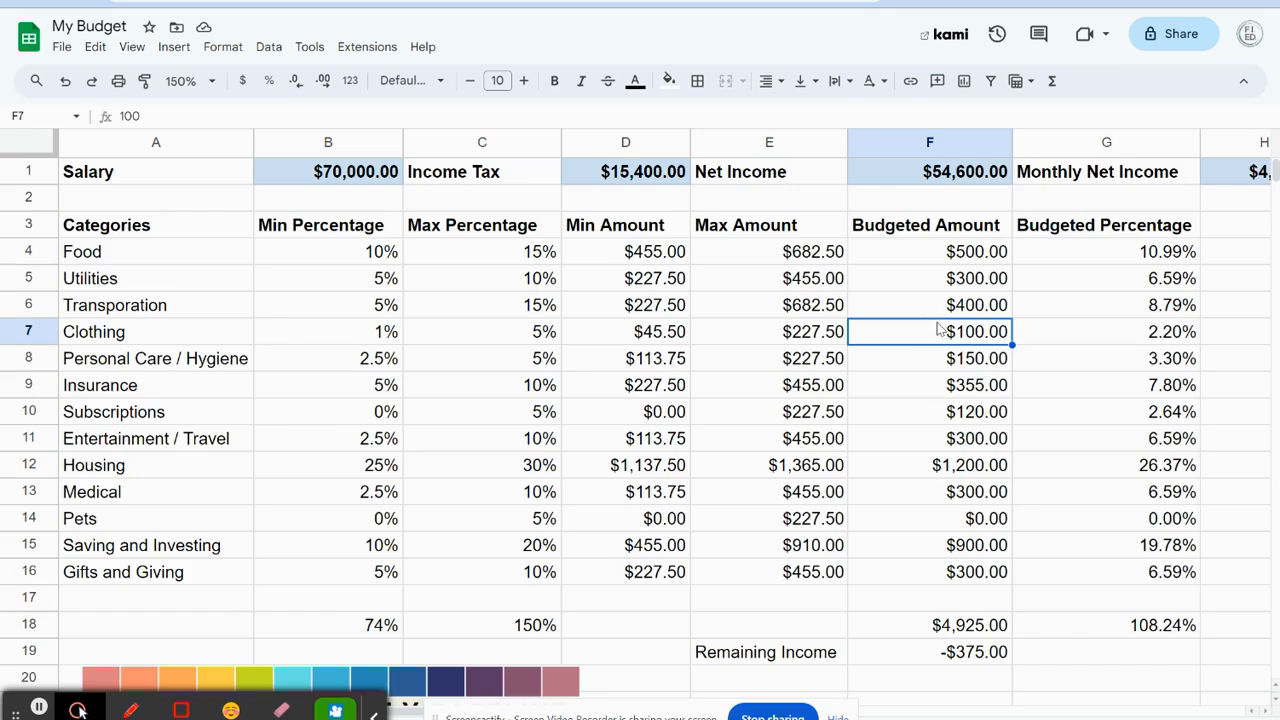
{"action": "key", "text": "BackSpace"}
{"action": "type", "text": "50"}
{"action": "left_click", "coordinate": [897, 393]}
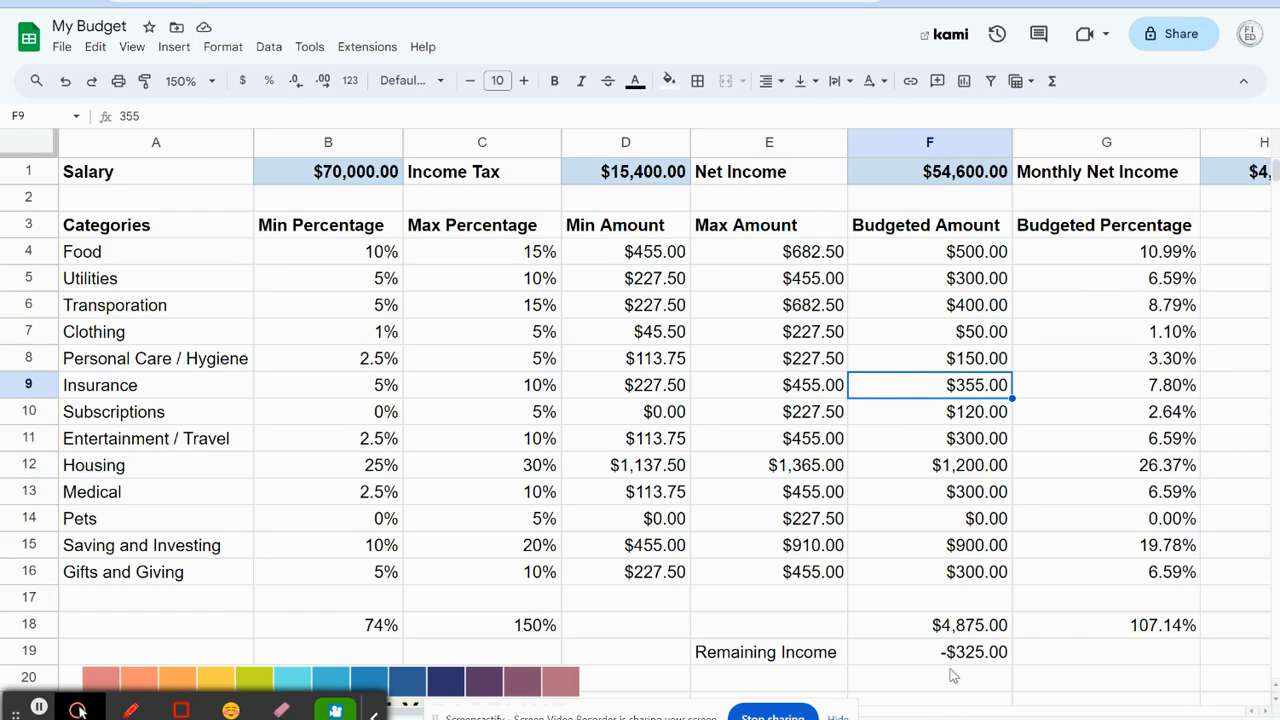
{"action": "left_click", "coordinate": [925, 499]}
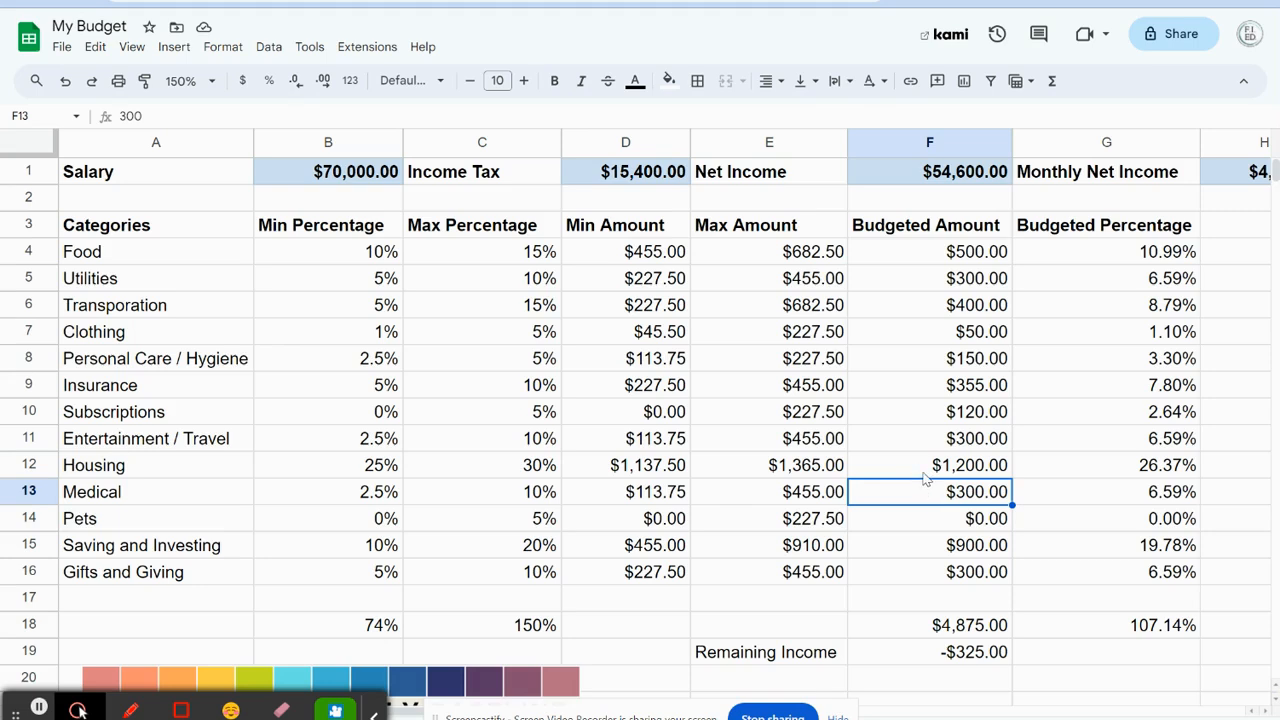
{"action": "key", "text": "BackSpace"}
{"action": "type", "text": "150"}
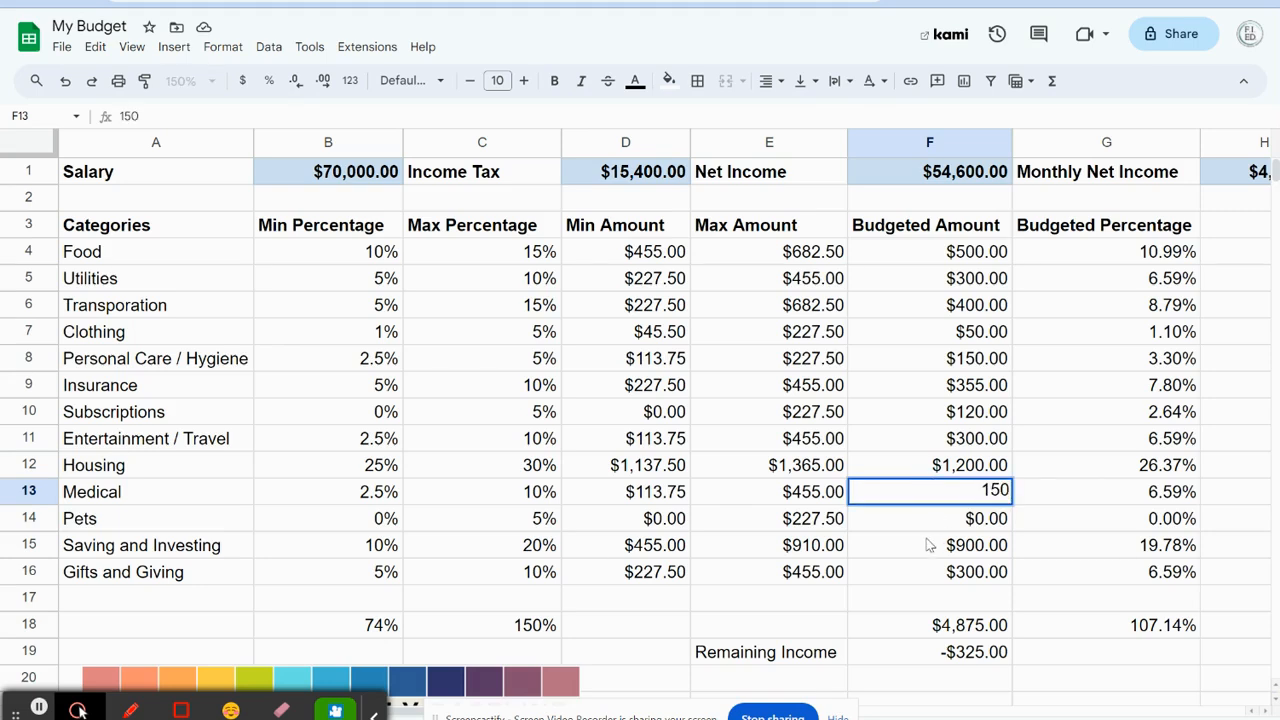
{"action": "key", "text": "Return"}
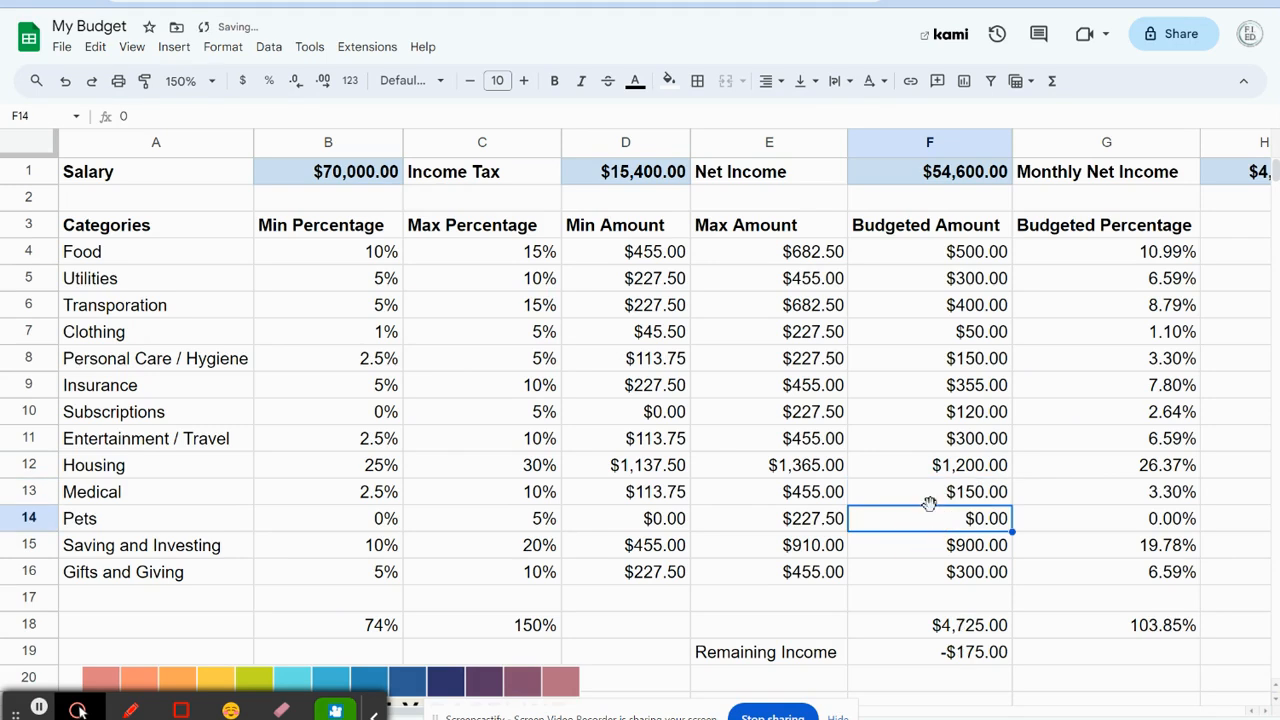
- Set the budgeted amounts to 250 for Gifts and Giving in F16 and 200 for Entertainment / Travel in F11
{"action": "left_click", "coordinate": [930, 578]}
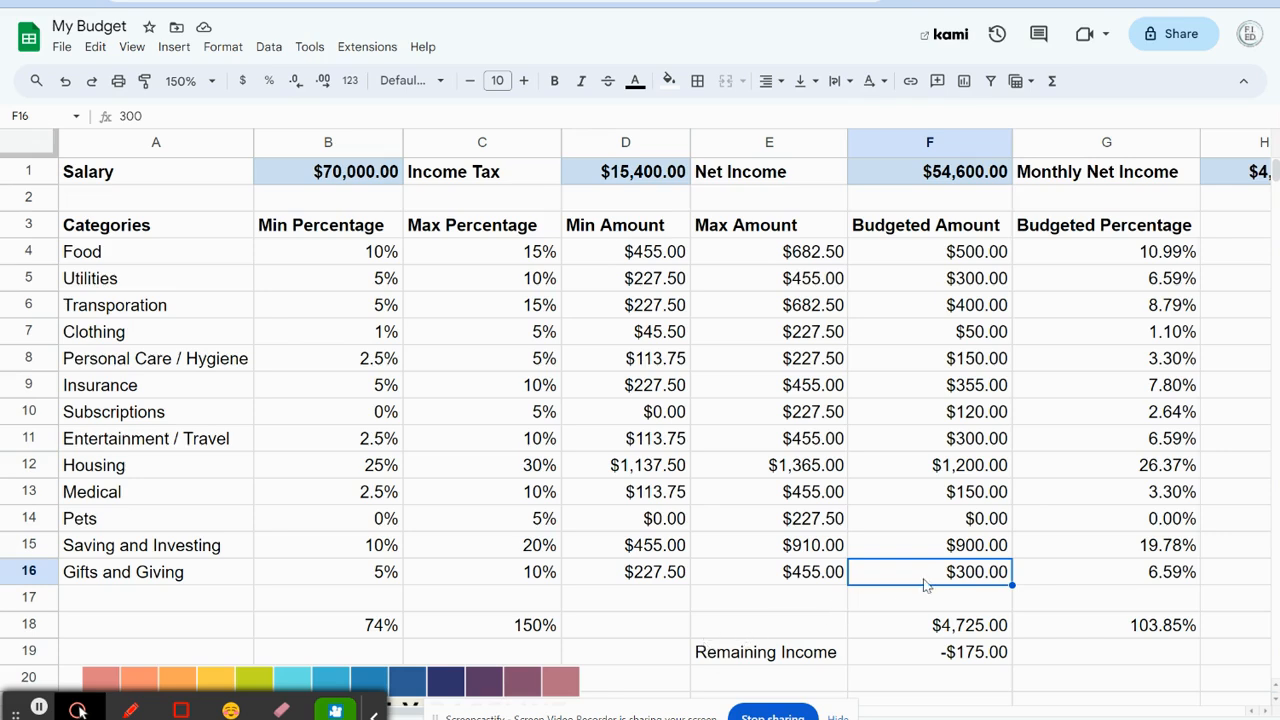
{"action": "type", "text": "250"}
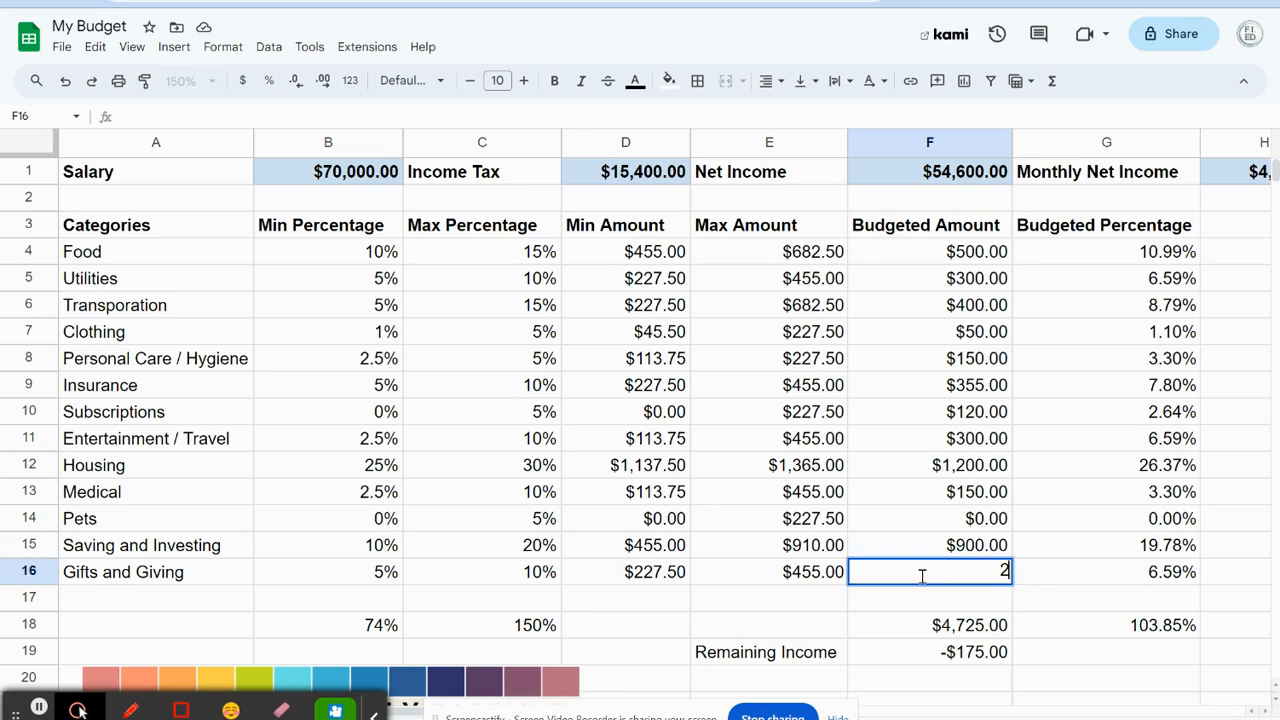
{"action": "left_click", "coordinate": [1038, 605]}
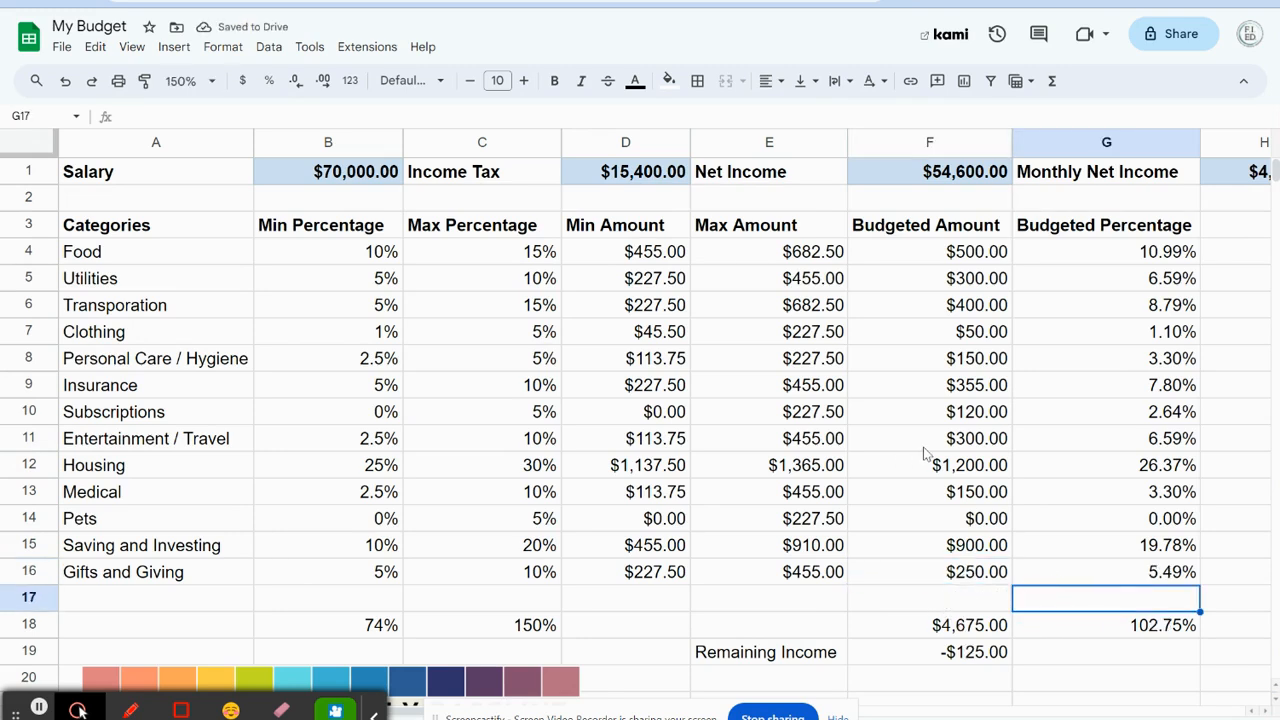
{"action": "left_click", "coordinate": [937, 474]}
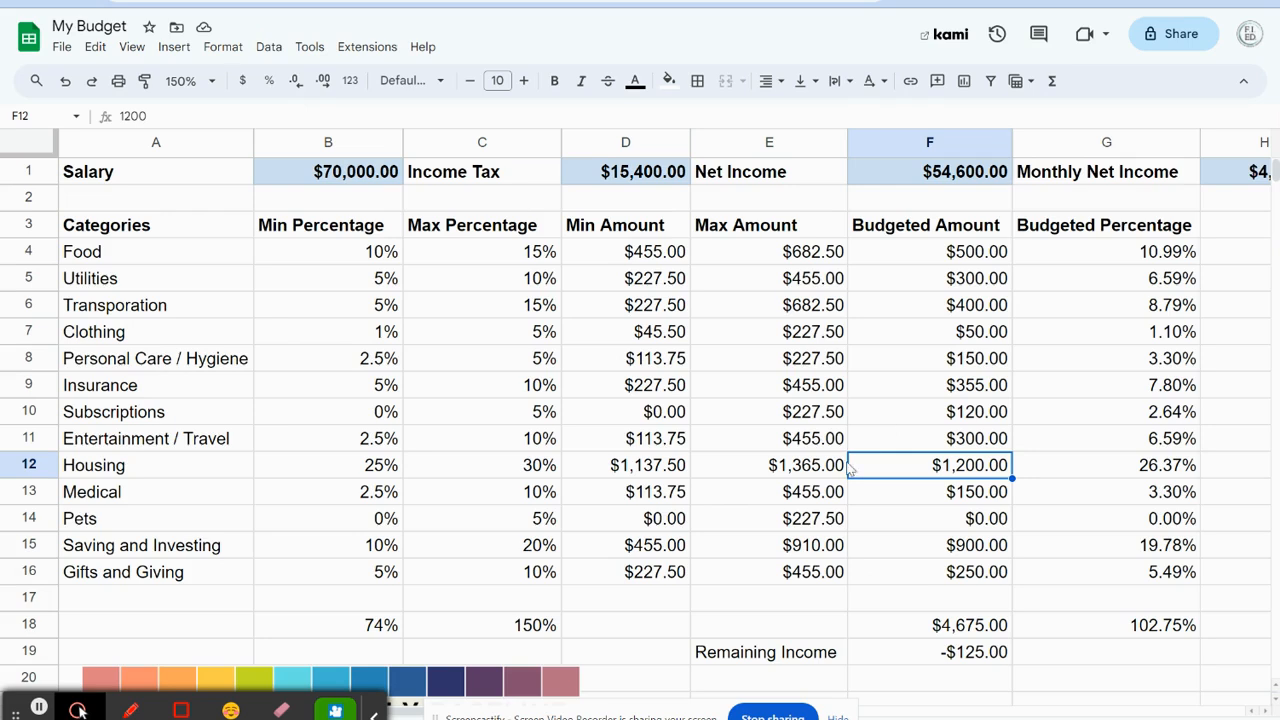
{"action": "left_click", "coordinate": [938, 442]}
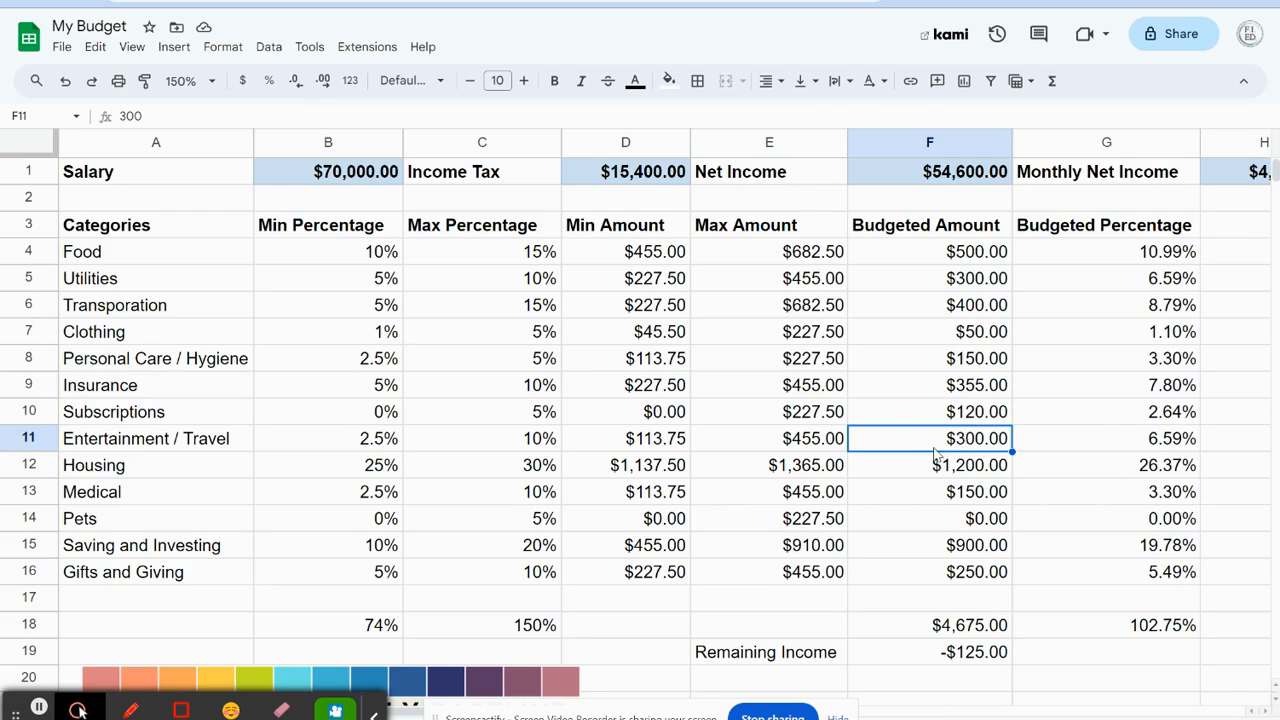
{"action": "type", "text": "200"}
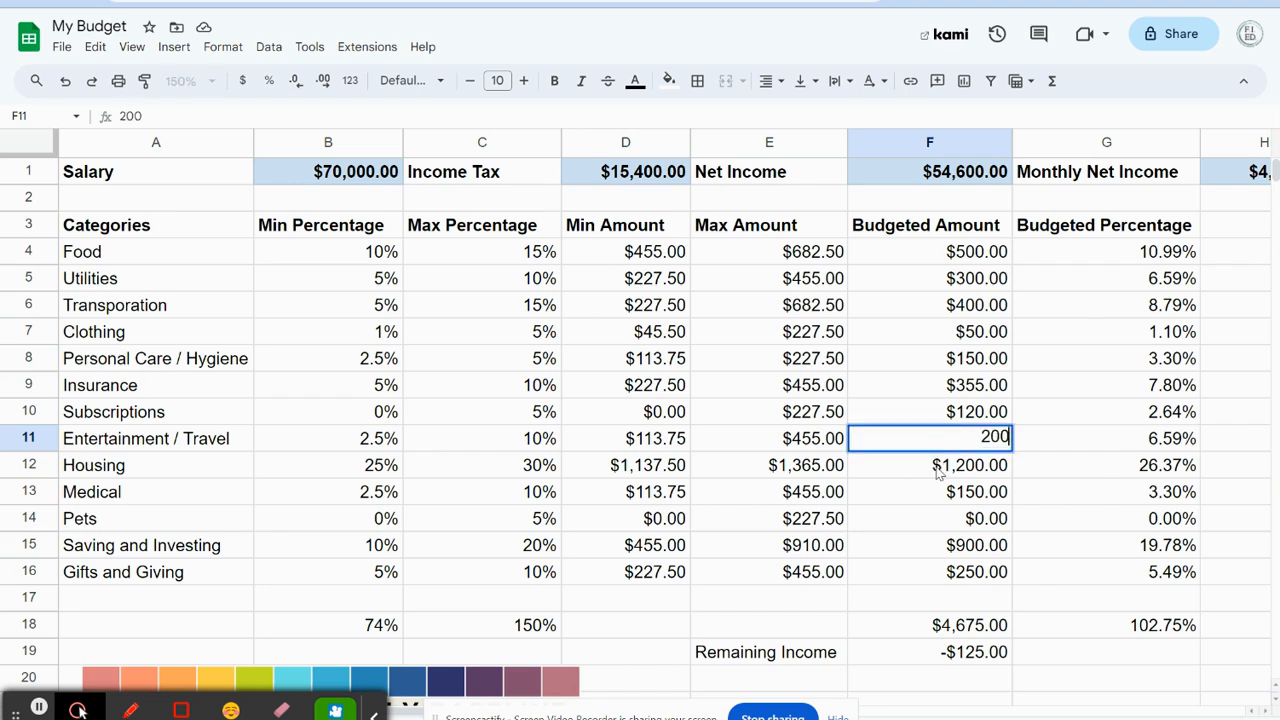
{"action": "key", "text": "Return"}
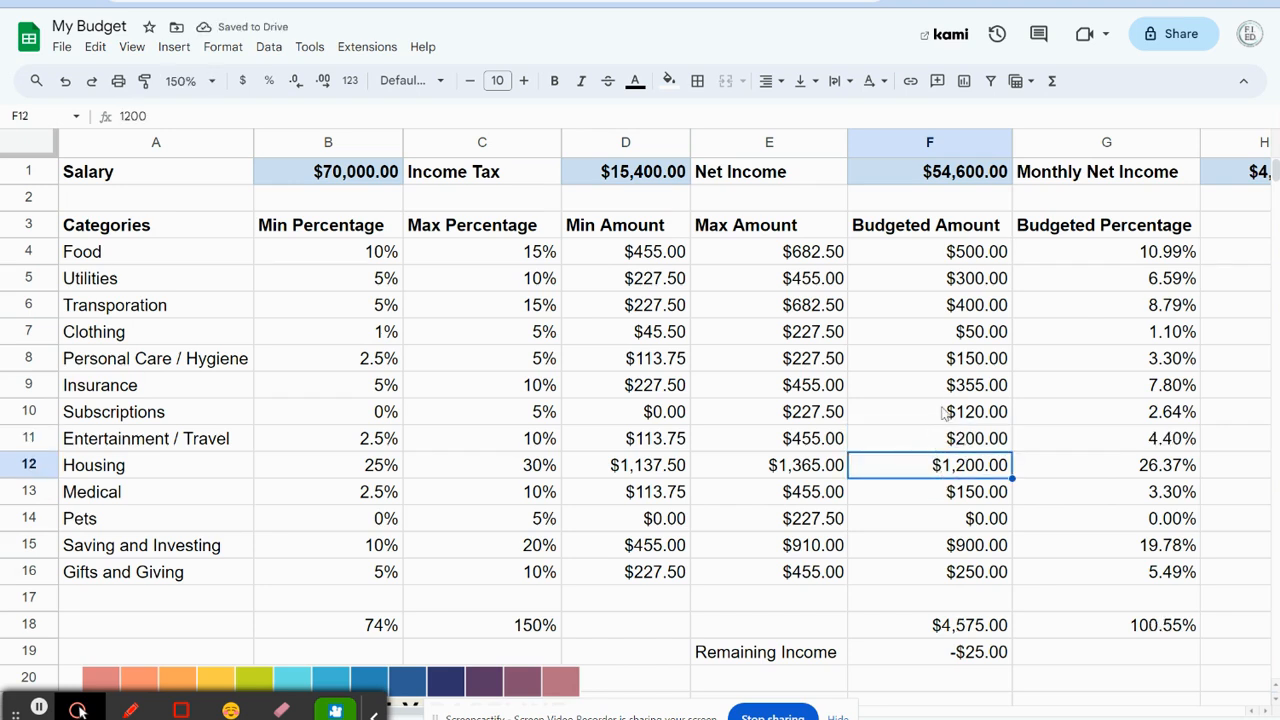
- Set the budgeted amount for Insurance in F9 to 330
{"action": "left_click", "coordinate": [959, 392]}
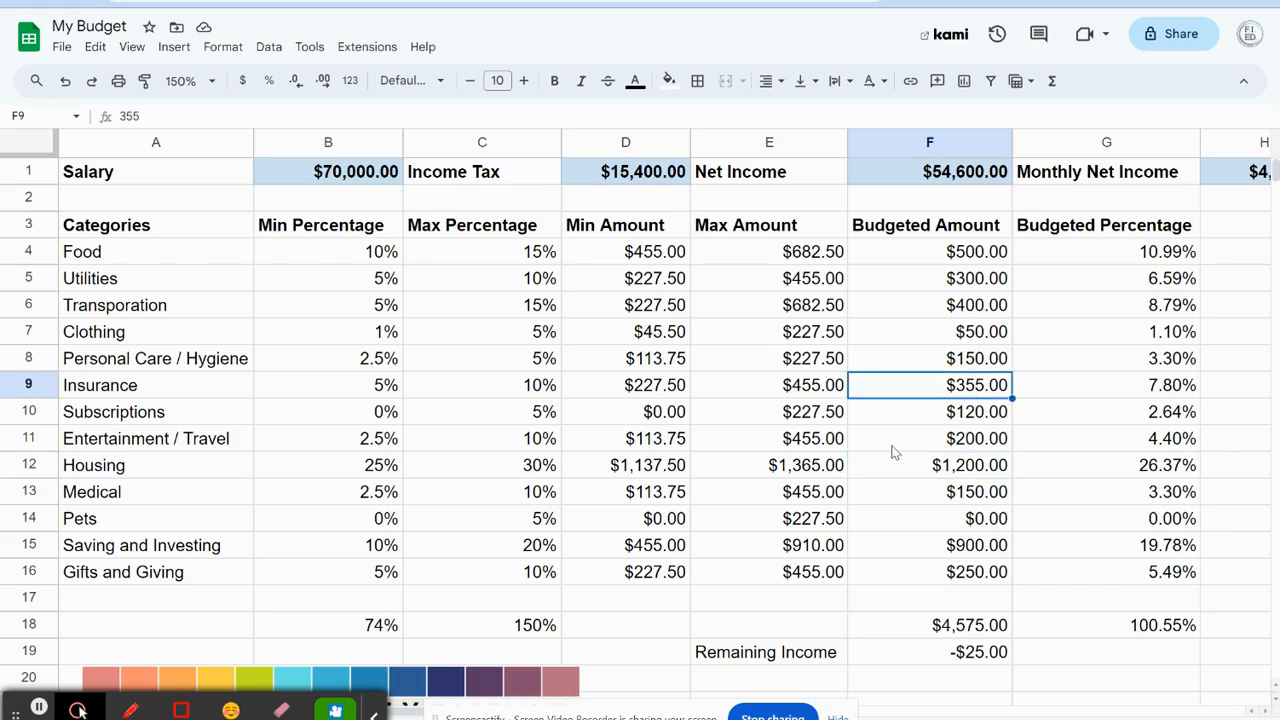
{"action": "type", "text": "330"}
{"action": "left_click", "coordinate": [940, 503]}
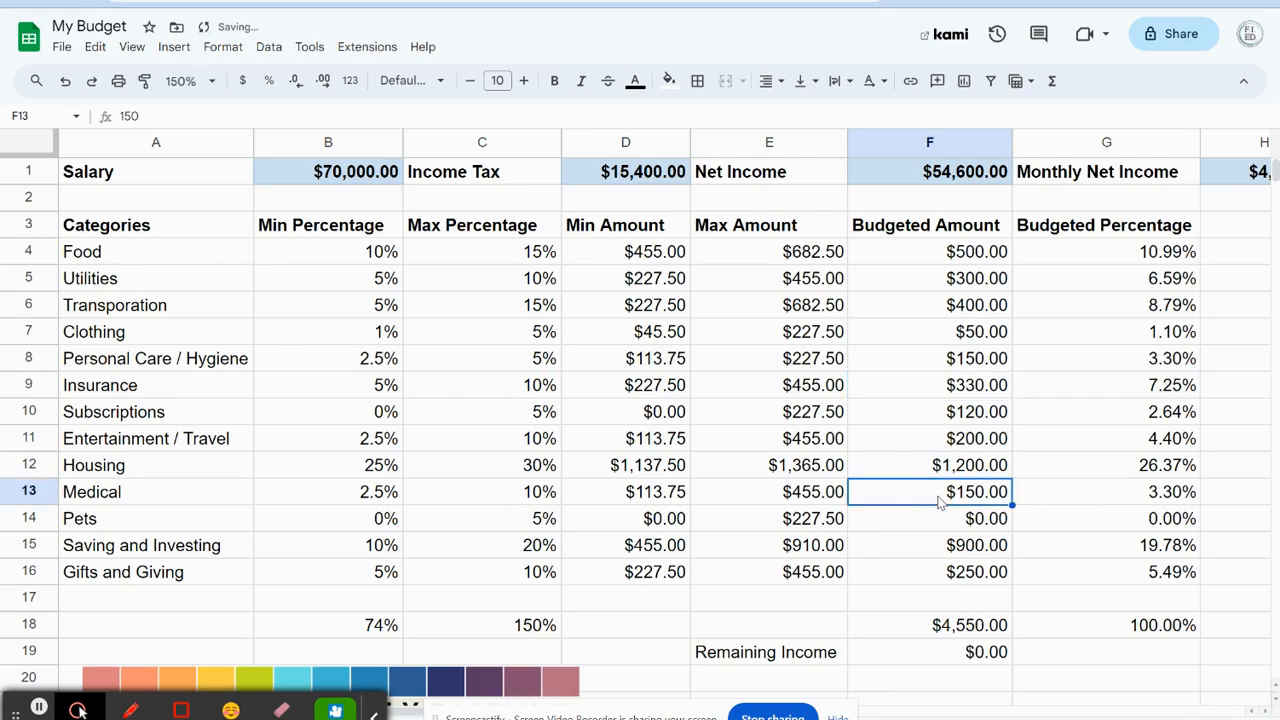
- Examine the remaining income, the total budgeted percentage and the individual budgeted percentages and amounts in columns G and F
{"action": "left_click", "coordinate": [964, 655]}
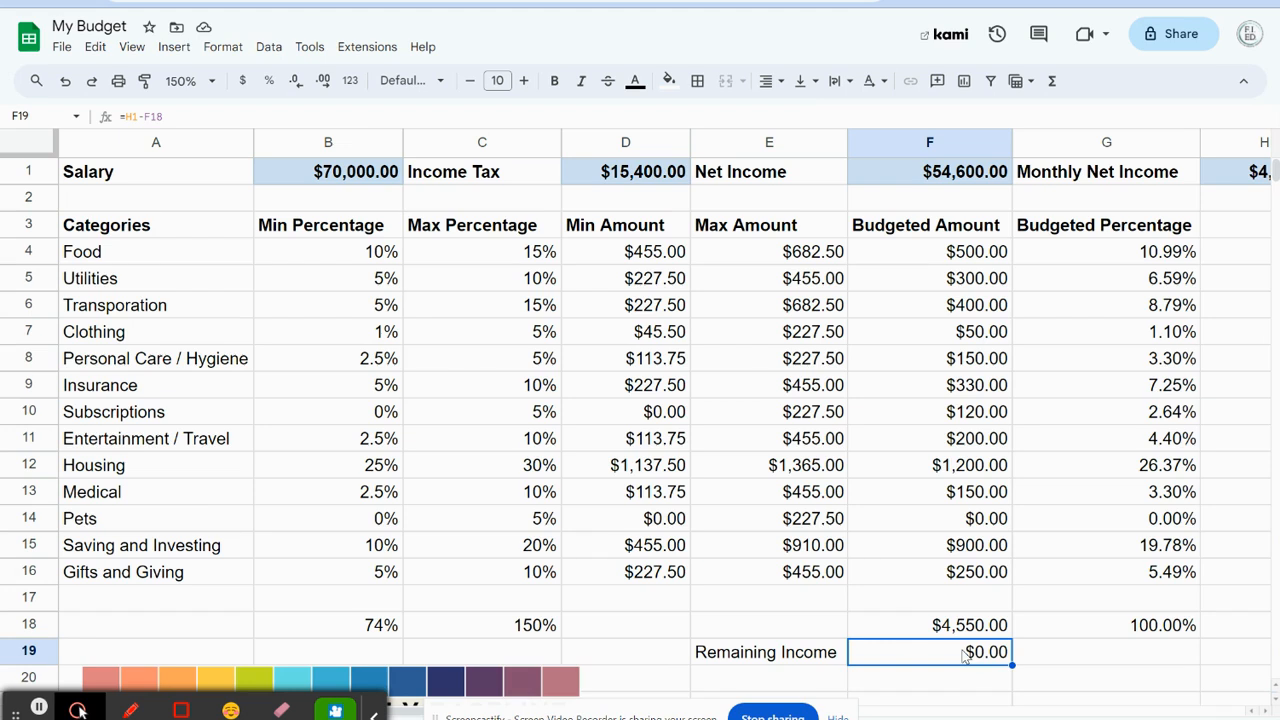
{"action": "left_click", "coordinate": [1127, 630]}
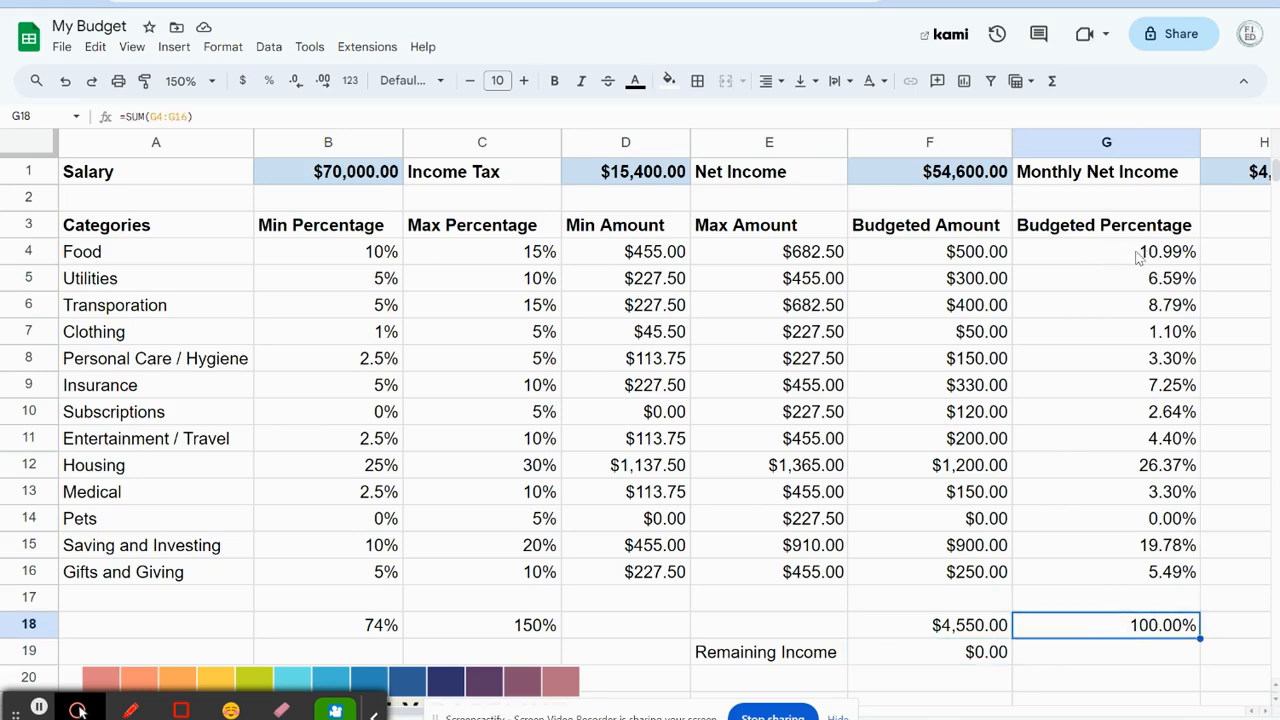
{"action": "left_click", "coordinate": [1113, 470]}
{"action": "left_click", "coordinate": [1110, 410]}
{"action": "left_click", "coordinate": [1107, 310]}
{"action": "left_click", "coordinate": [1116, 262]}
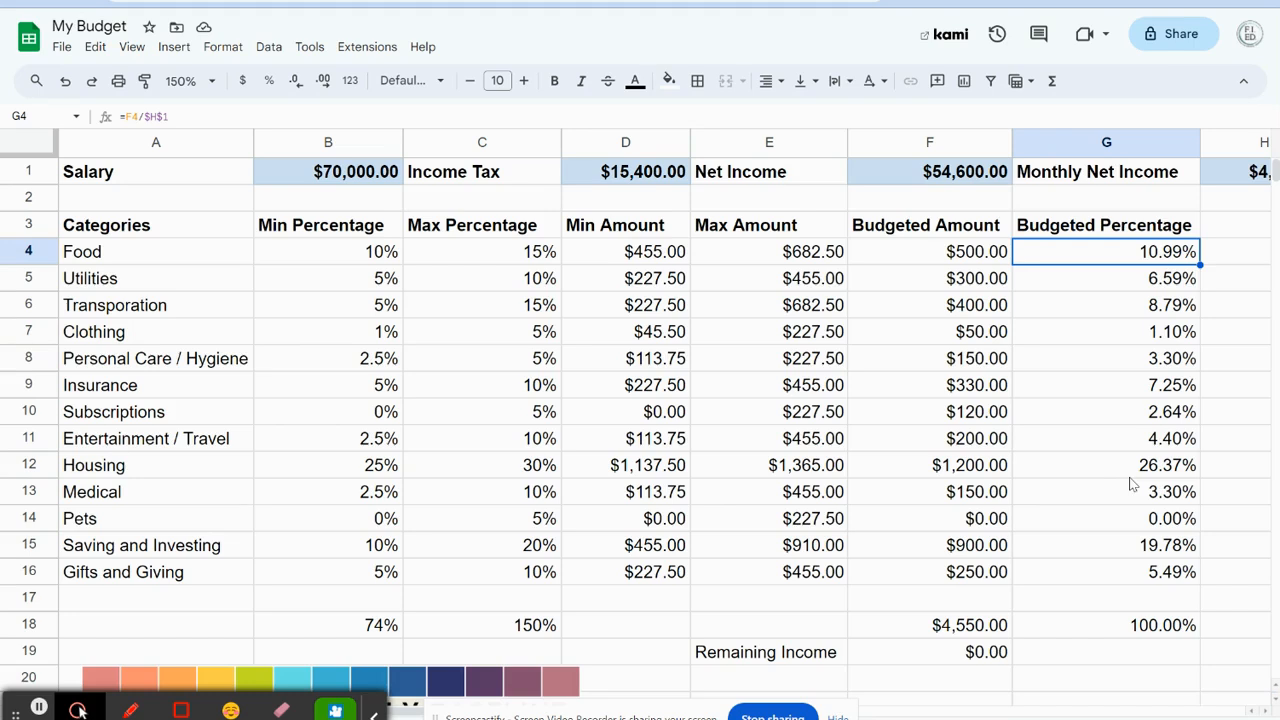
{"action": "left_click", "coordinate": [946, 547]}
{"action": "left_click", "coordinate": [956, 492]}
{"action": "left_click", "coordinate": [952, 438]}
{"action": "left_click", "coordinate": [952, 384]}
{"action": "left_click", "coordinate": [956, 331]}
{"action": "left_click", "coordinate": [956, 263]}
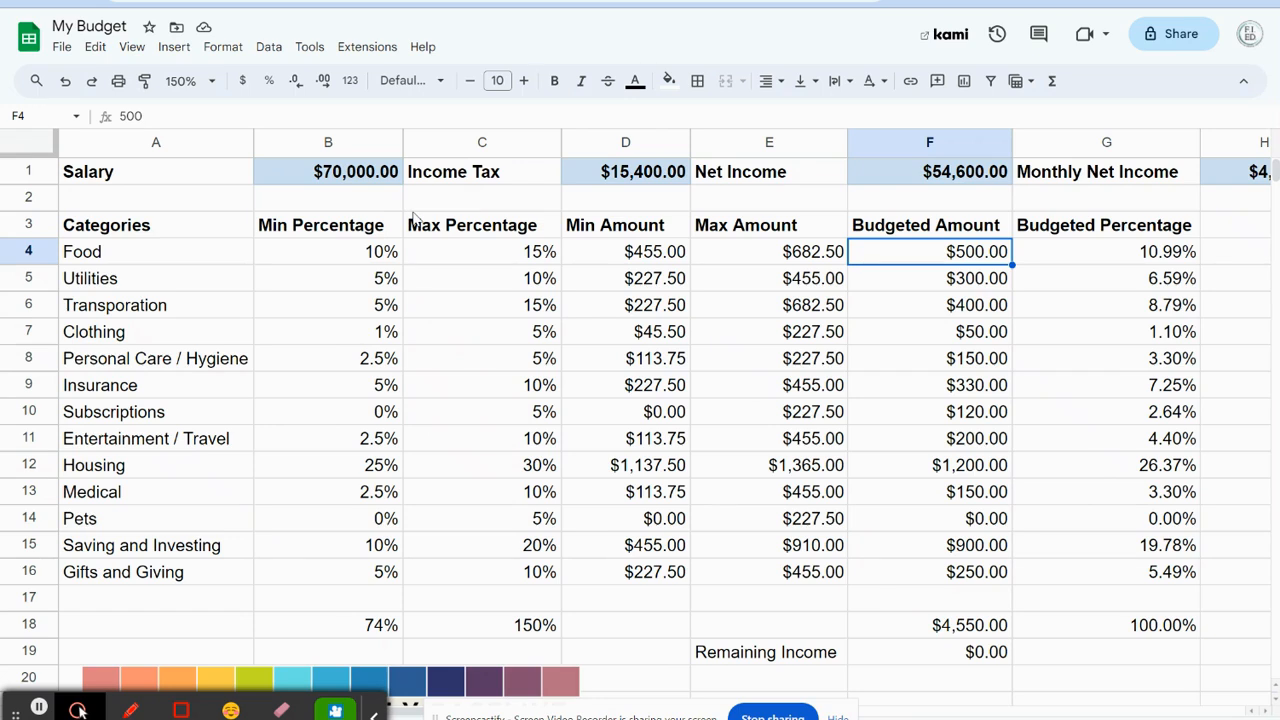
- Try a salary of 4000 in B1
{"action": "left_click", "coordinate": [292, 172]}
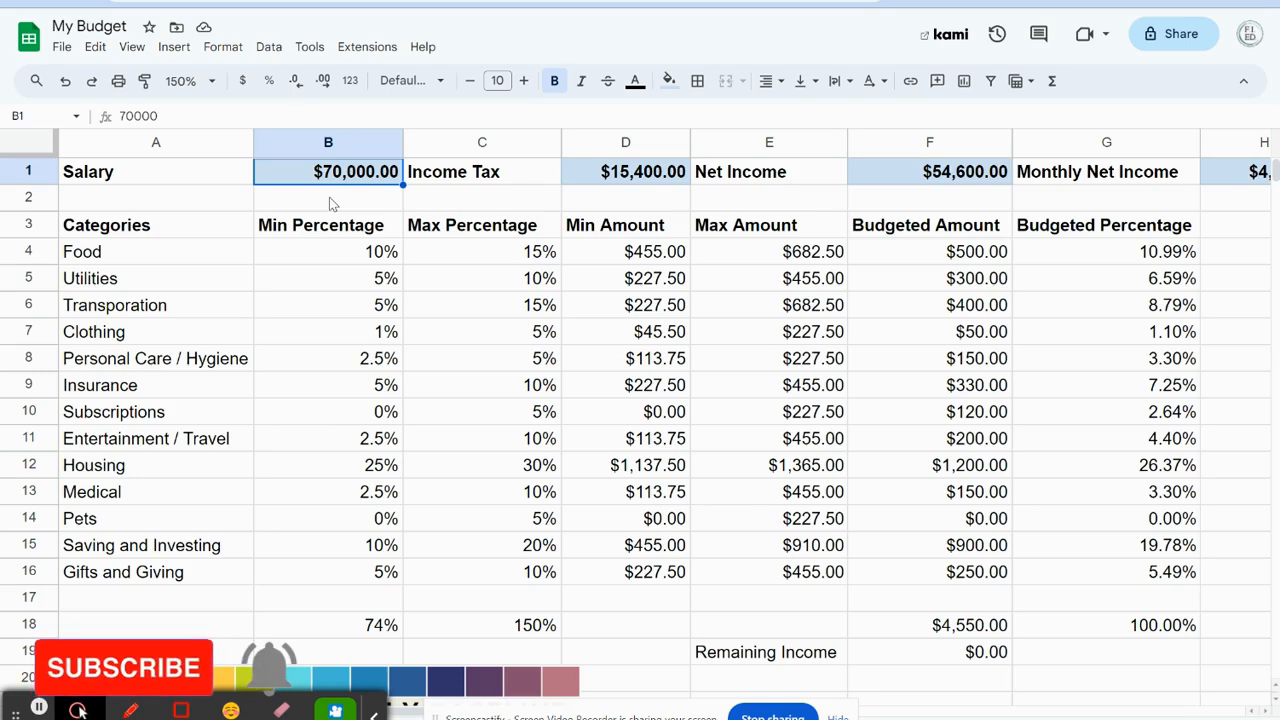
{"action": "type", "text": "4000"}
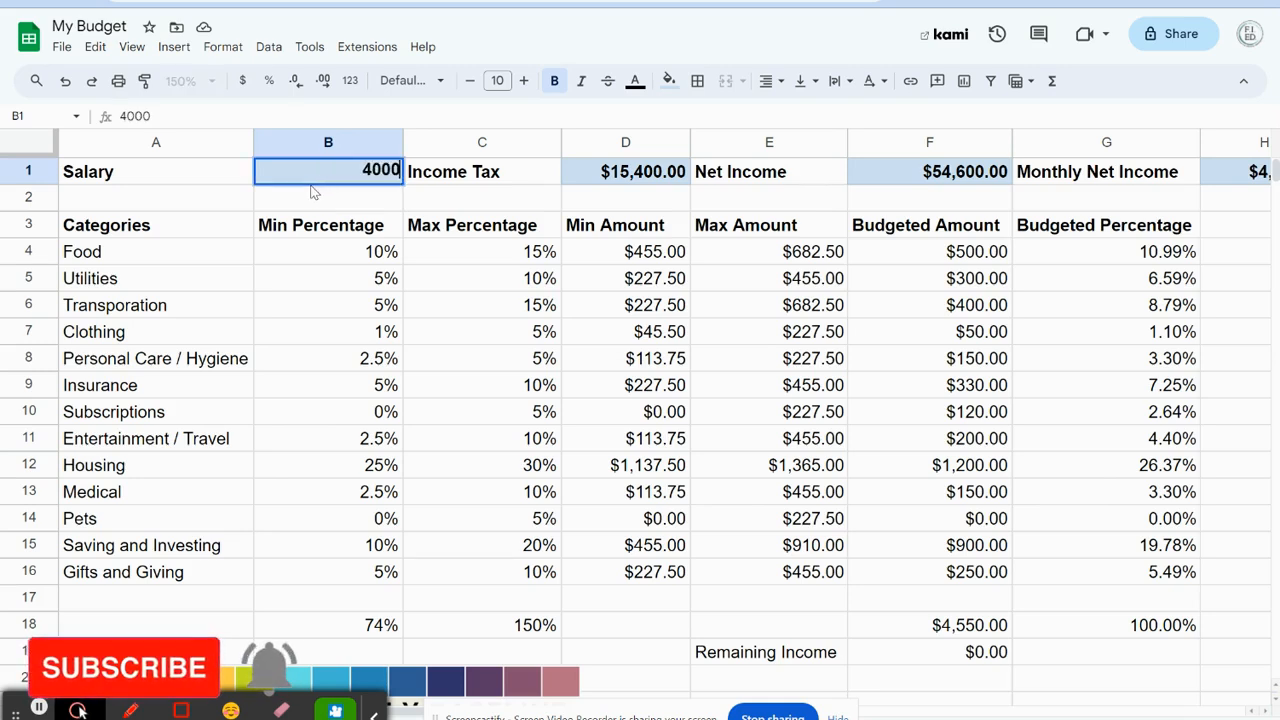
{"action": "key", "text": "Return"}
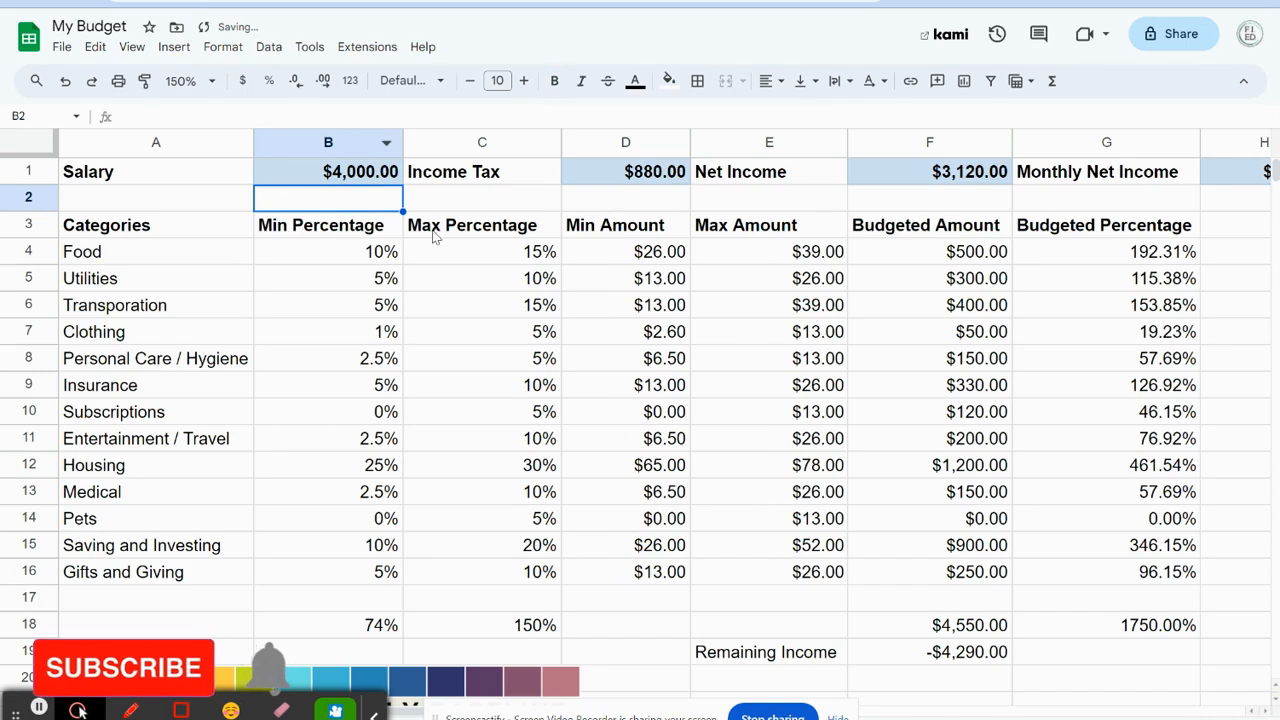
- Replace the income tax formula in D1 with 50 and check the monthly net income in H1
{"action": "left_click", "coordinate": [629, 176]}
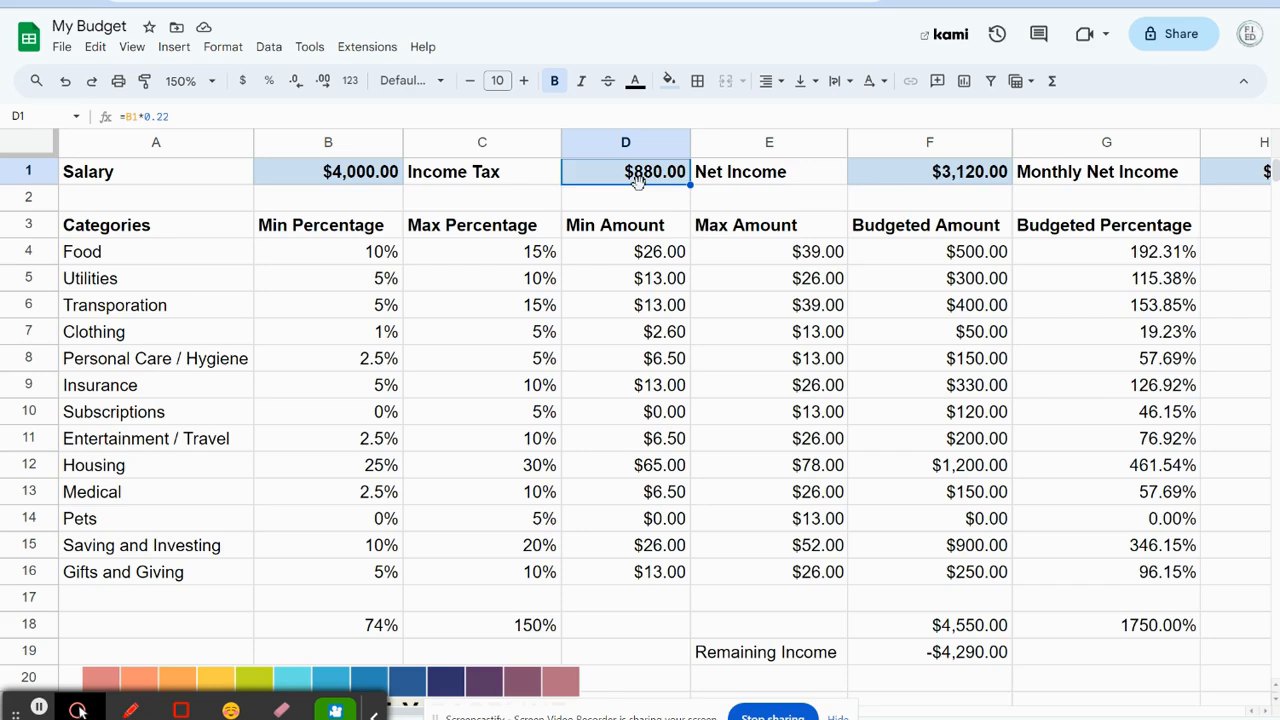
{"action": "key", "text": "BackSpace"}
{"action": "type", "text": "50"}
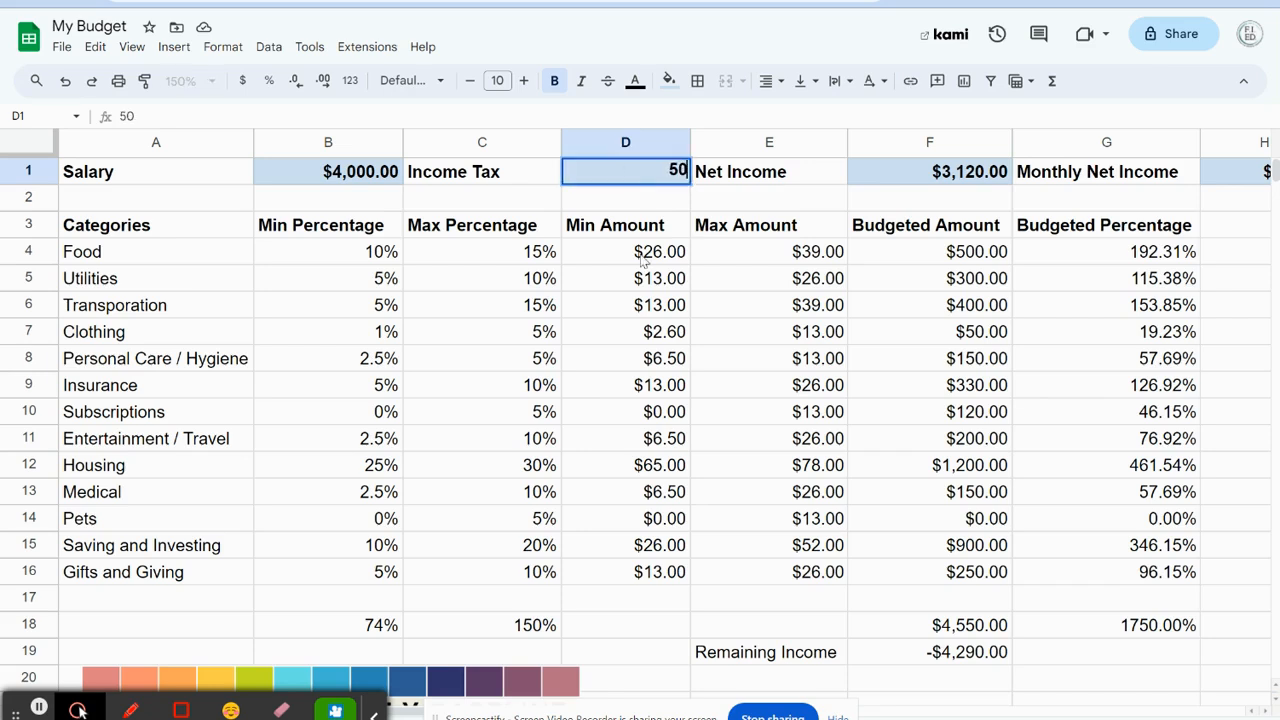
{"action": "left_click", "coordinate": [650, 252]}
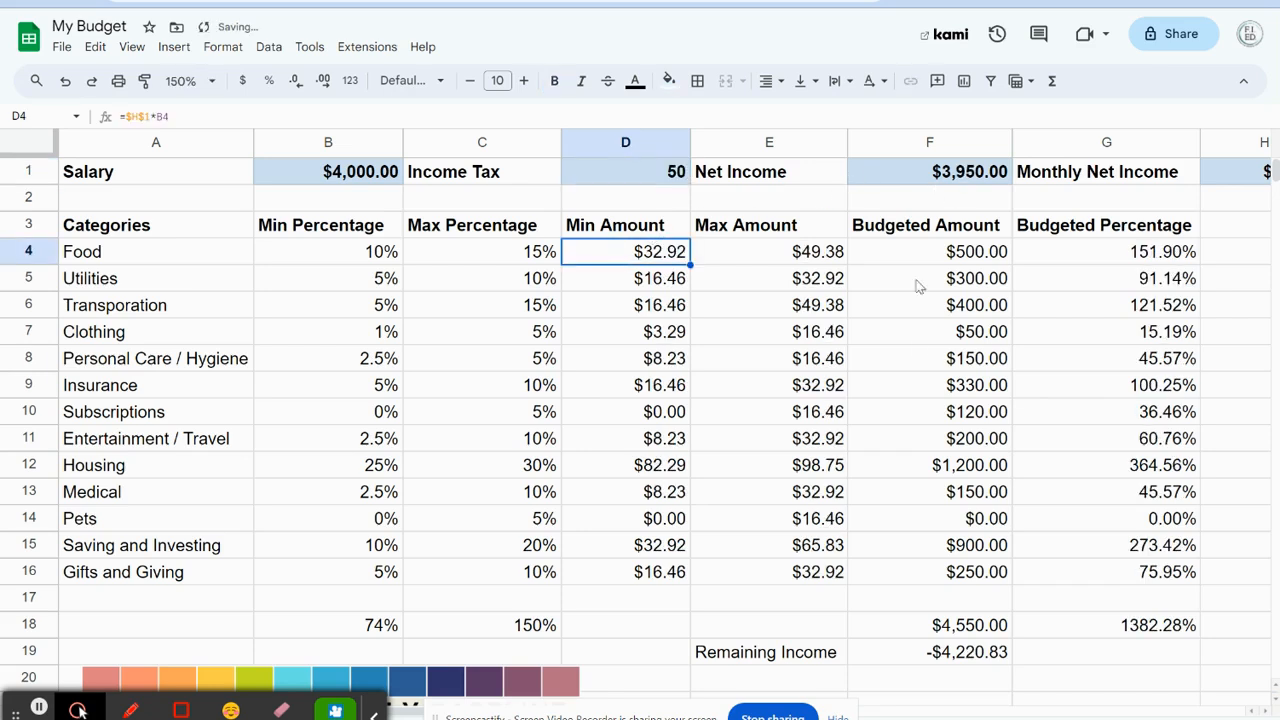
{"action": "scroll", "coordinate": [1040, 305], "scroll_direction": "right", "scroll_amount": 3}
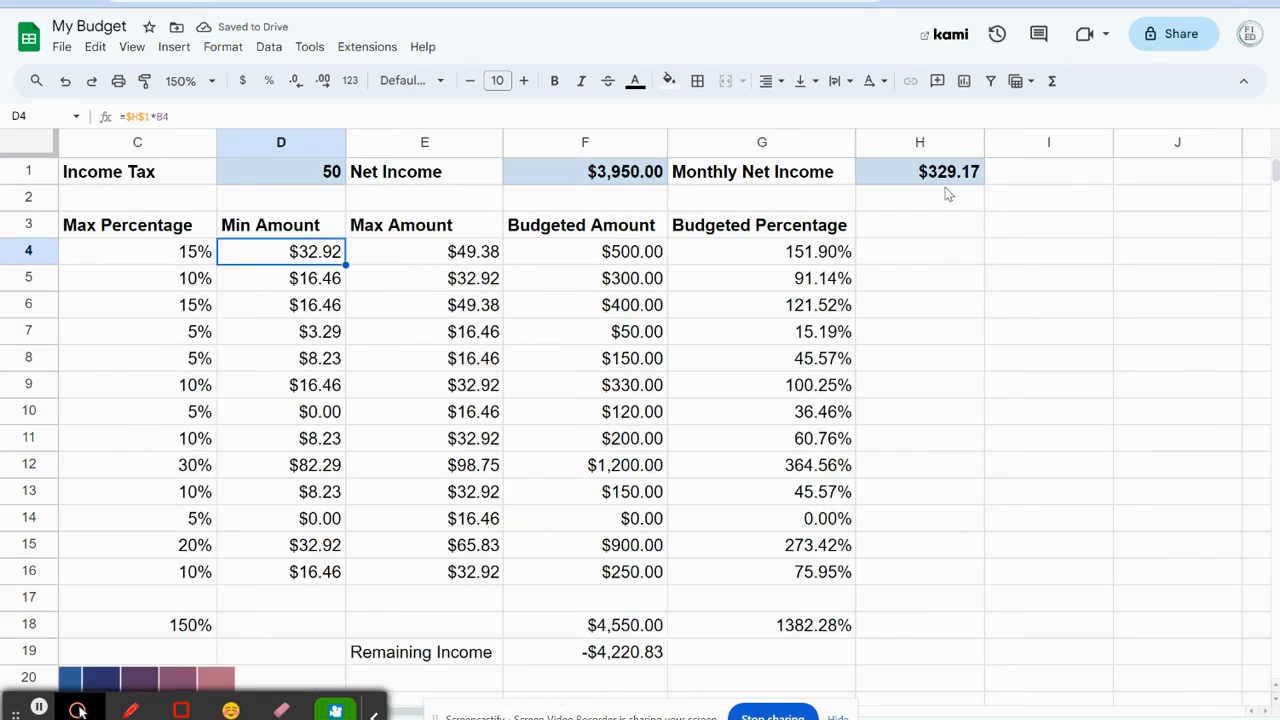
{"action": "scroll", "coordinate": [950, 360], "scroll_direction": "left", "scroll_amount": 3}
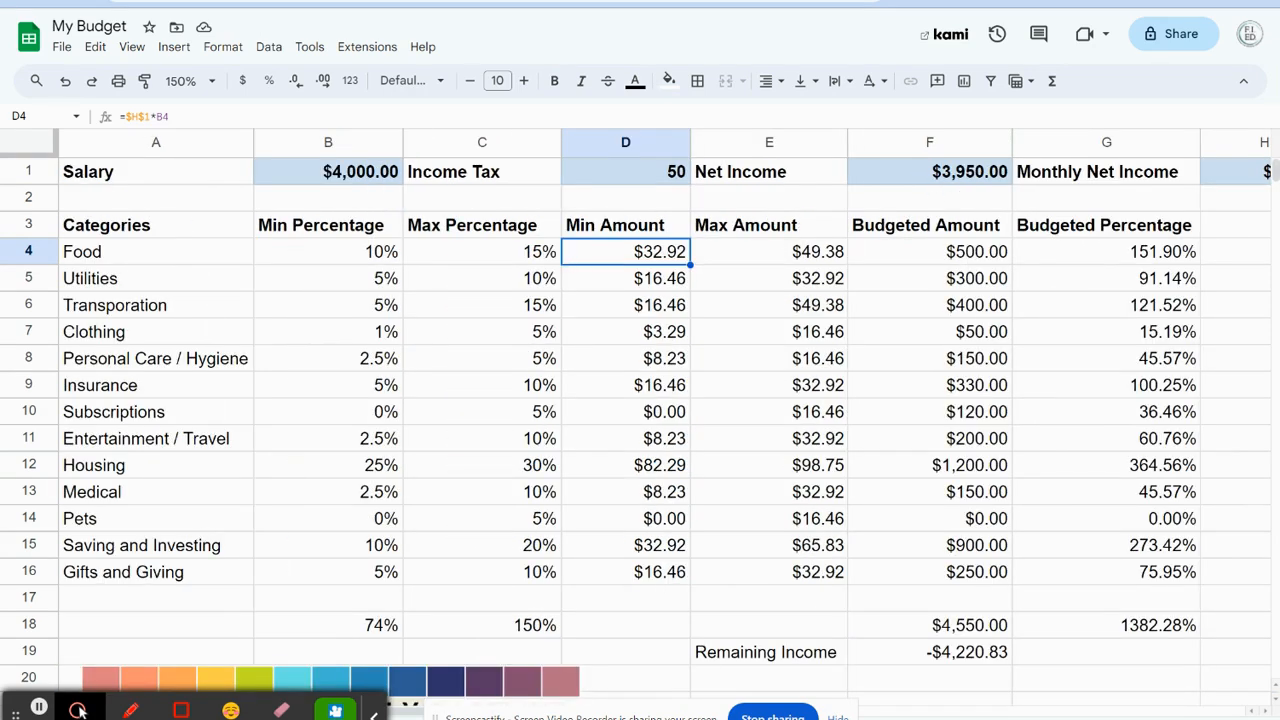
- Try budgeted amounts of 0 for Utilities in F5 and 50 for Transporation in F6
{"action": "left_click", "coordinate": [962, 285]}
{"action": "type", "text": "0"}
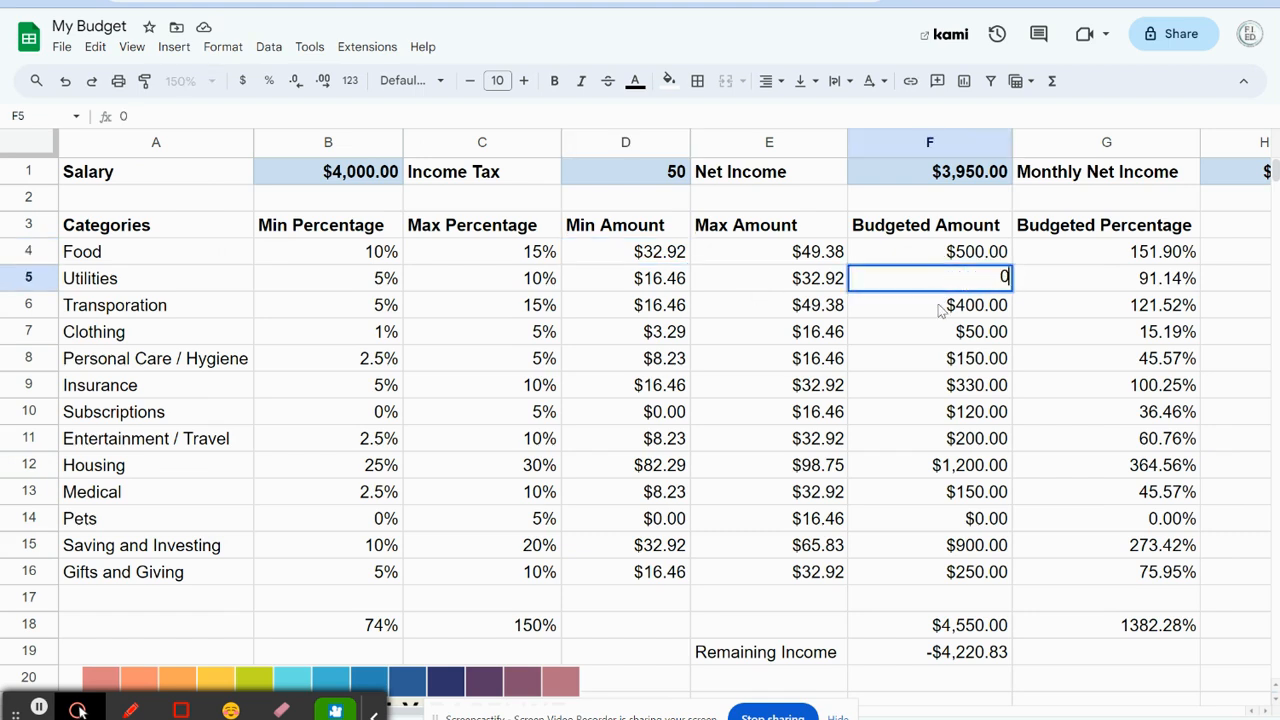
{"action": "left_click", "coordinate": [940, 310]}
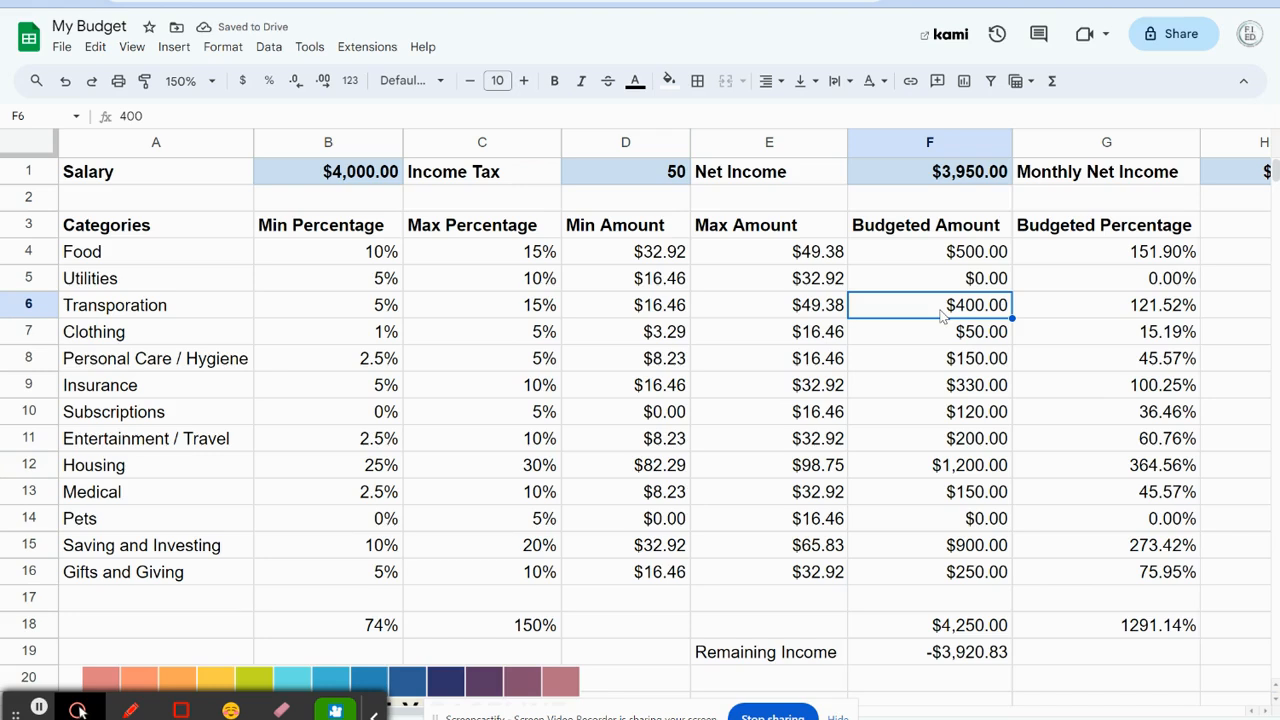
{"action": "type", "text": "50"}
{"action": "left_click", "coordinate": [931, 357]}
- Try budgeted amounts of 100 for Clothing in F7 and 0 for Housing in F12
{"action": "left_click", "coordinate": [977, 342]}
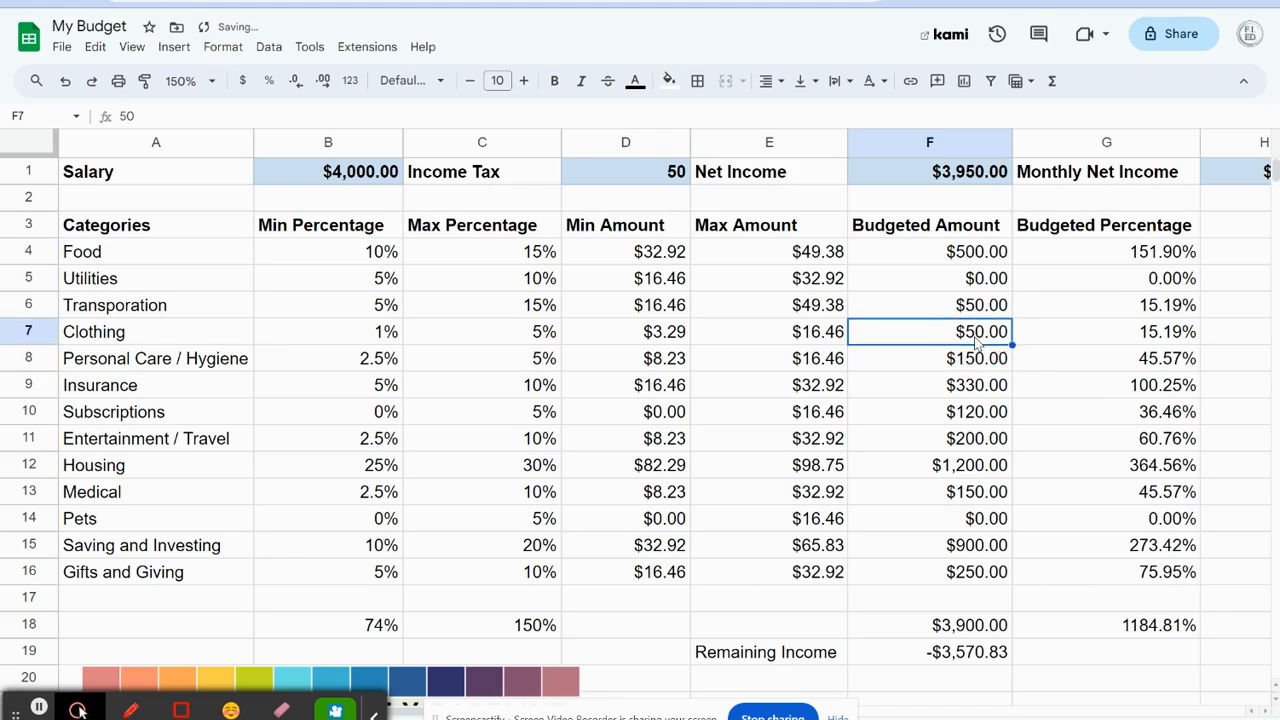
{"action": "type", "text": "100"}
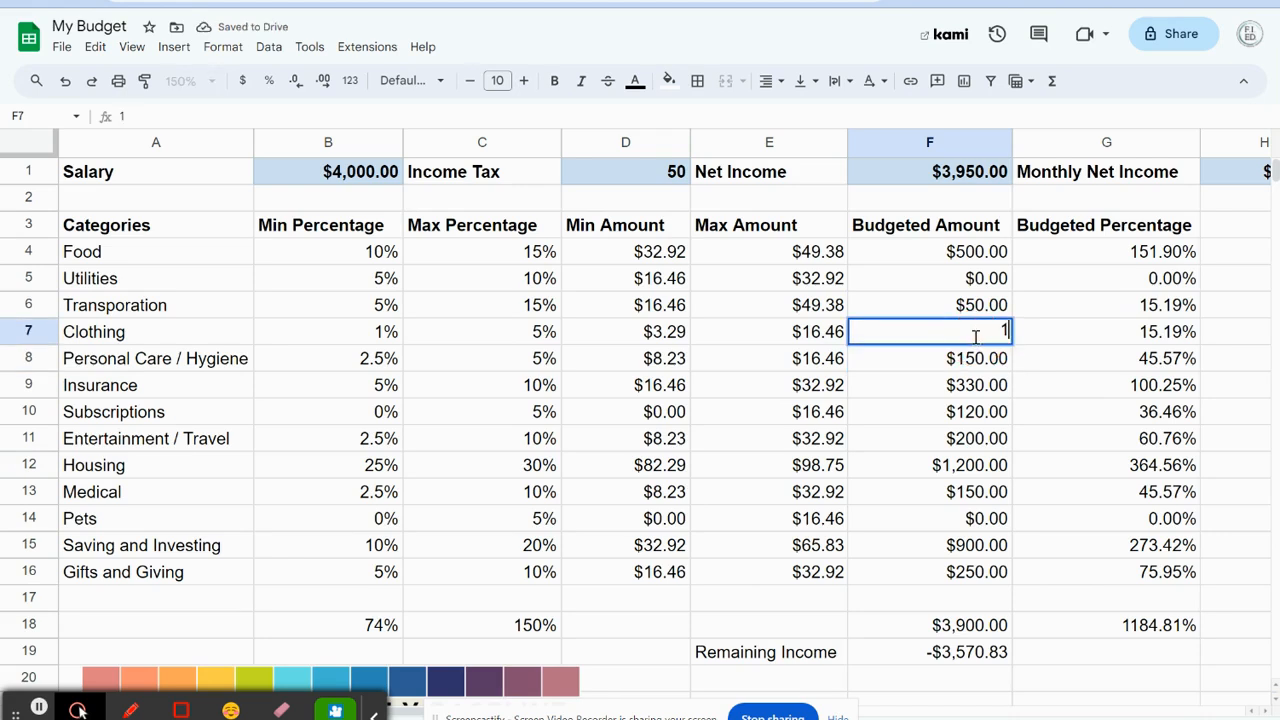
{"action": "left_click", "coordinate": [976, 365]}
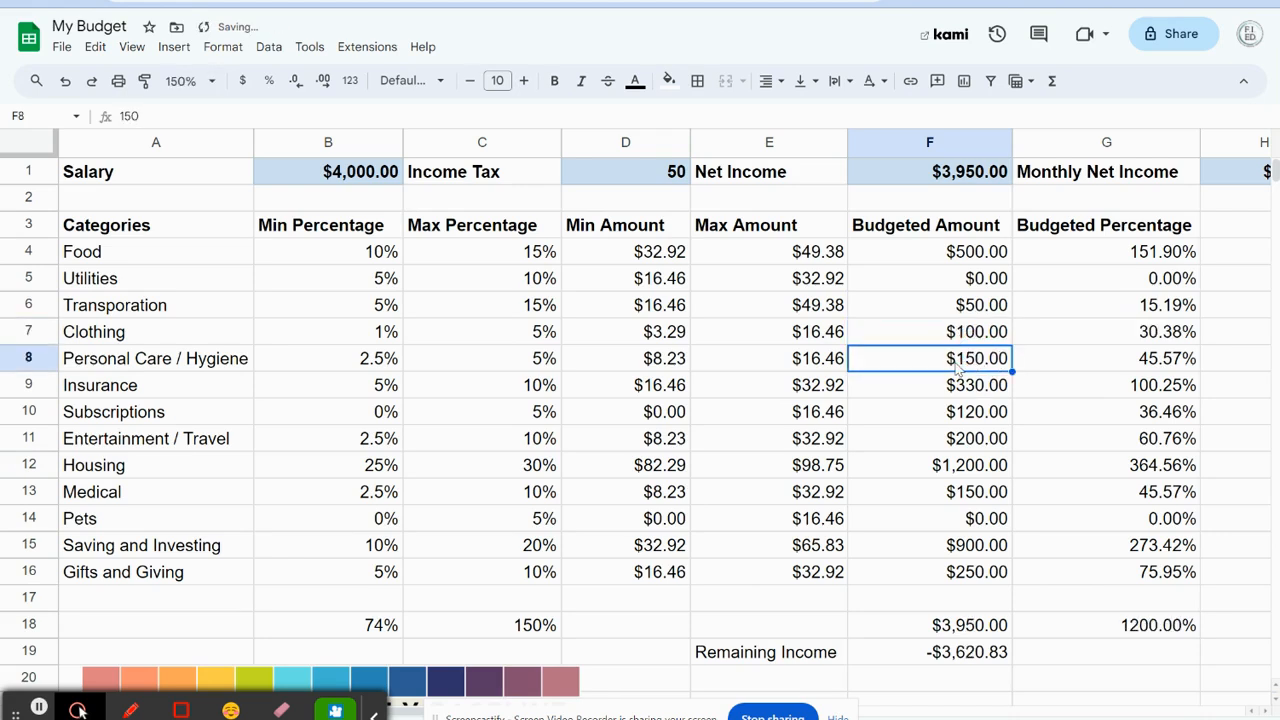
{"action": "left_click", "coordinate": [943, 466]}
{"action": "type", "text": "0"}
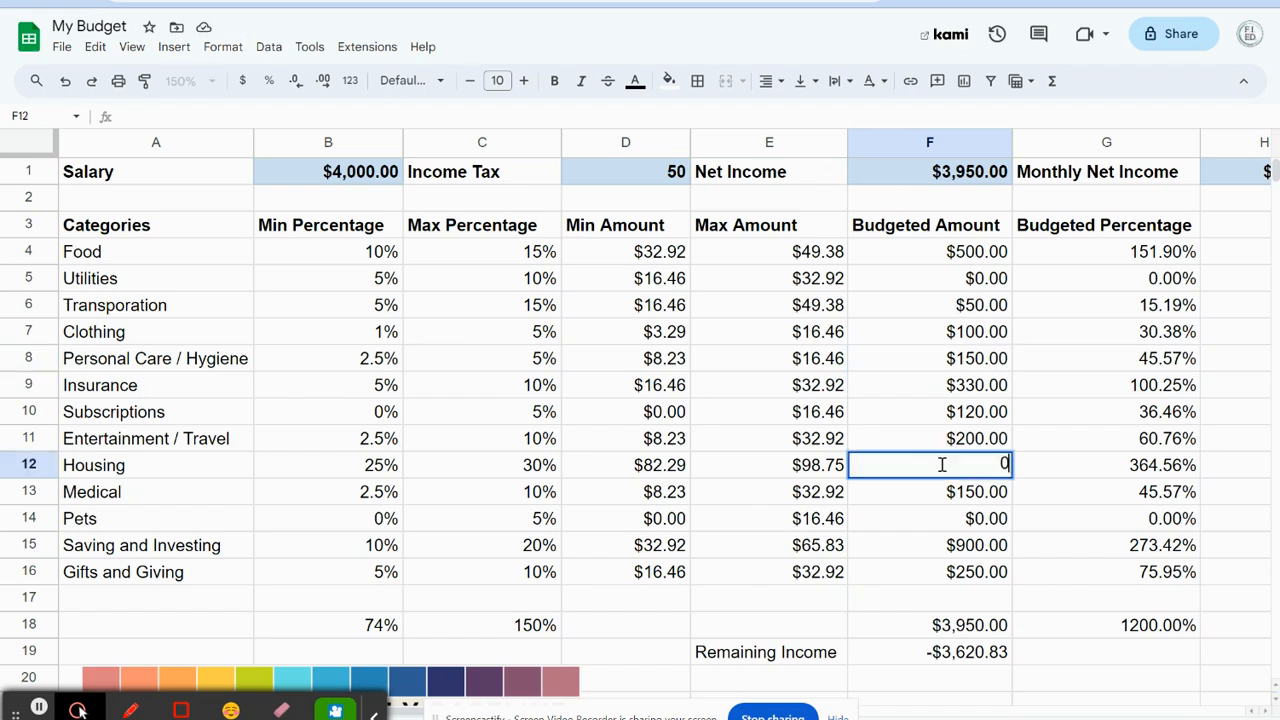
{"action": "key", "text": "Up"}
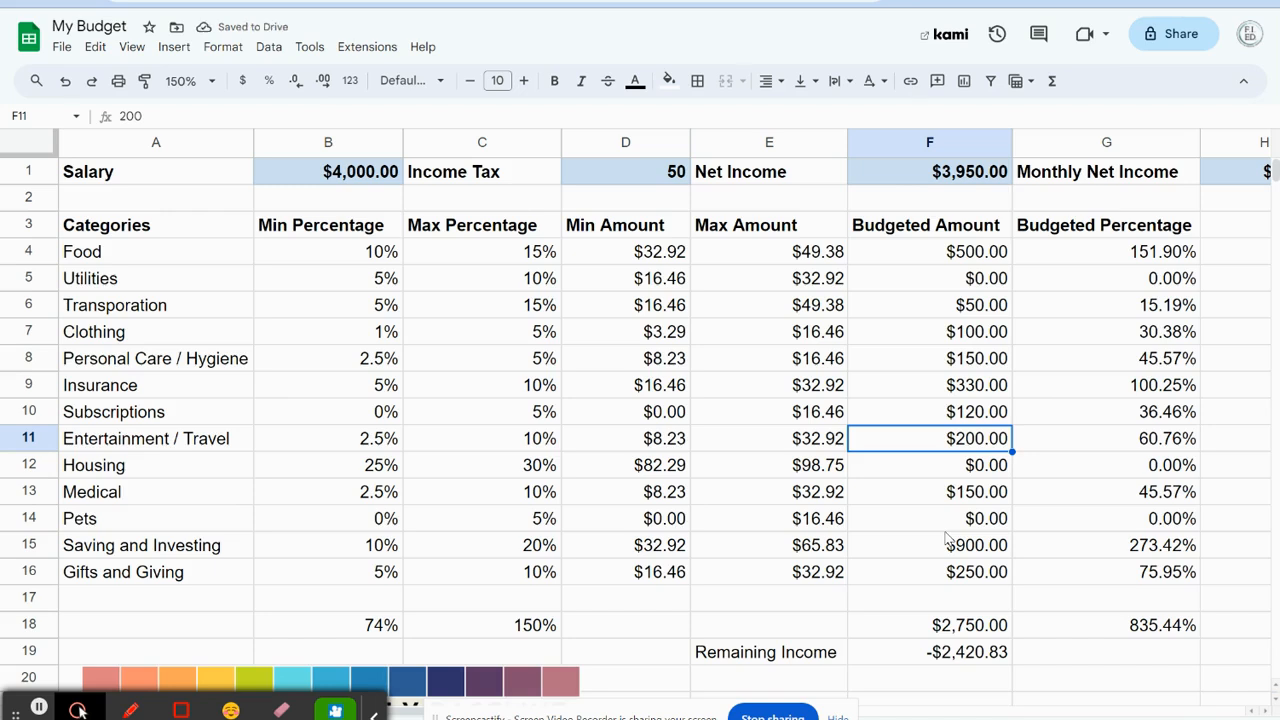
- Undo all the trial changes to the budgeted amounts, income tax and salary, back to the 70000 salary
{"action": "key", "text": "ctrl+z"}
{"action": "key", "text": "ctrl+z"}
{"action": "key", "text": "ctrl+z"}
{"action": "key", "text": "ctrl+z"}
{"action": "key", "text": "ctrl+z"}
{"action": "key", "text": "ctrl+z"}
{"action": "key", "text": "ctrl+z"}
{"action": "key", "text": "ctrl+z"}
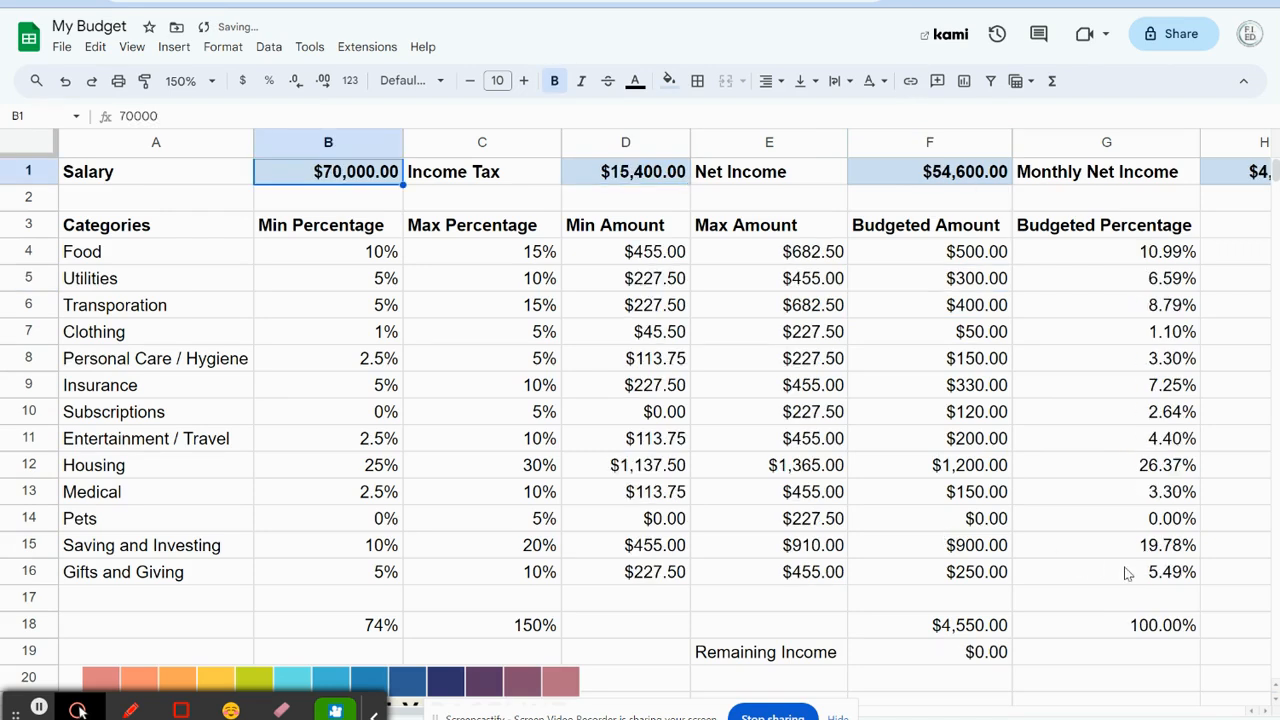
- Review the suggested monthly baseline budget percentages web page with its category breakdown, and return to the My Budget spreadsheet
{"action": "left_click", "coordinate": [1090, 679]}
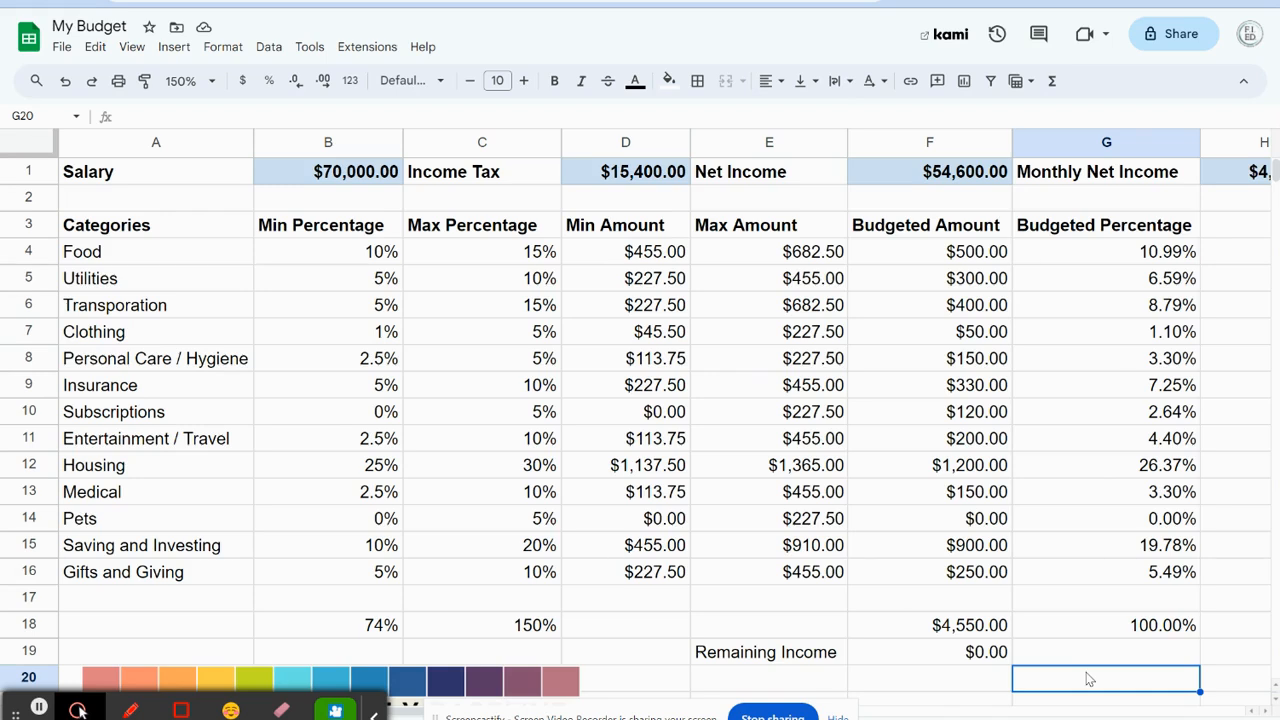
{"action": "left_click", "coordinate": [630, 2]}
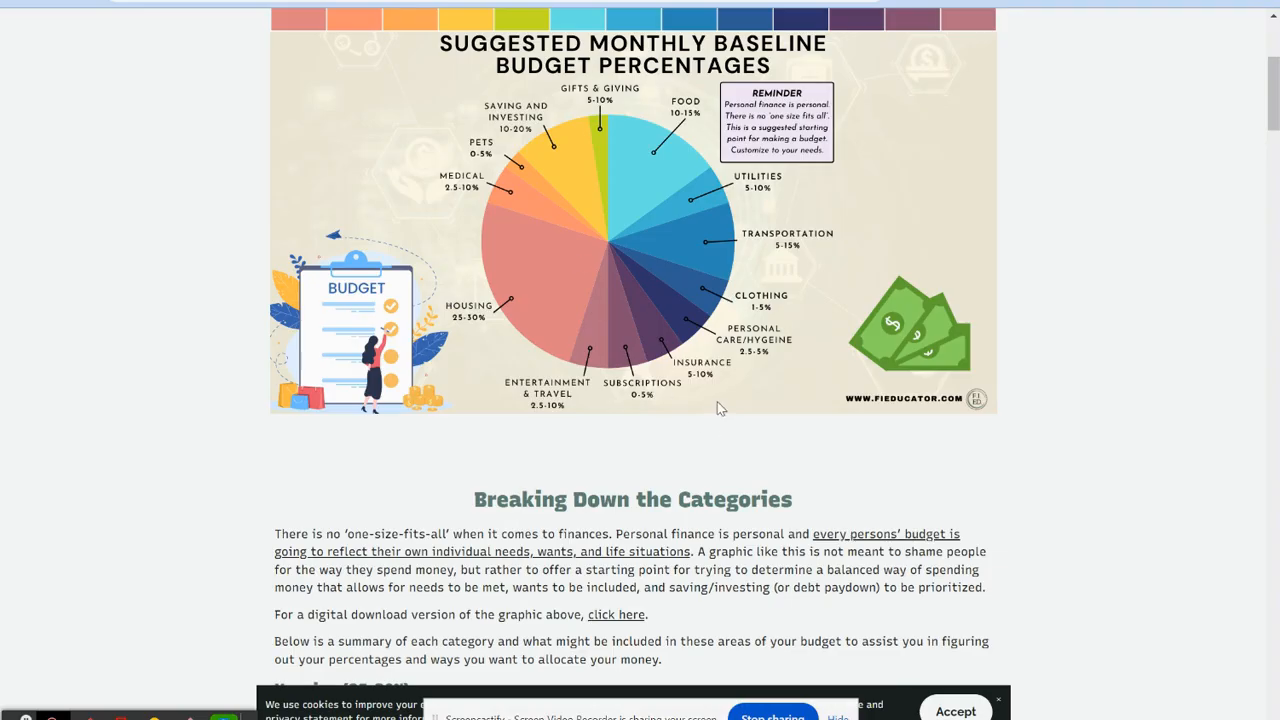
{"action": "scroll", "coordinate": [718, 408], "scroll_direction": "up", "scroll_amount": 3}
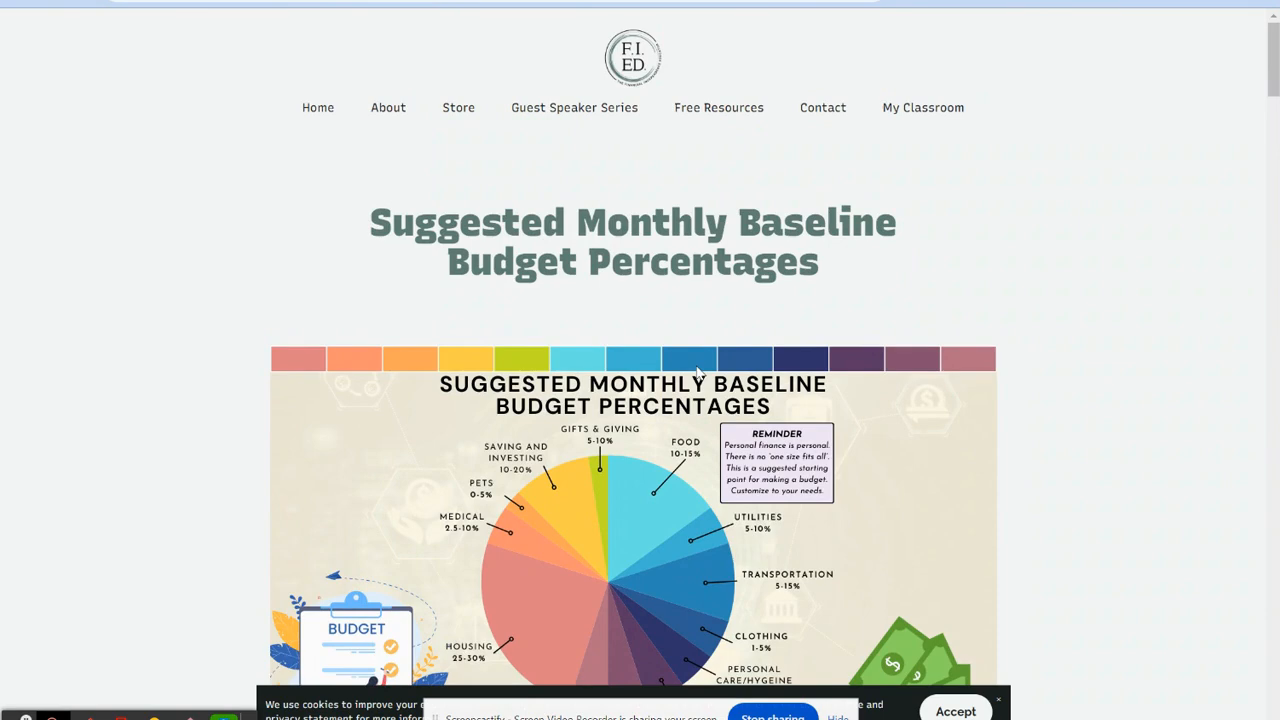
{"action": "scroll", "coordinate": [548, 354], "scroll_direction": "down", "scroll_amount": 5}
{"action": "scroll", "coordinate": [548, 354], "scroll_direction": "down", "scroll_amount": 4}
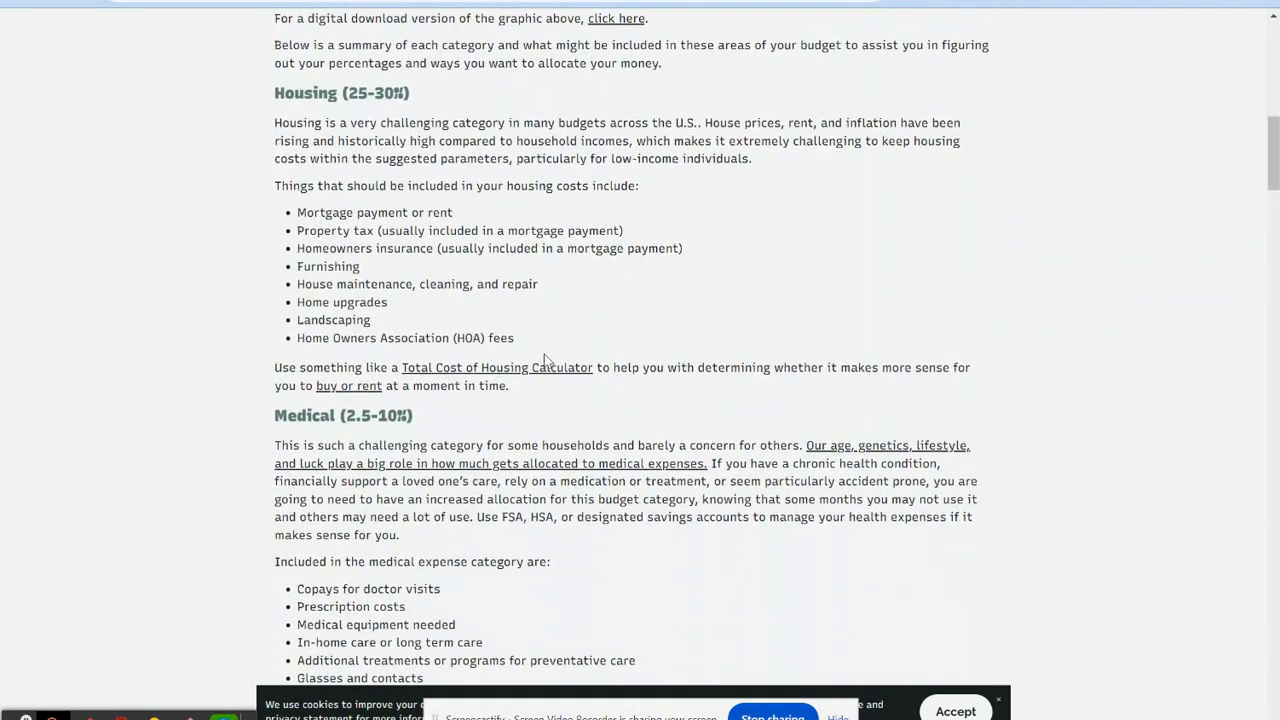
{"action": "scroll", "coordinate": [533, 575], "scroll_direction": "up", "scroll_amount": 3}
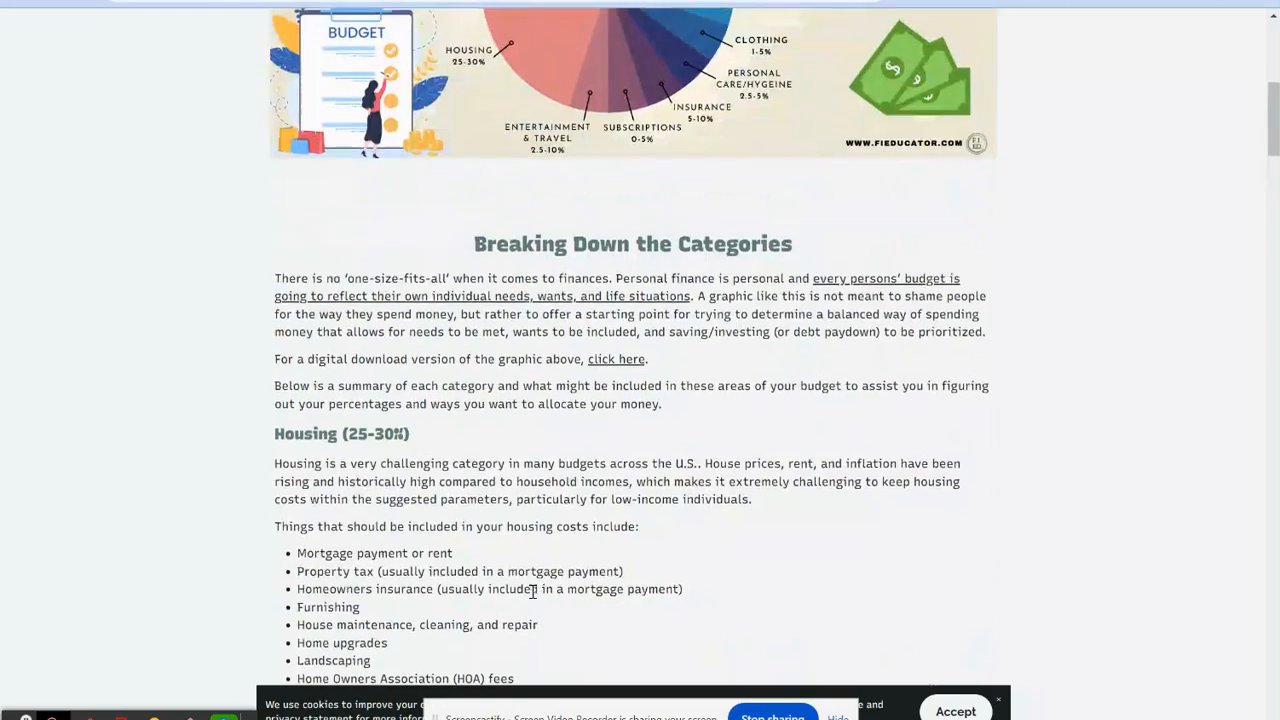
{"action": "scroll", "coordinate": [533, 591], "scroll_direction": "up", "scroll_amount": 6}
{"action": "left_click", "coordinate": [310, 3]}
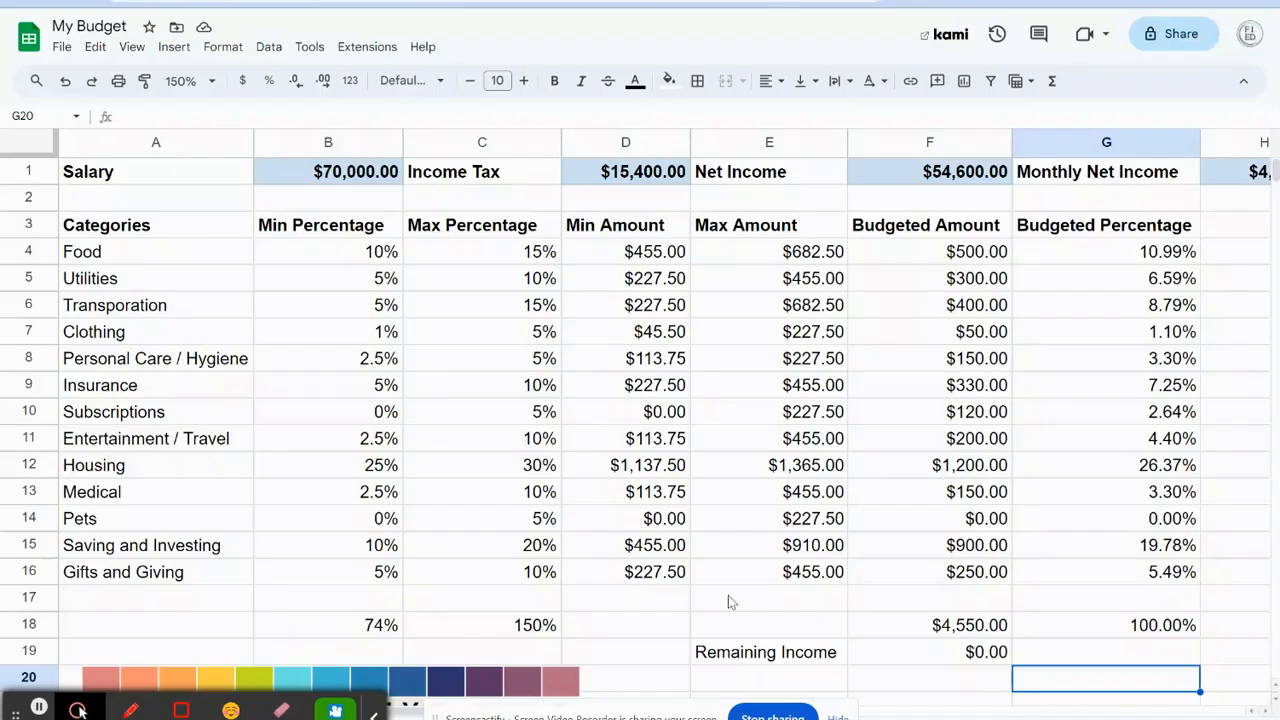